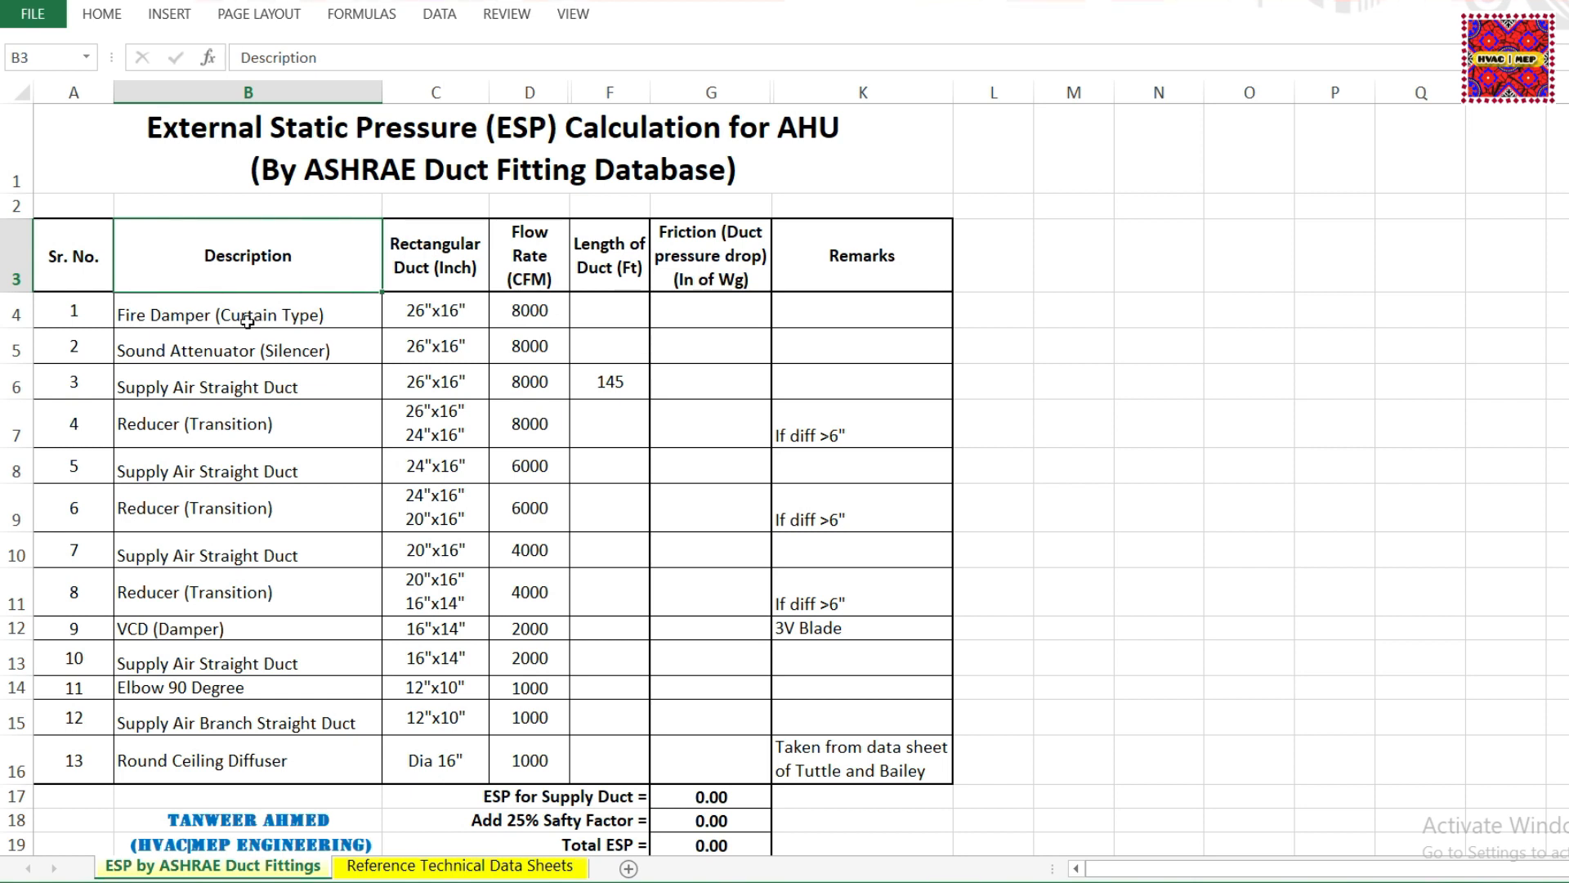
- Examine the ESP calculation table's fittings, duct sizes and flow rates against the AHU duct layout diagram below it
scroll(249, 343, "down", 6)
scroll(572, 581, "up", 6)
scroll(245, 389, "down", 6)
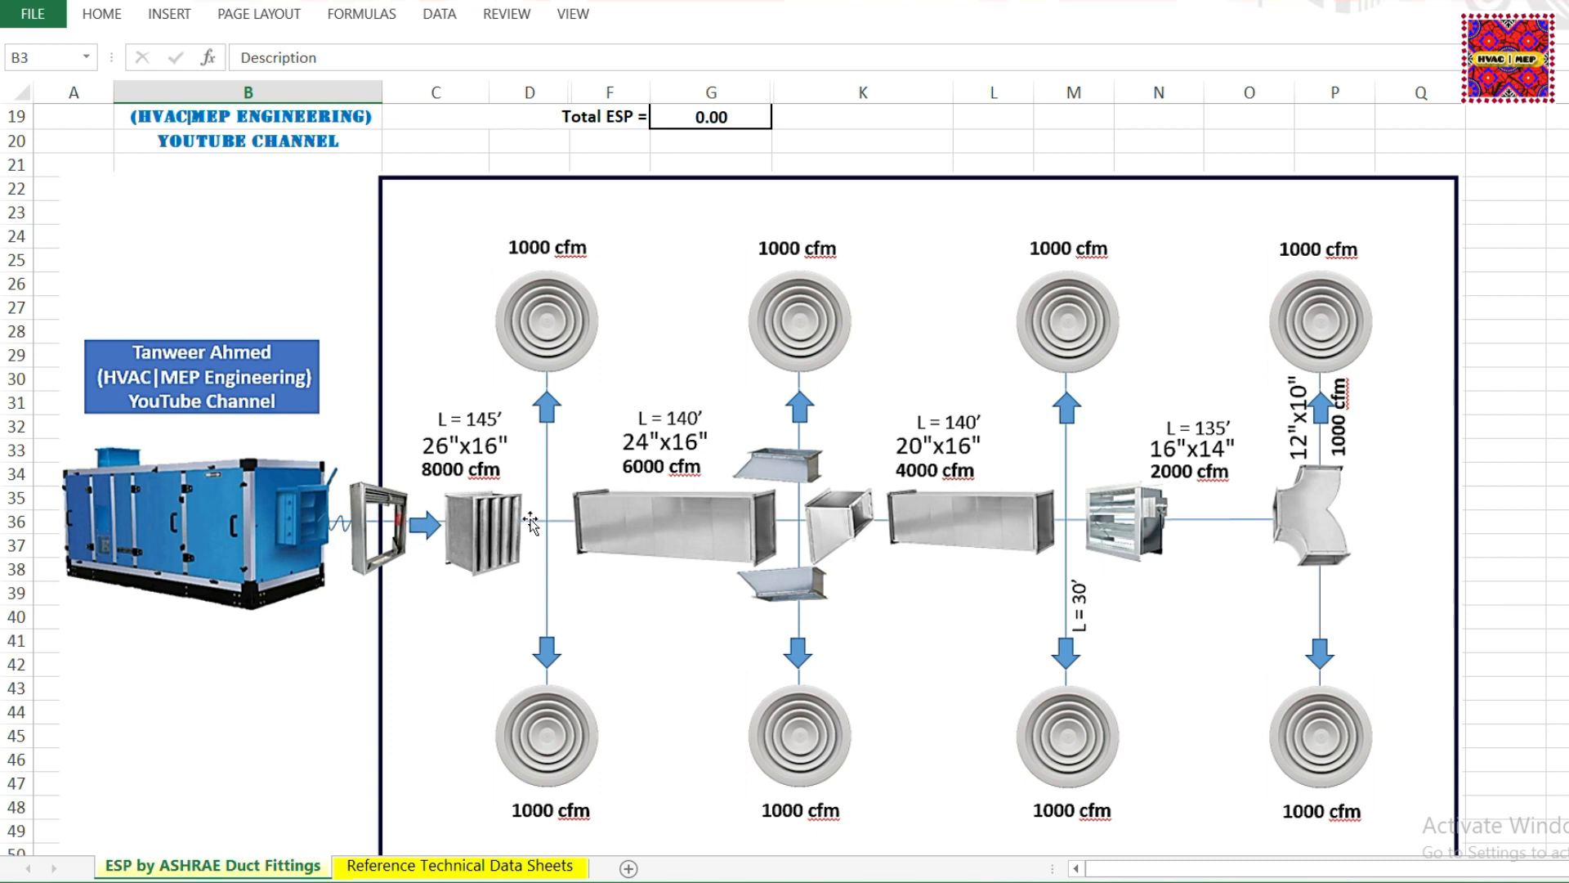
scroll(572, 539, "up", 6)
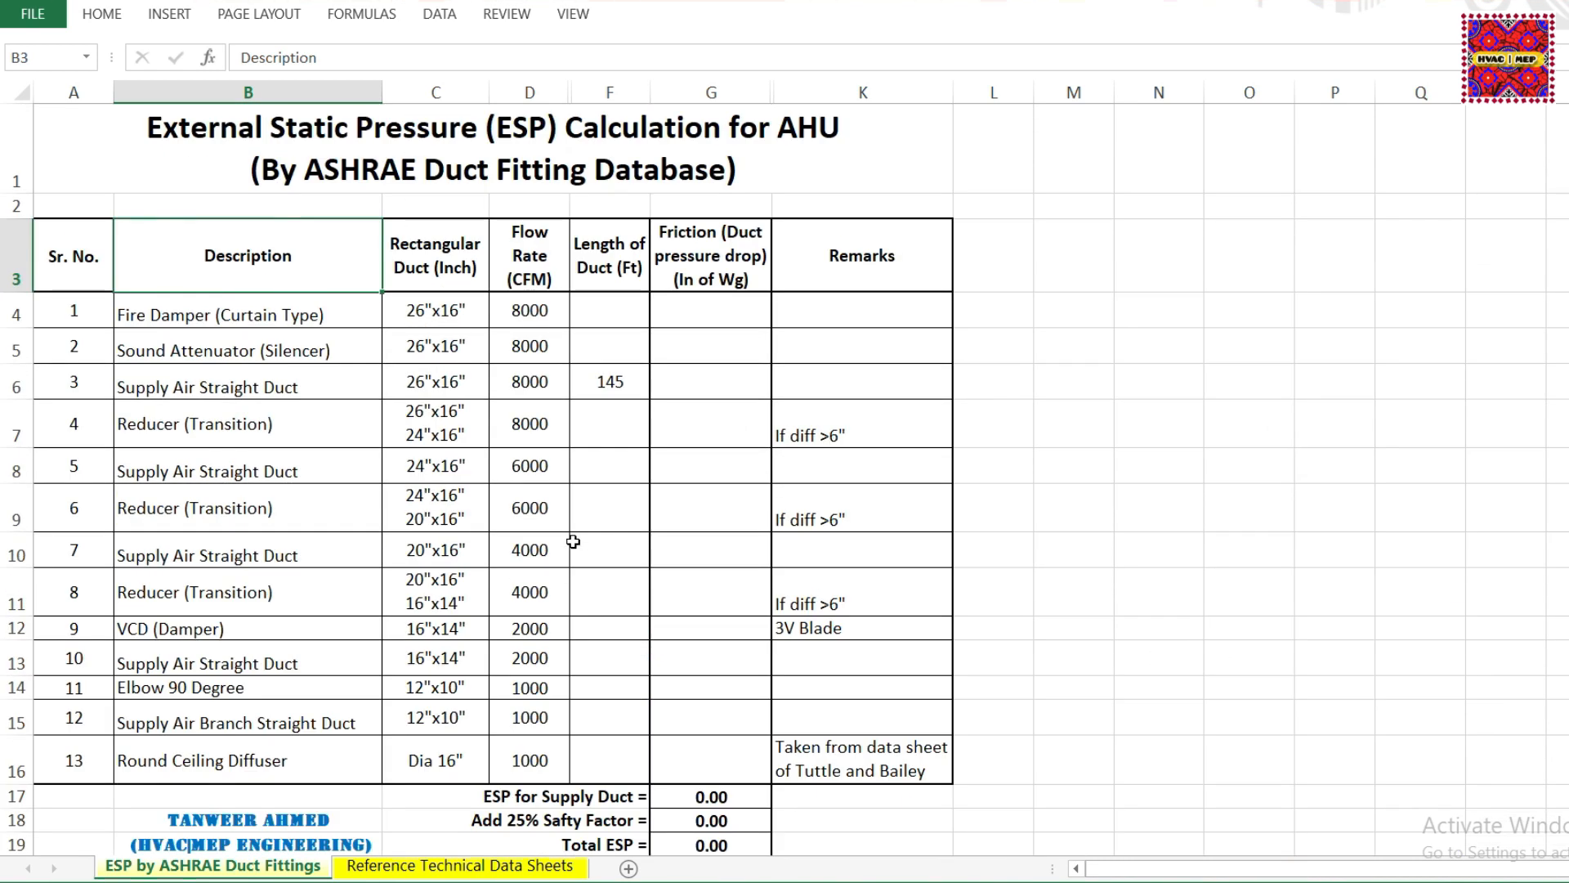
left_click(215, 436)
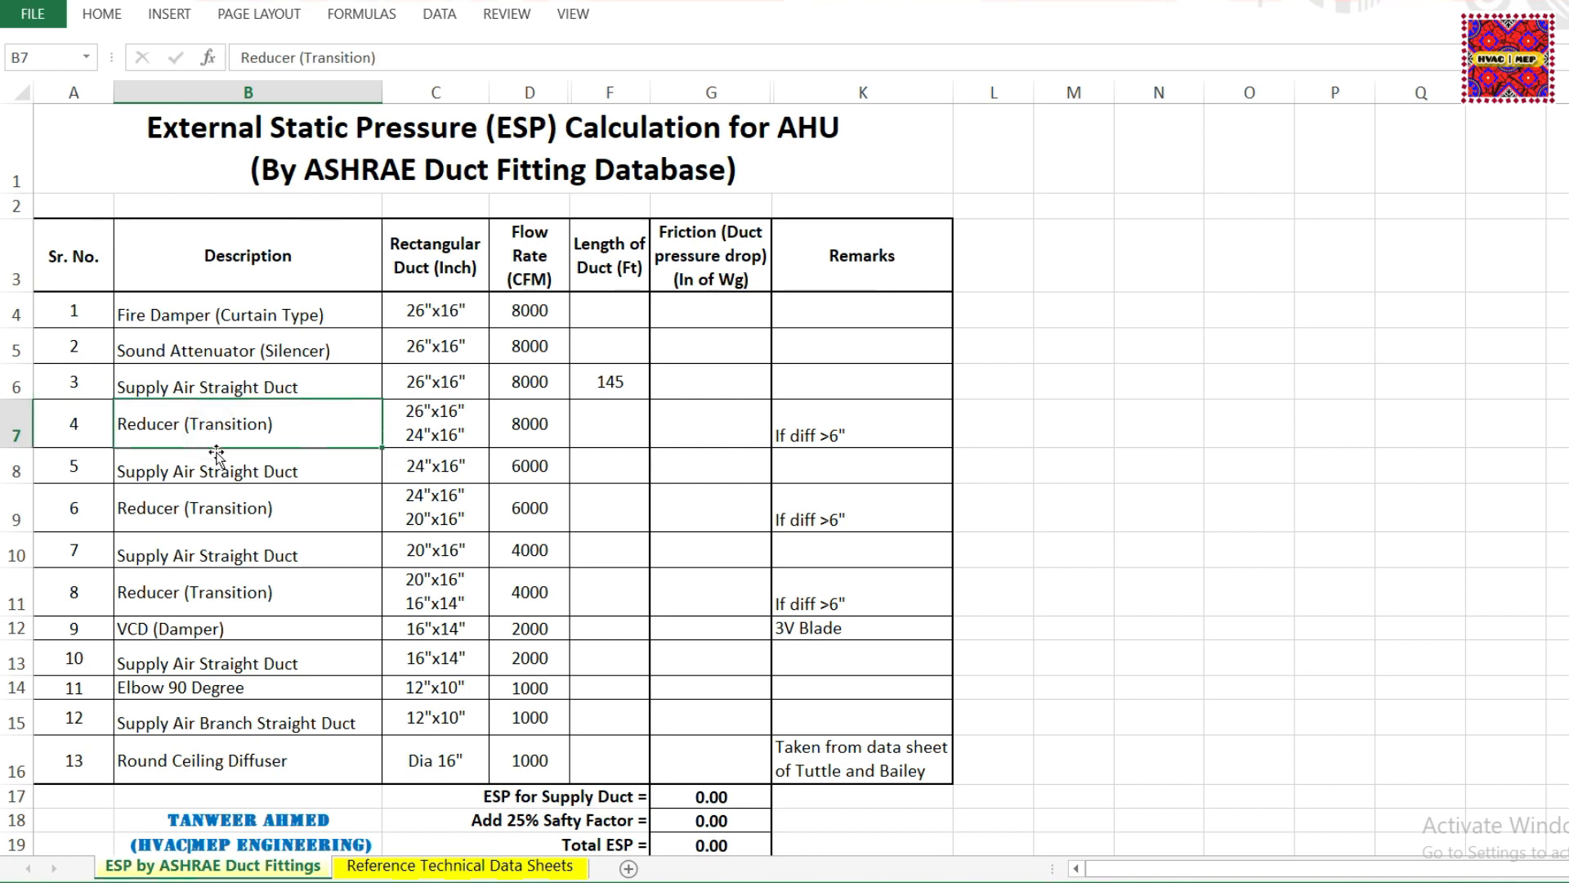
scroll(294, 442, "down", 1)
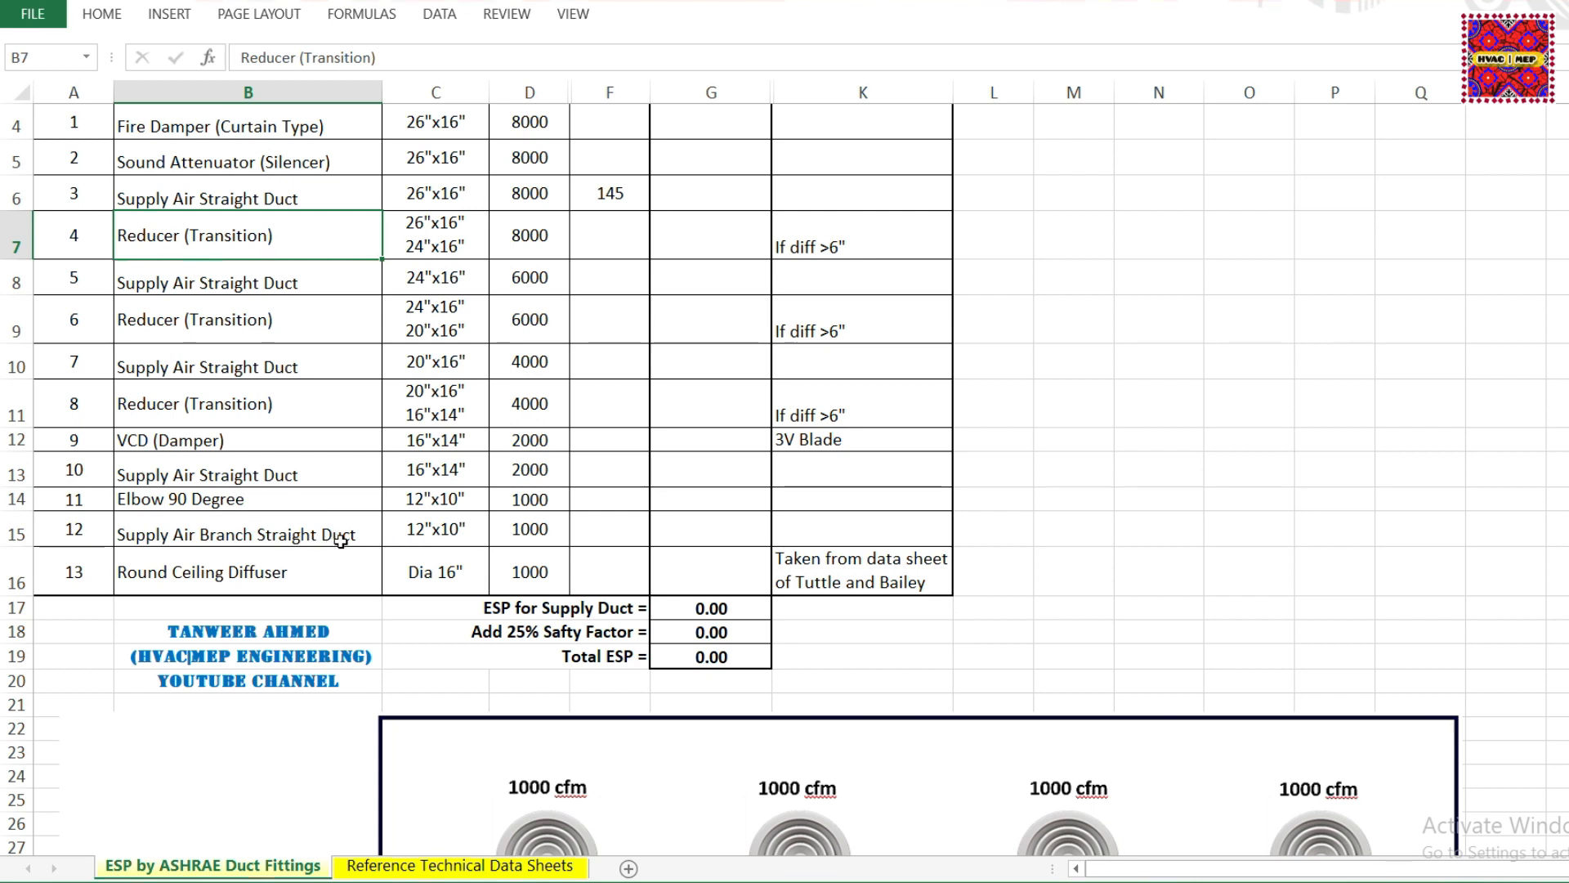
scroll(474, 567, "up", 1)
scroll(474, 567, "up", 1)
scroll(572, 563, "down", 6)
scroll(656, 513, "up", 5)
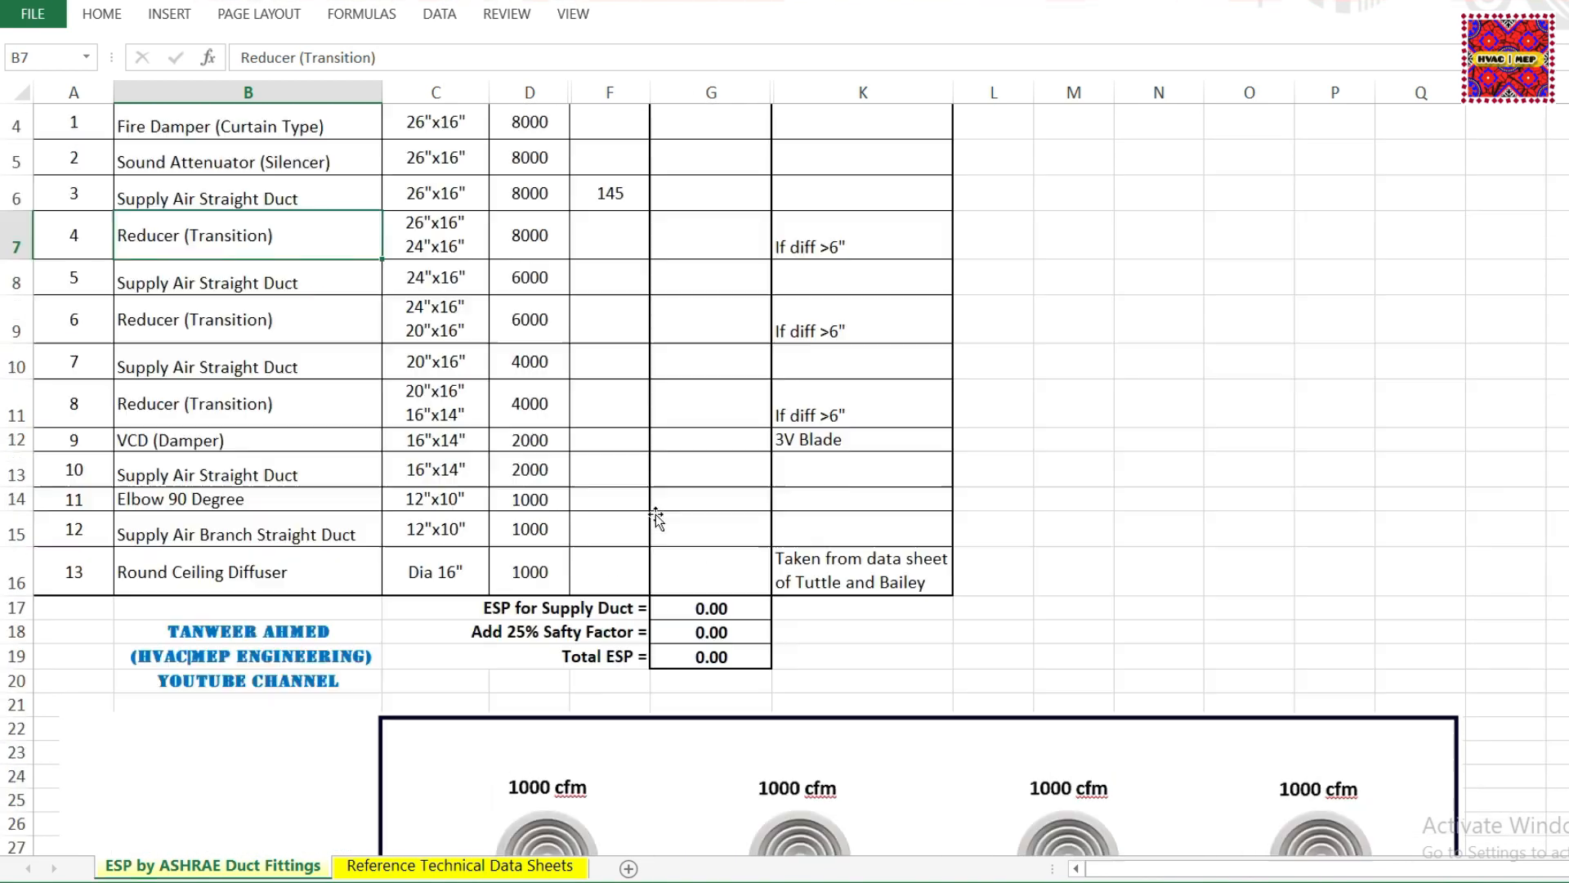
scroll(655, 514, "up", 1)
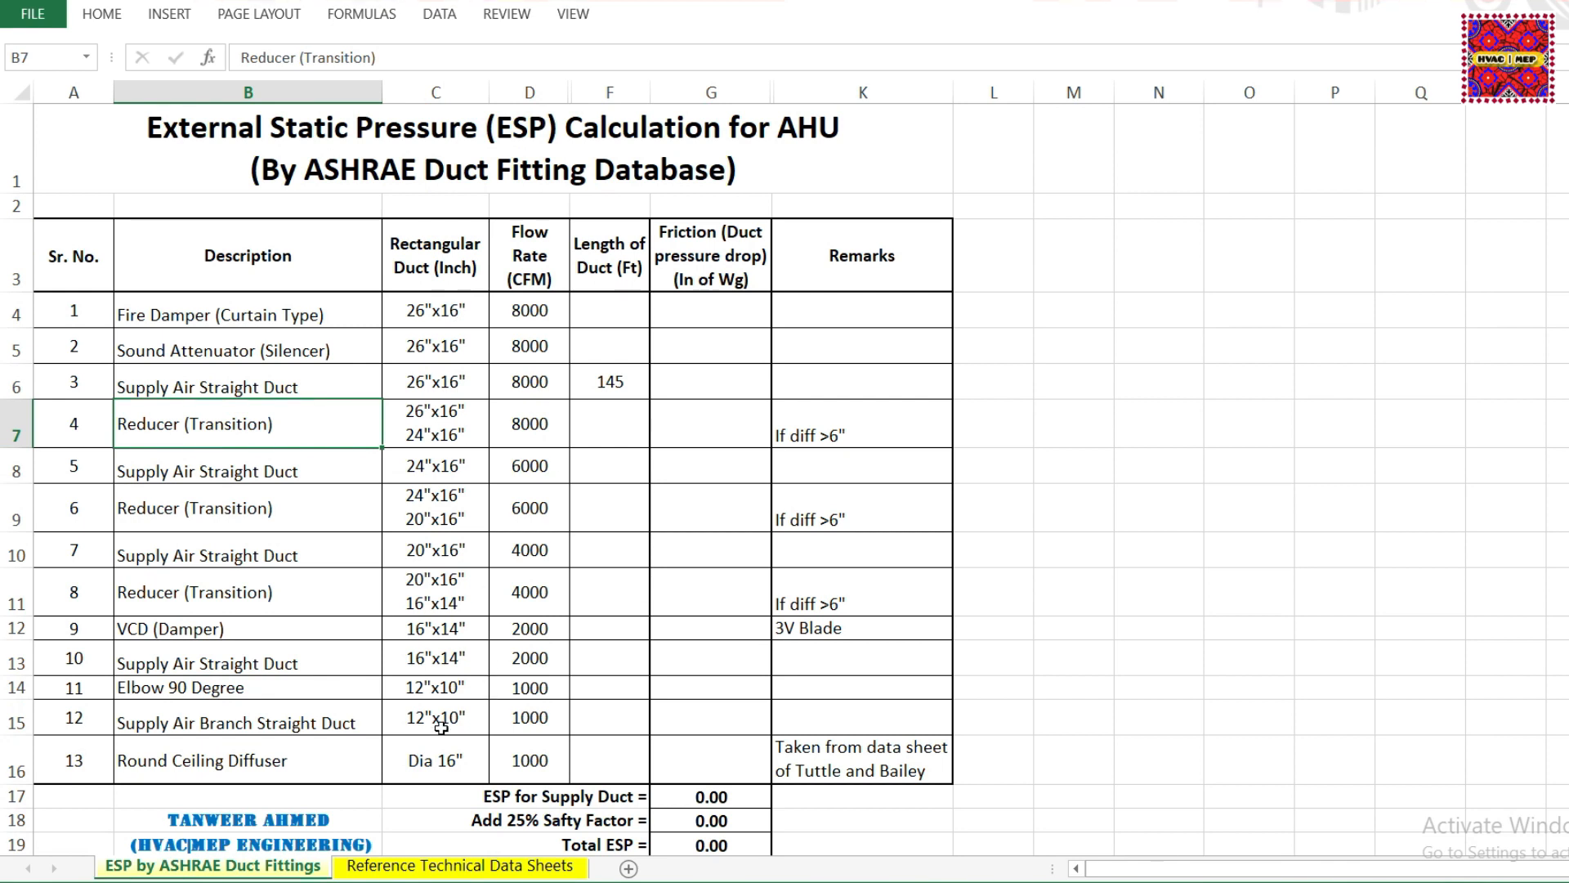
scroll(704, 560, "down", 6)
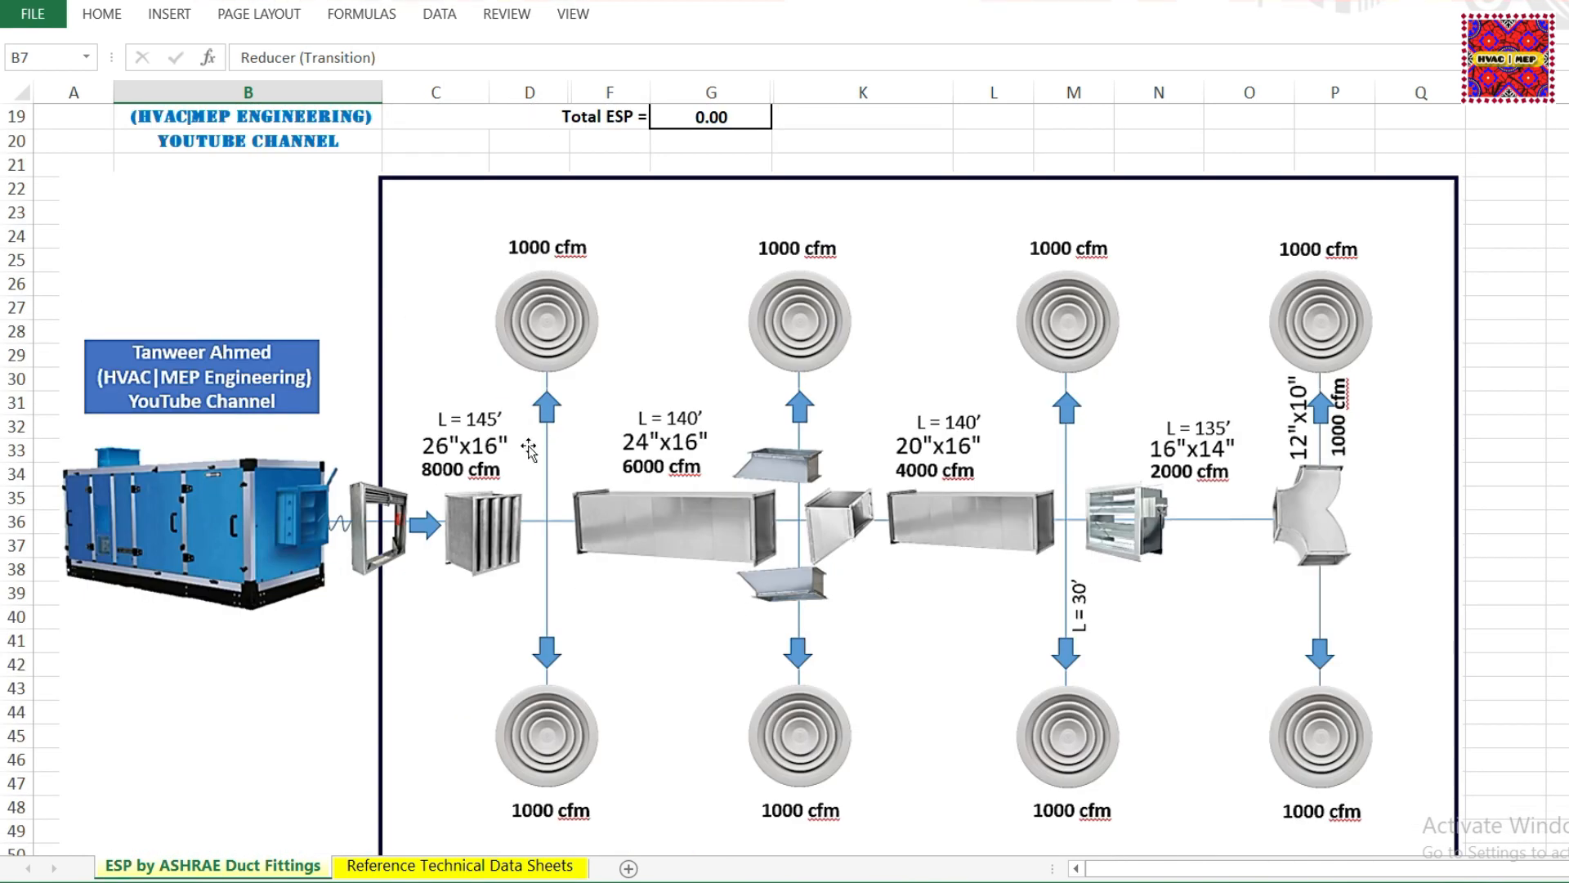
scroll(698, 507, "up", 6)
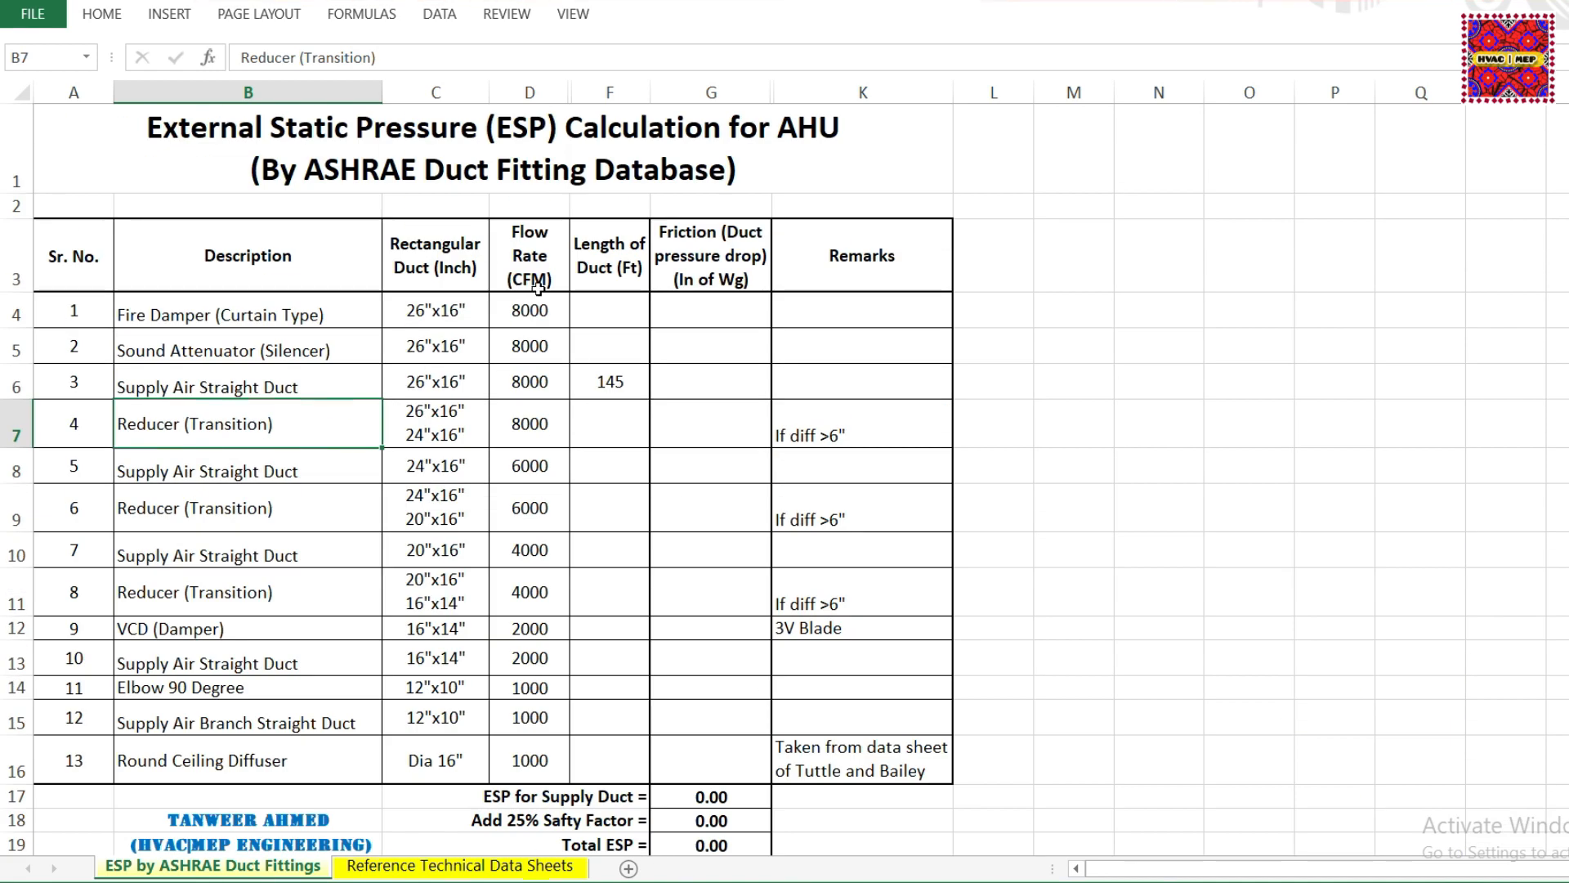
- Clear the duct length of the 26"x16" supply air straight duct in the ESP table
left_click(616, 386)
key("Delete")
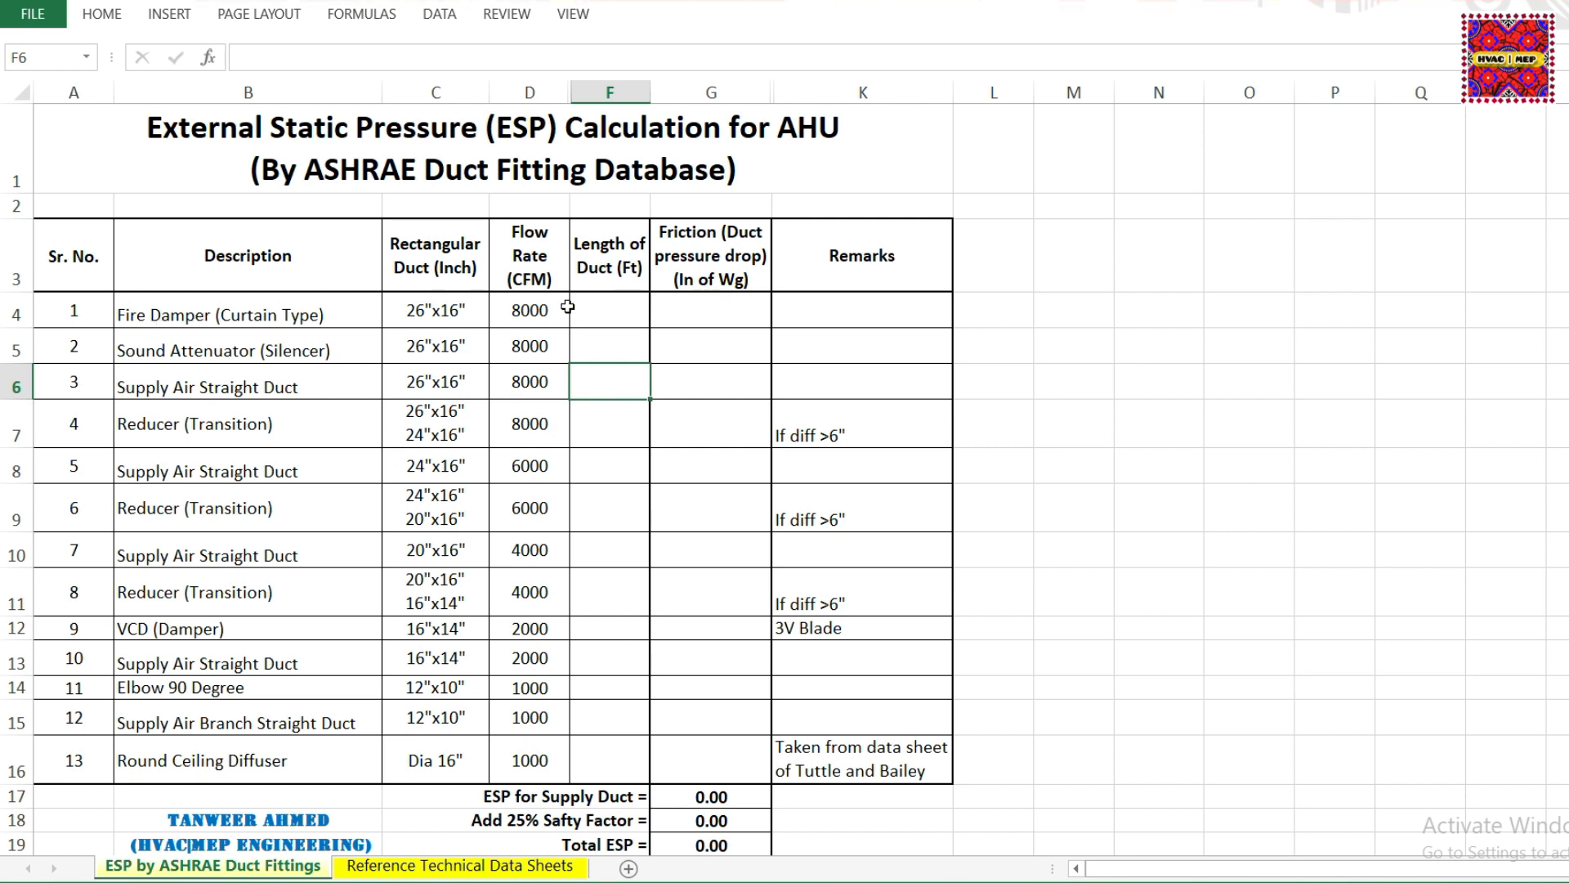
left_click(629, 315)
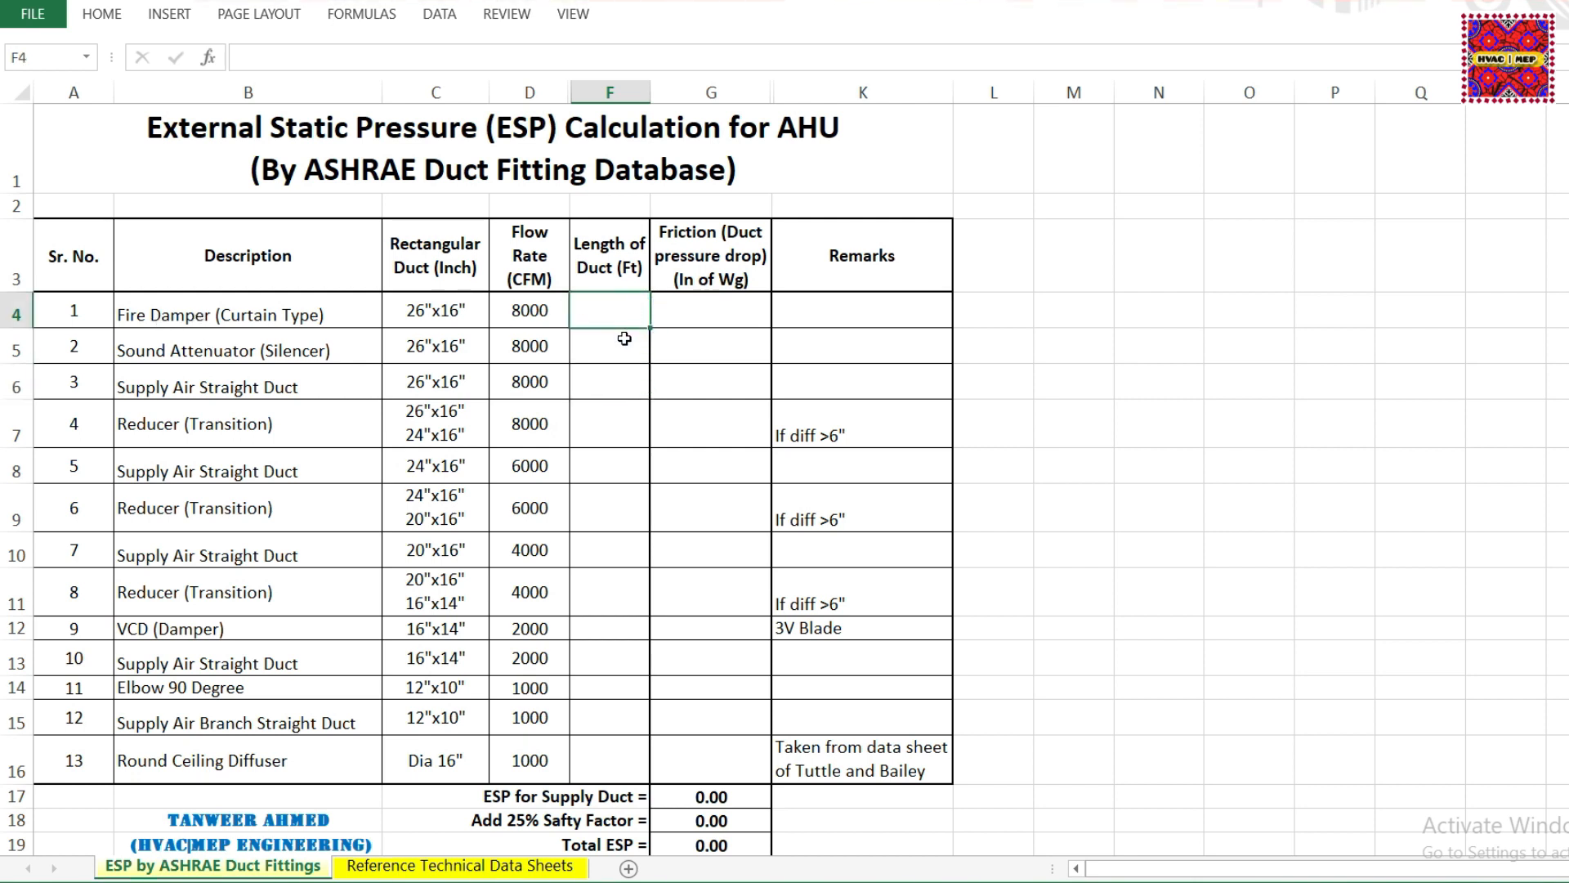
left_click(363, 179)
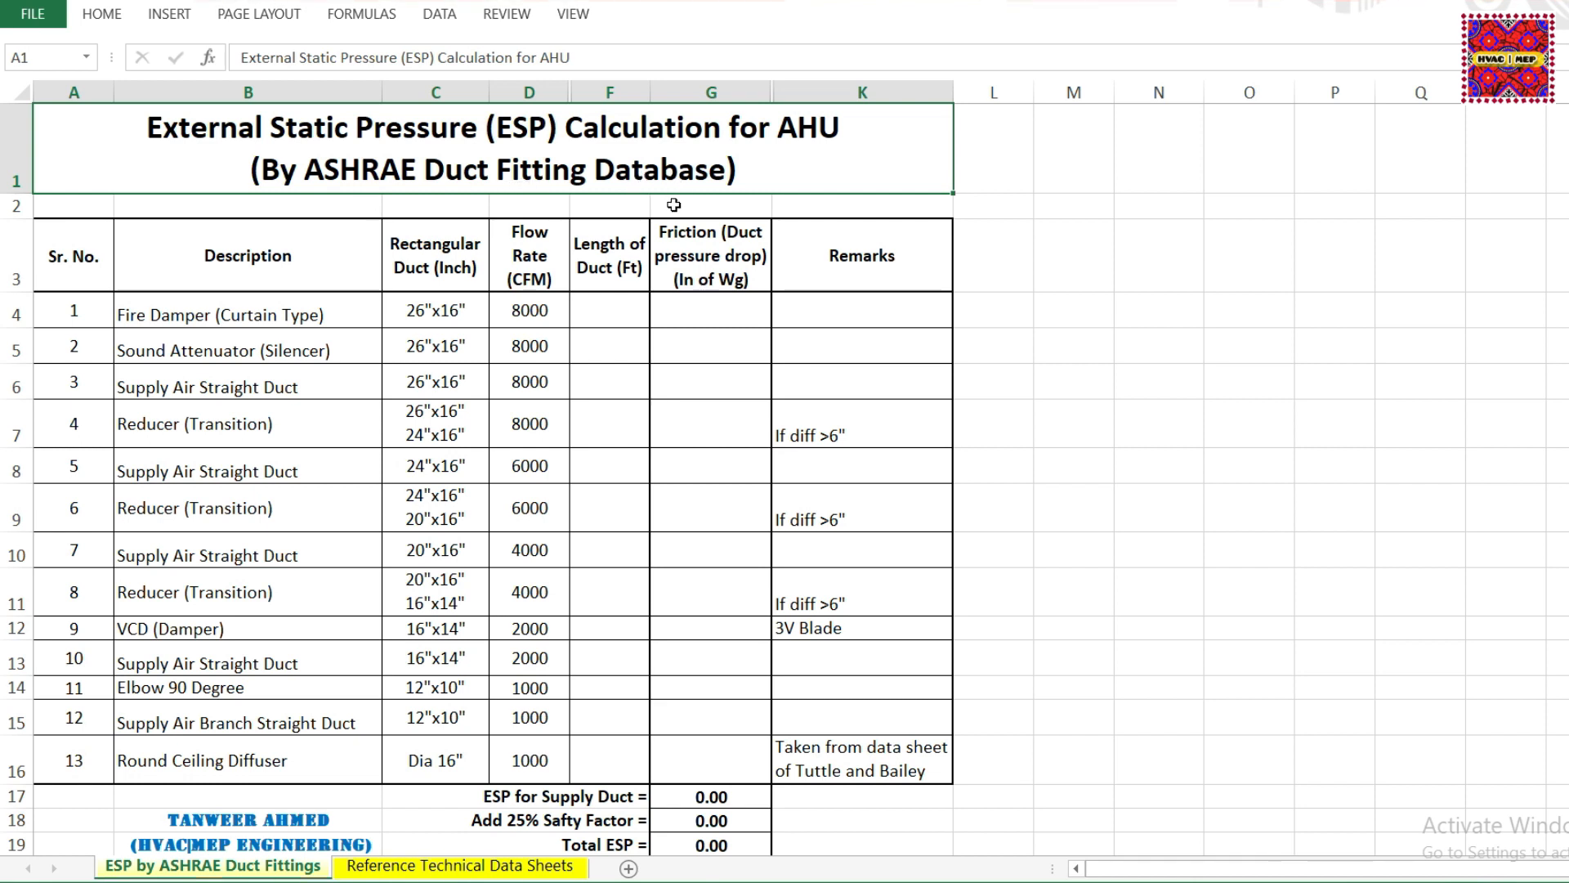
- Switch to the ASHRAE Duct Fitting Database and expand the Common fittings category
left_click(224, 317)
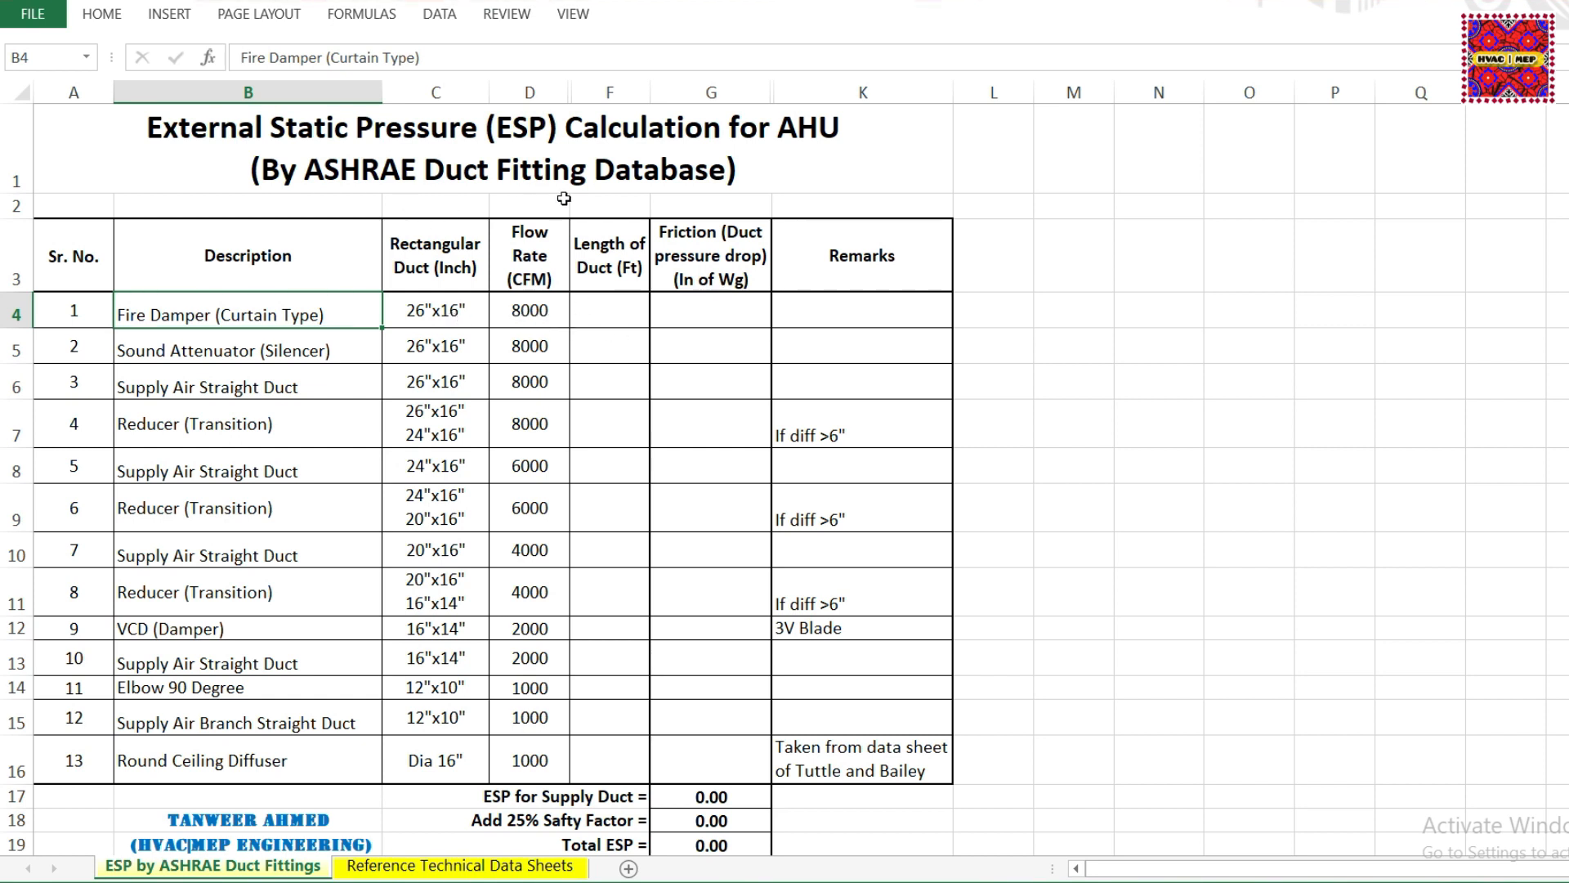
left_click(891, 881)
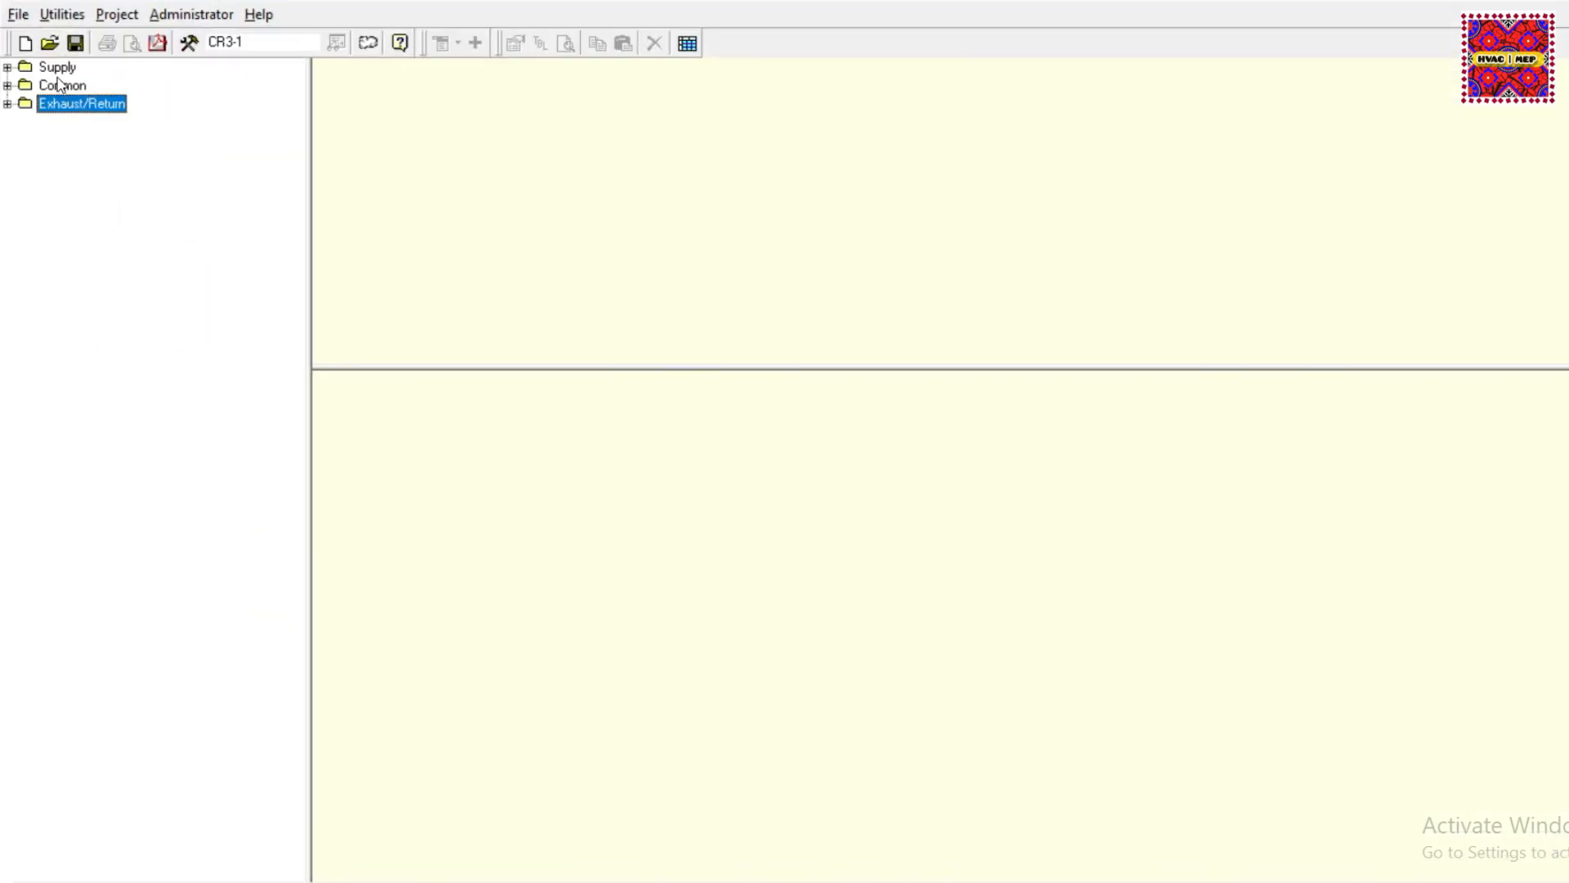
left_click(61, 72)
left_click(67, 85)
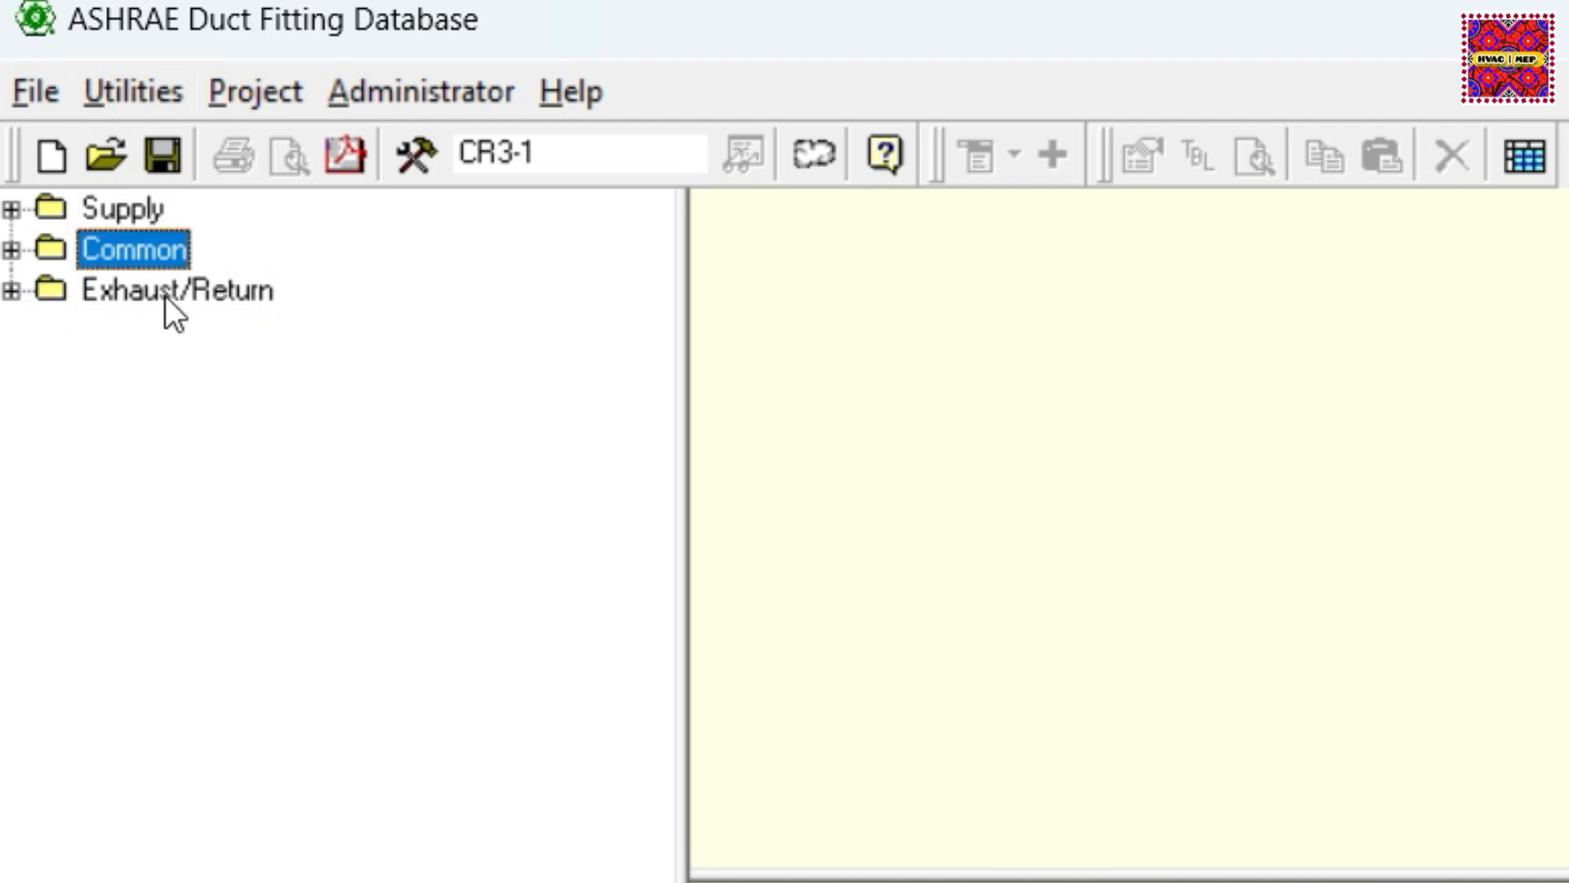
left_click(168, 298)
left_click(123, 214)
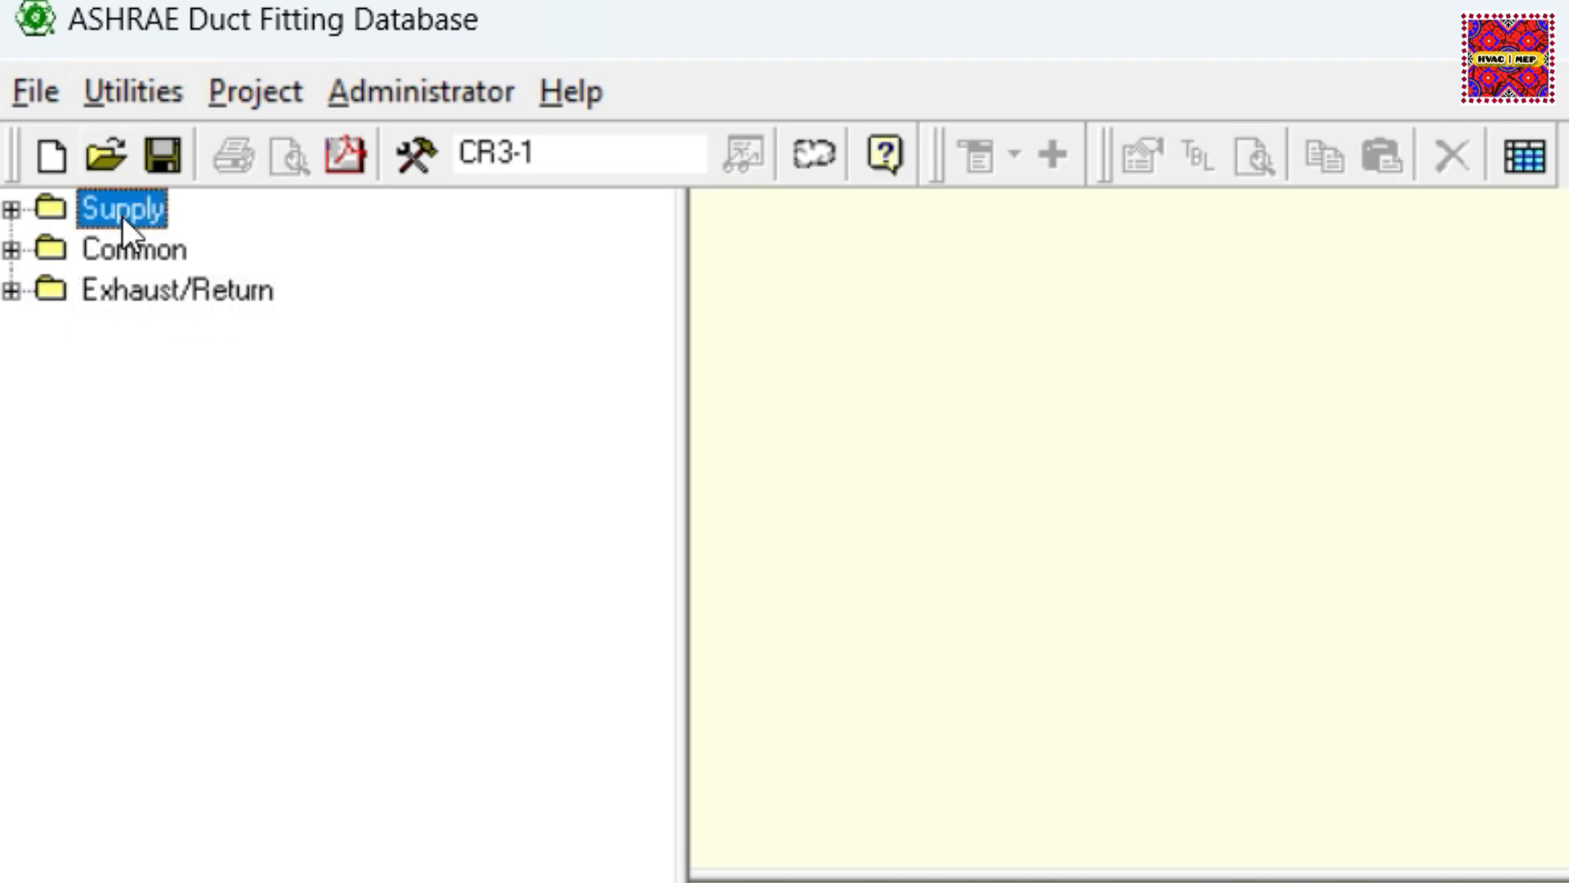
left_click(150, 255)
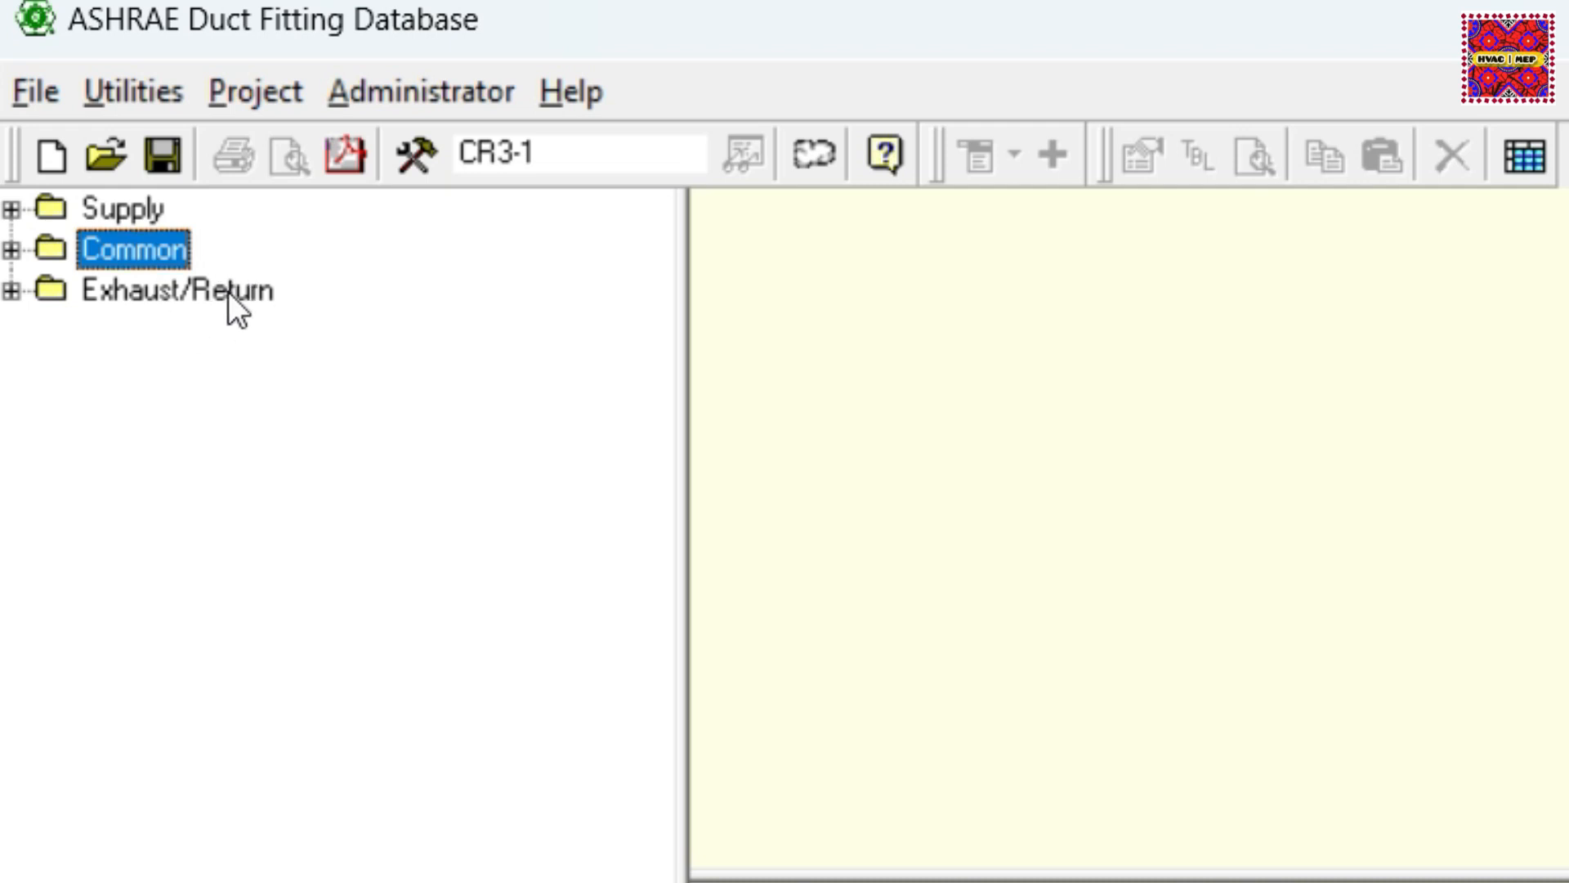
left_click(11, 249)
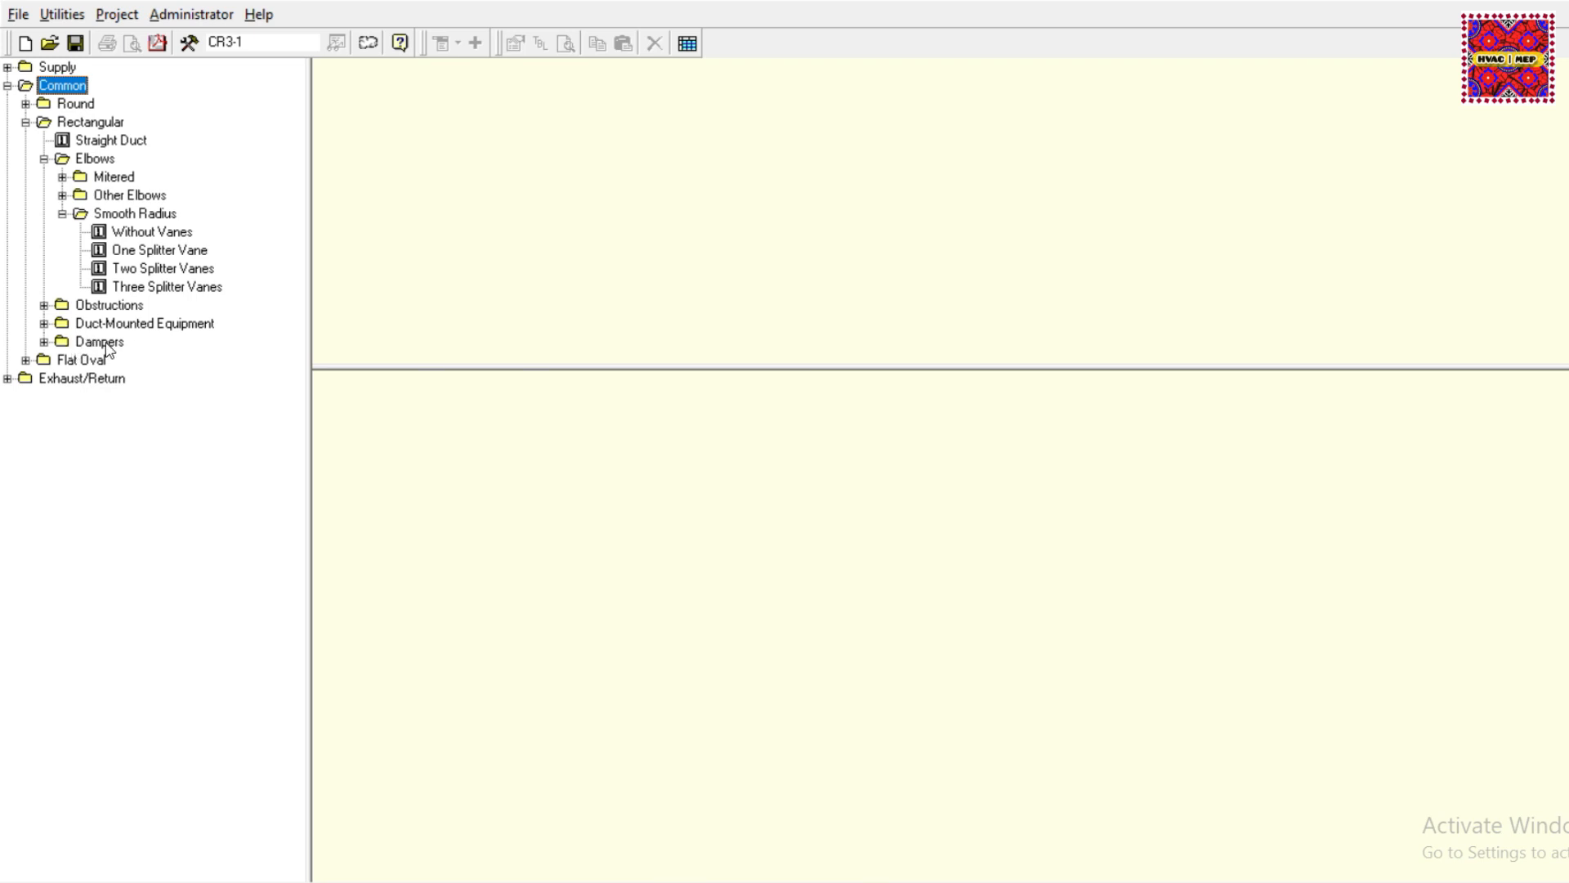
- Open the curtain-type fire damper, Type A, from the common rectangular dampers
left_click(44, 341)
left_click(123, 434)
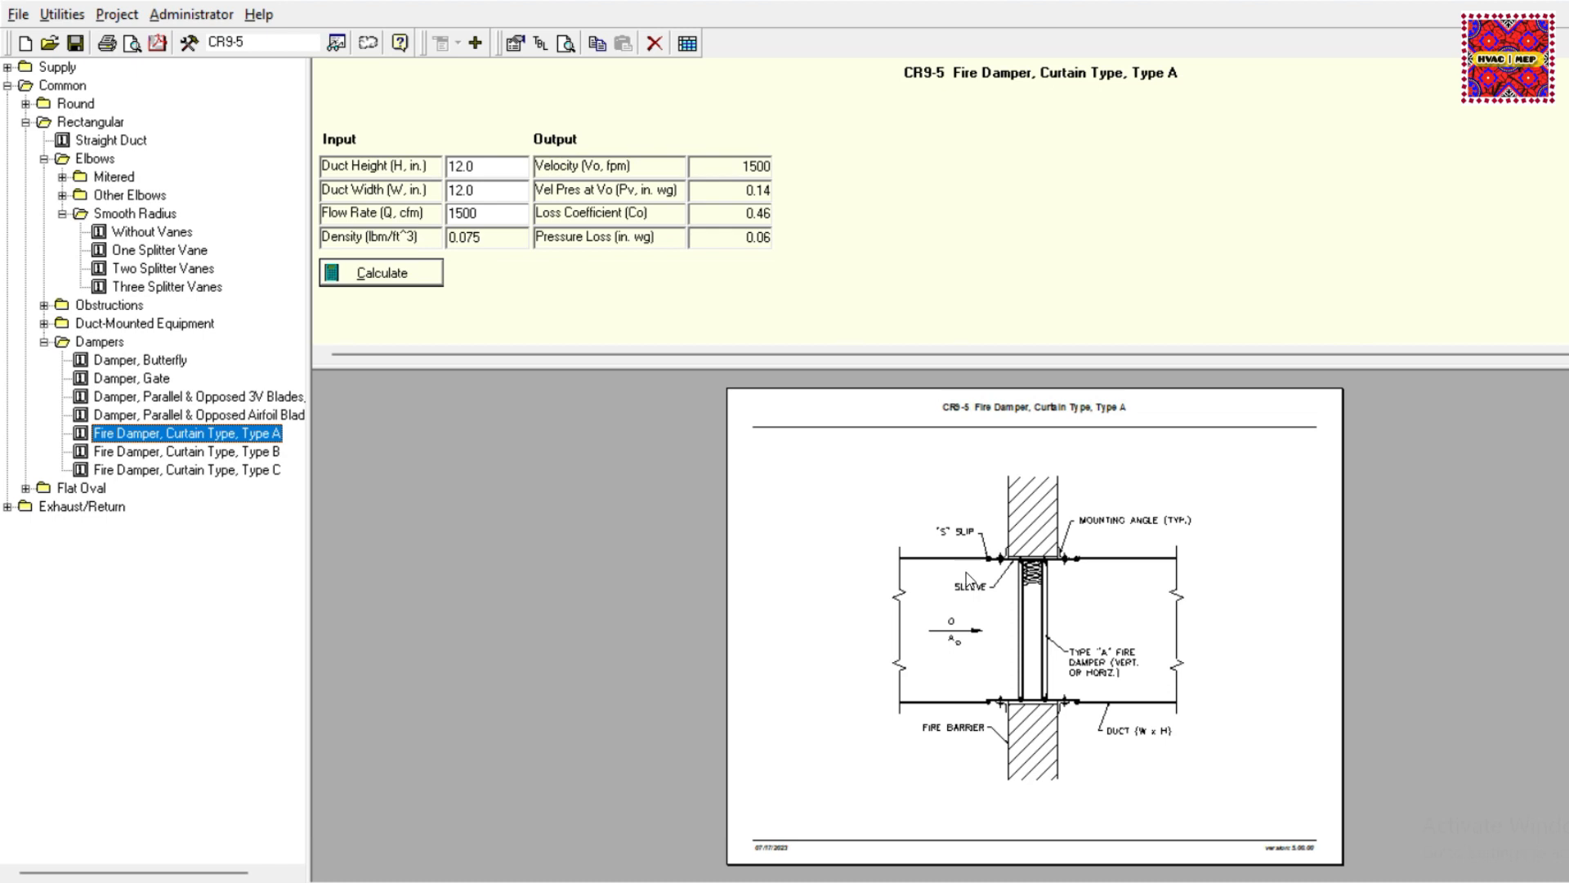
left_click(127, 452)
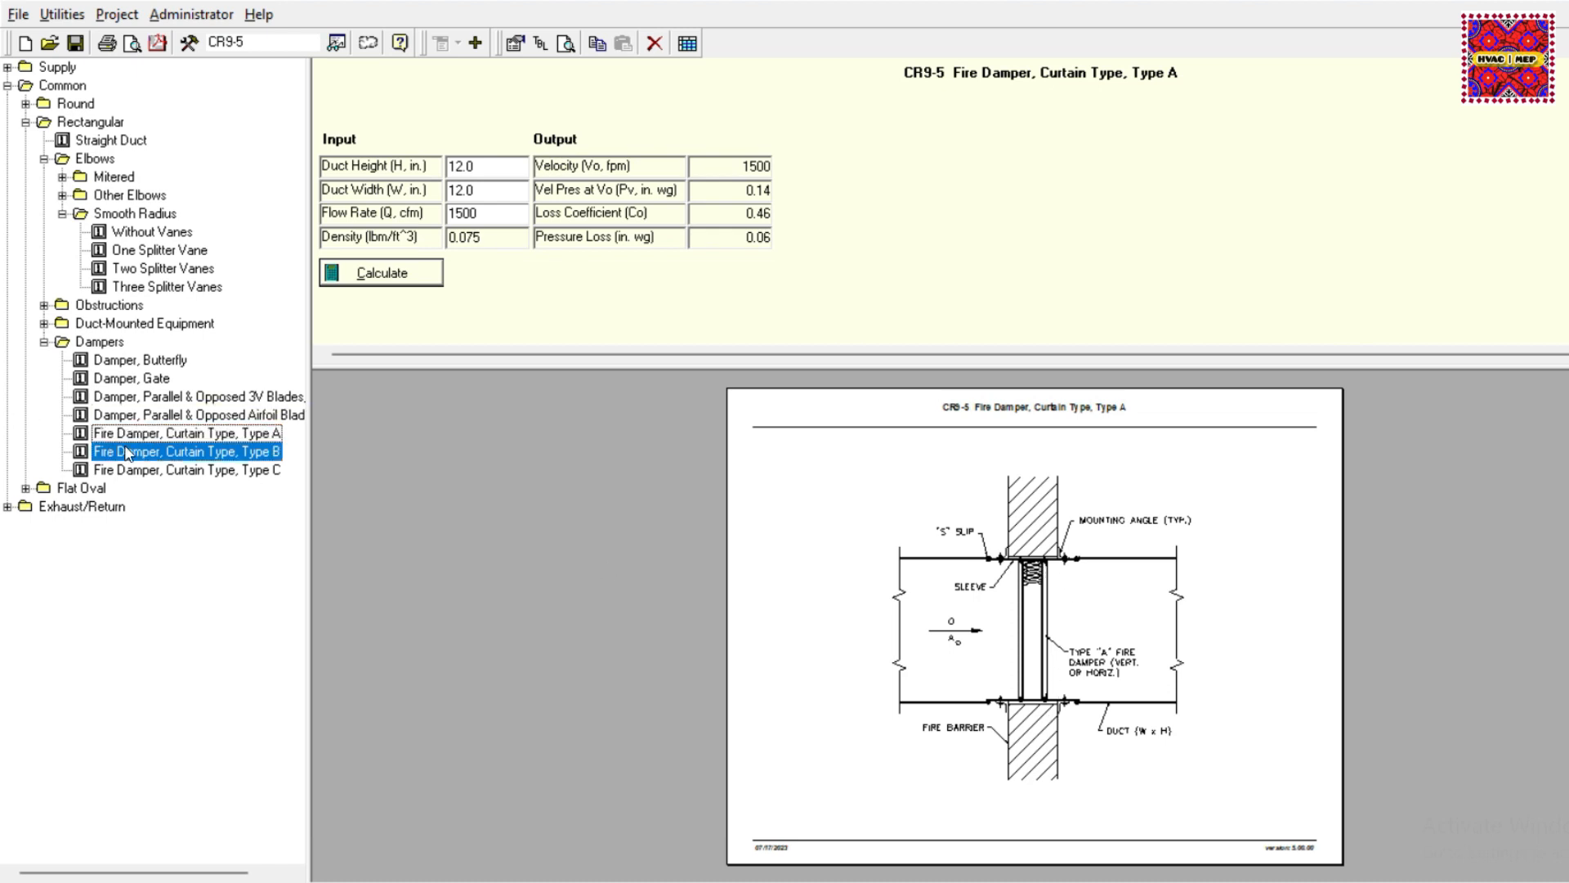
left_click(145, 471)
left_click(131, 434)
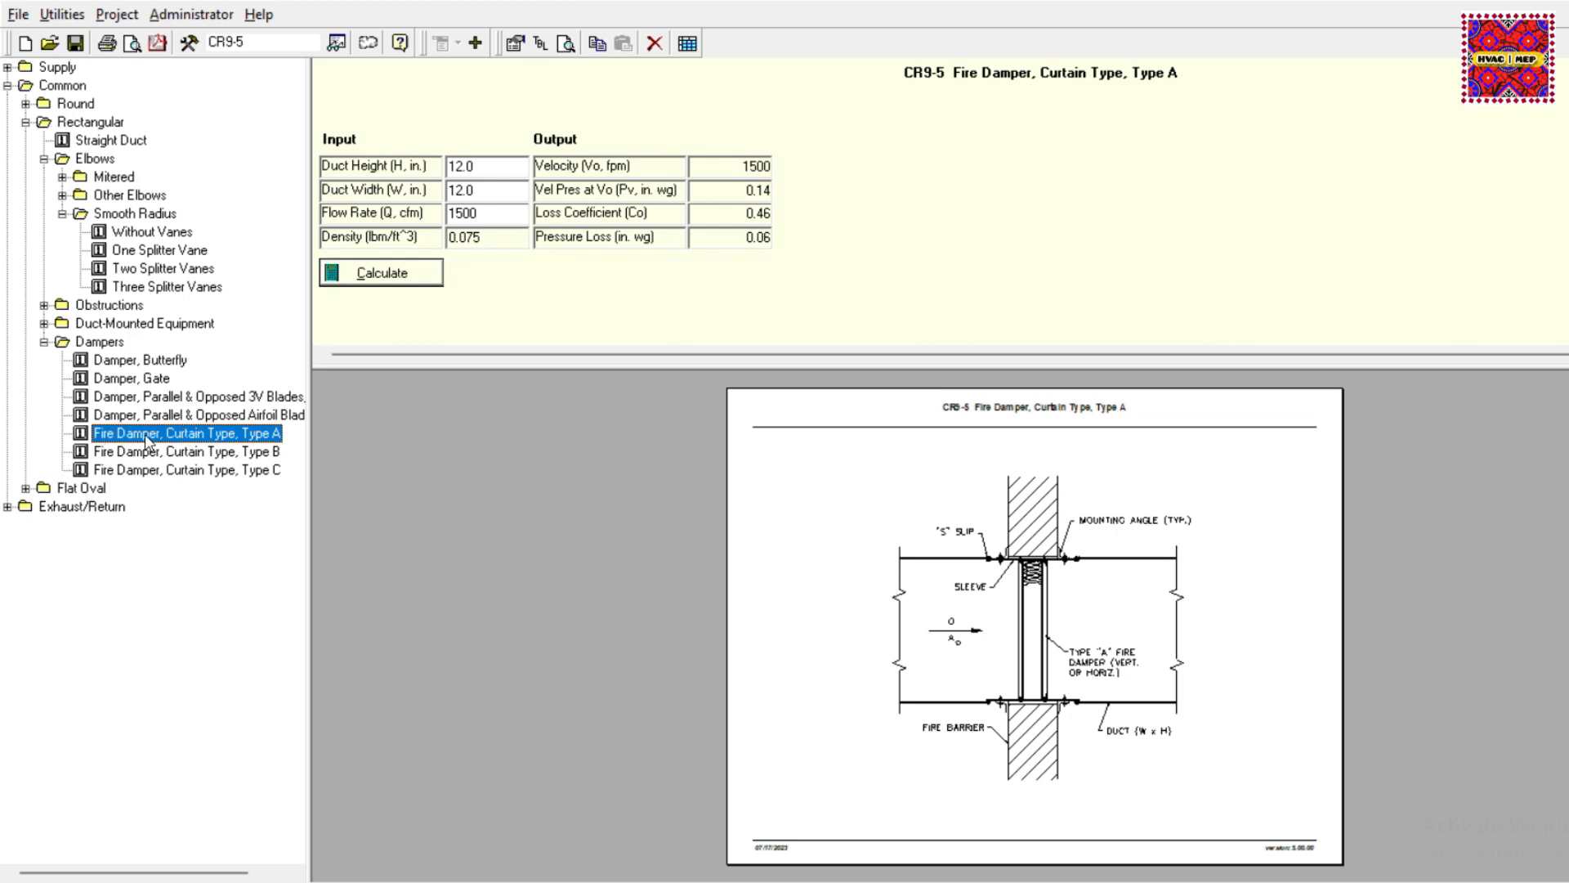
- Calculate the fire damper's pressure loss for a 16 in. duct height, 26 in. width and 8000 cfm flow rate
double_click(478, 160)
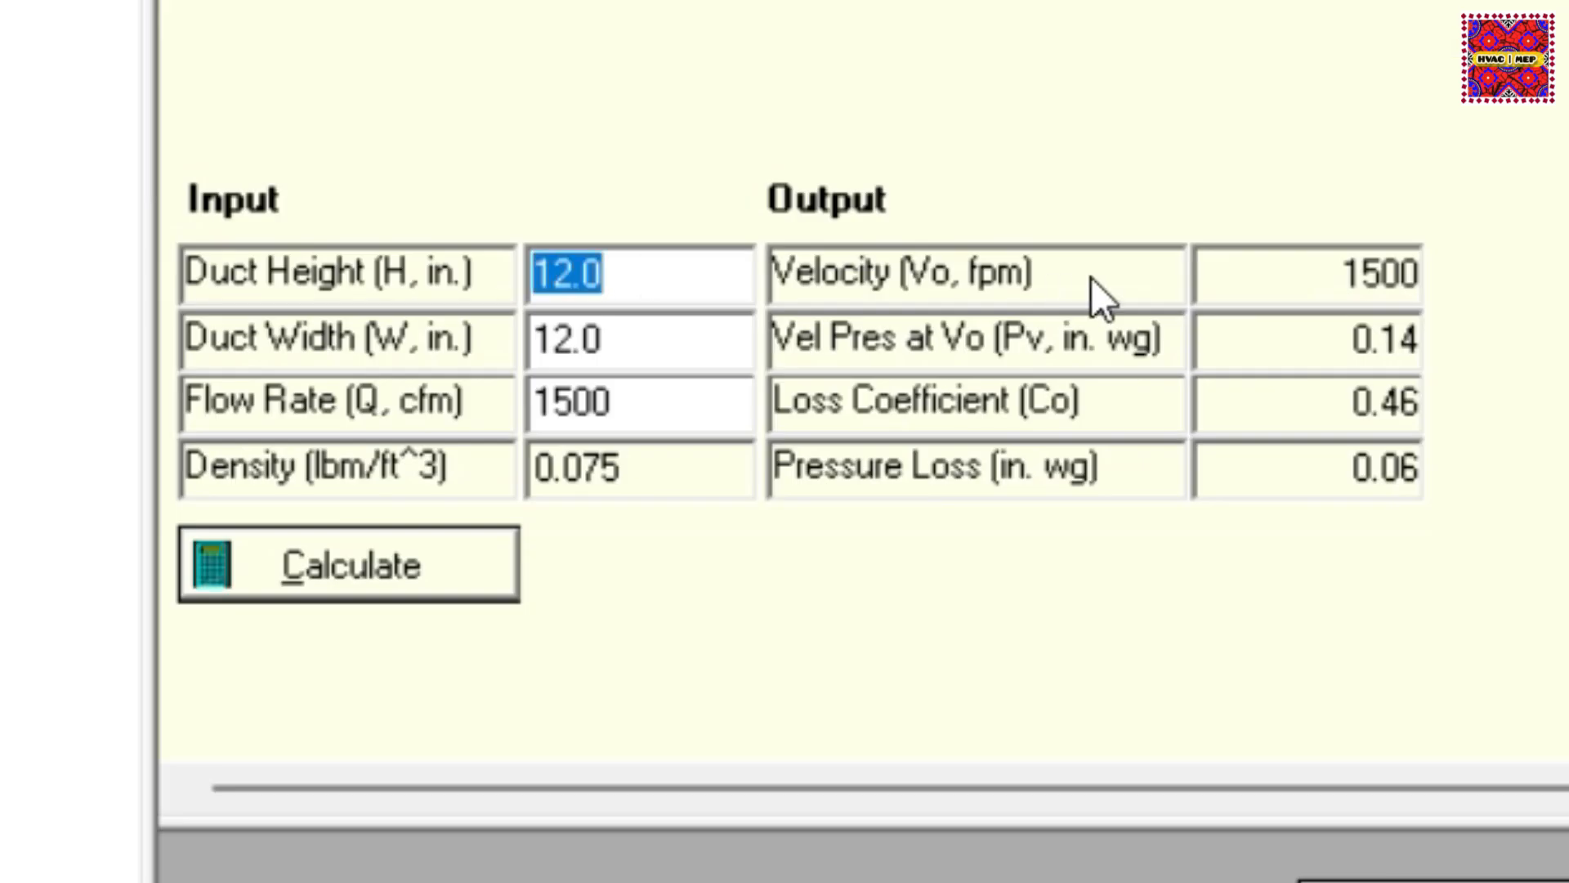
type("16")
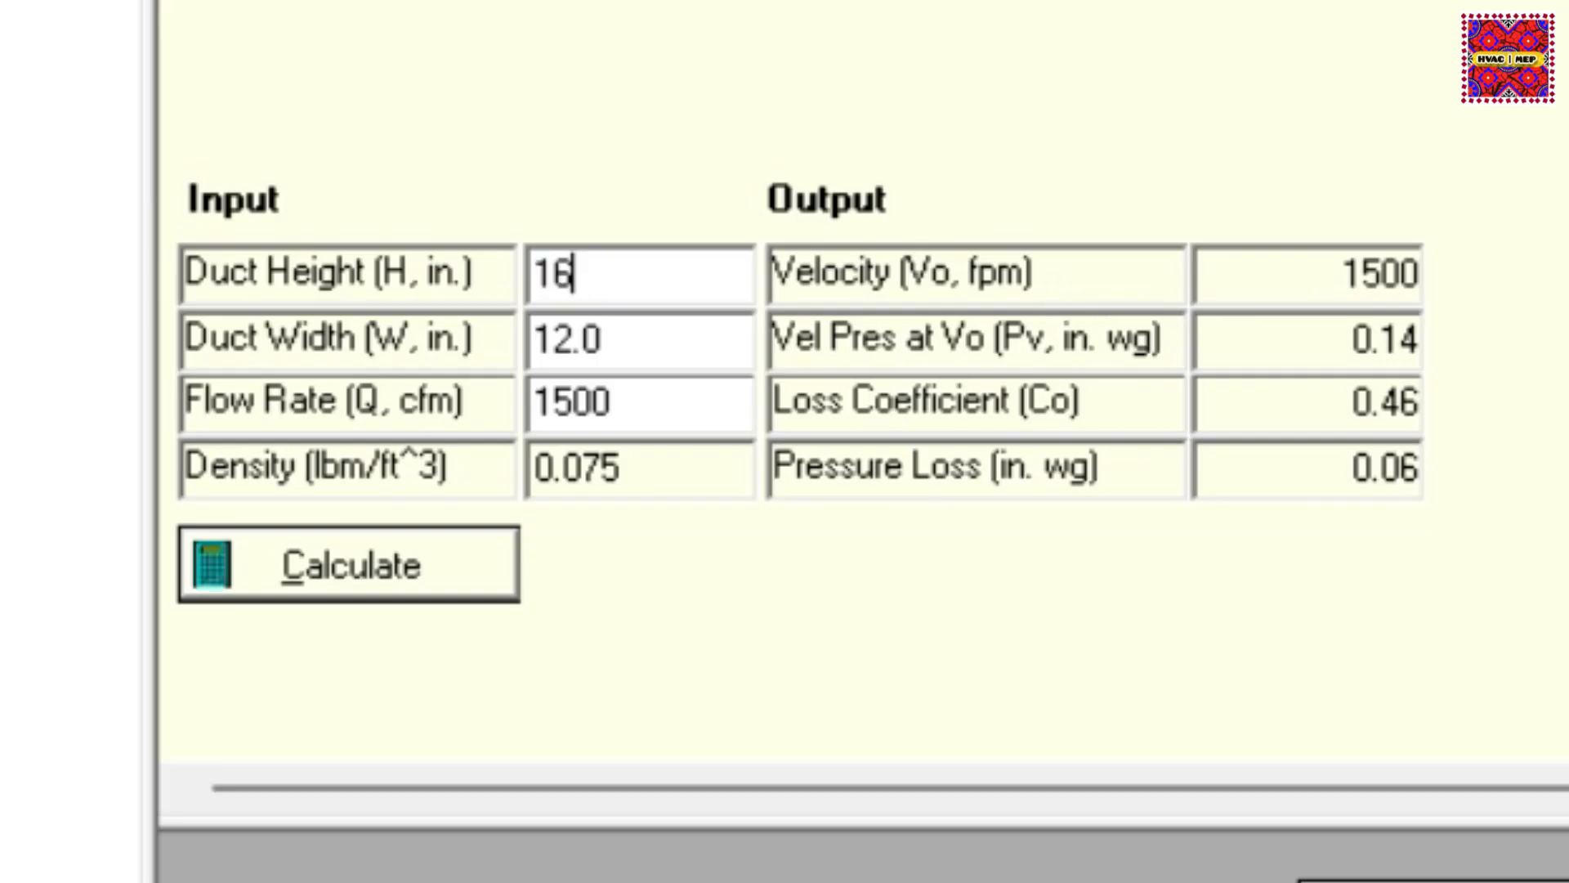
double_click(581, 340)
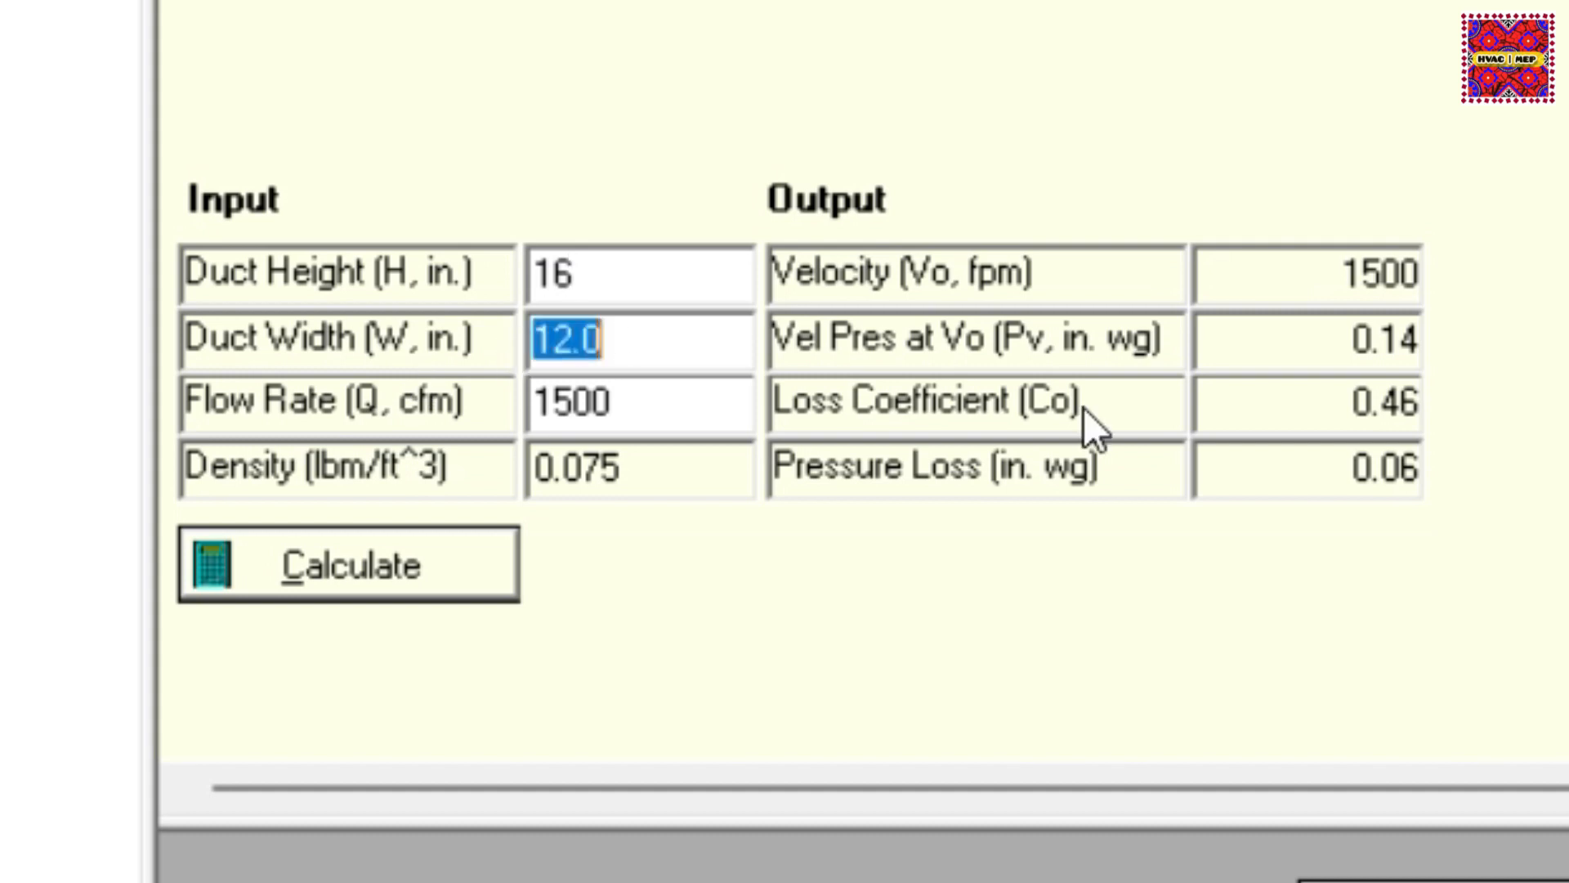
type("26")
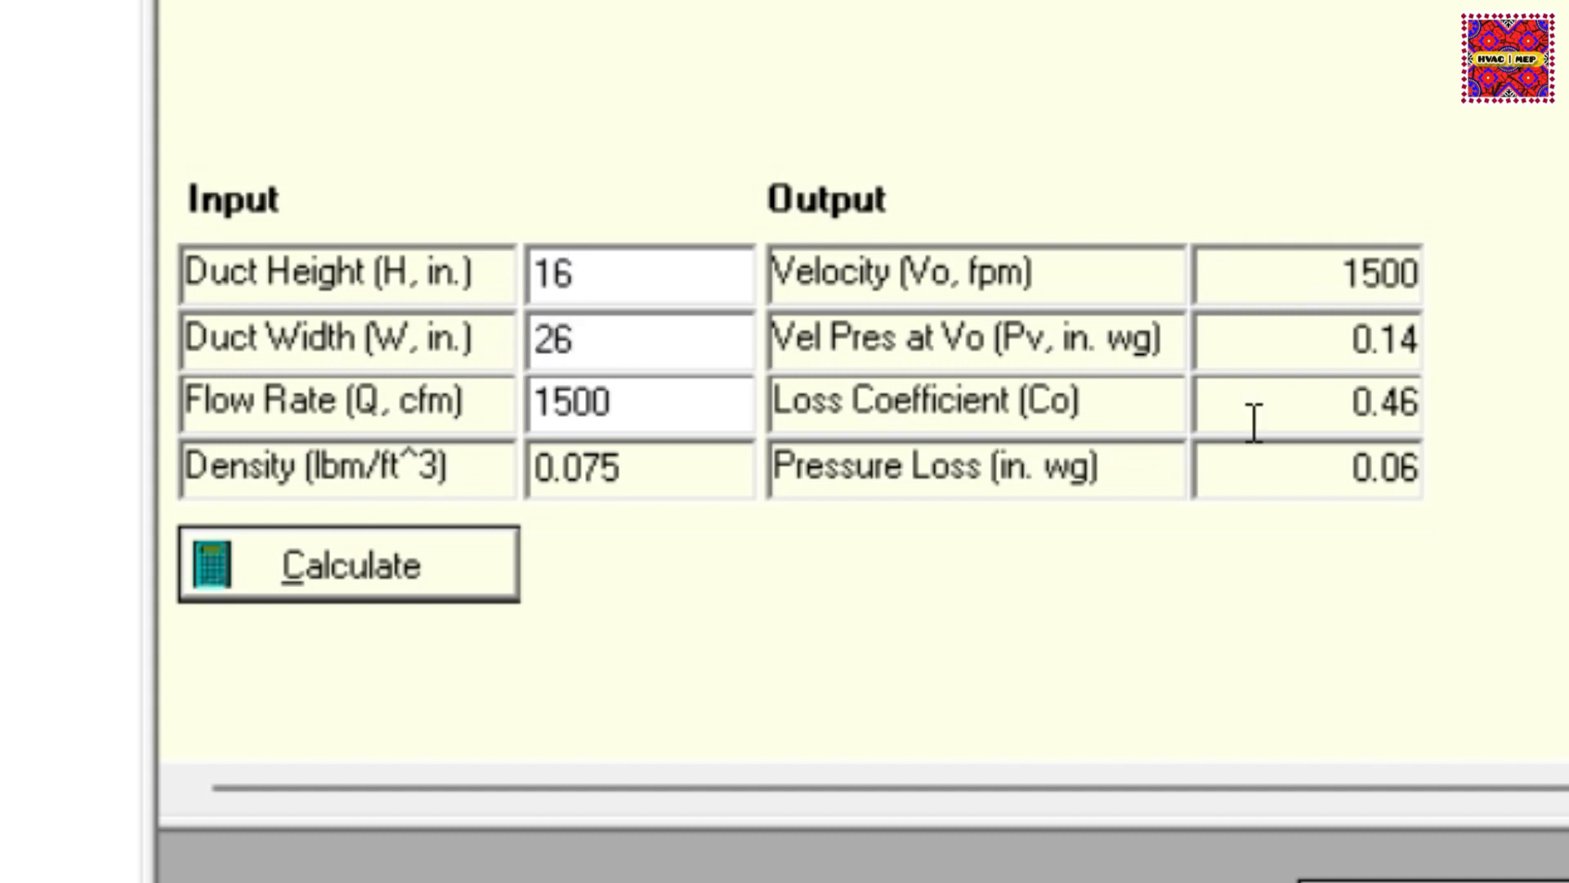
double_click(653, 417)
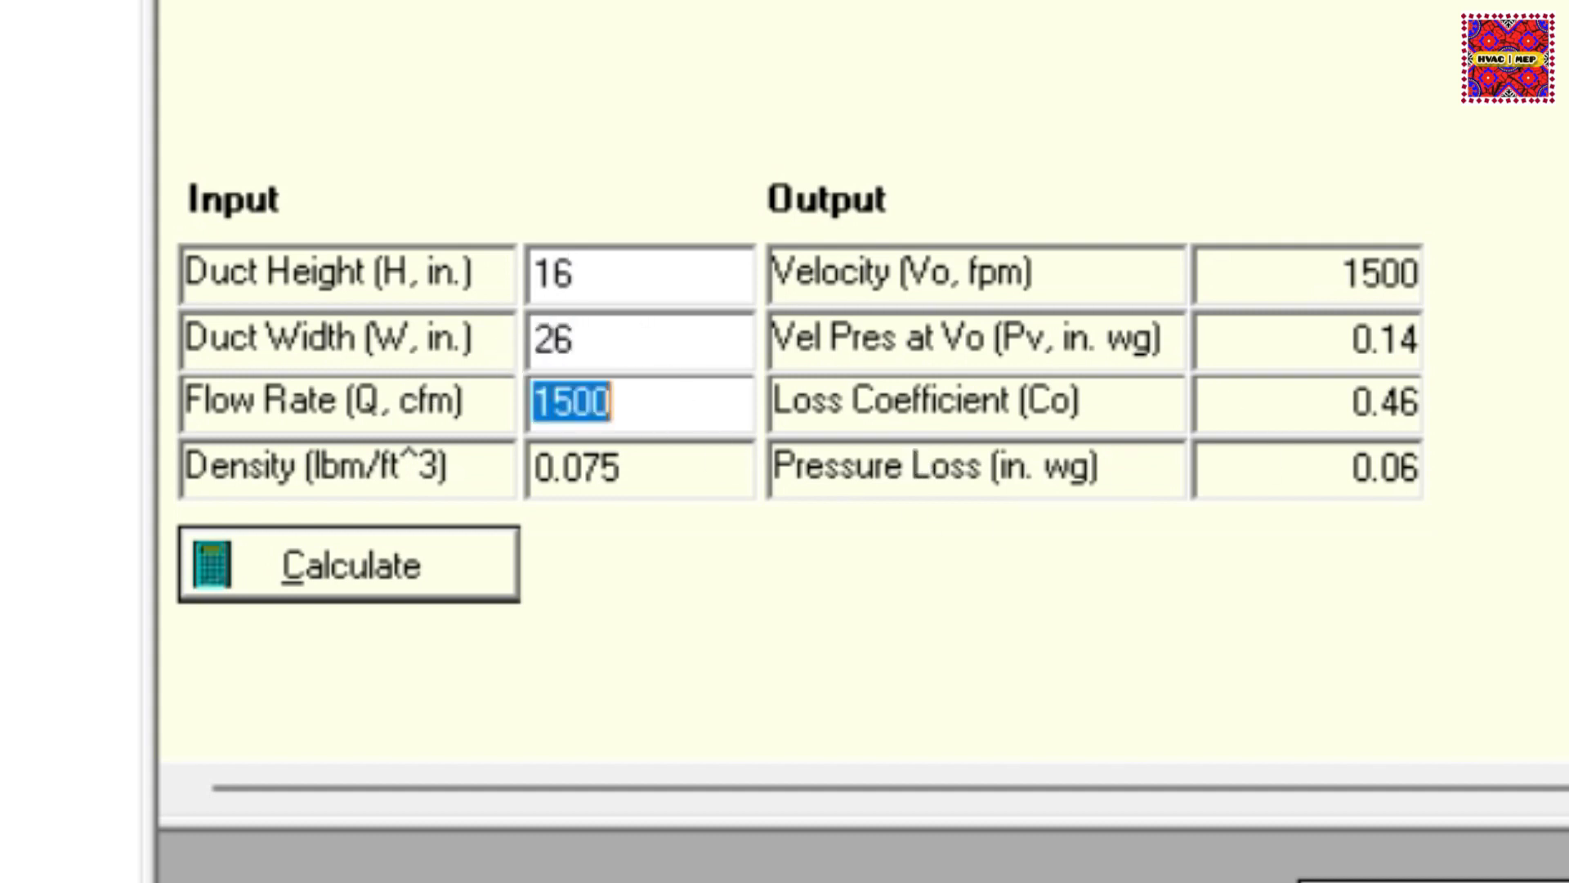
type("8000")
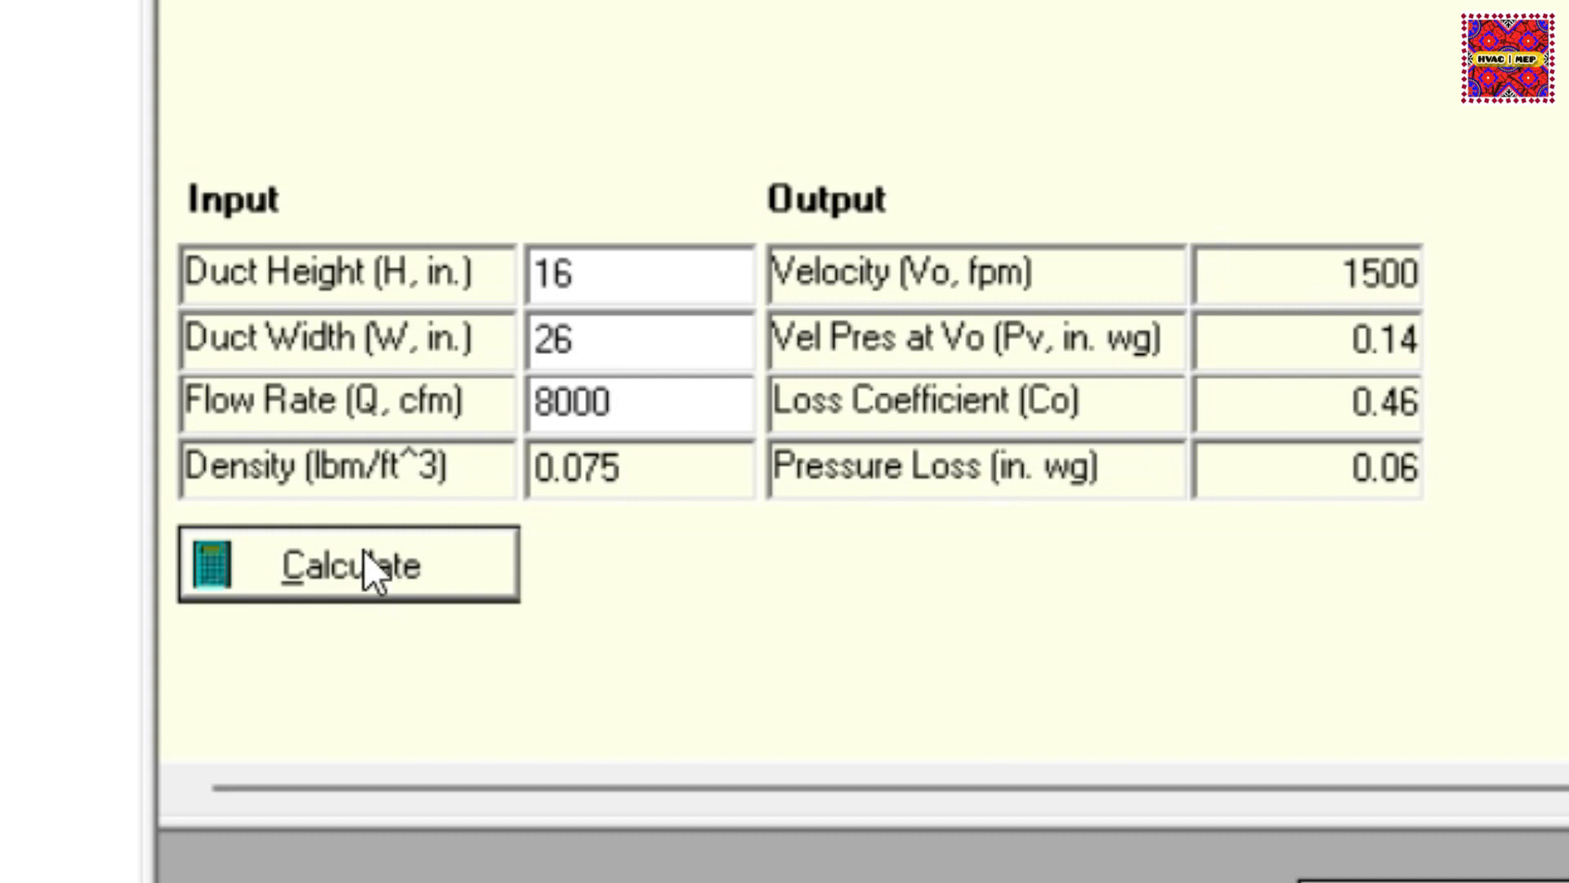
left_click(380, 577)
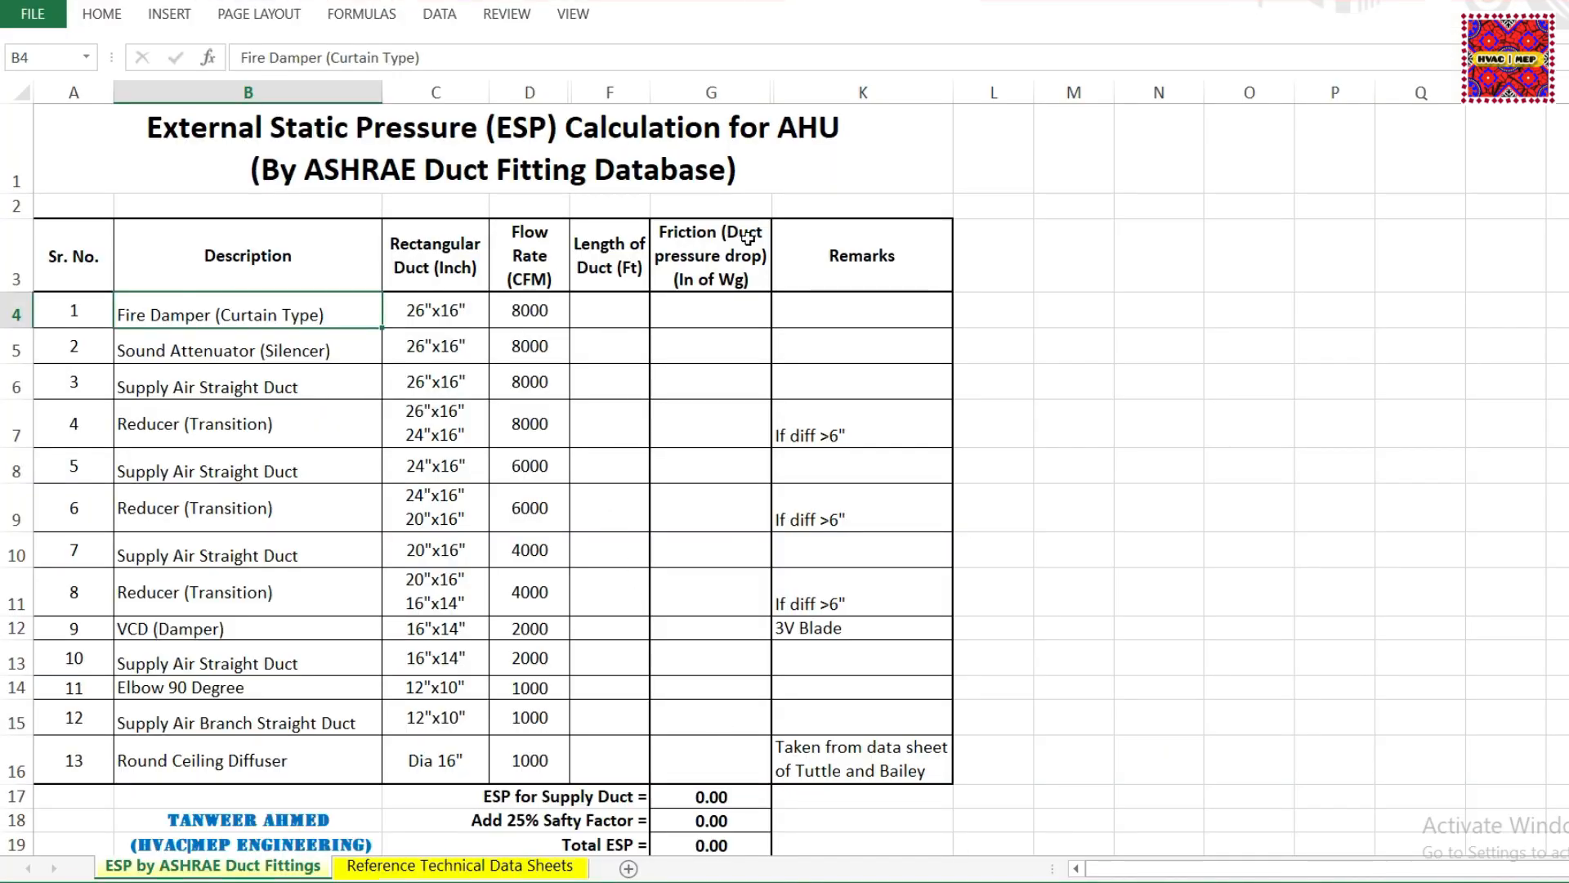
- In the Excel ESP sheet, enter 0.22 as the friction of the curtain-type fire damper
left_click(733, 317)
type("0.22")
key("Return")
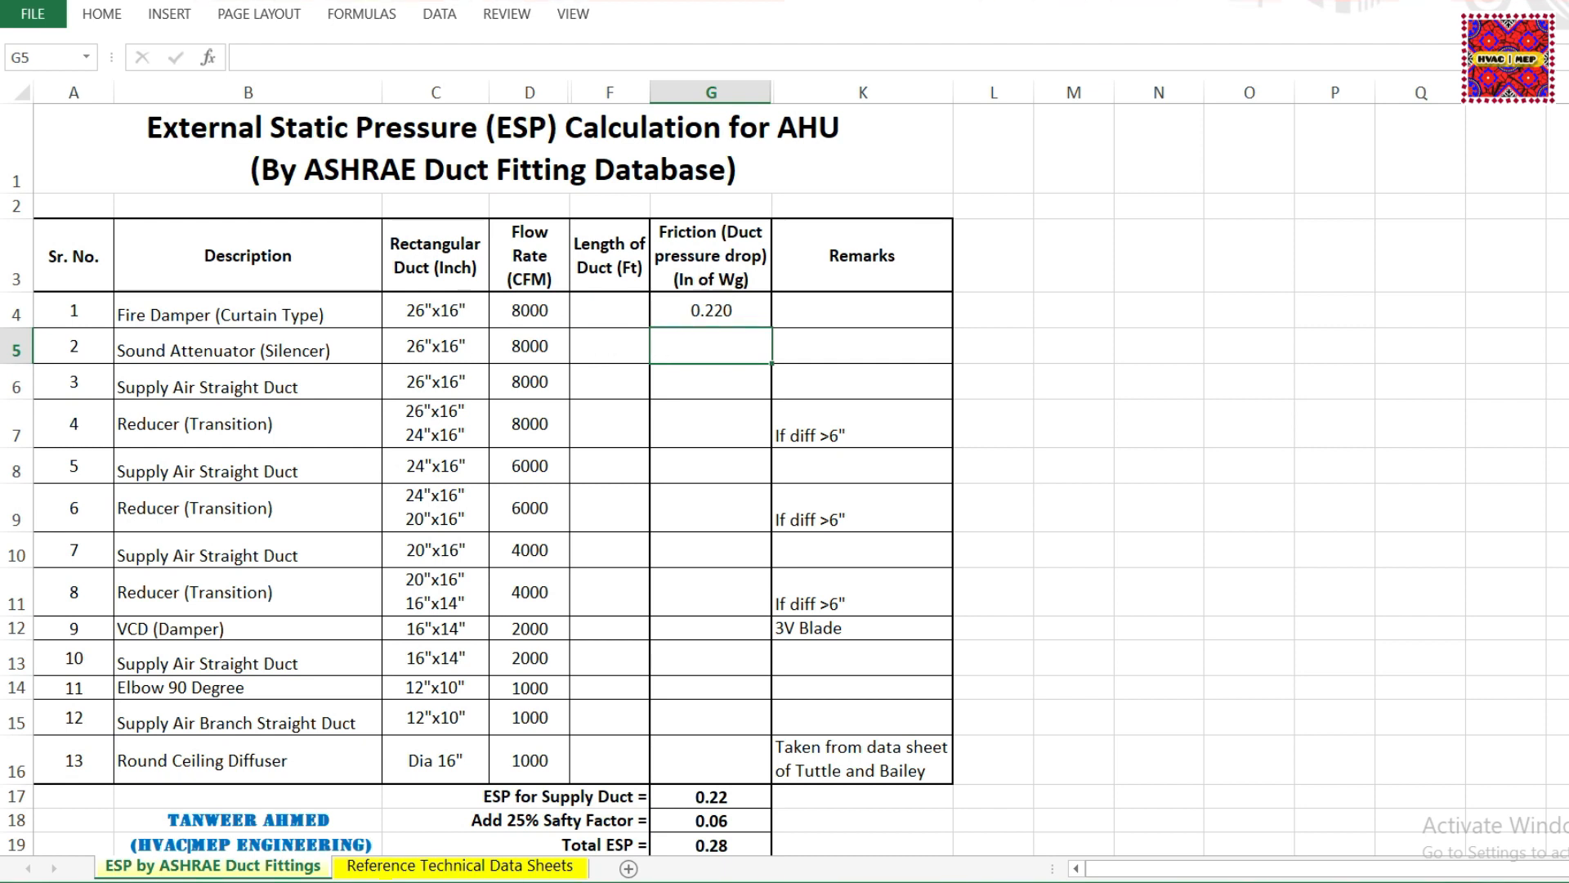
- Return to the ASHRAE Duct Fitting Database and expand the silencers under the rectangular duct-mounted equipment
left_click(1010, 880)
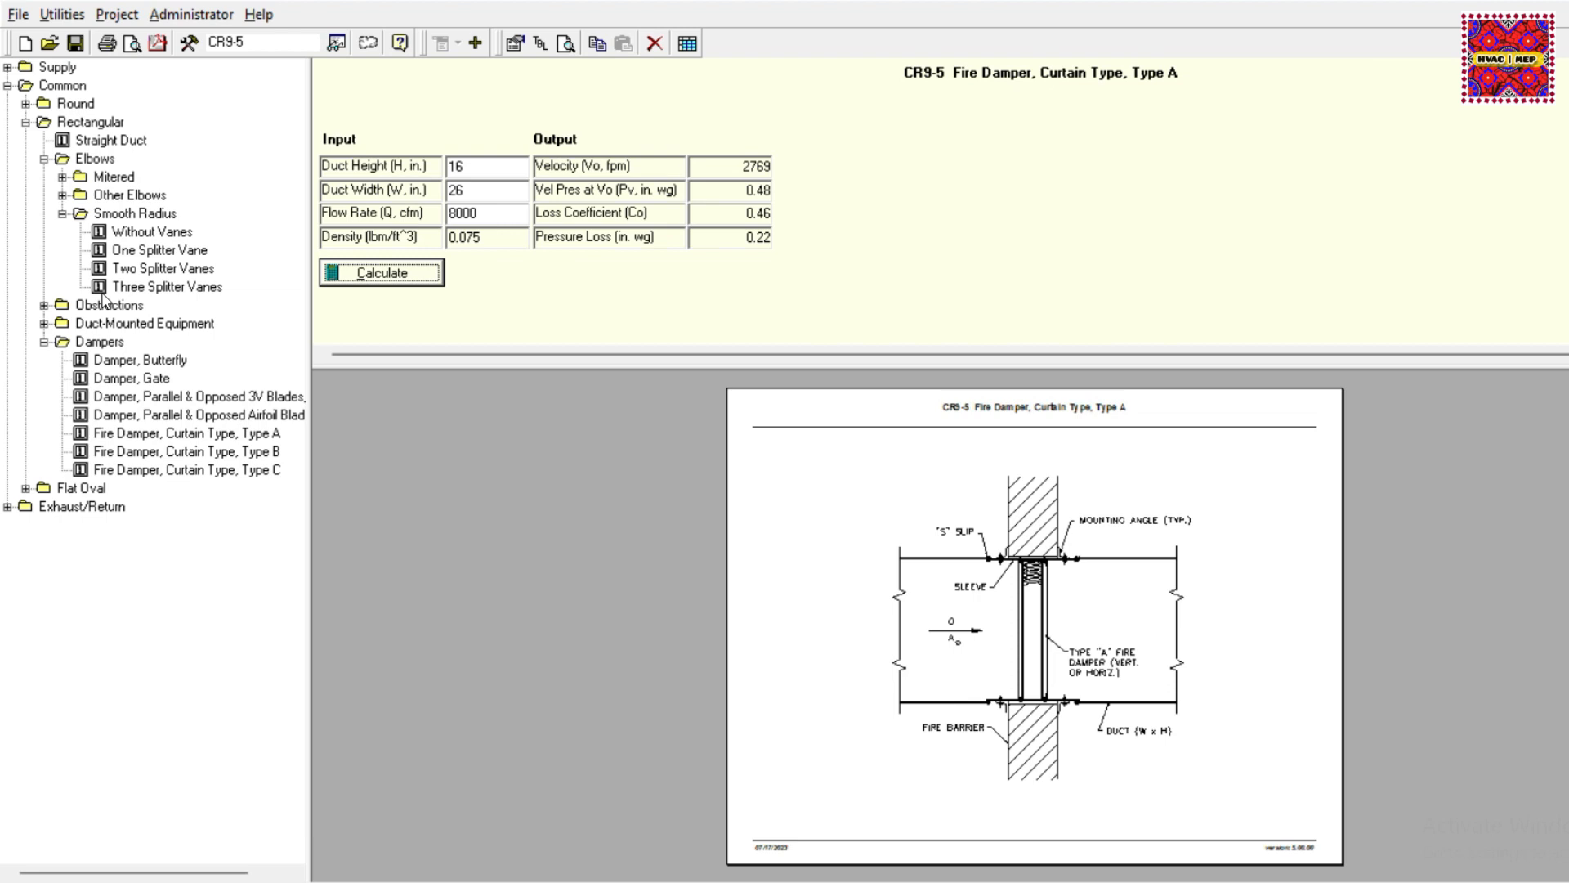
left_click(80, 319)
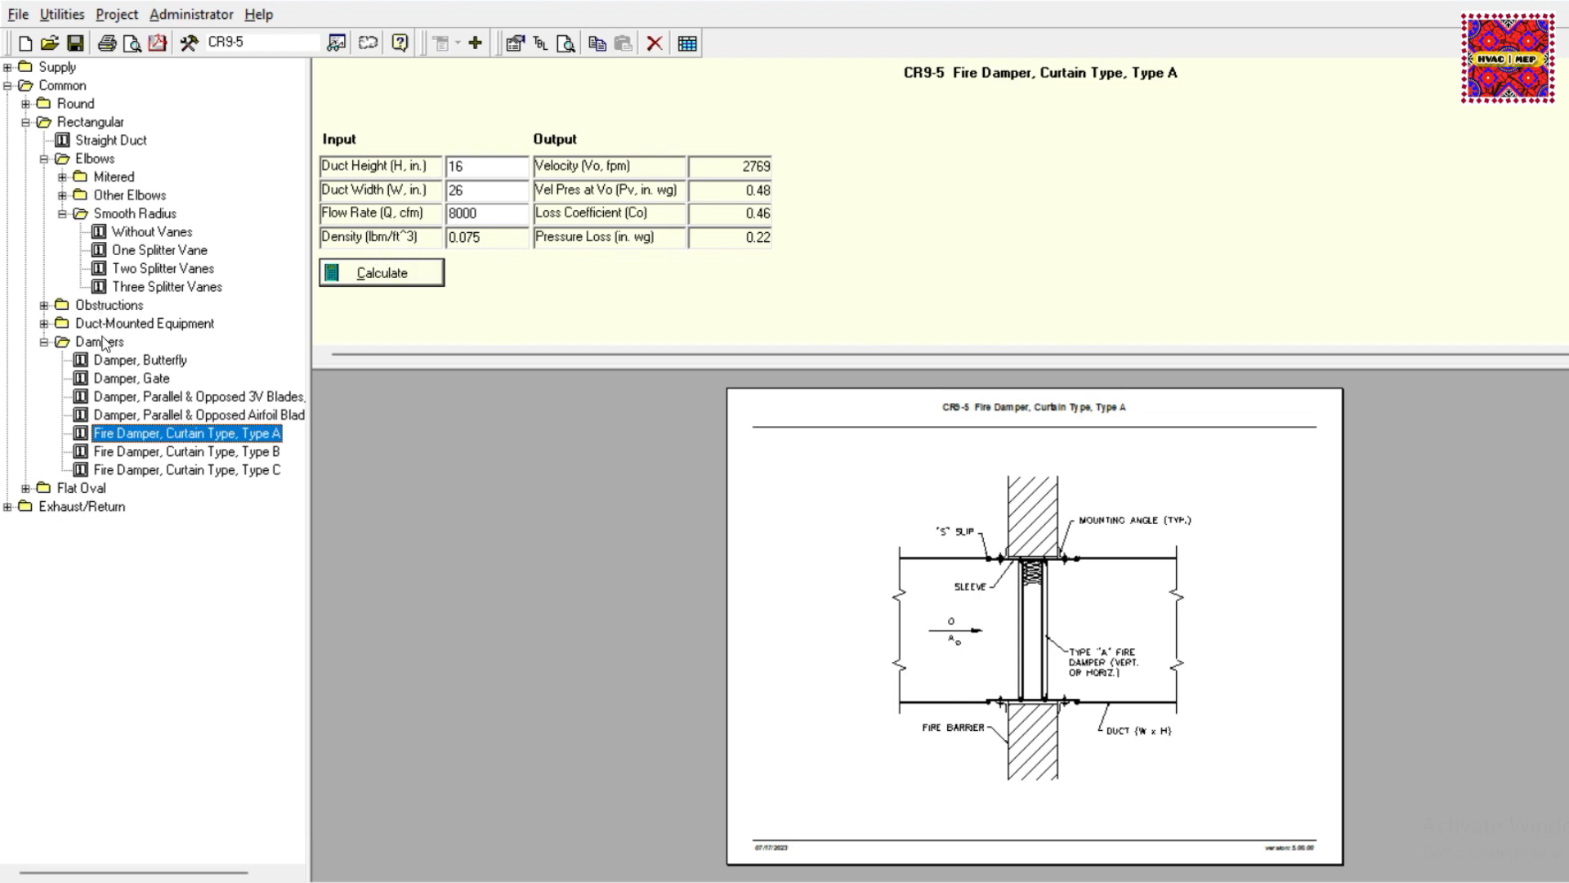
left_click(44, 324)
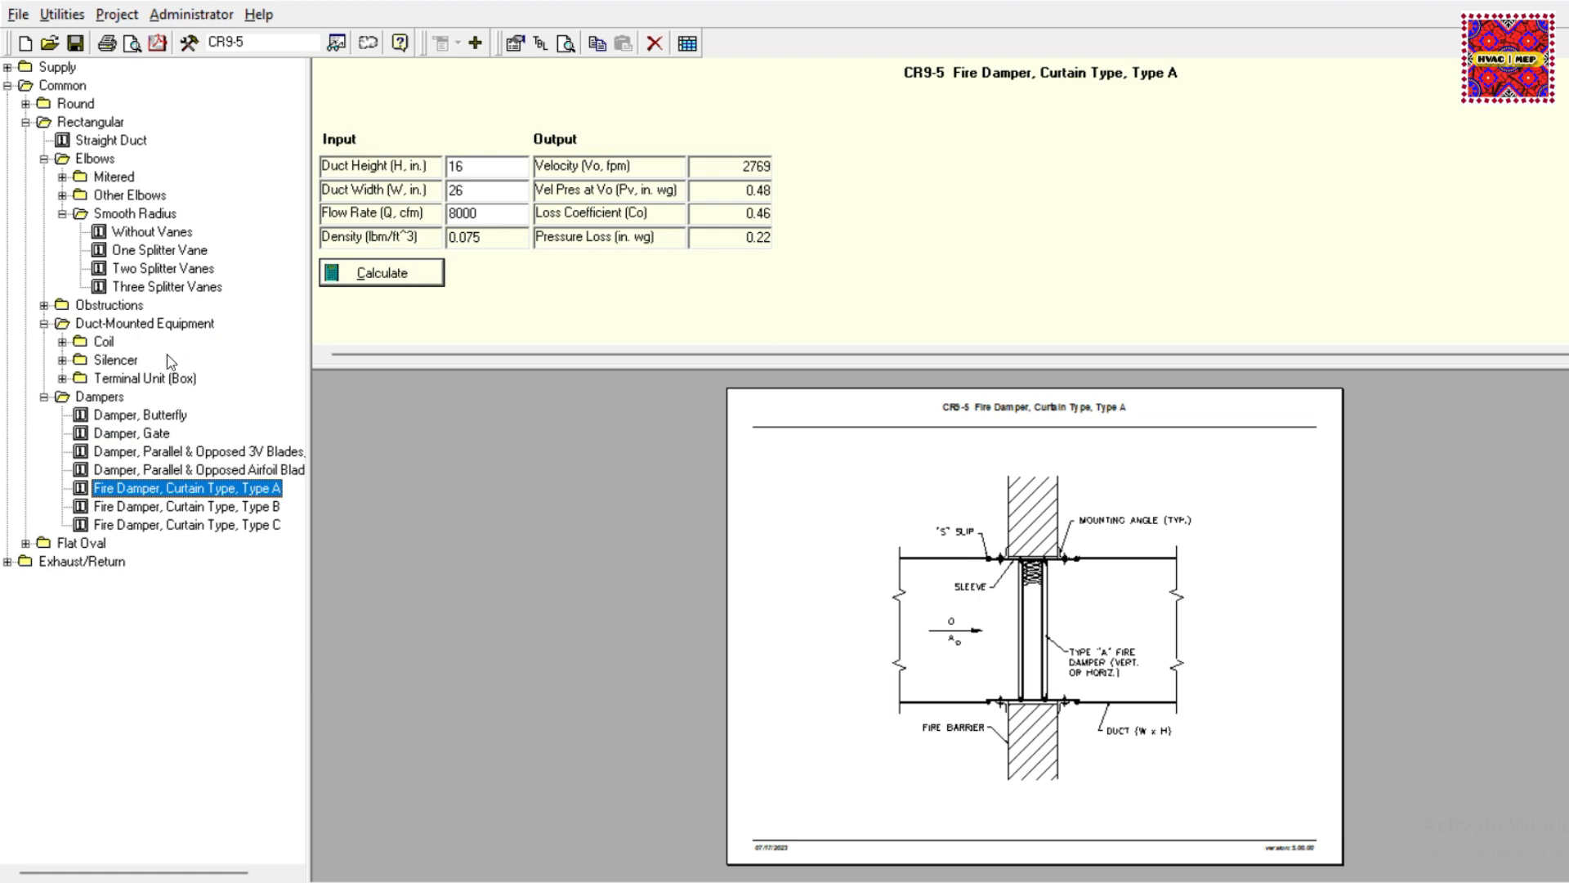
left_click(62, 361)
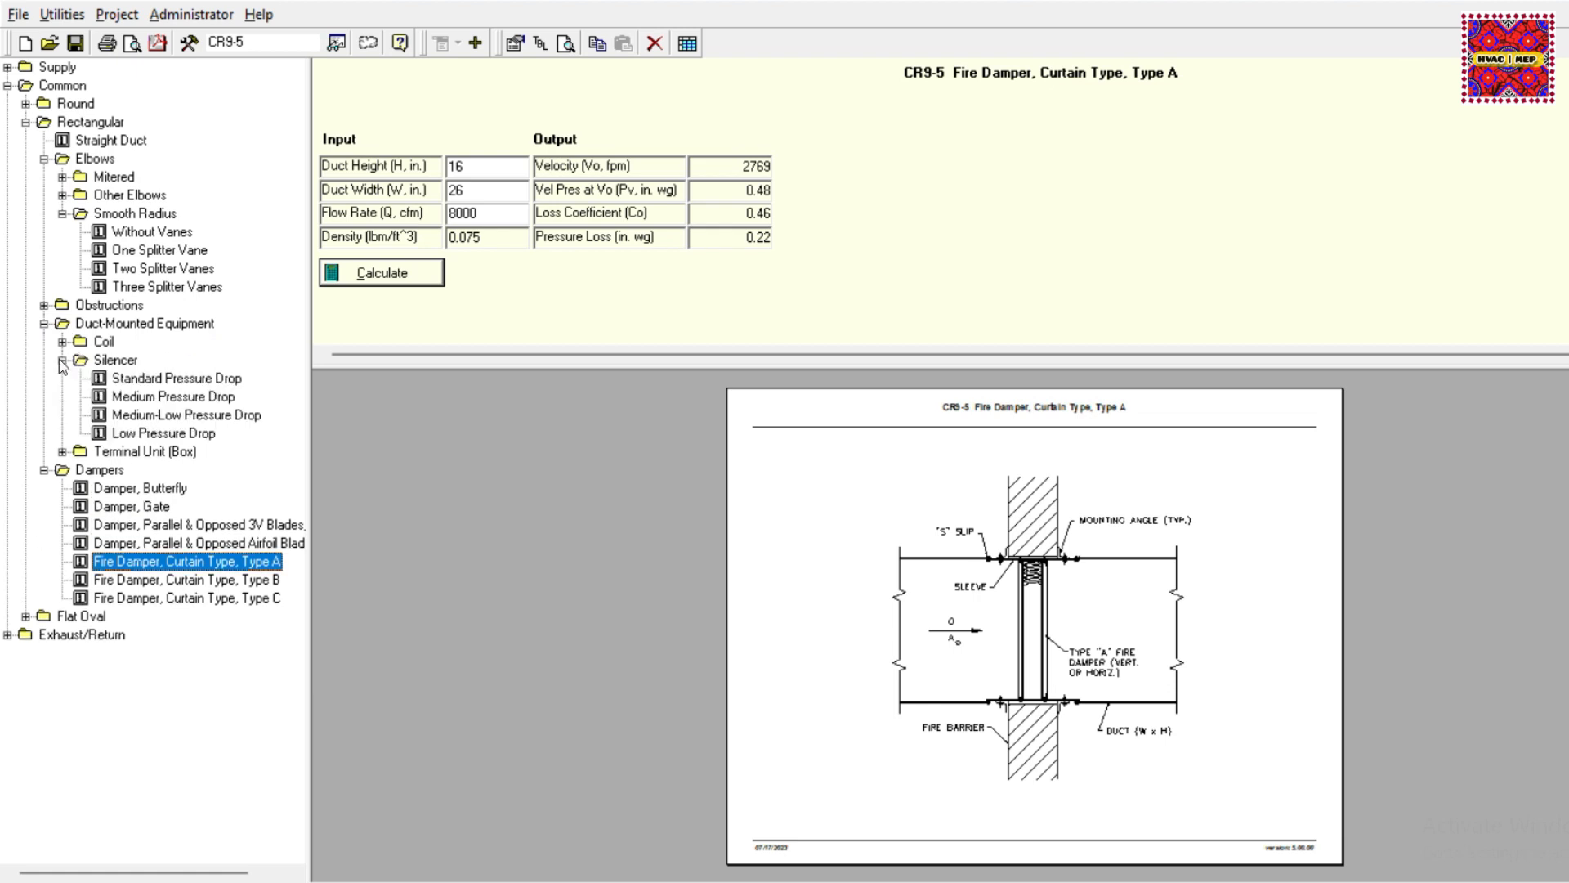
- Compare the standard, medium and medium-low pressure drop silencers, and open the ducted standard pressure drop silencer
left_click(162, 378)
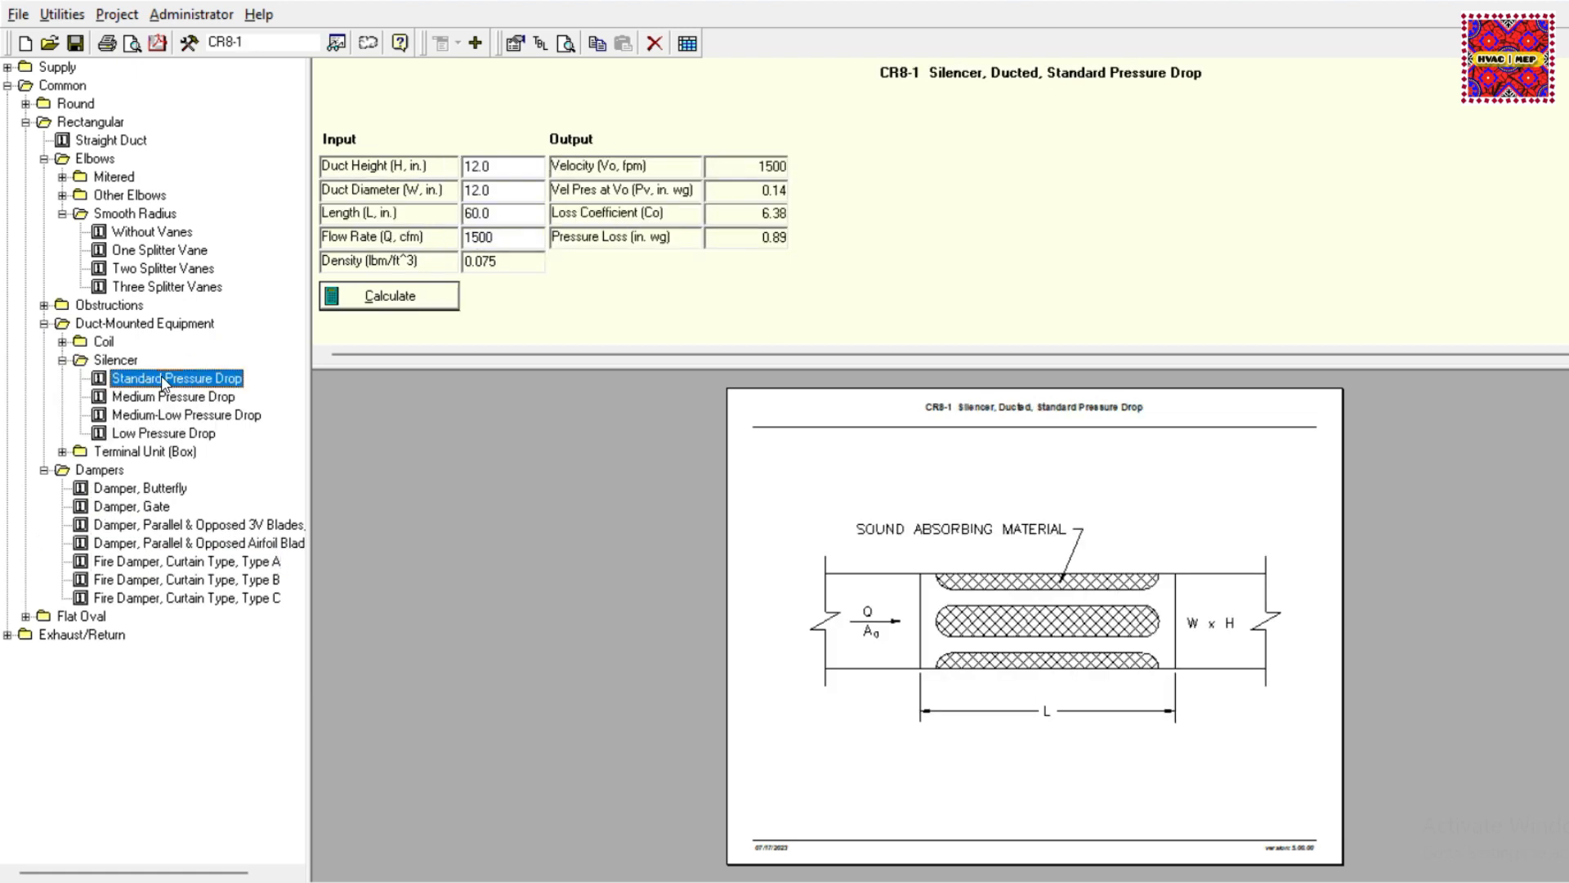
left_click(164, 399)
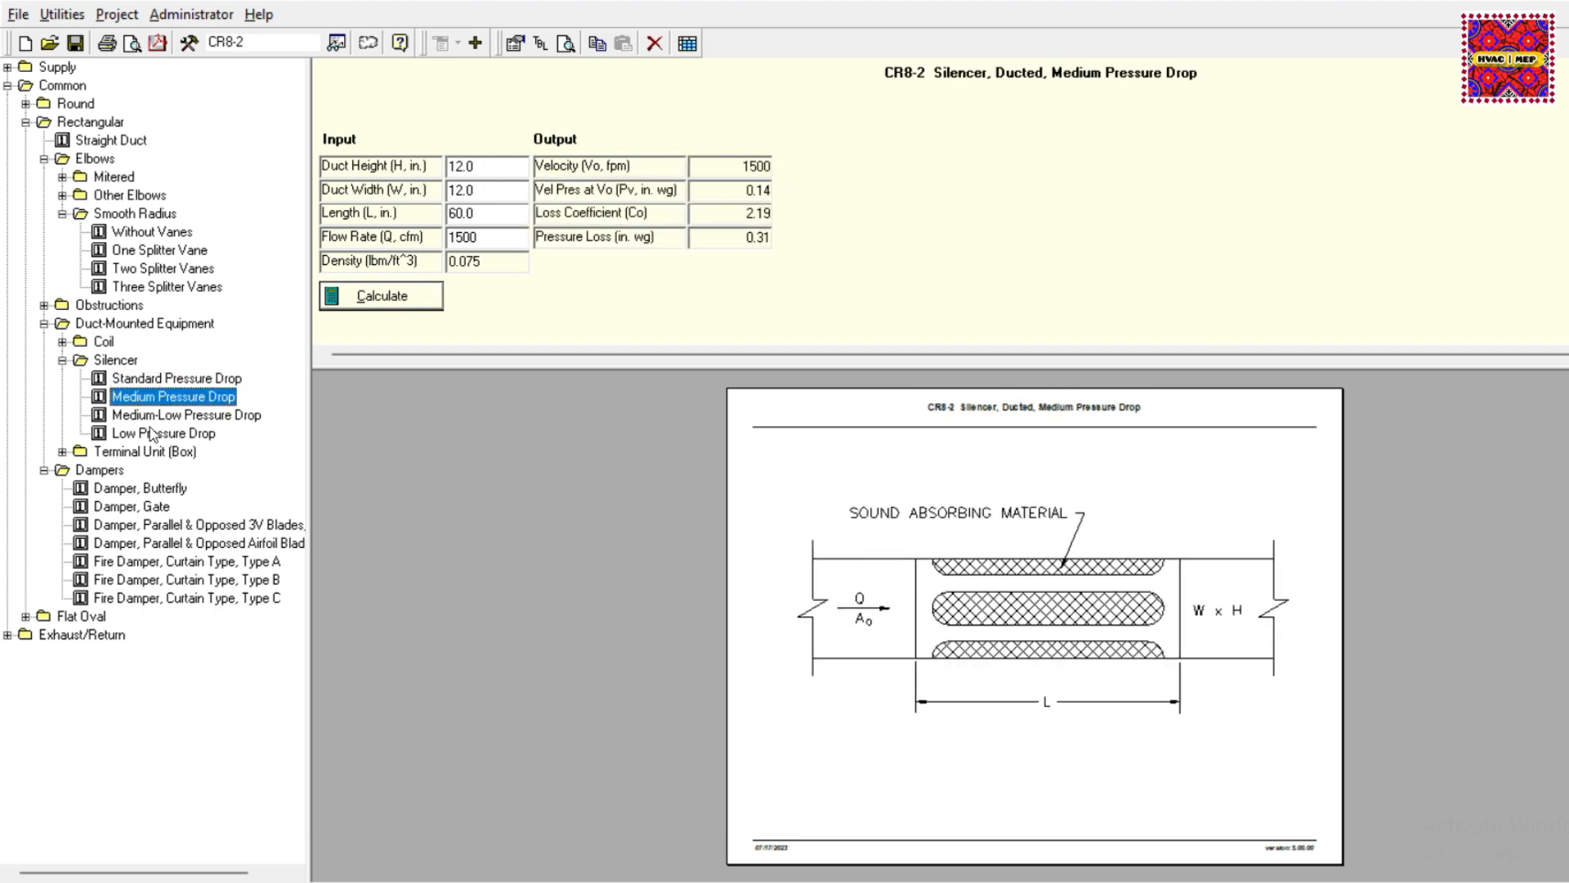
left_click(150, 417)
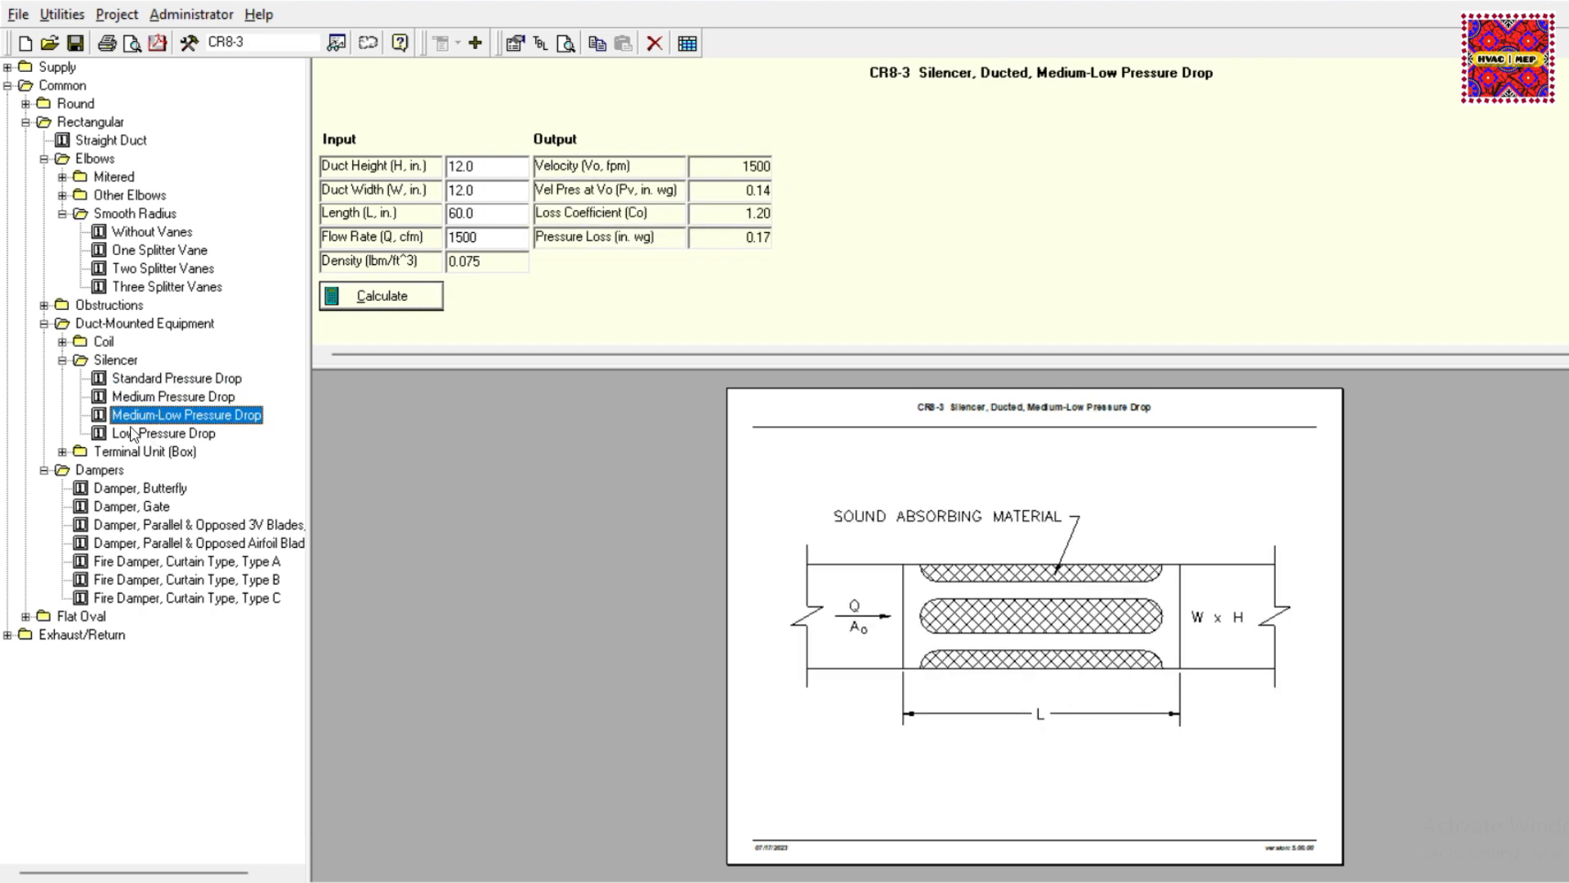
left_click(122, 382)
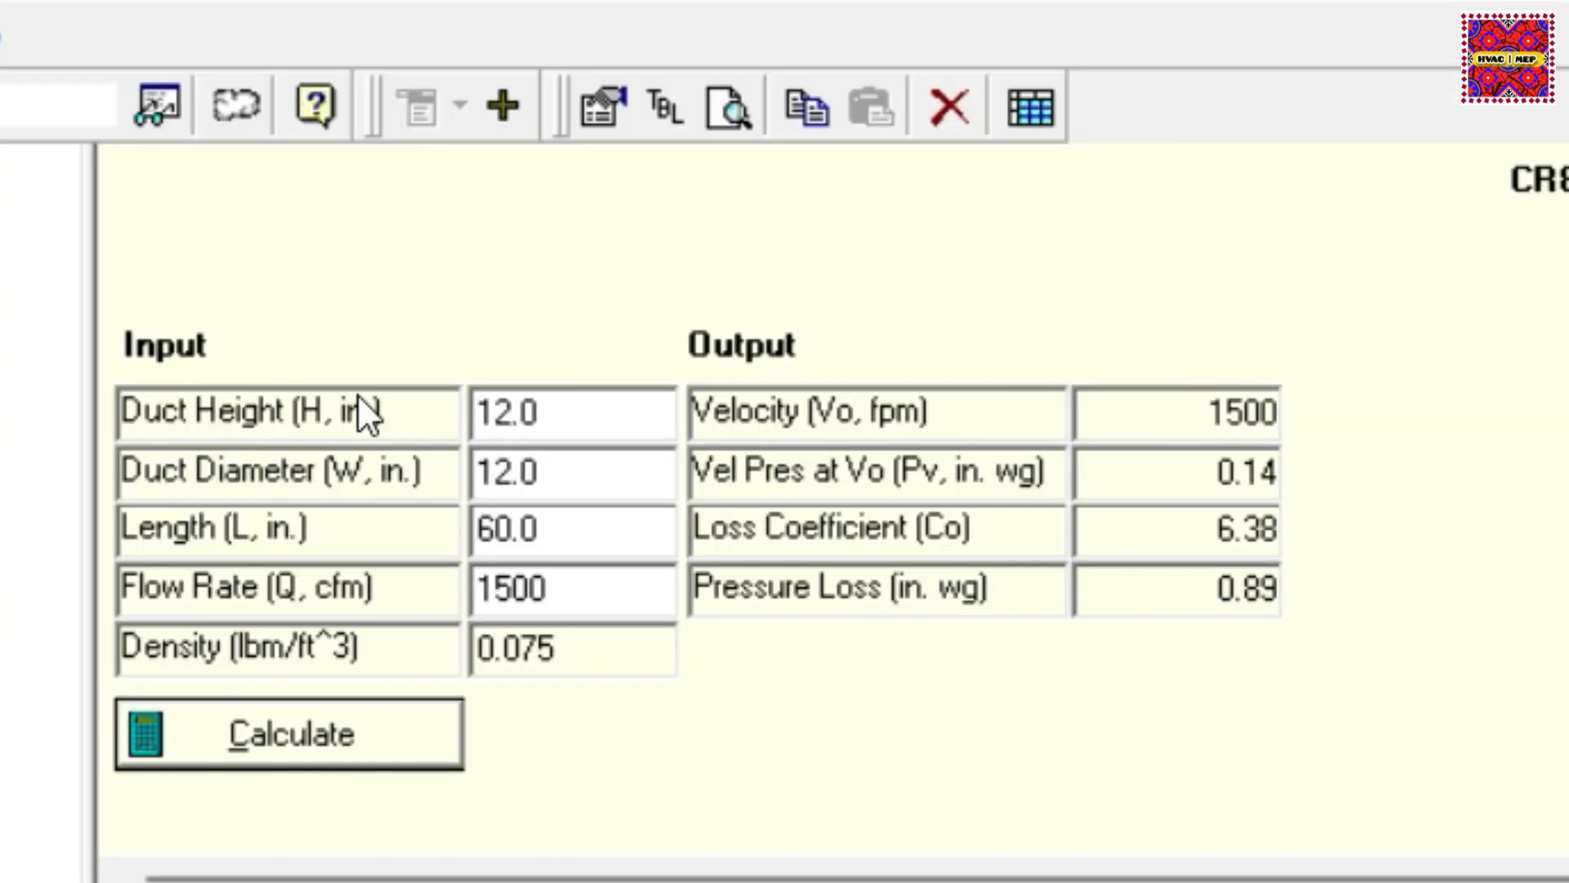
- Set the silencer's duct height to 16 in. and width to 26 in., and view its diagram enlarged
double_click(554, 409)
type("16")
double_click(578, 487)
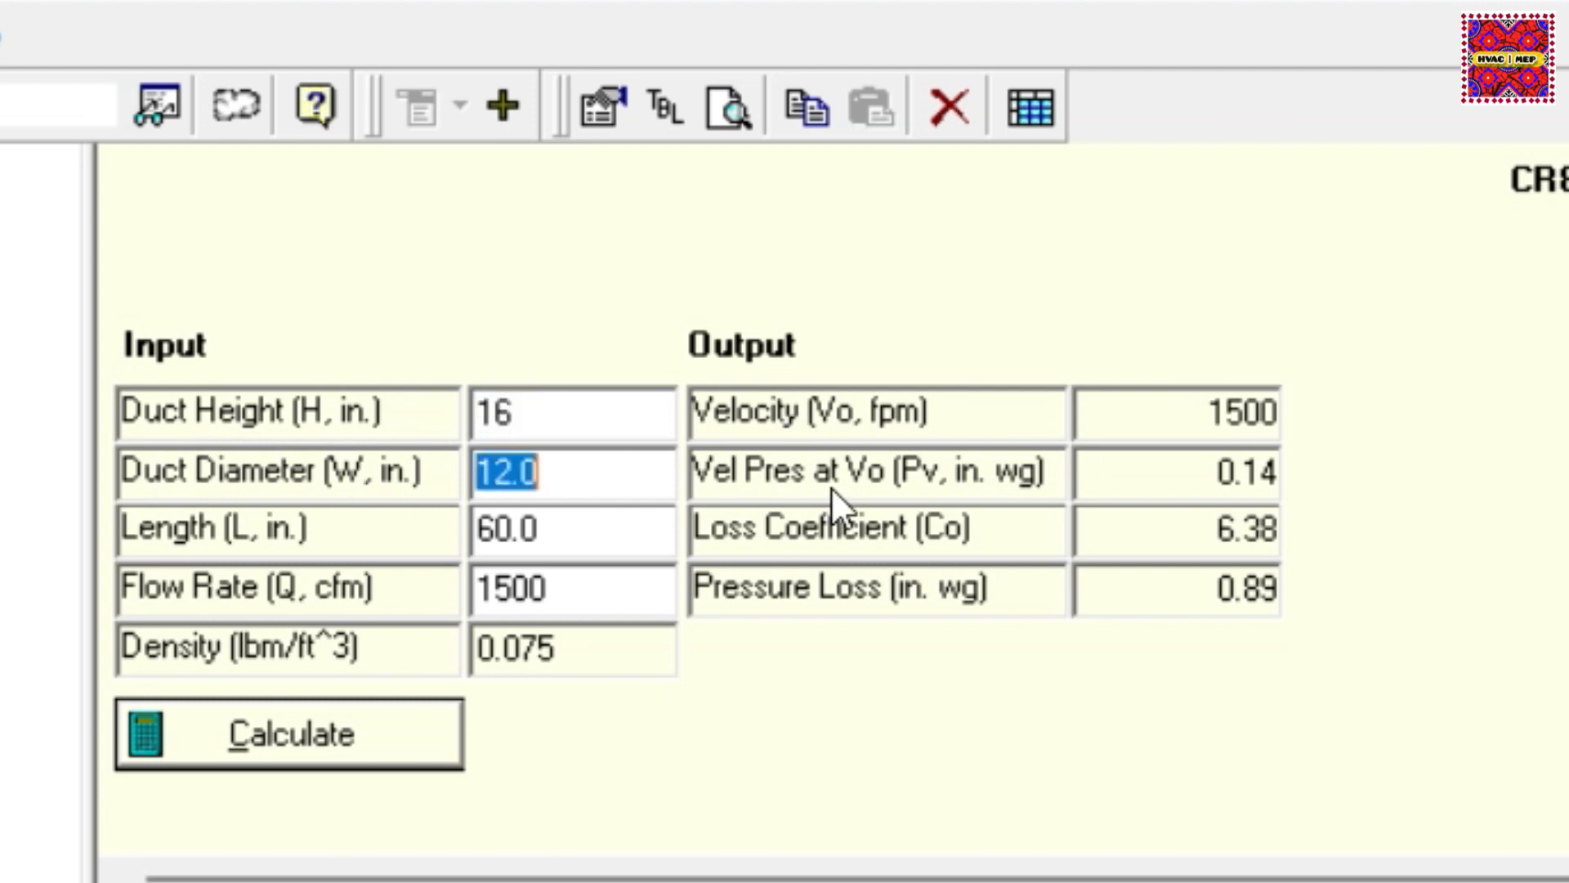
type("26")
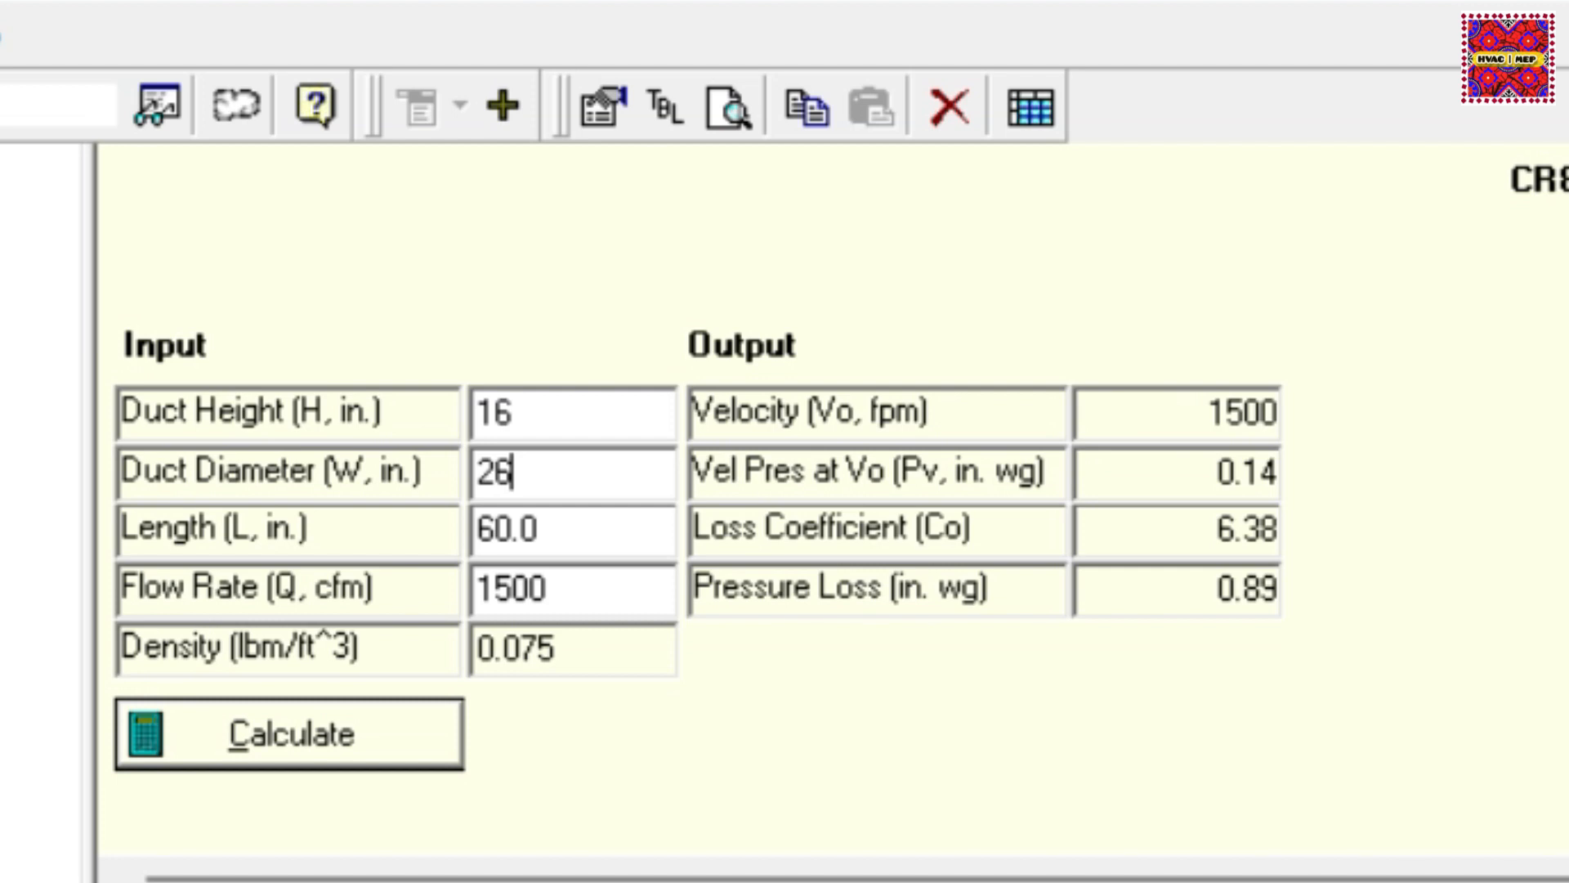
left_click(152, 111)
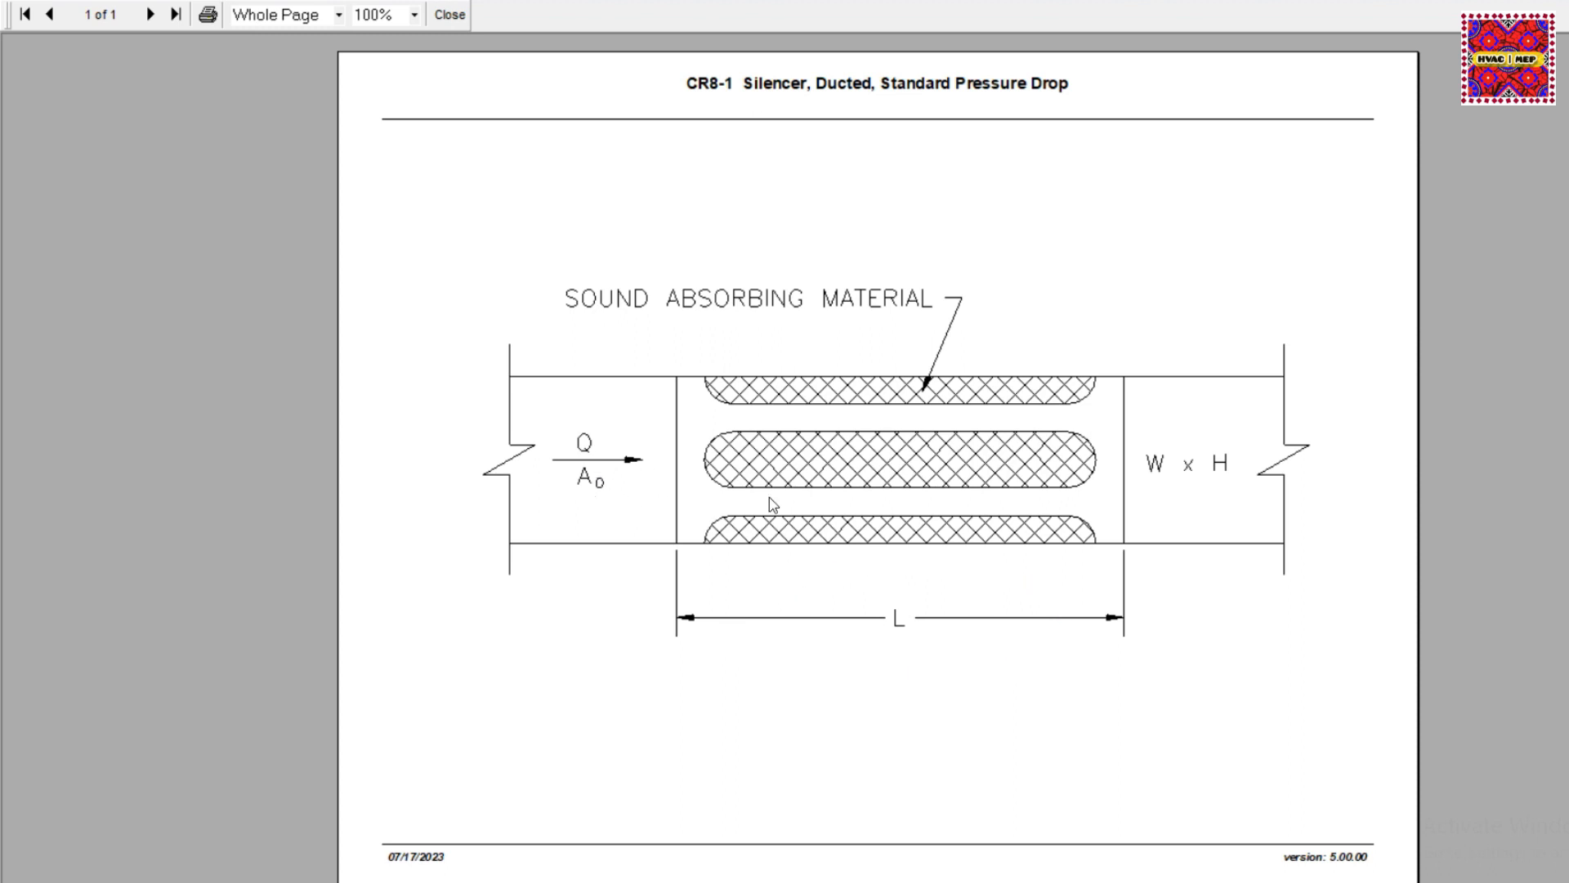
left_click(449, 15)
- Set the silencer's flow rate to 8000 cfm and calculate its pressure loss
double_click(492, 163)
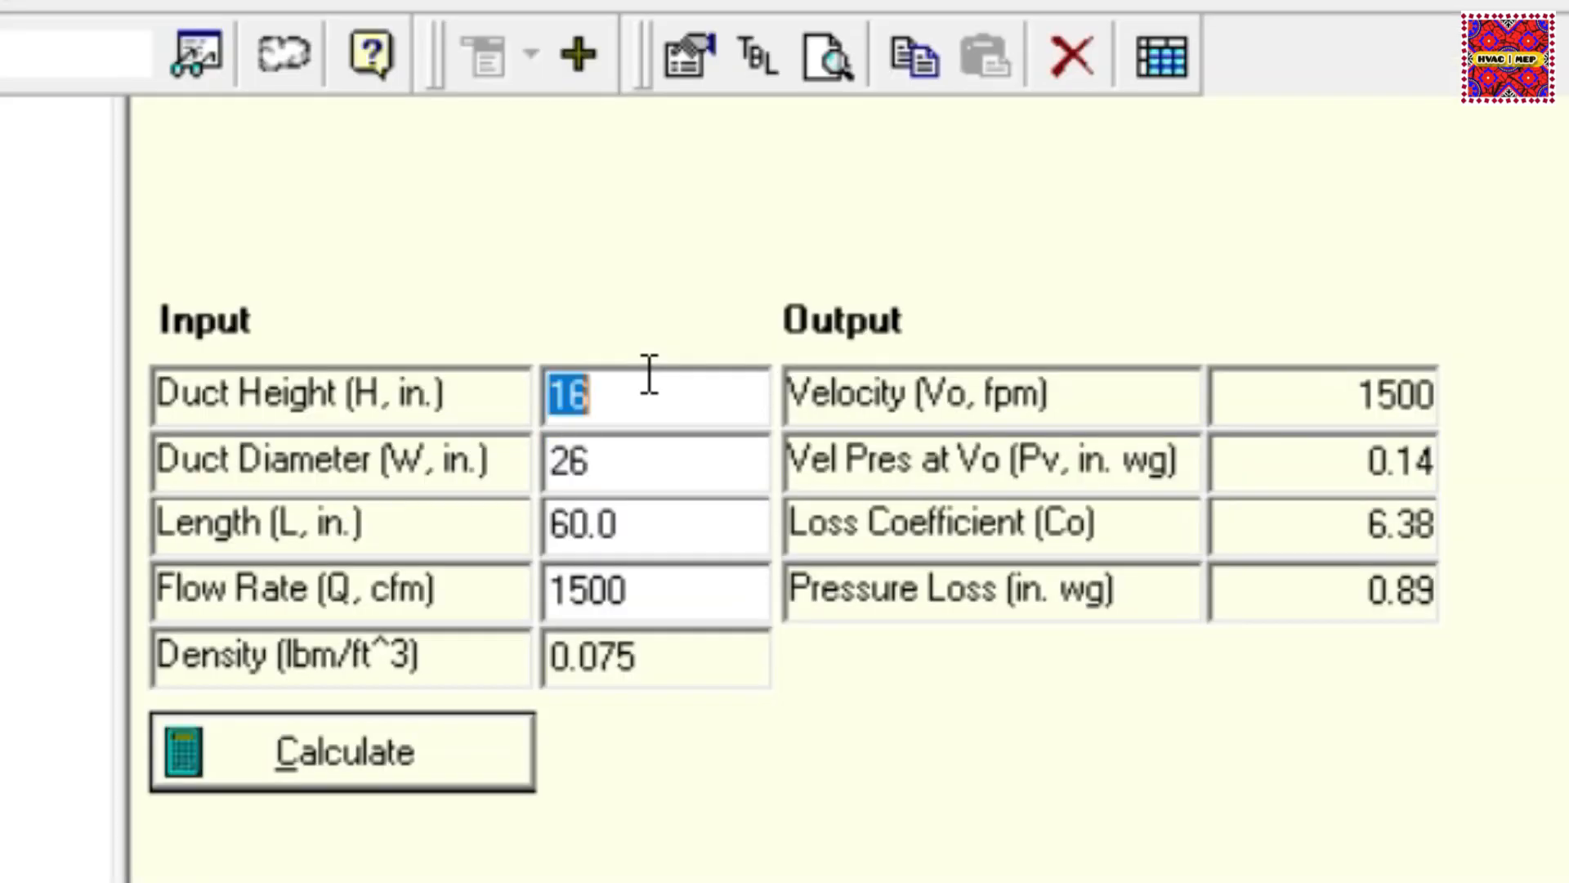
double_click(650, 467)
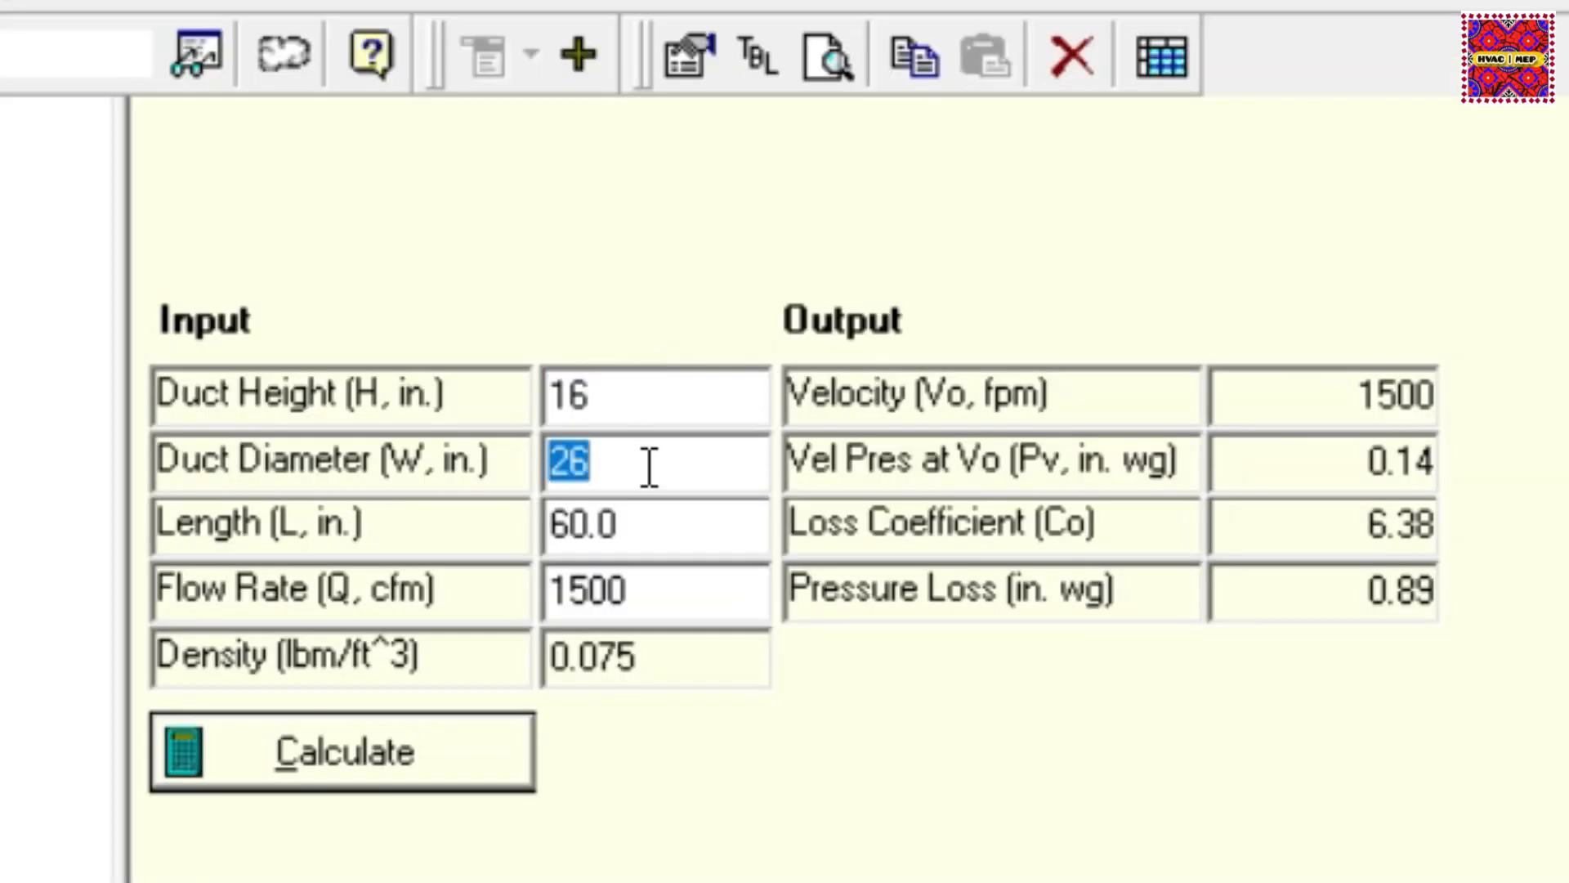
double_click(660, 529)
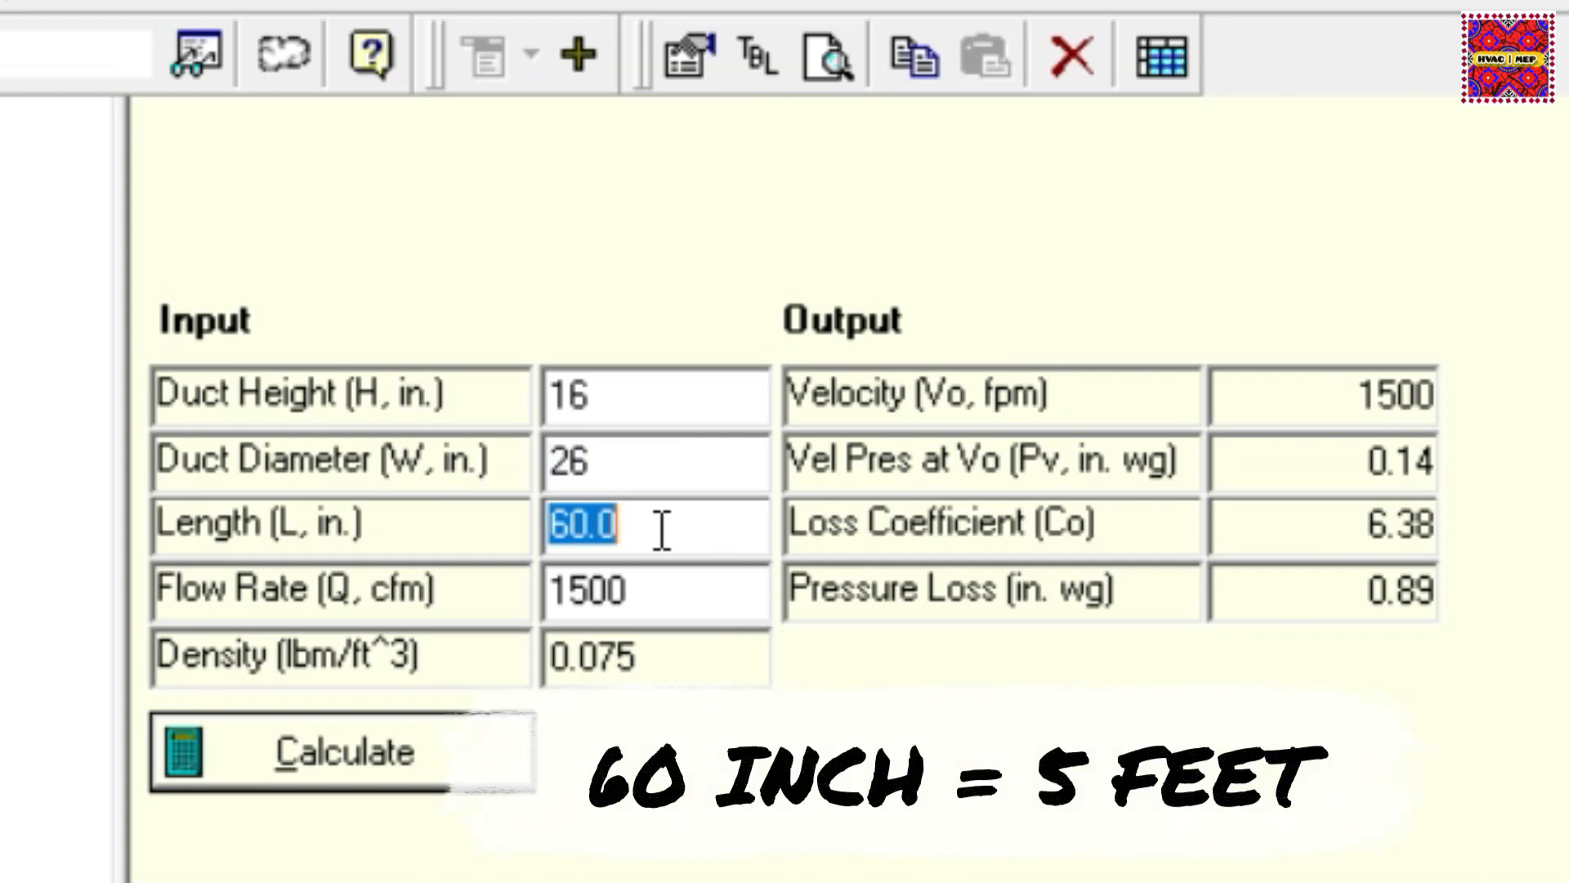
double_click(674, 588)
type("8000")
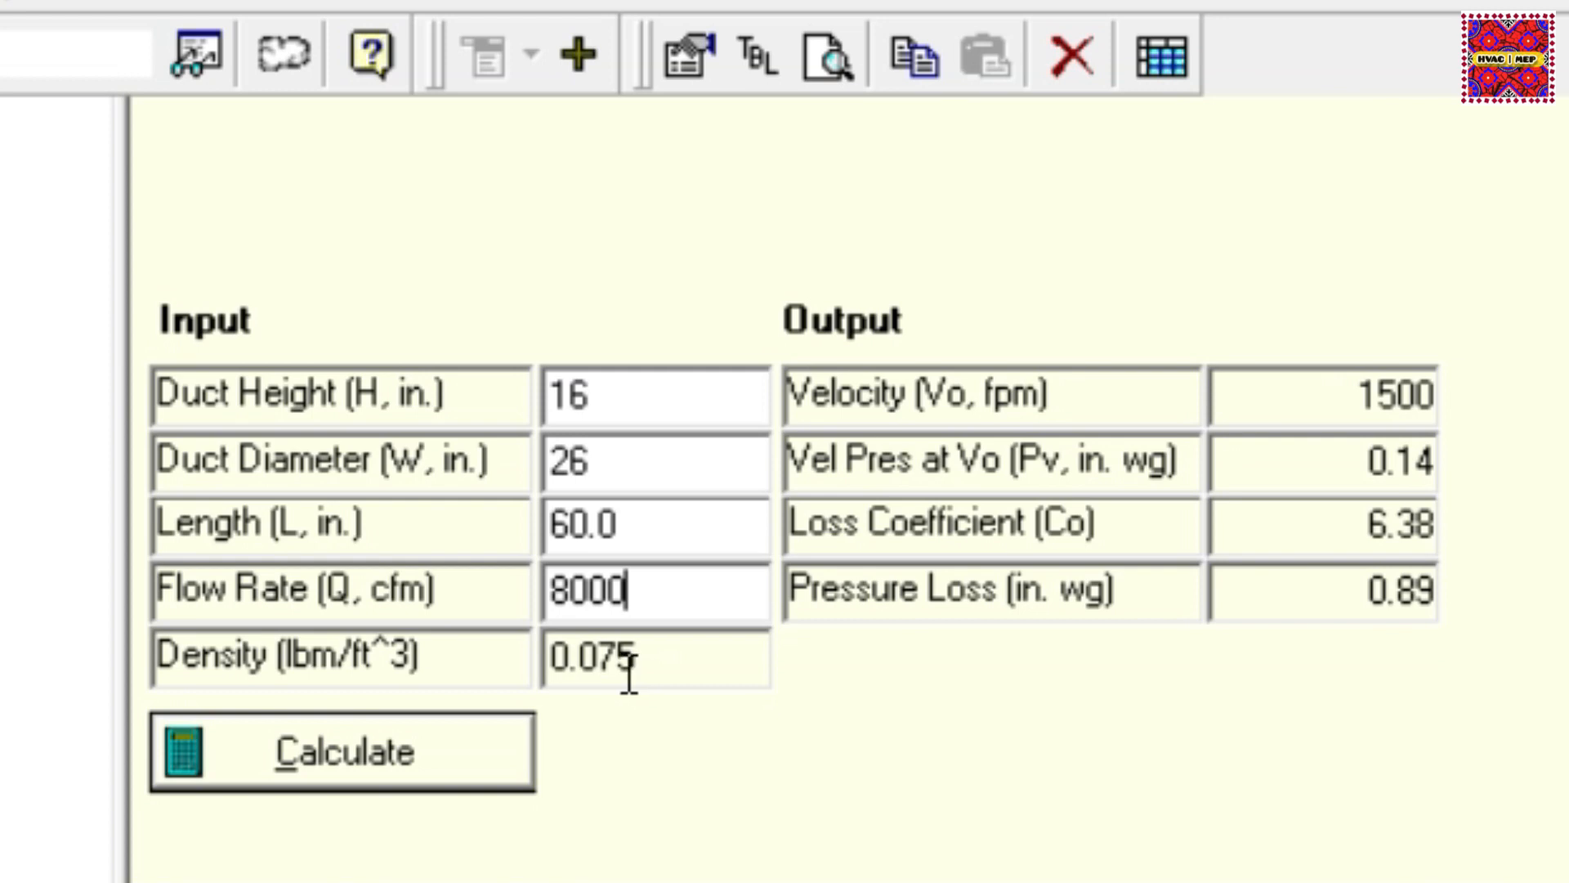
left_click(366, 767)
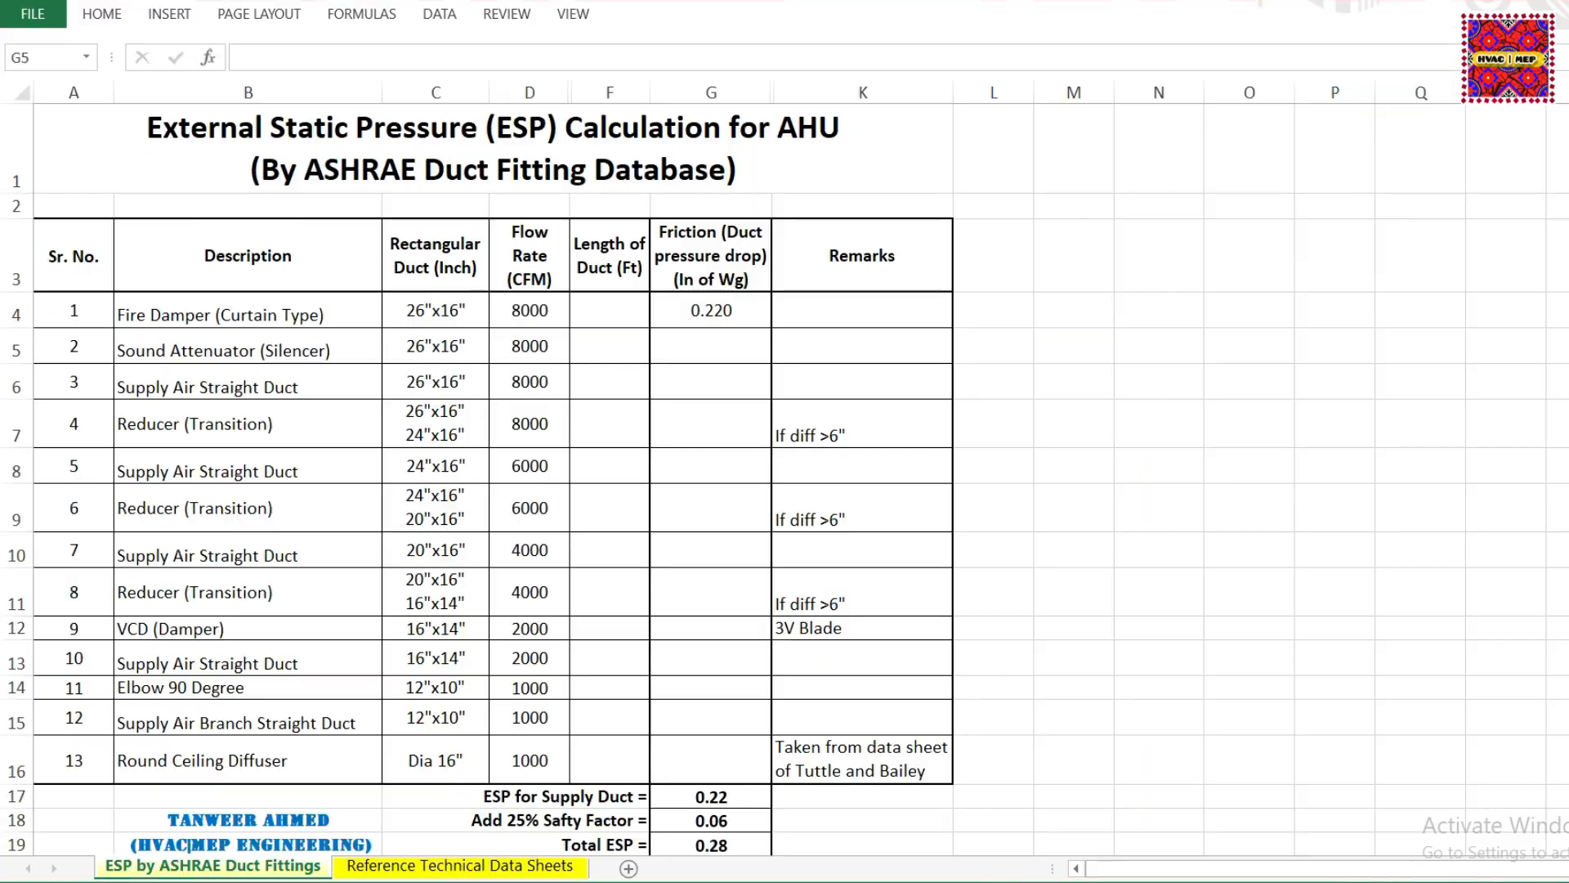
- In the Excel ESP sheet, enter 3.04 as the sound attenuator's friction and 5 ft as its length
left_click(720, 349)
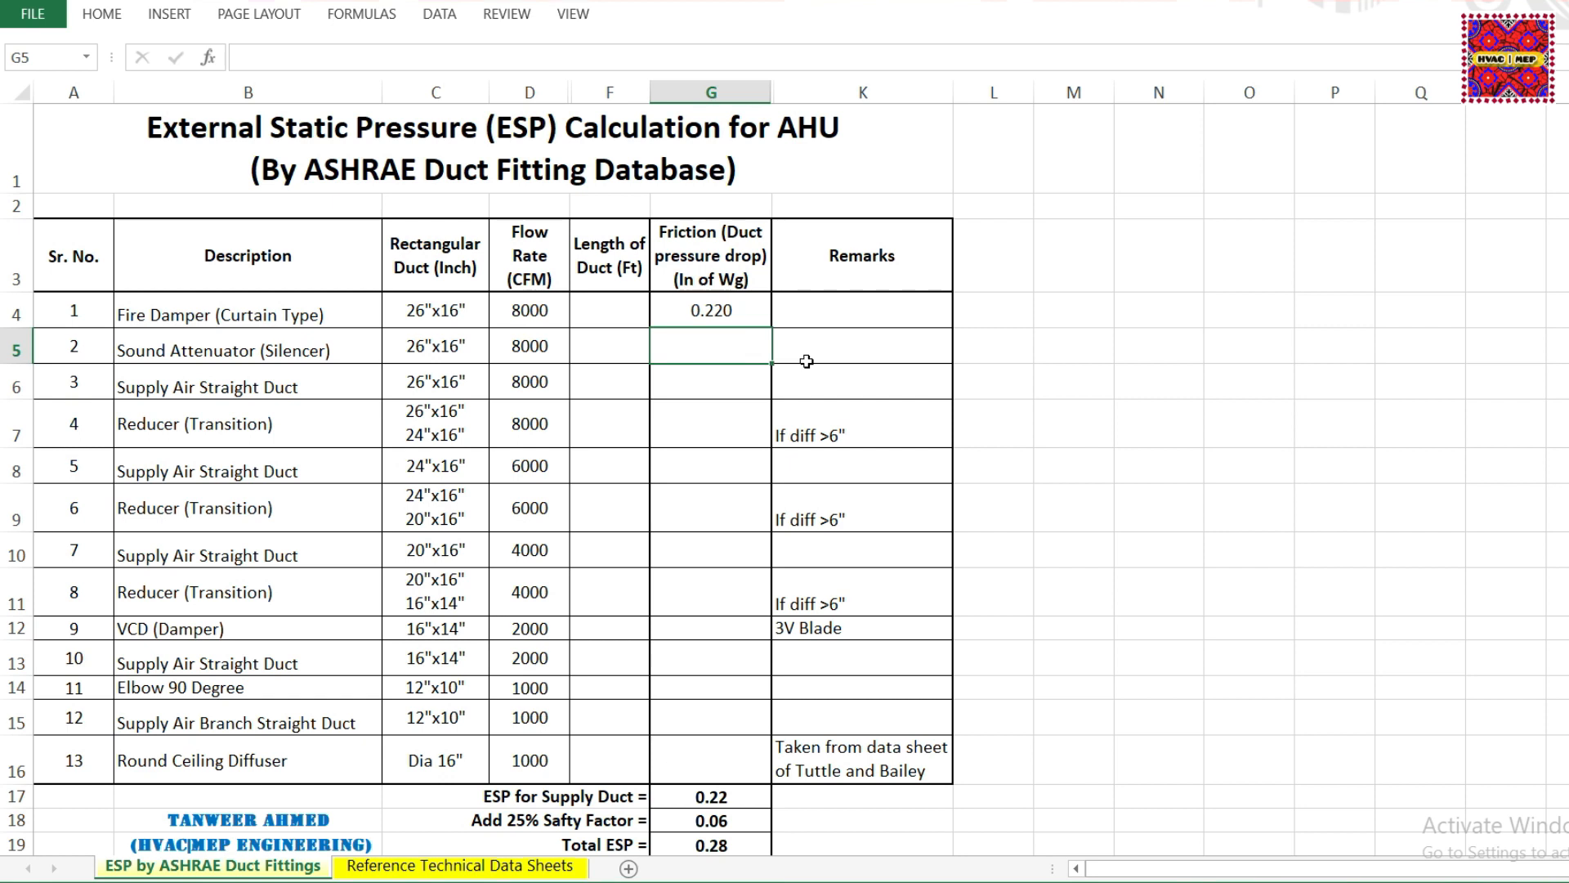
type("3.04")
left_click(603, 343)
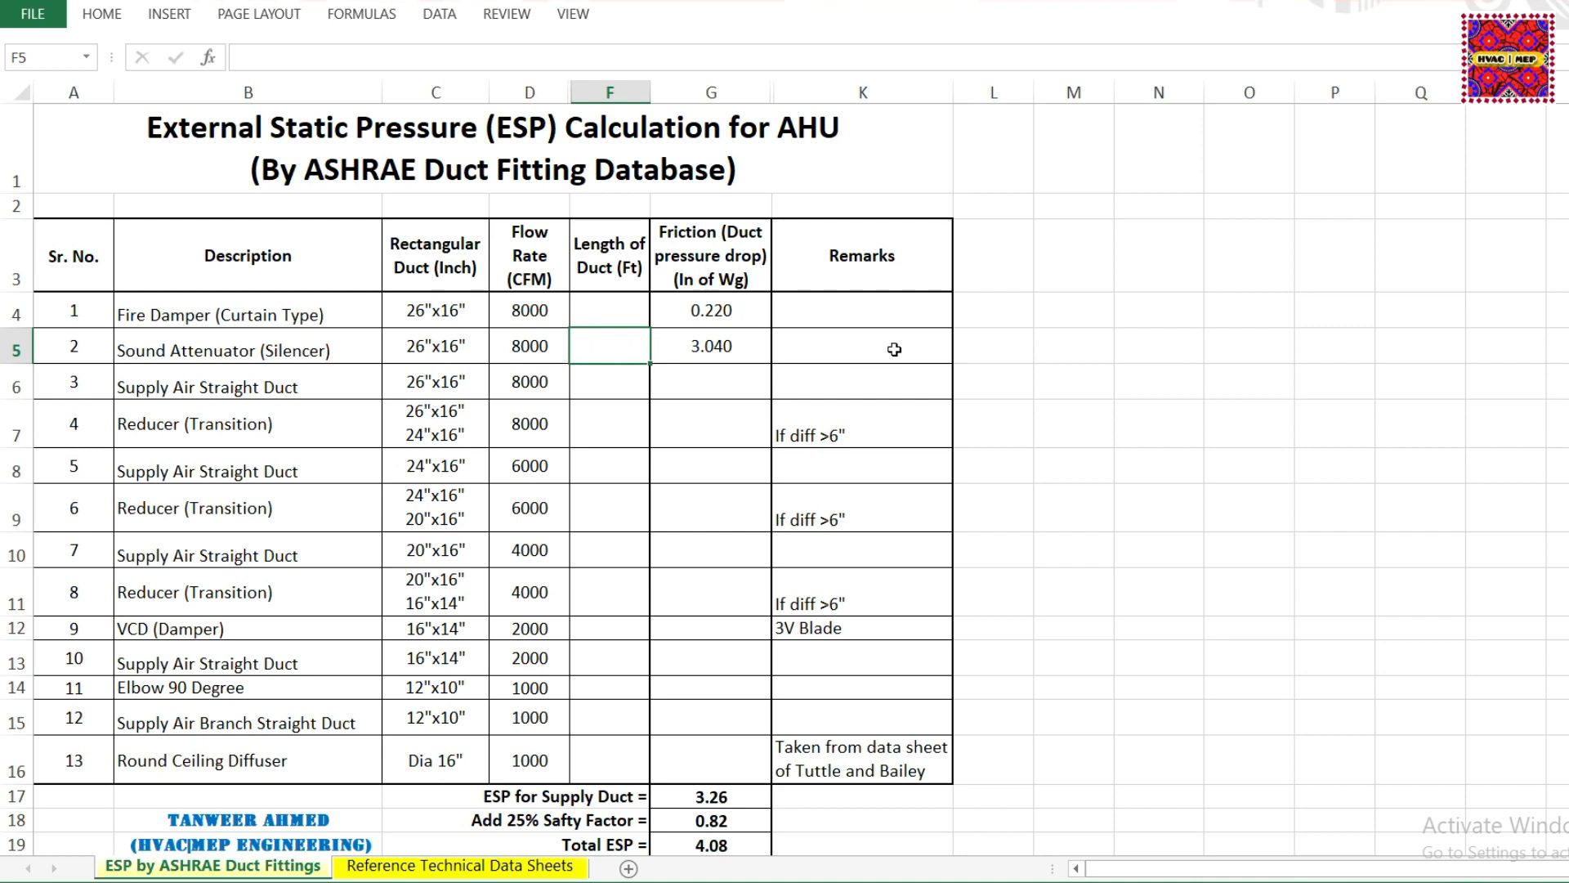
type("5")
key("Return")
left_click(632, 269)
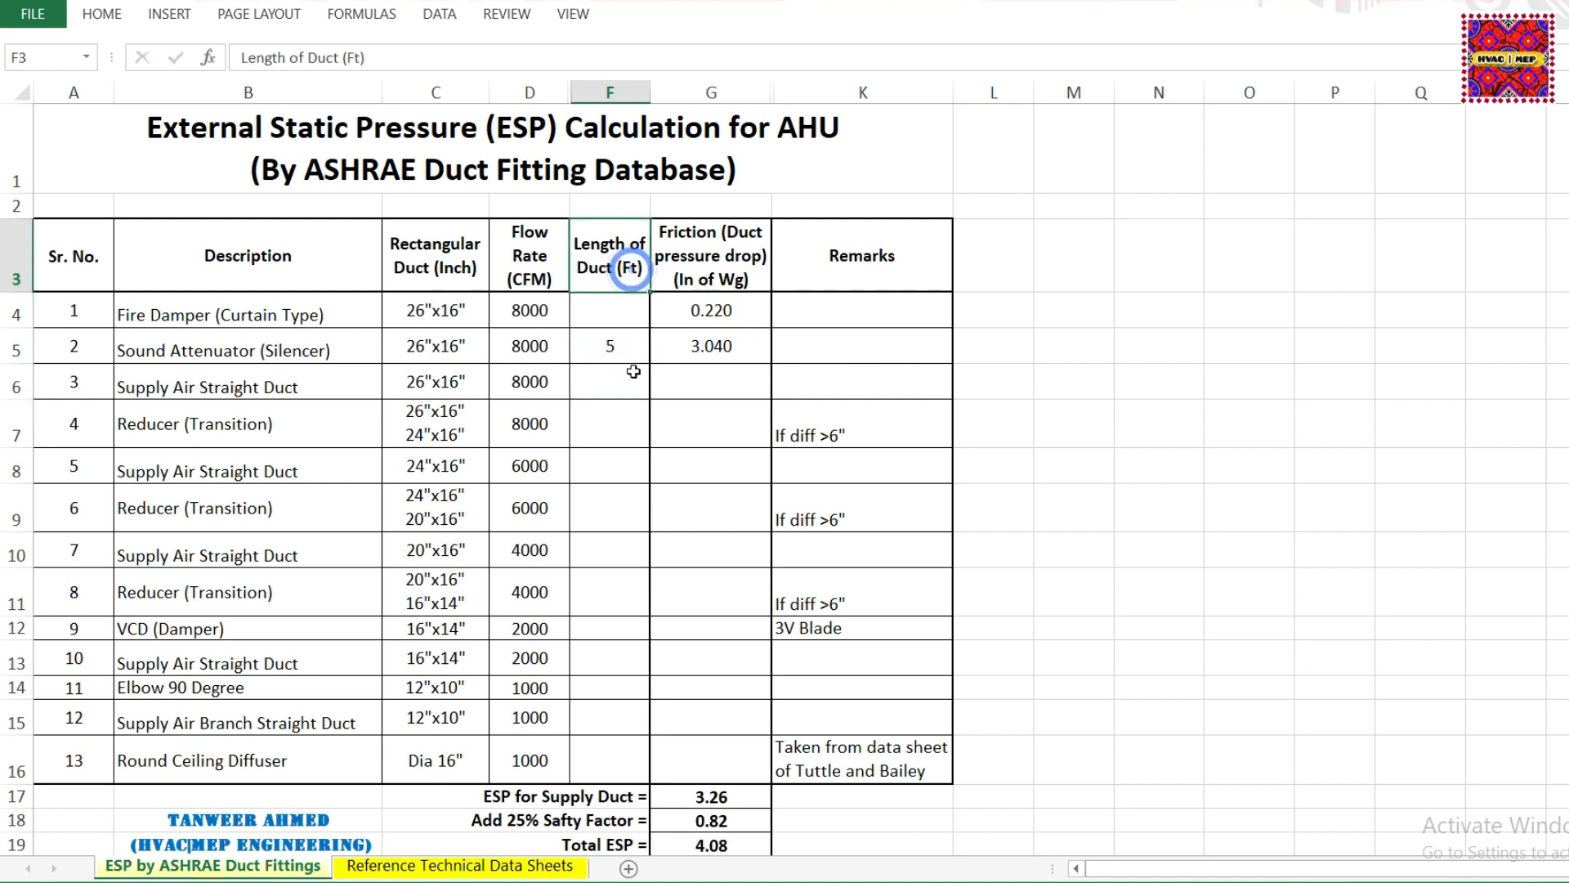
left_click(619, 351)
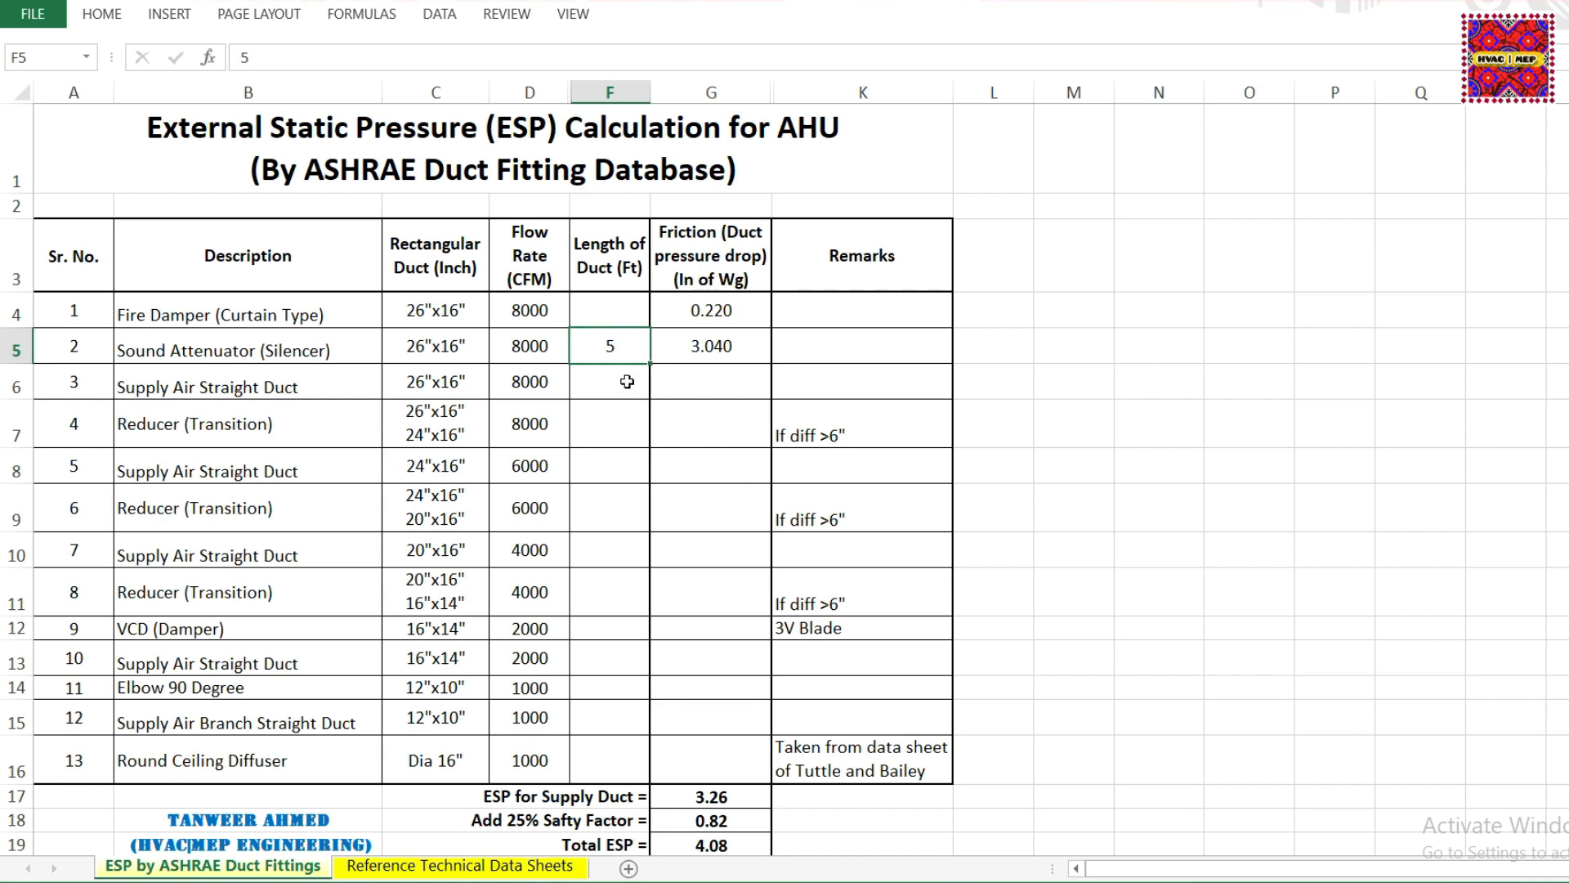
left_click(627, 382)
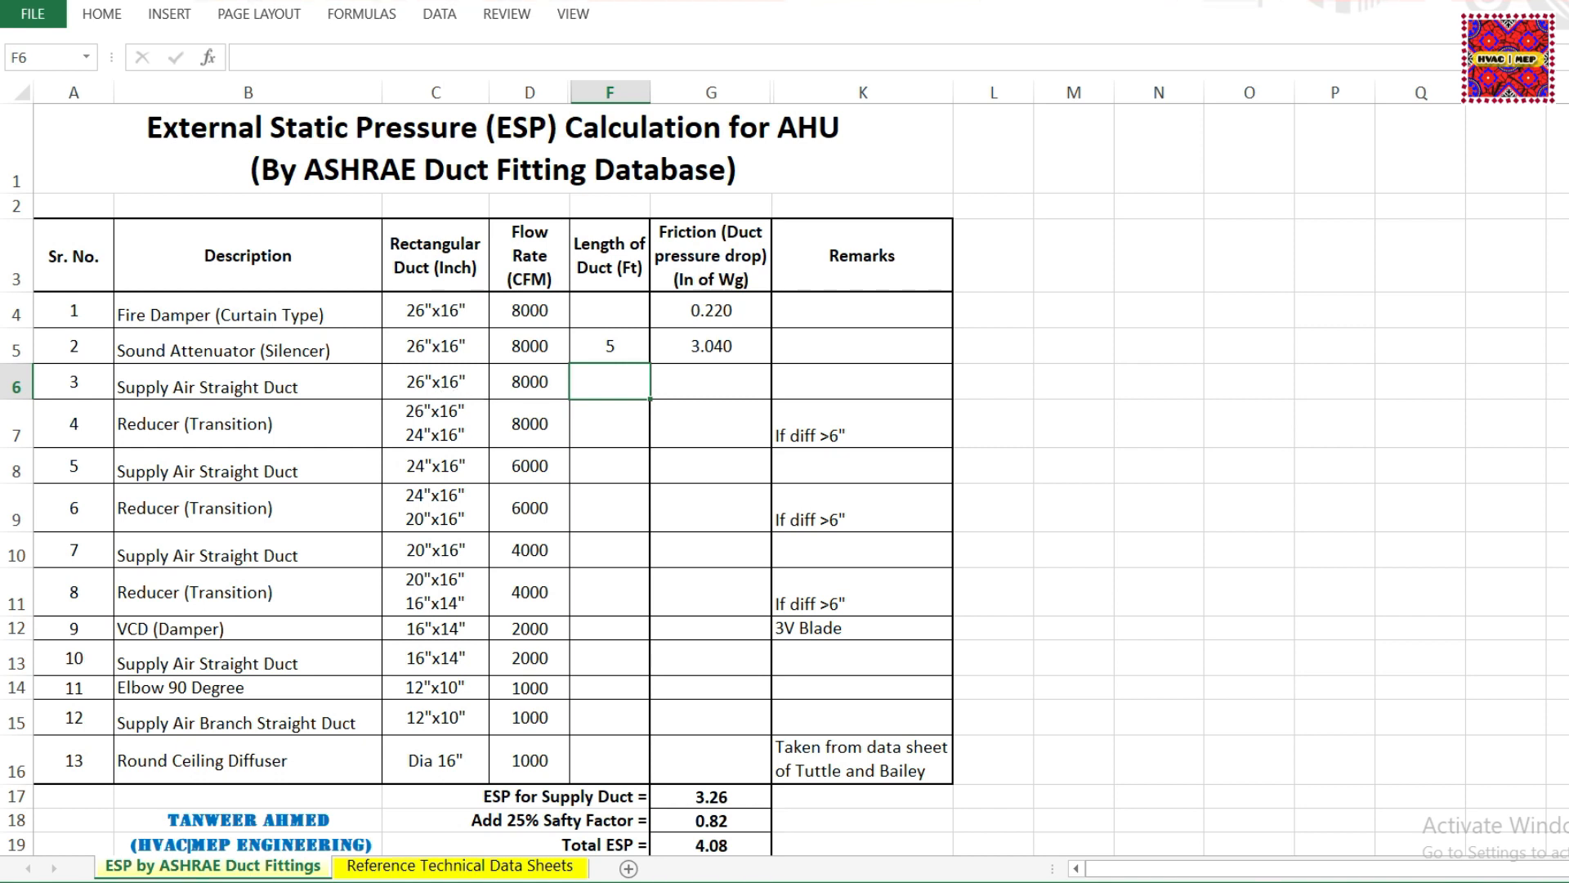
- Switch to the ASHRAE Duct Fitting Database and open the rectangular straight duct with a height of 16 in. and a width of 26 in
left_click(929, 827)
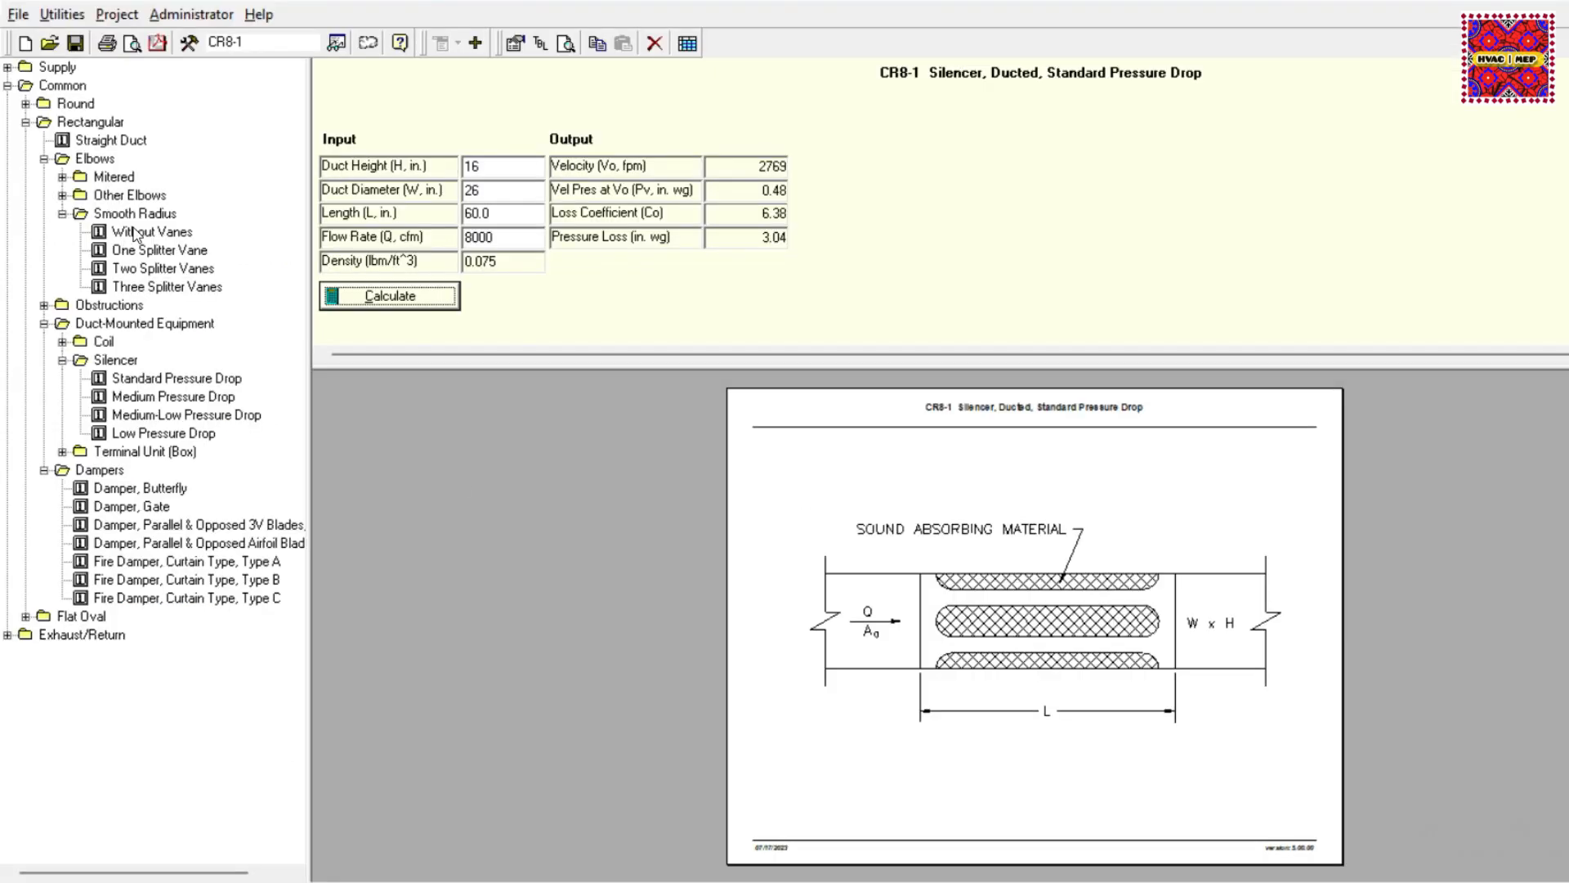
left_click(106, 141)
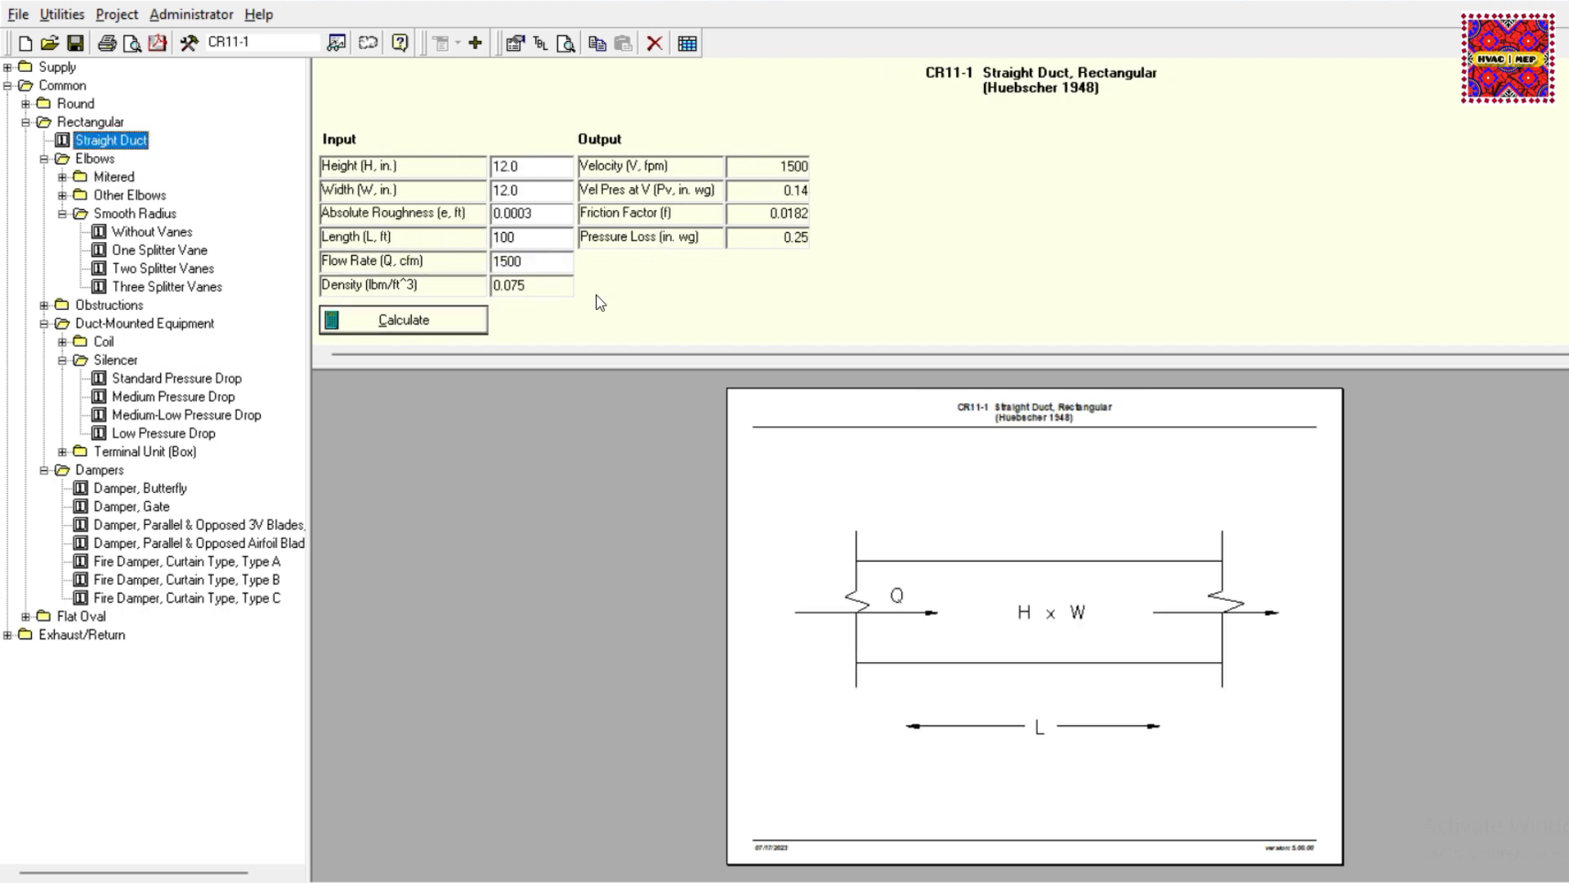
left_click(540, 164)
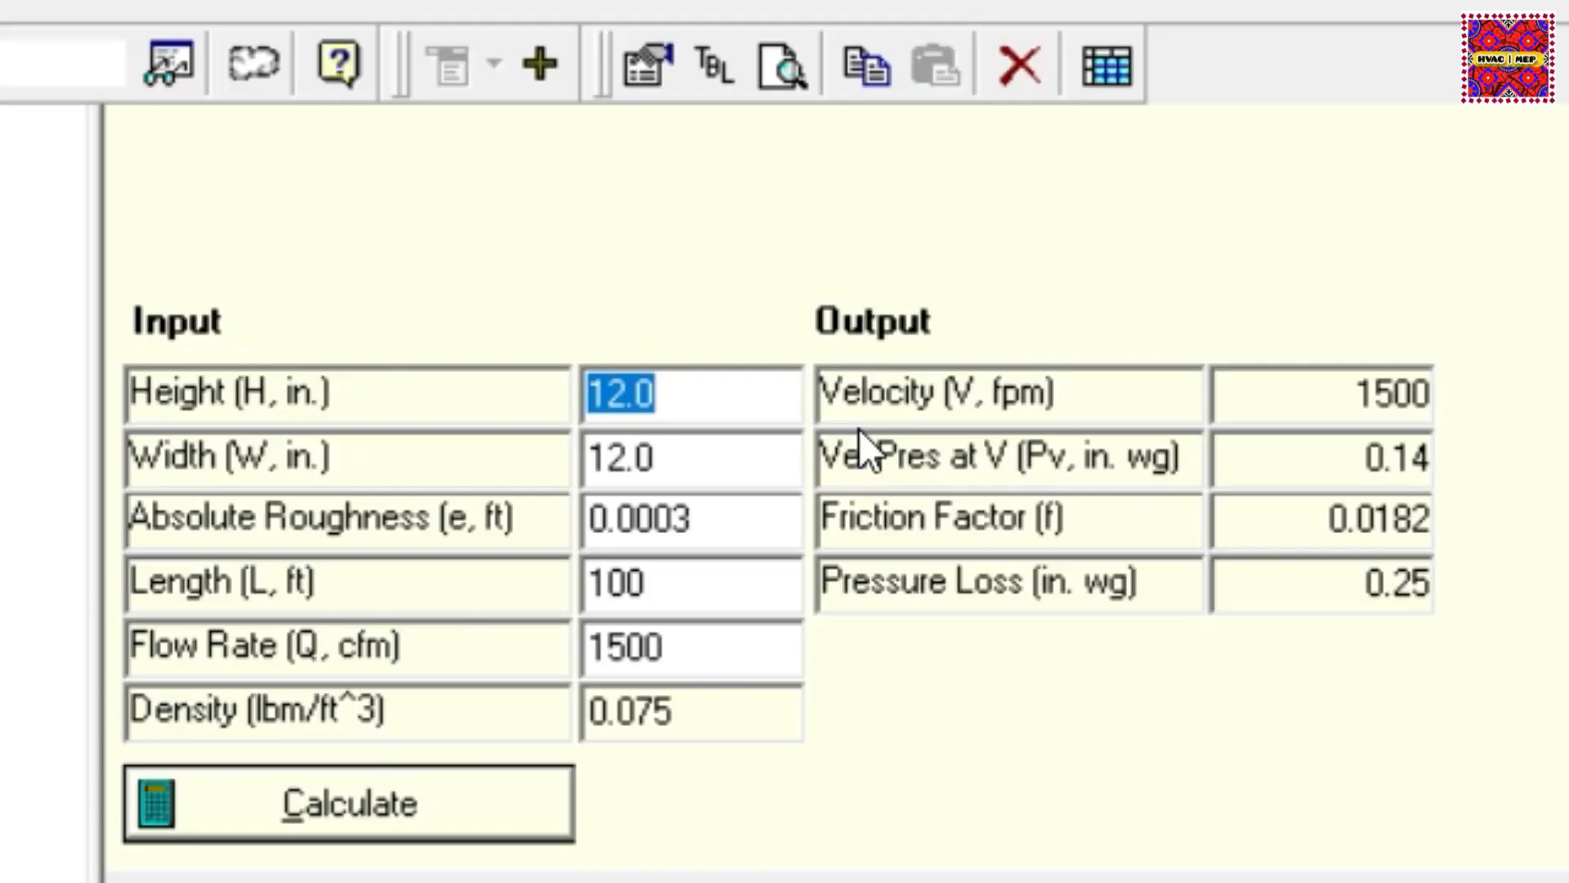
type("16")
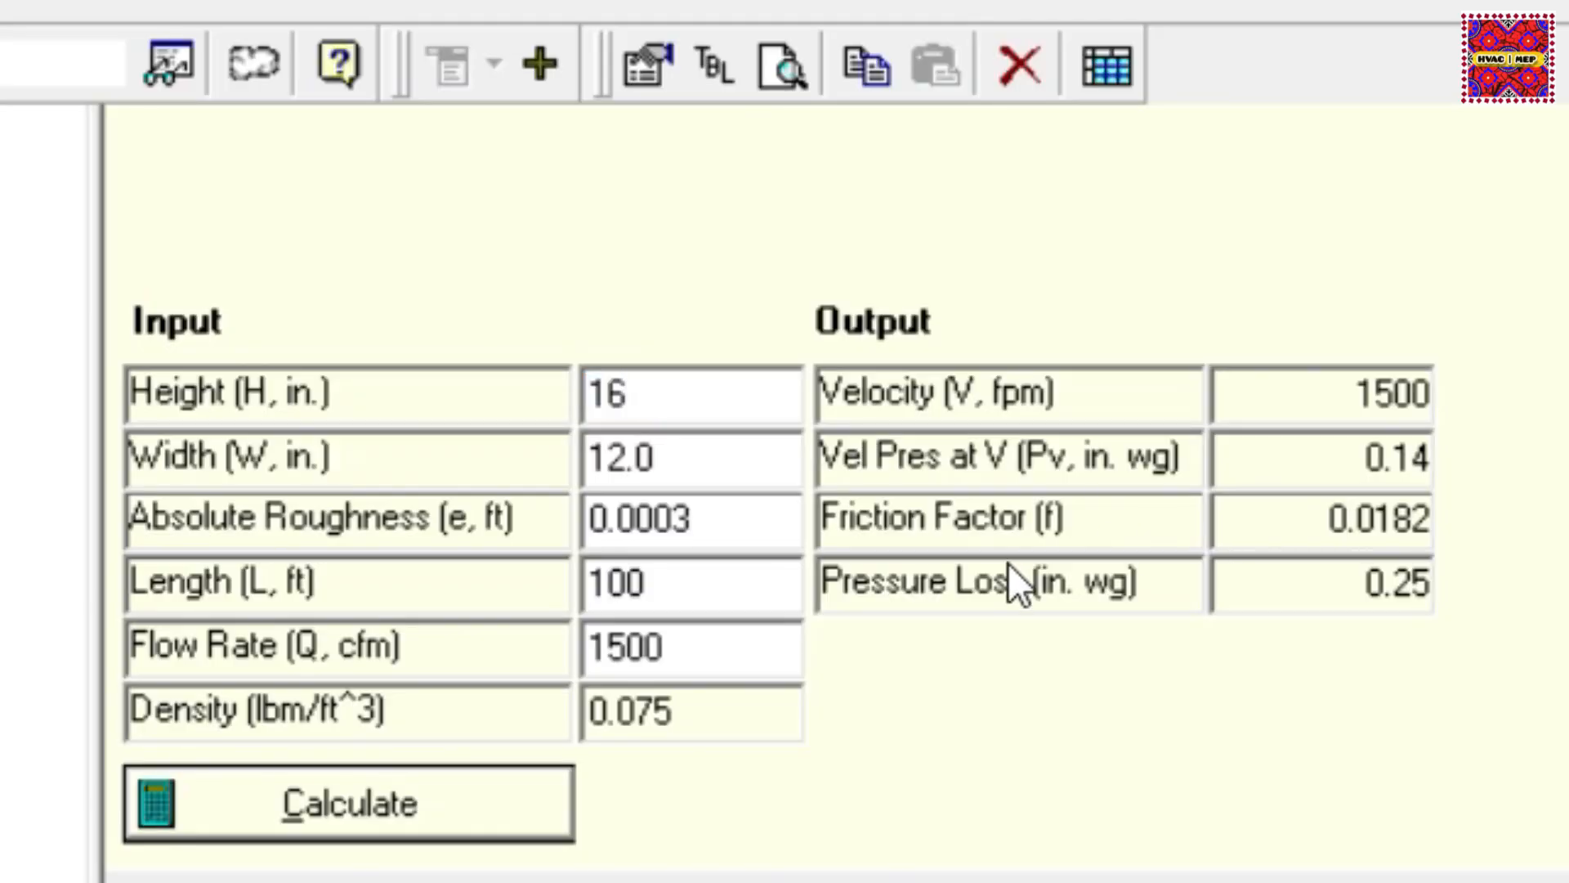
left_click(763, 459)
type("26")
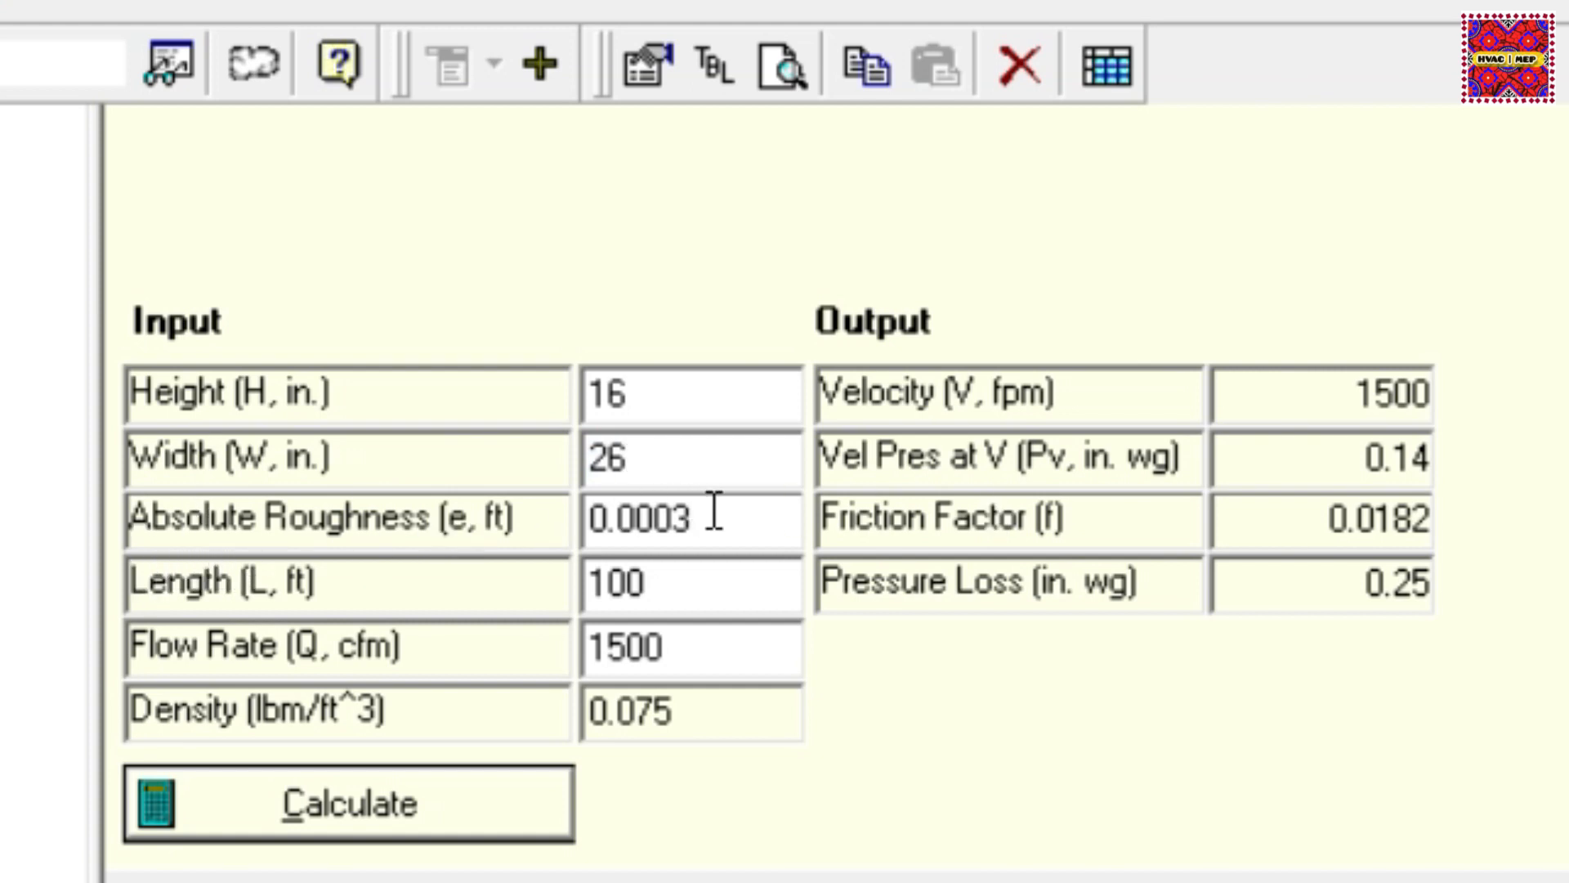
- Calculate the straight duct's pressure loss for a 145 ft length and an 8000 cfm flow rate
double_click(704, 599)
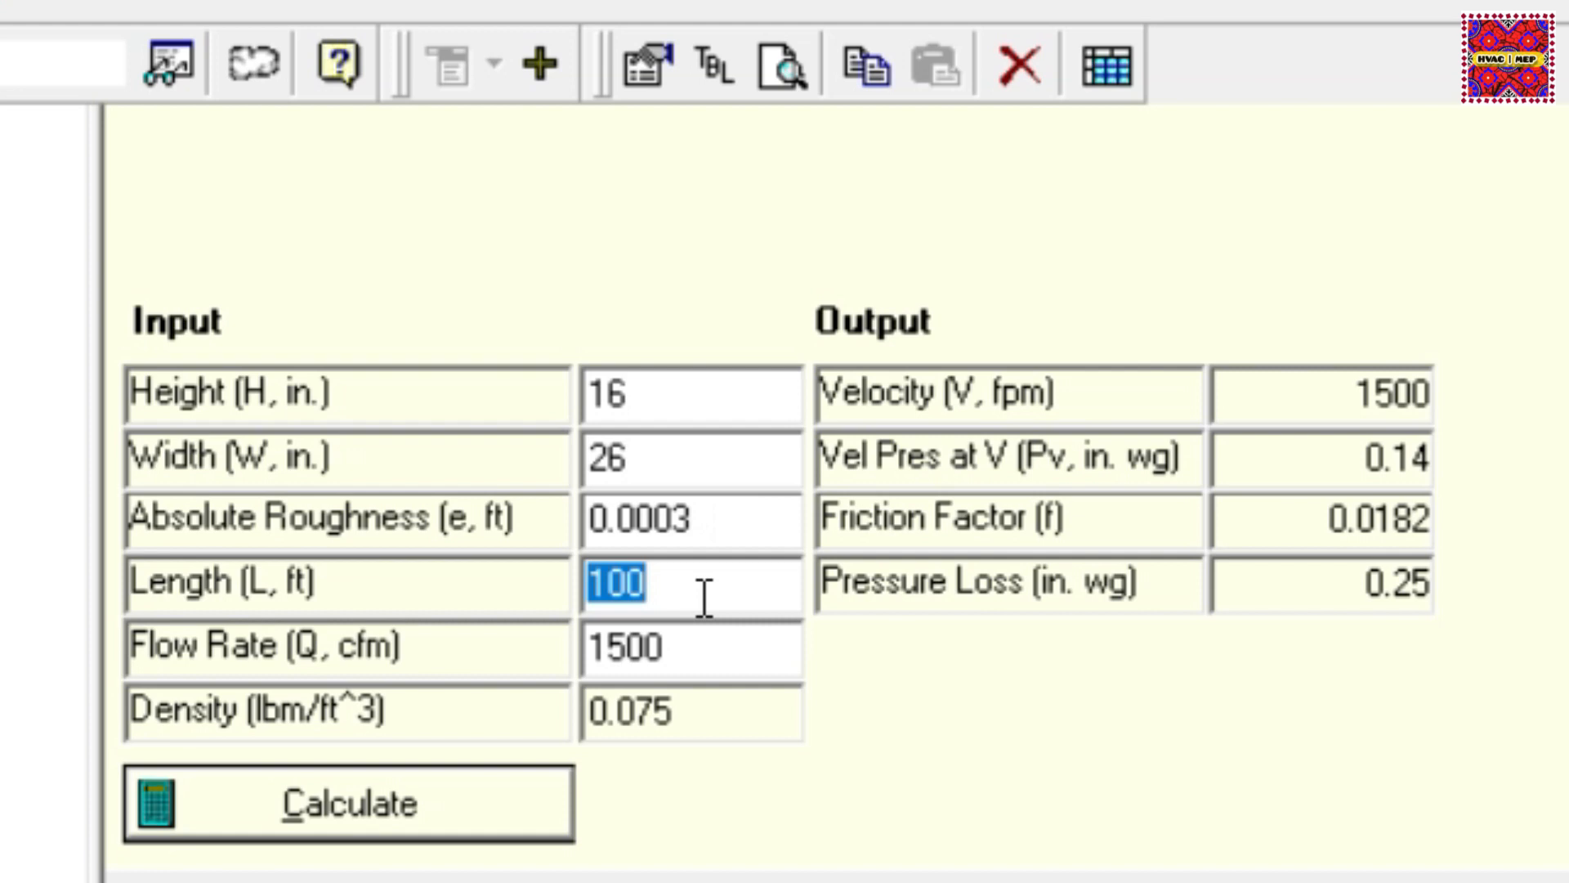
type("145")
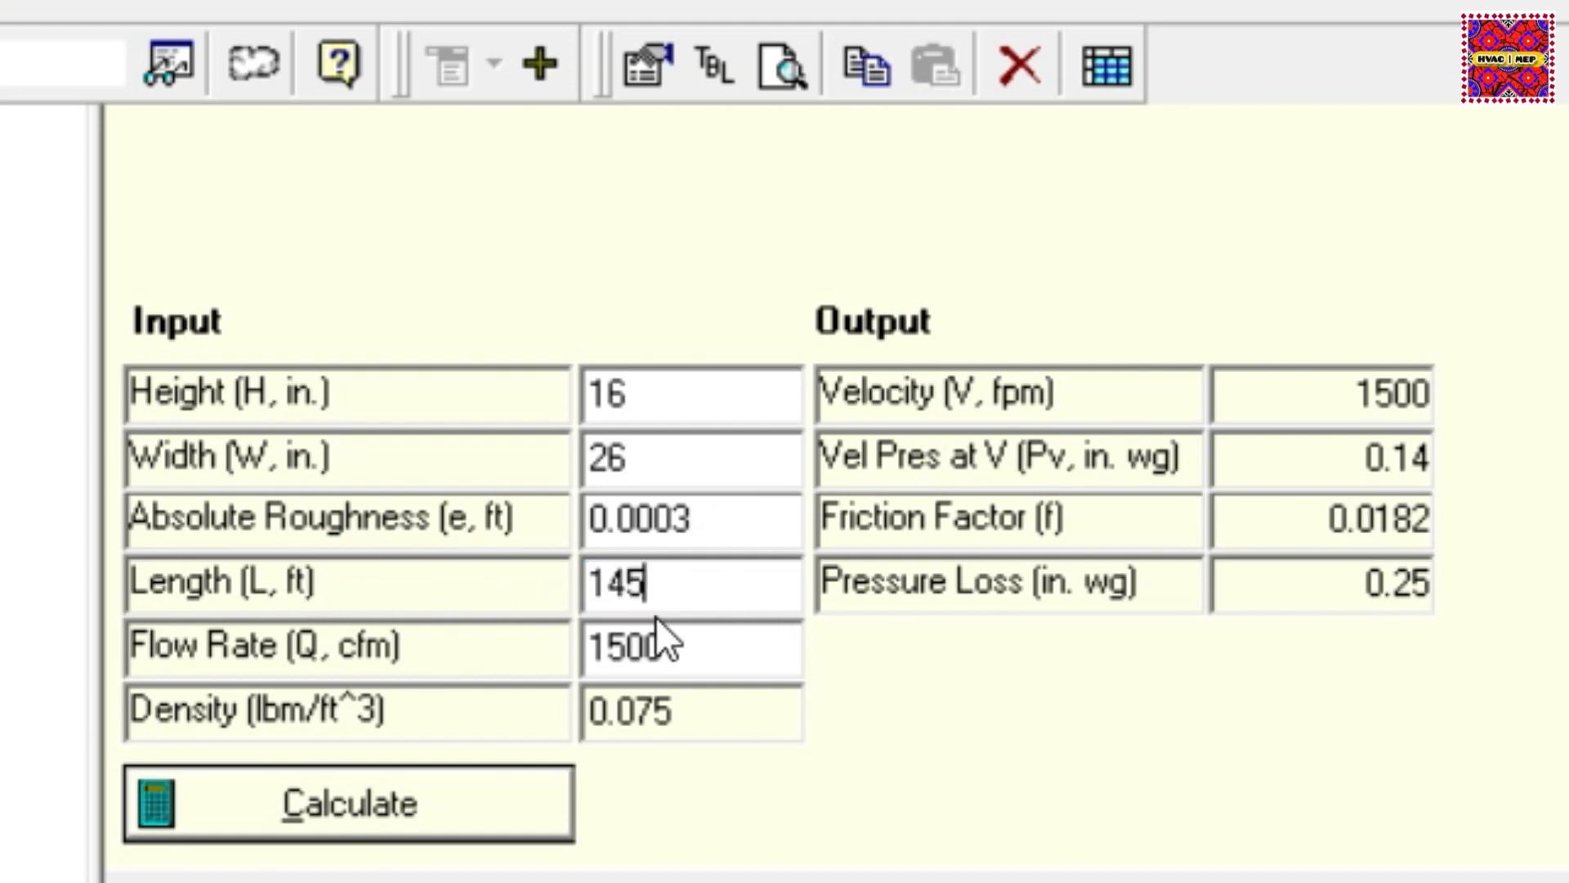
double_click(705, 651)
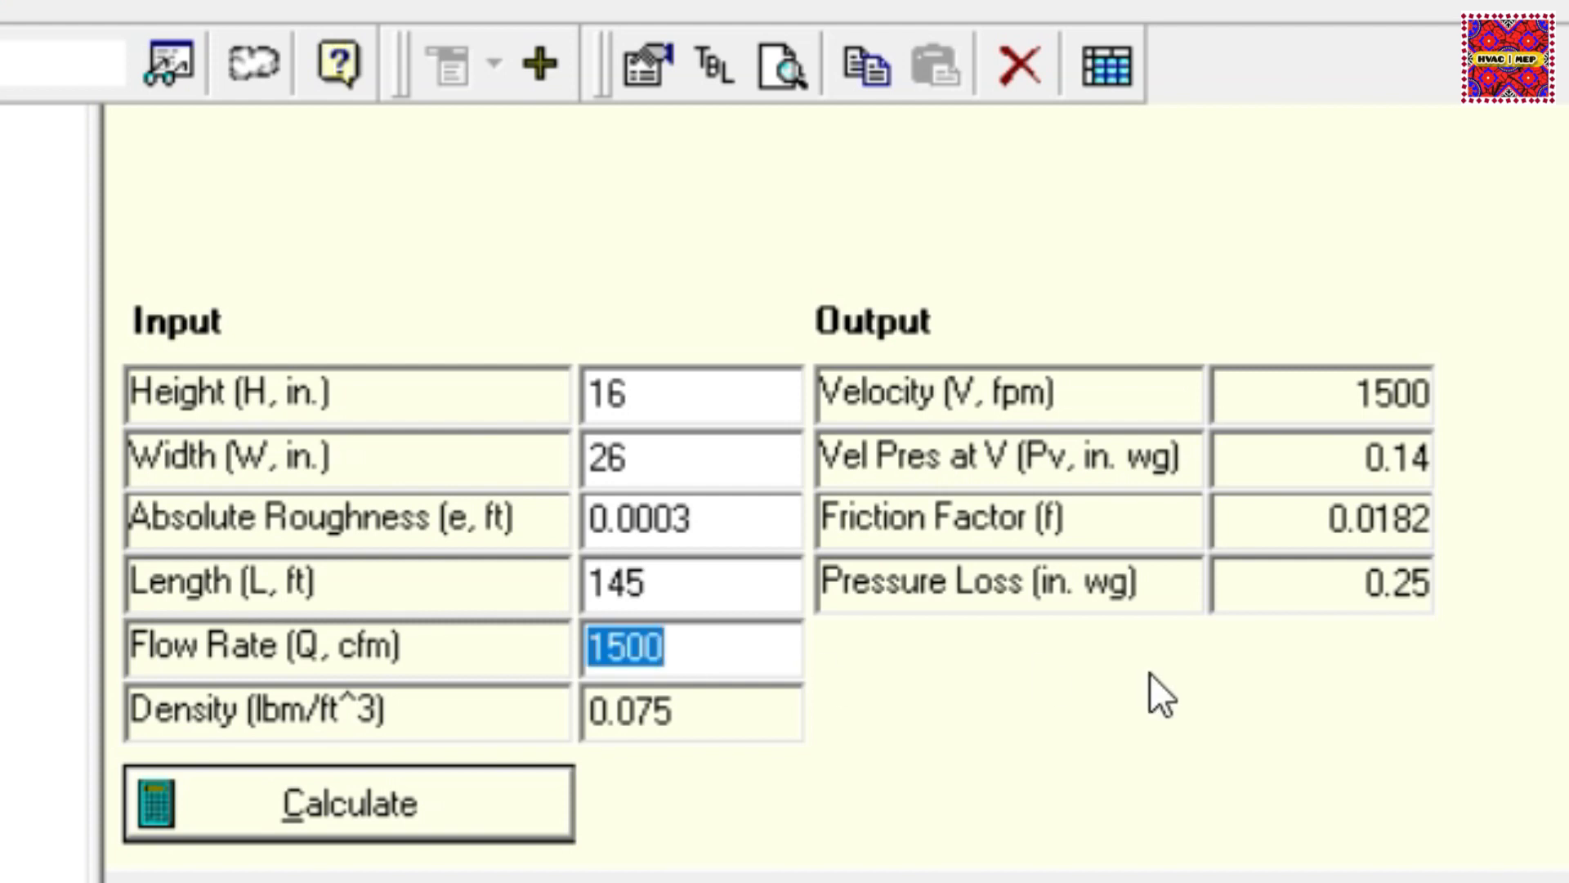
type("8000")
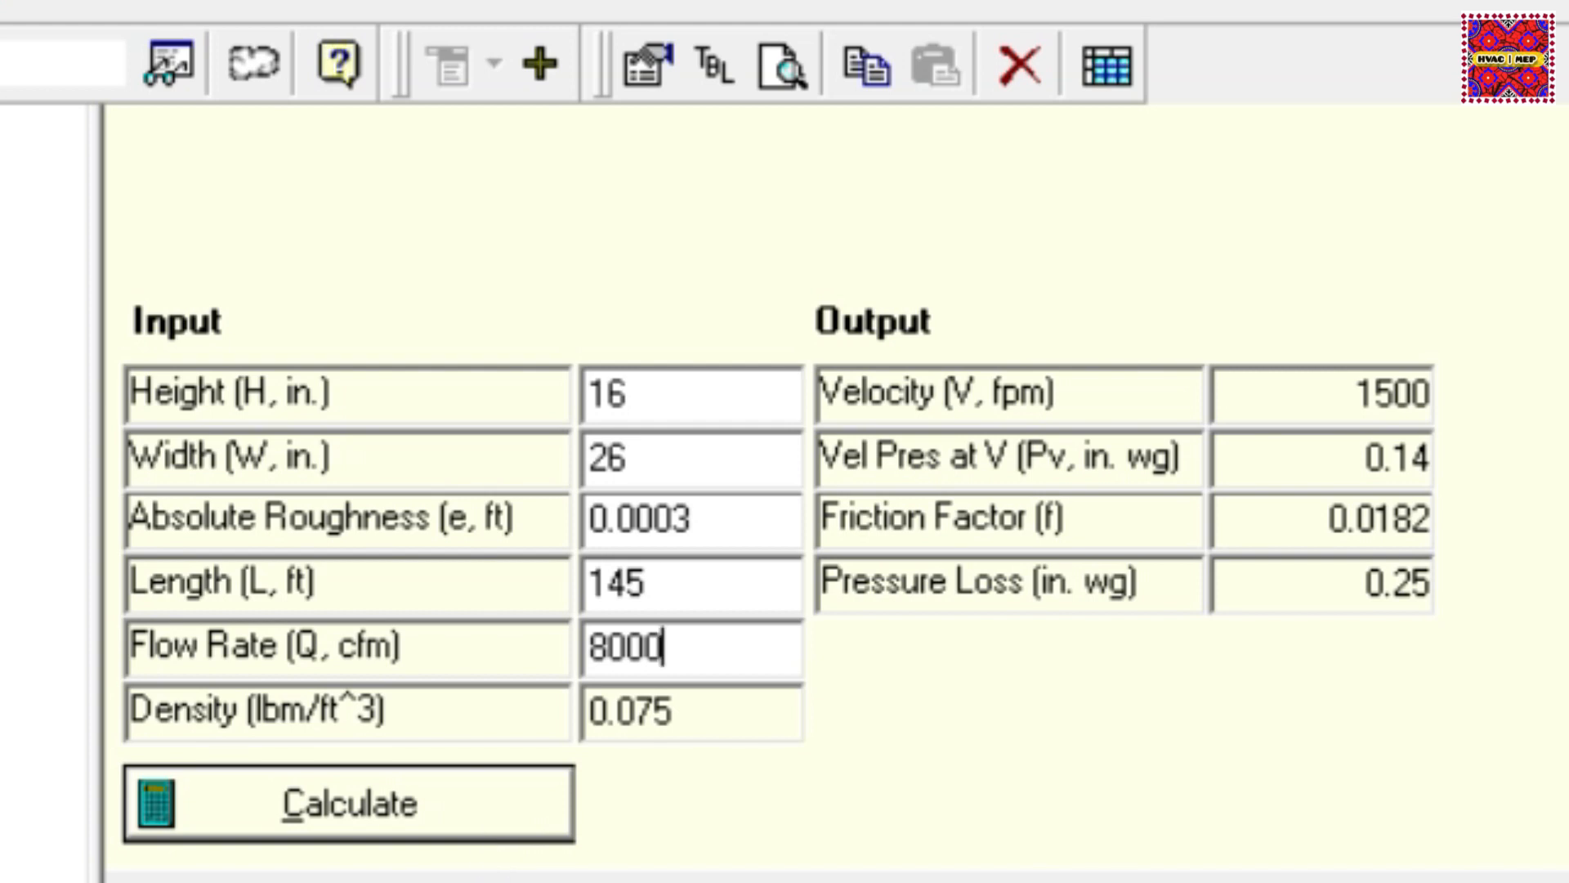
left_click(350, 806)
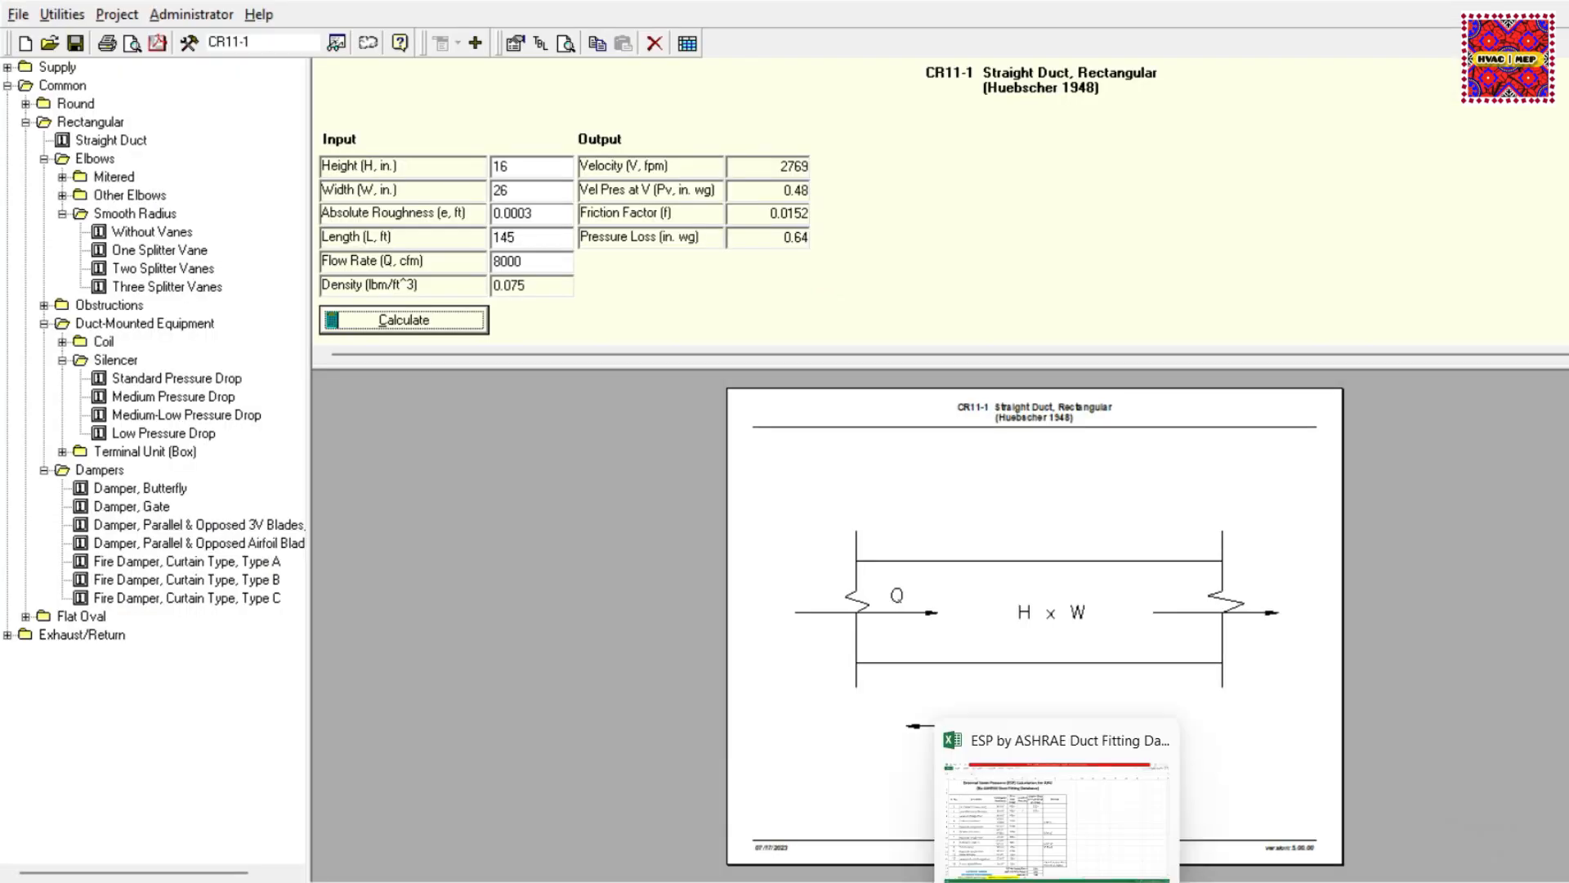
- In the Excel ESP sheet, enter 0.64 as the friction of the 26"x16" supply air straight duct
left_click(1062, 784)
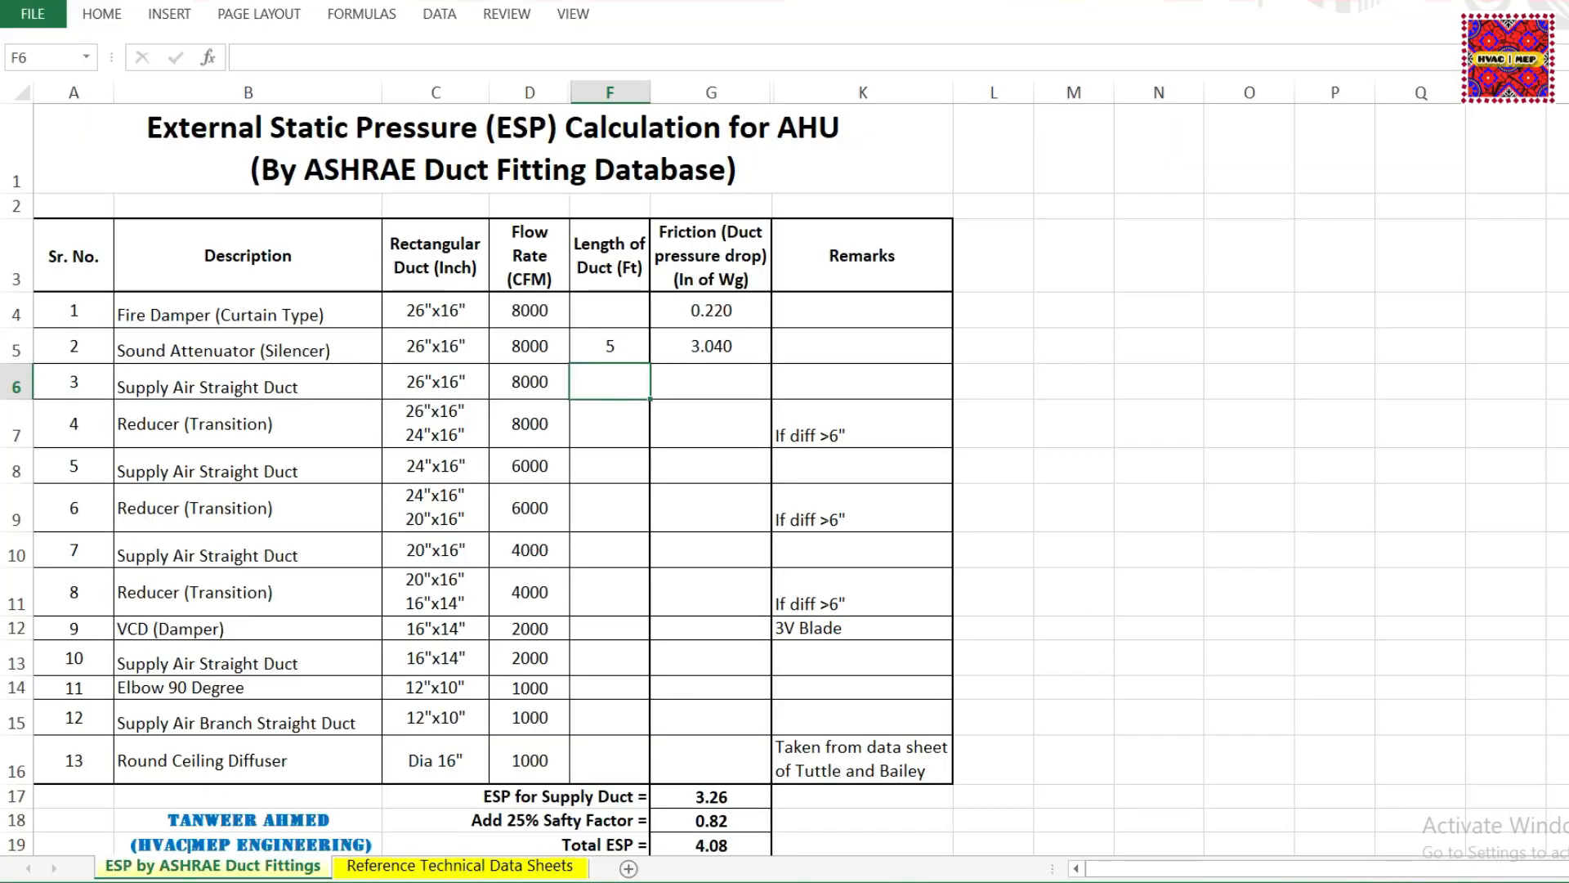
left_click(712, 372)
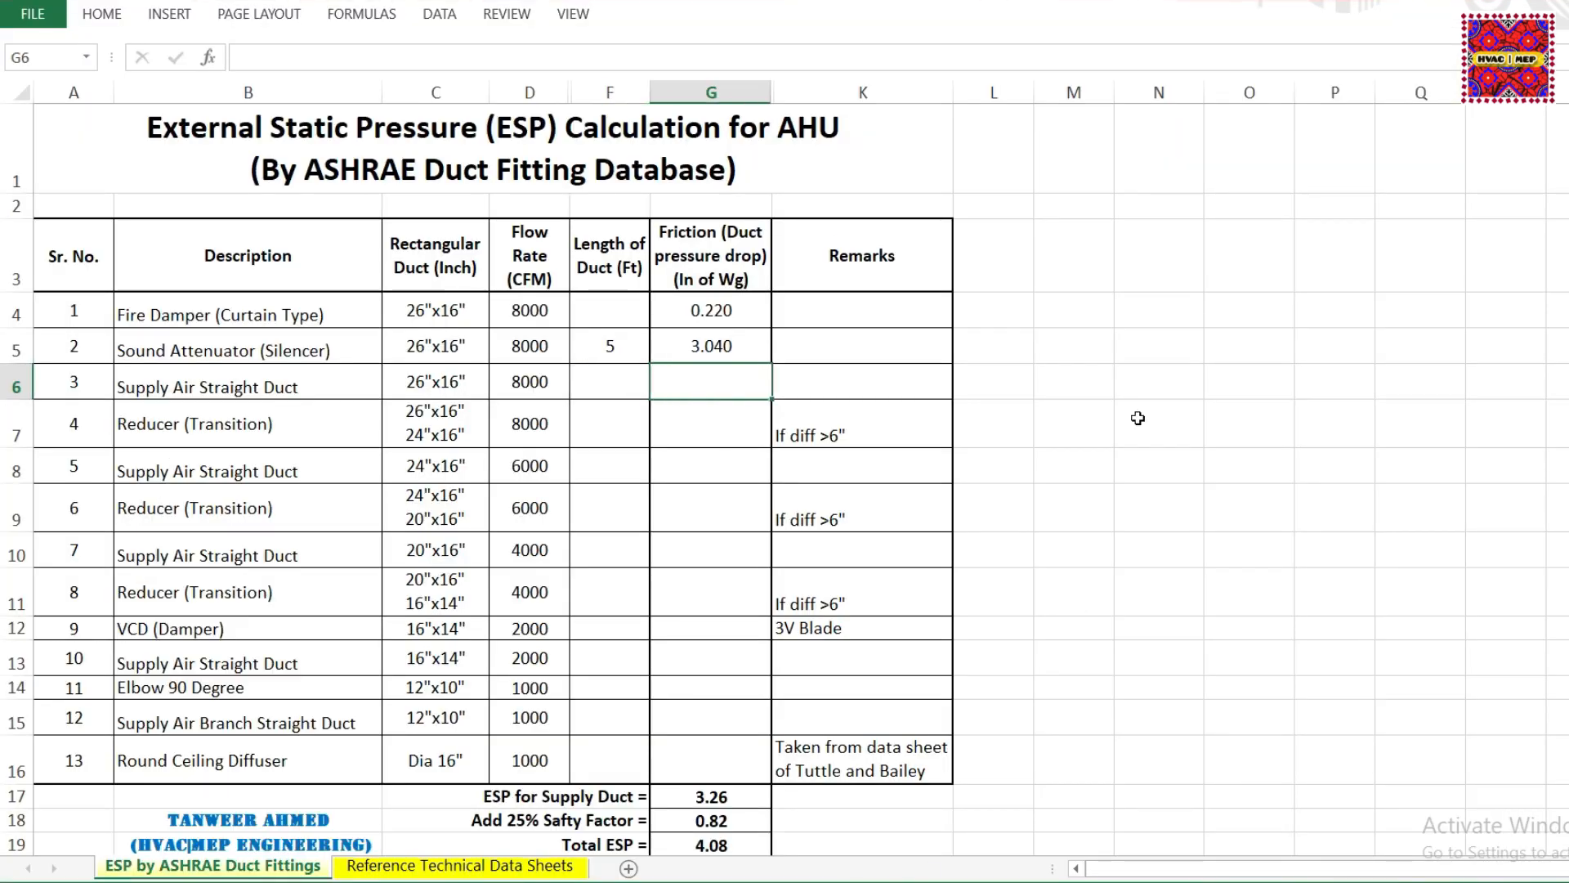
type("0.64")
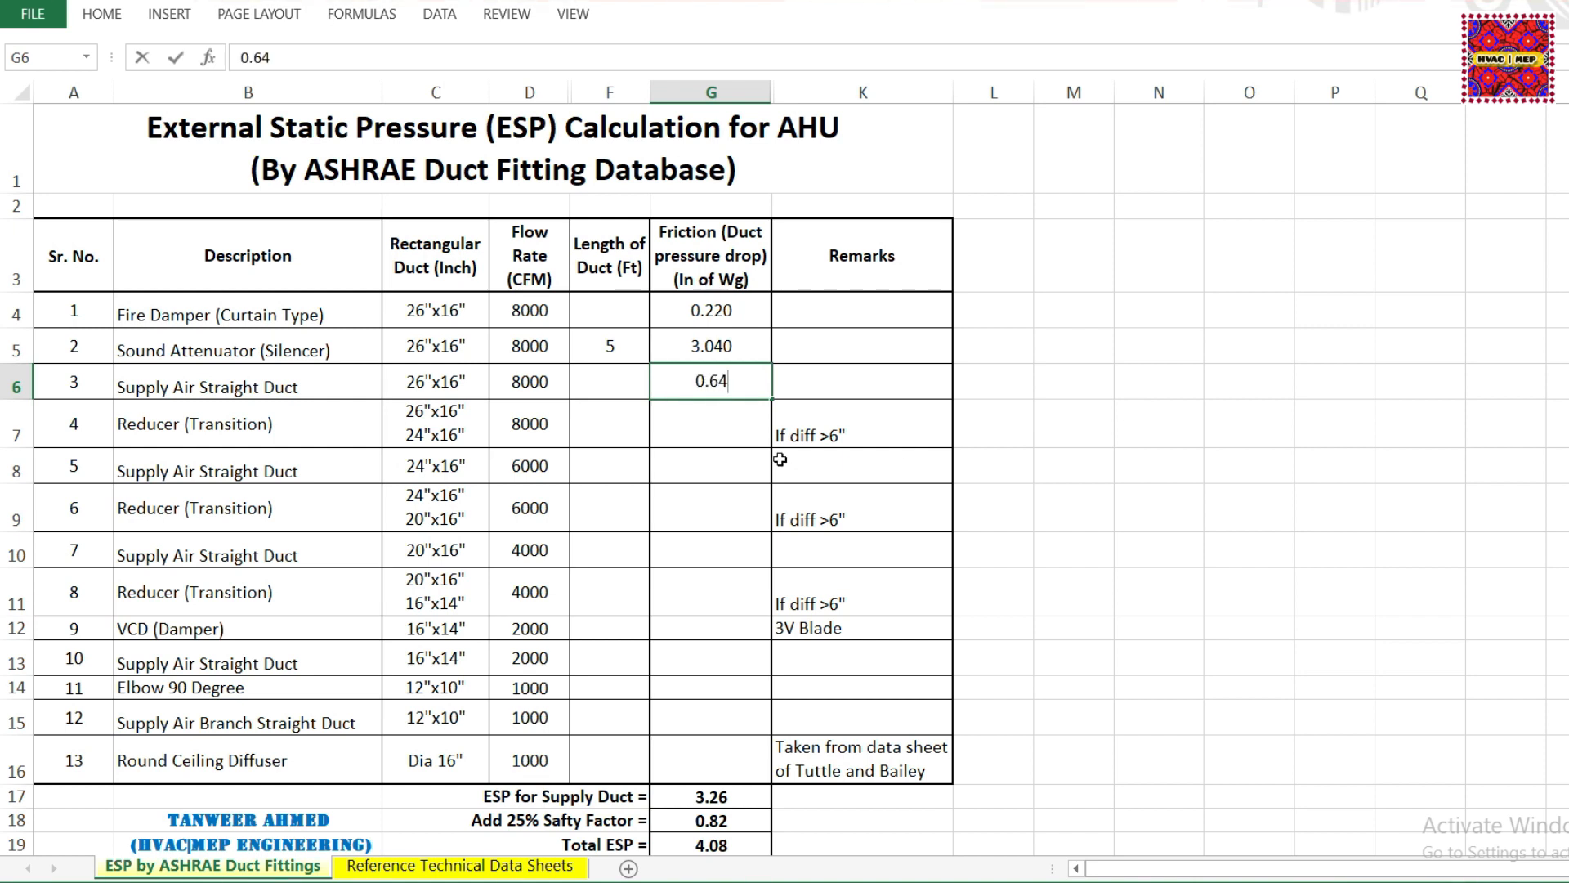
left_click(687, 438)
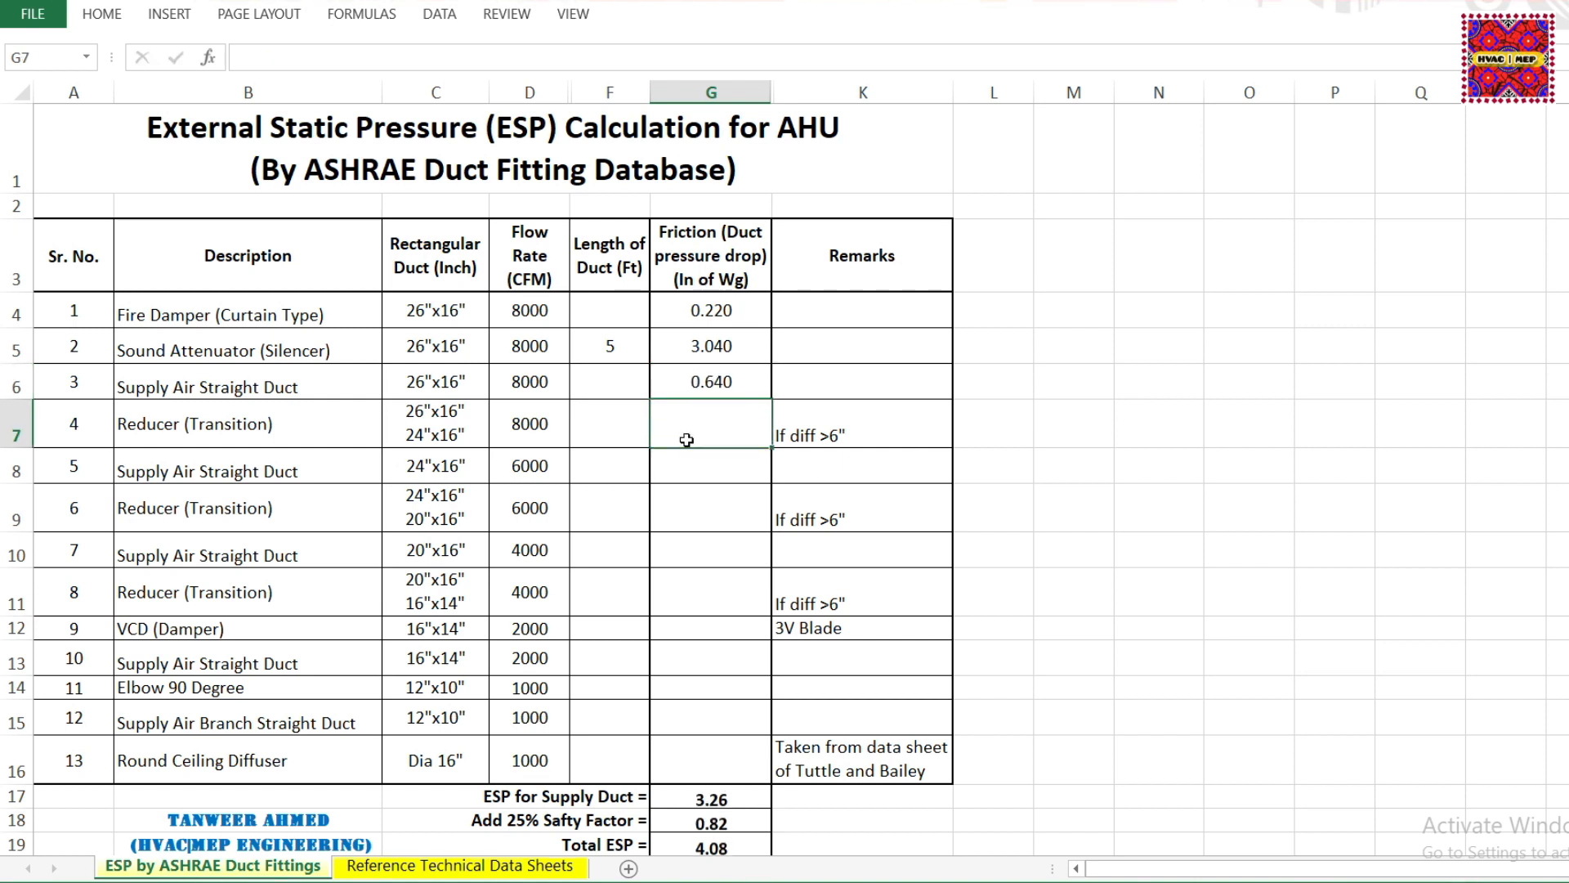
- Check the first duct run's length in the layout diagram and enter 145 ft for the 26"x16" supply air straight duct
left_click(629, 383)
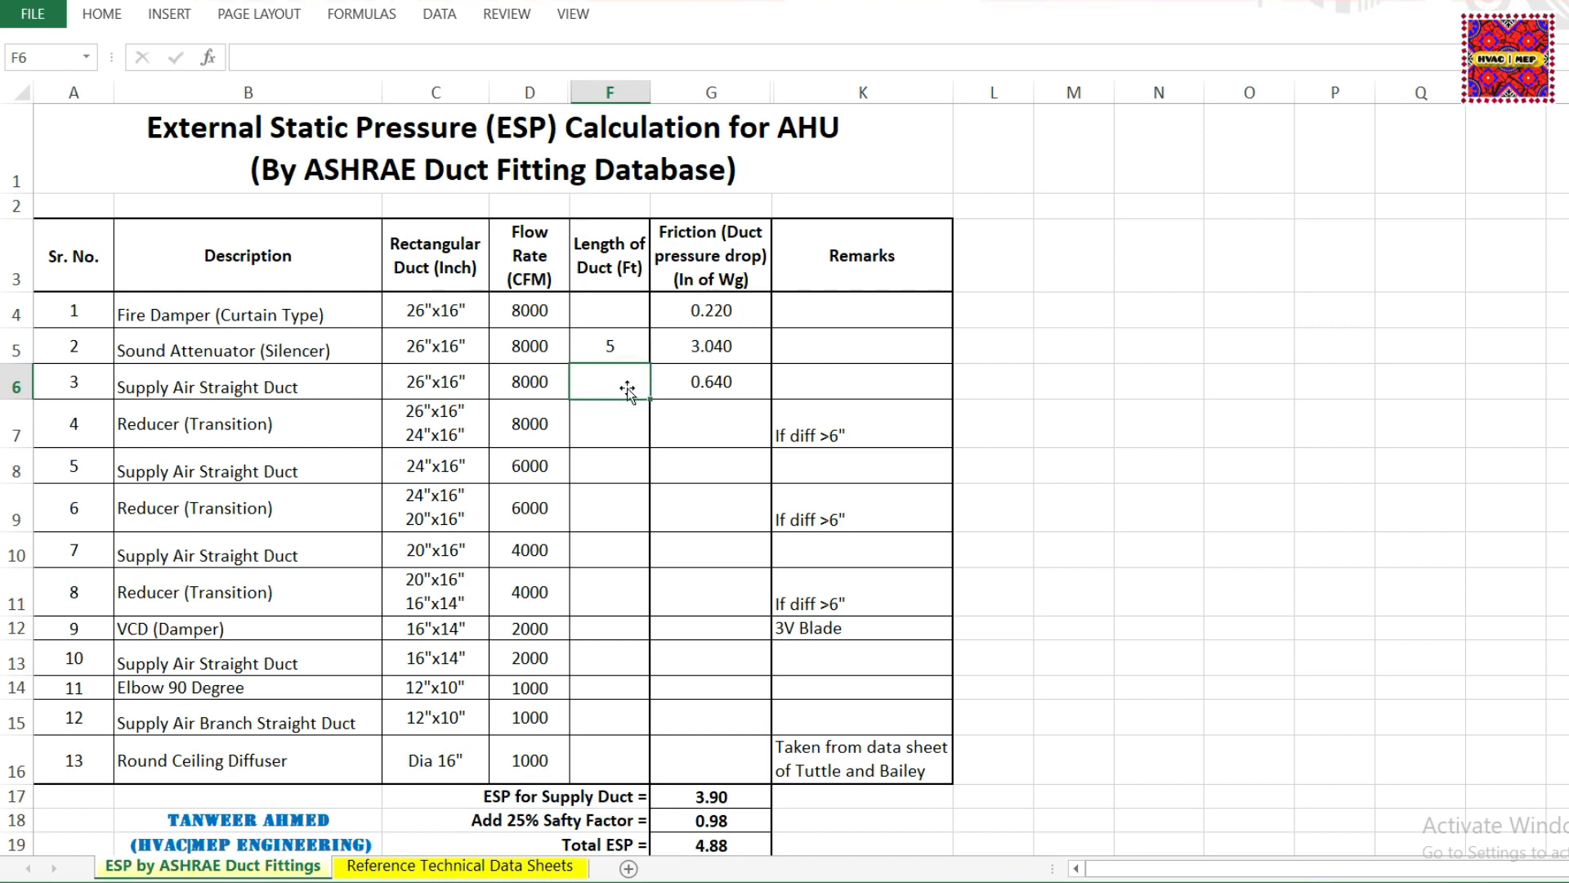
scroll(625, 388, "down", 6)
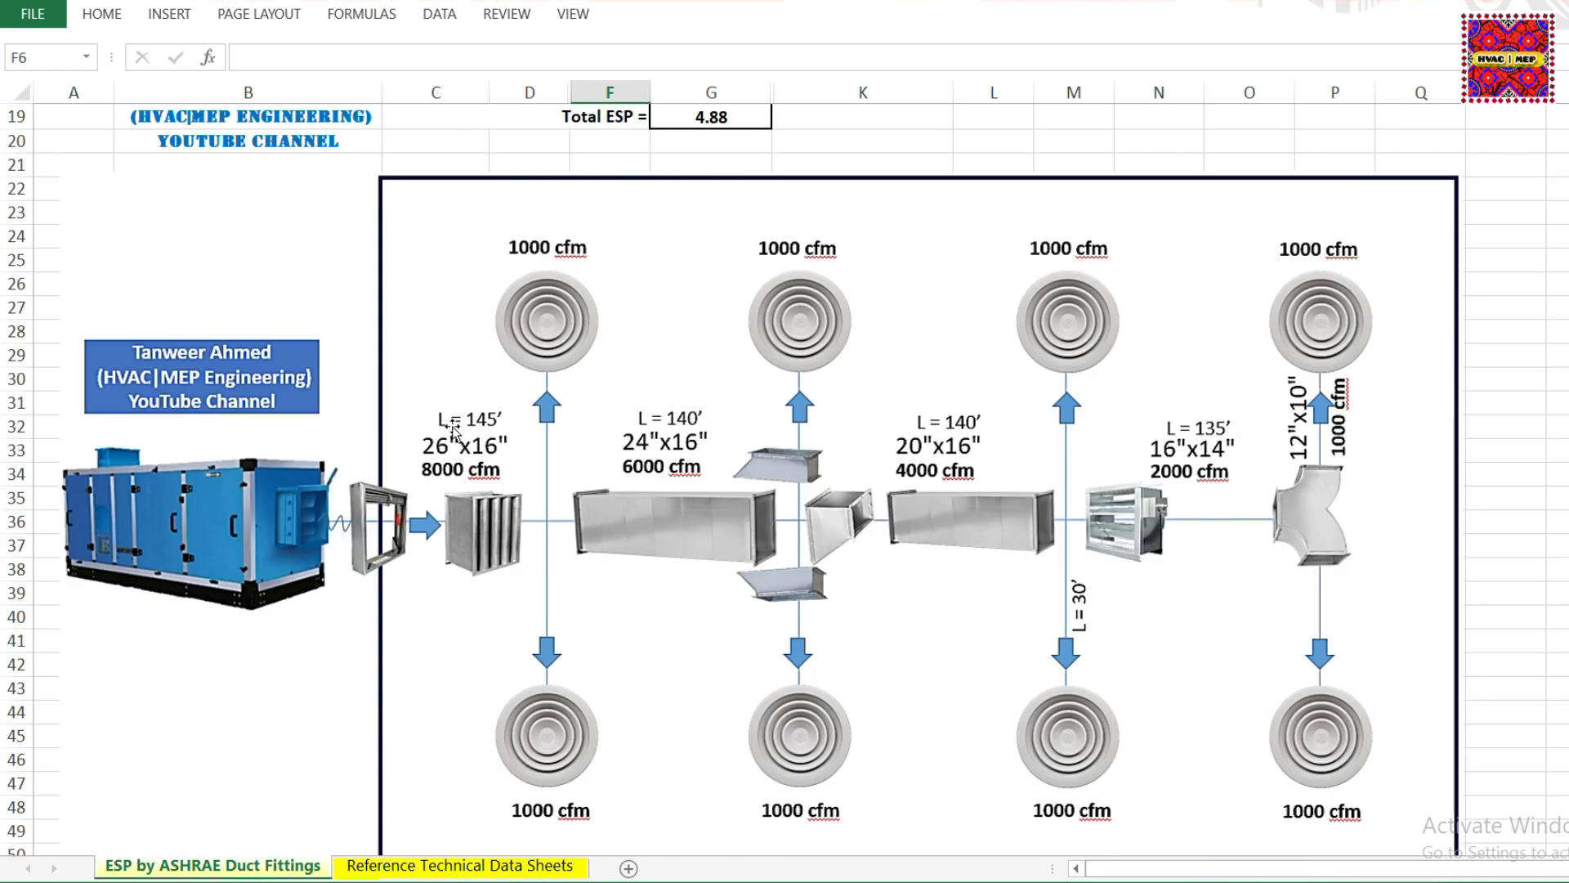
scroll(503, 544, "up", 6)
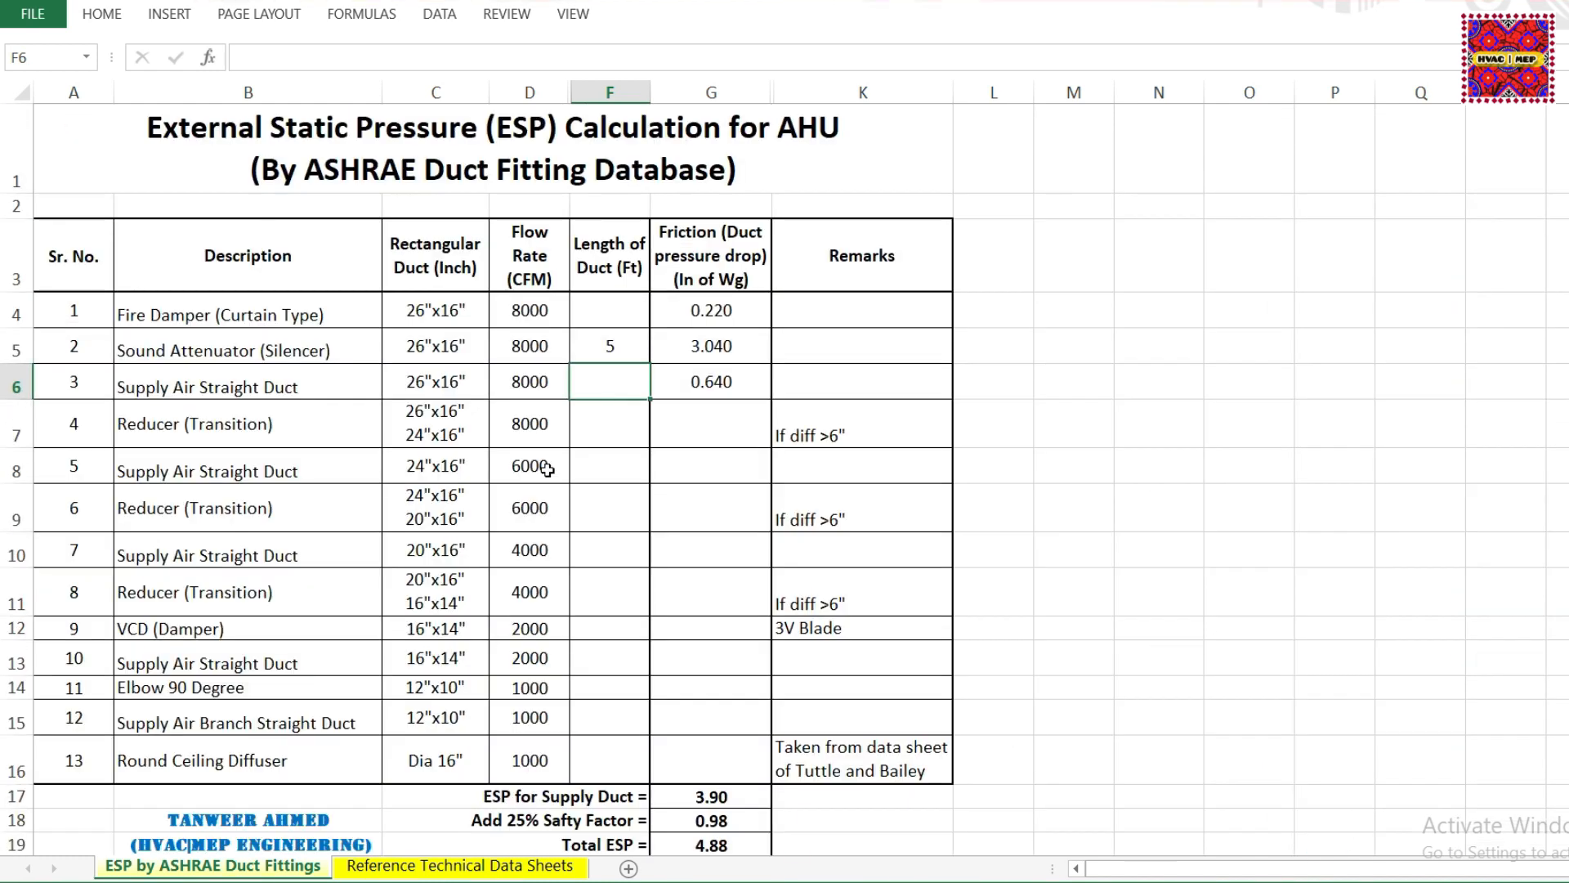
double_click(638, 385)
type("145")
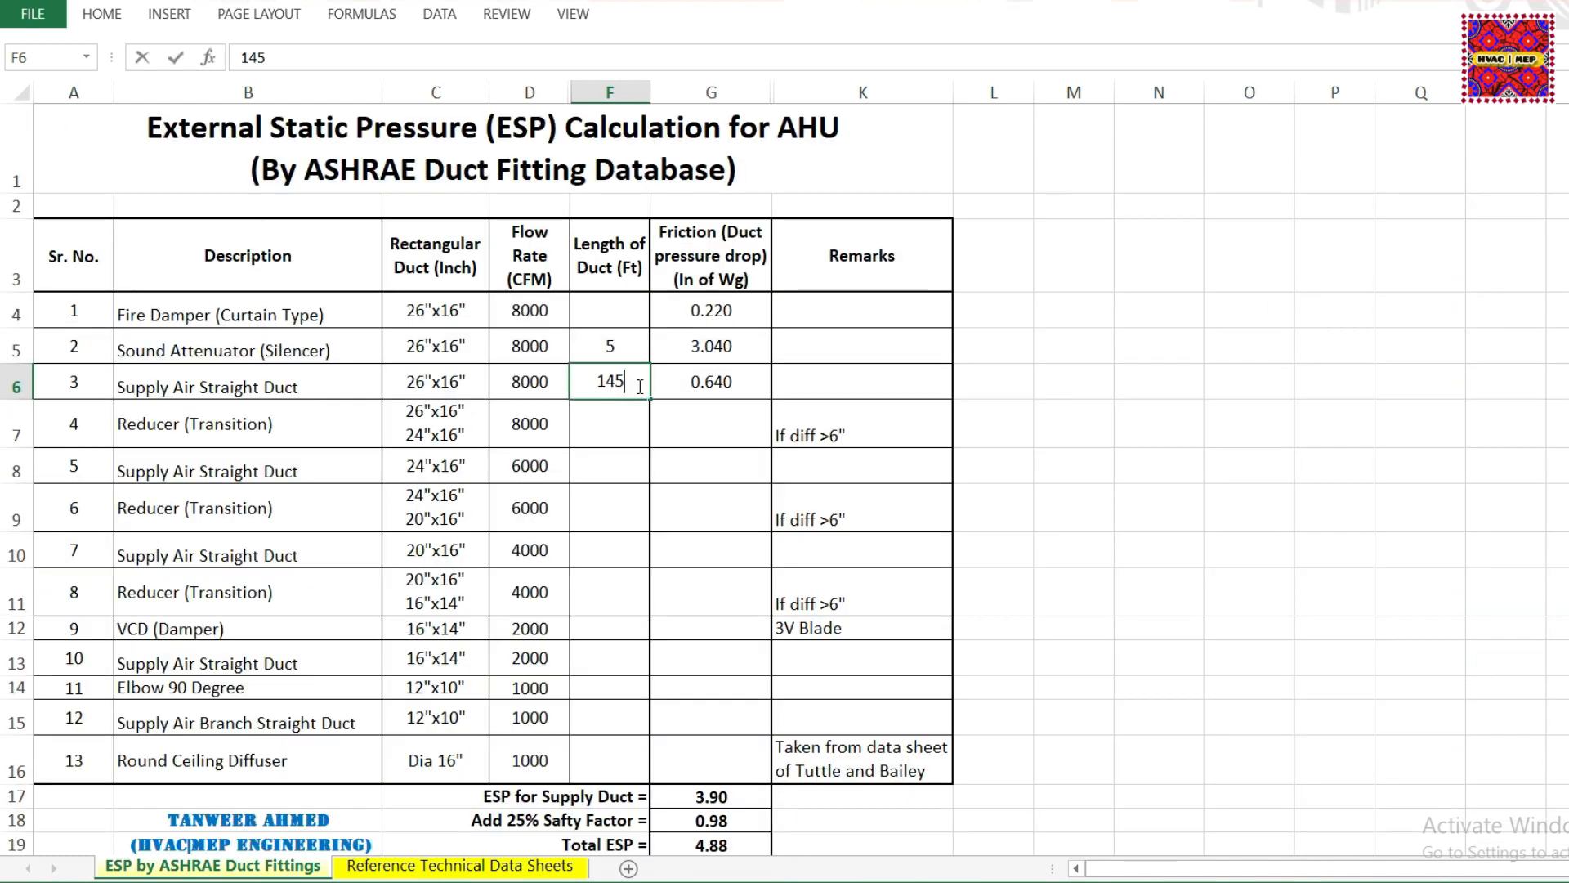
- Switch to the ASHRAE Duct Fitting Database and open the pyramidal transition among the rectangular supply fittings
left_click(1016, 335)
left_click(1062, 333)
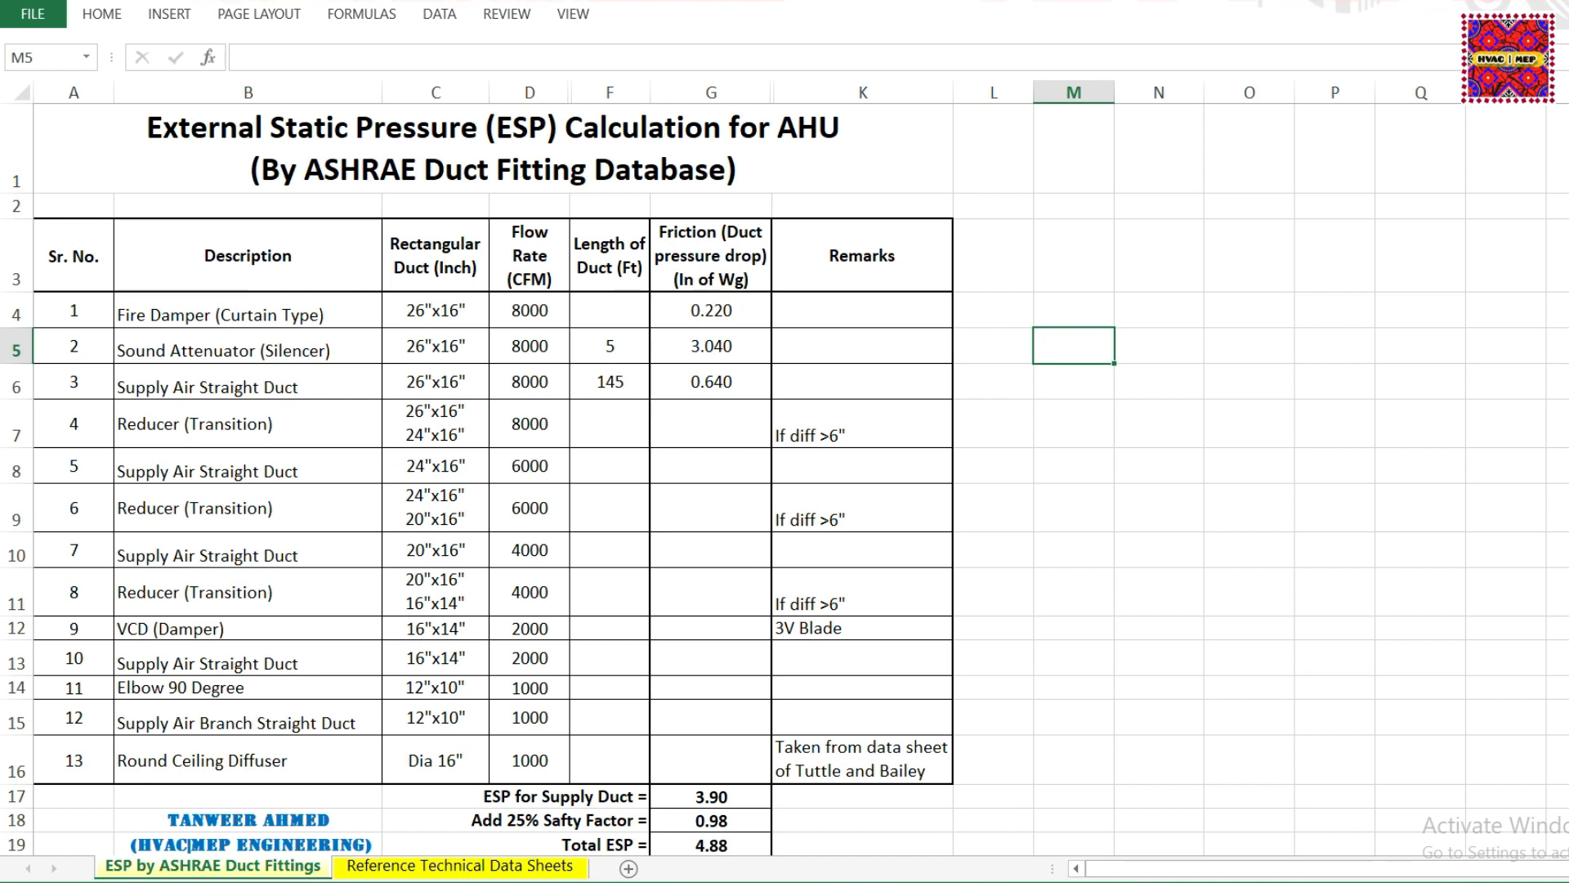
key("alt+Tab")
left_click(8, 68)
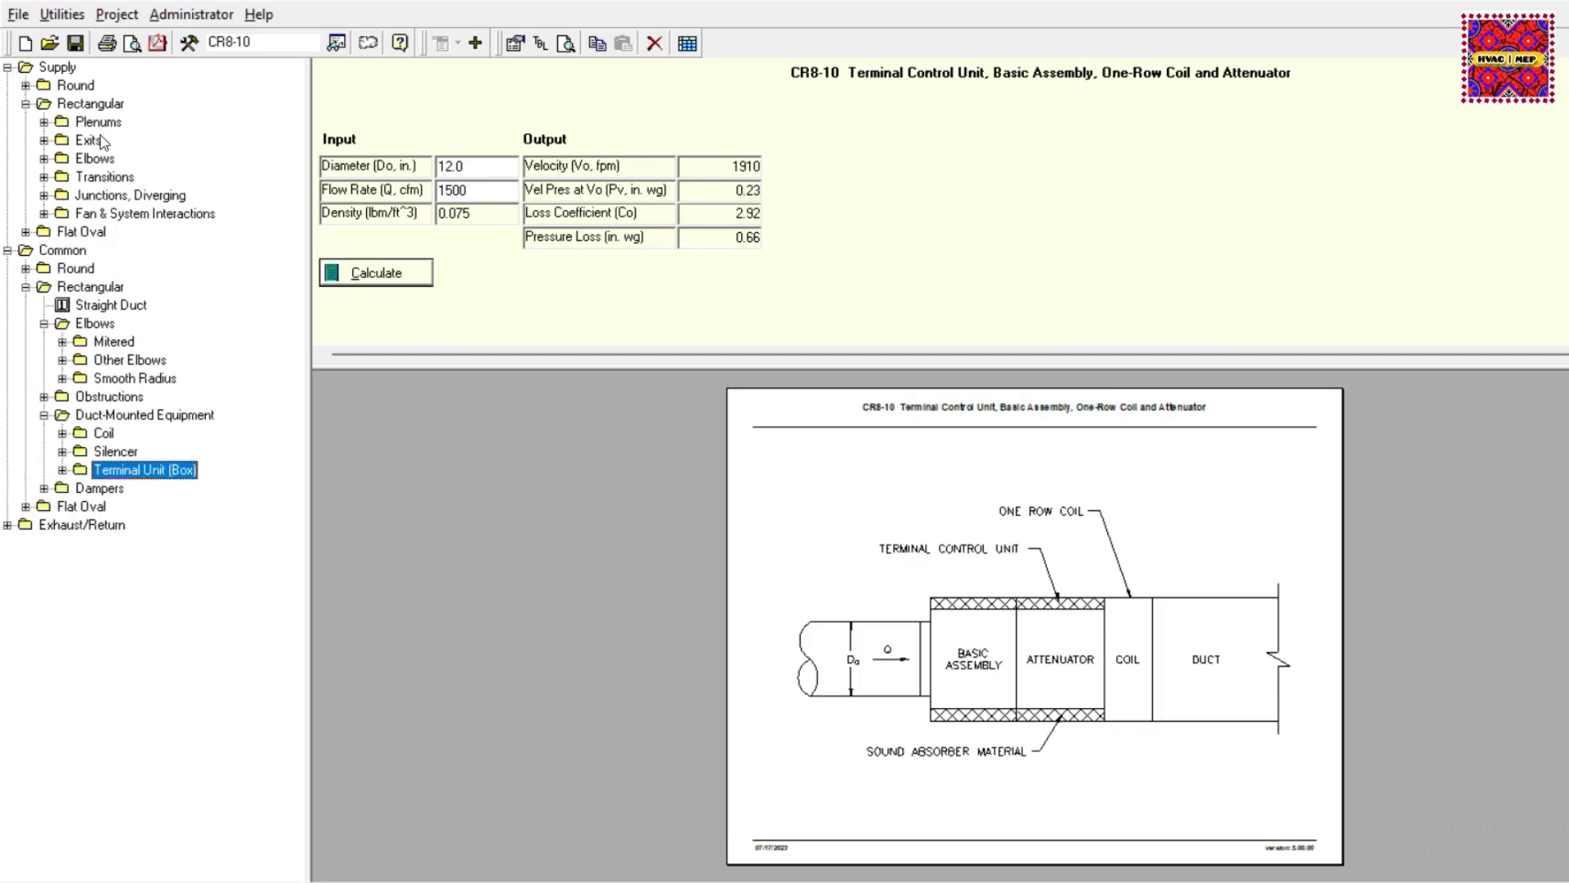
left_click(44, 177)
left_click(130, 196)
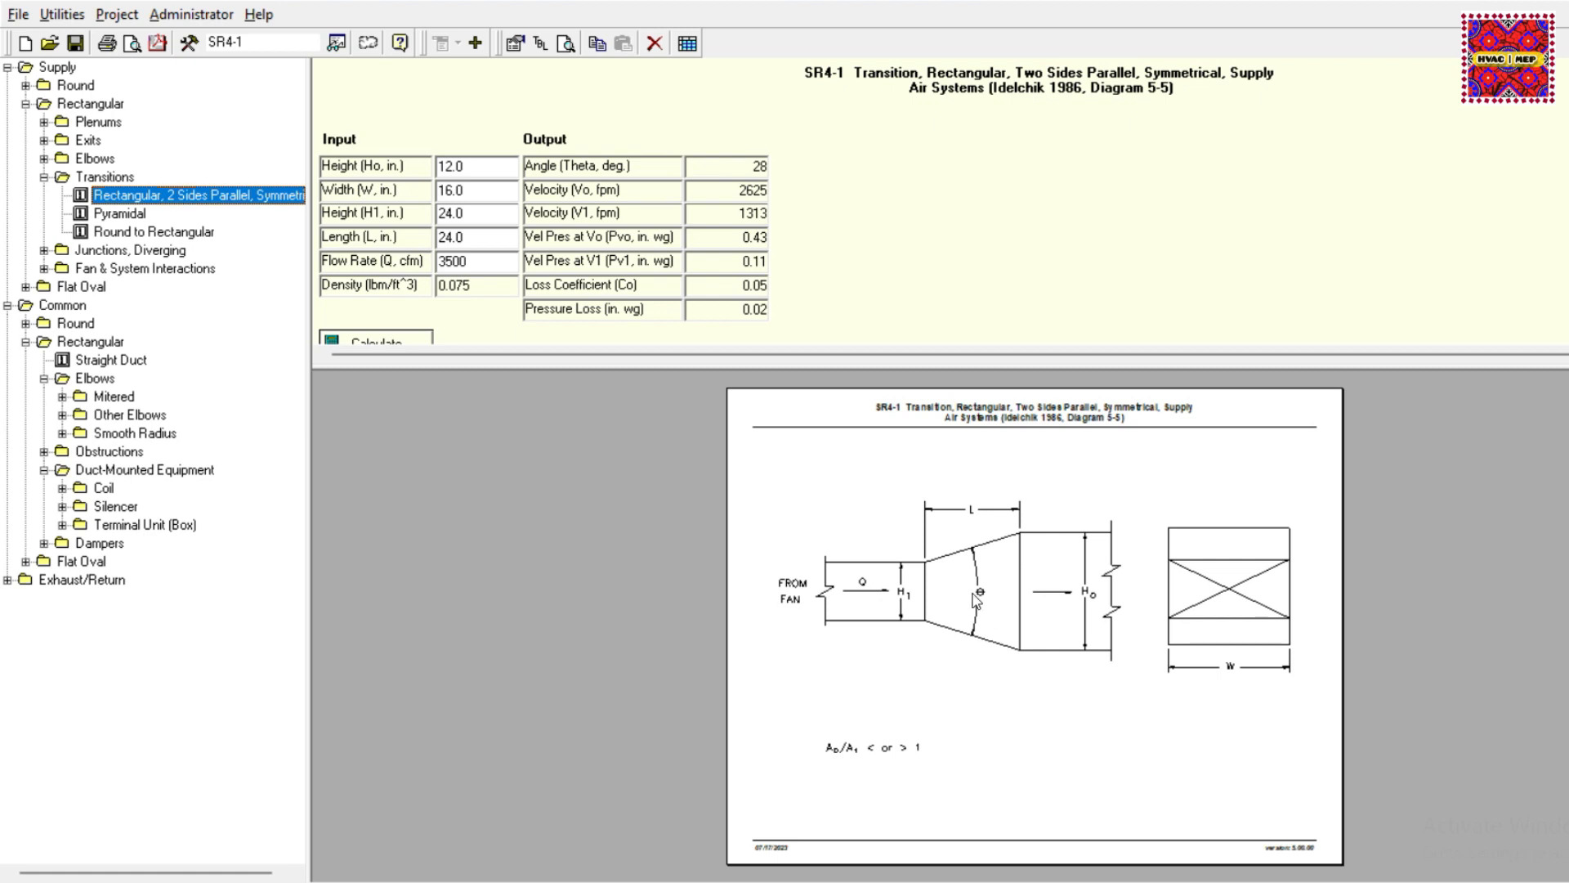
left_click(104, 214)
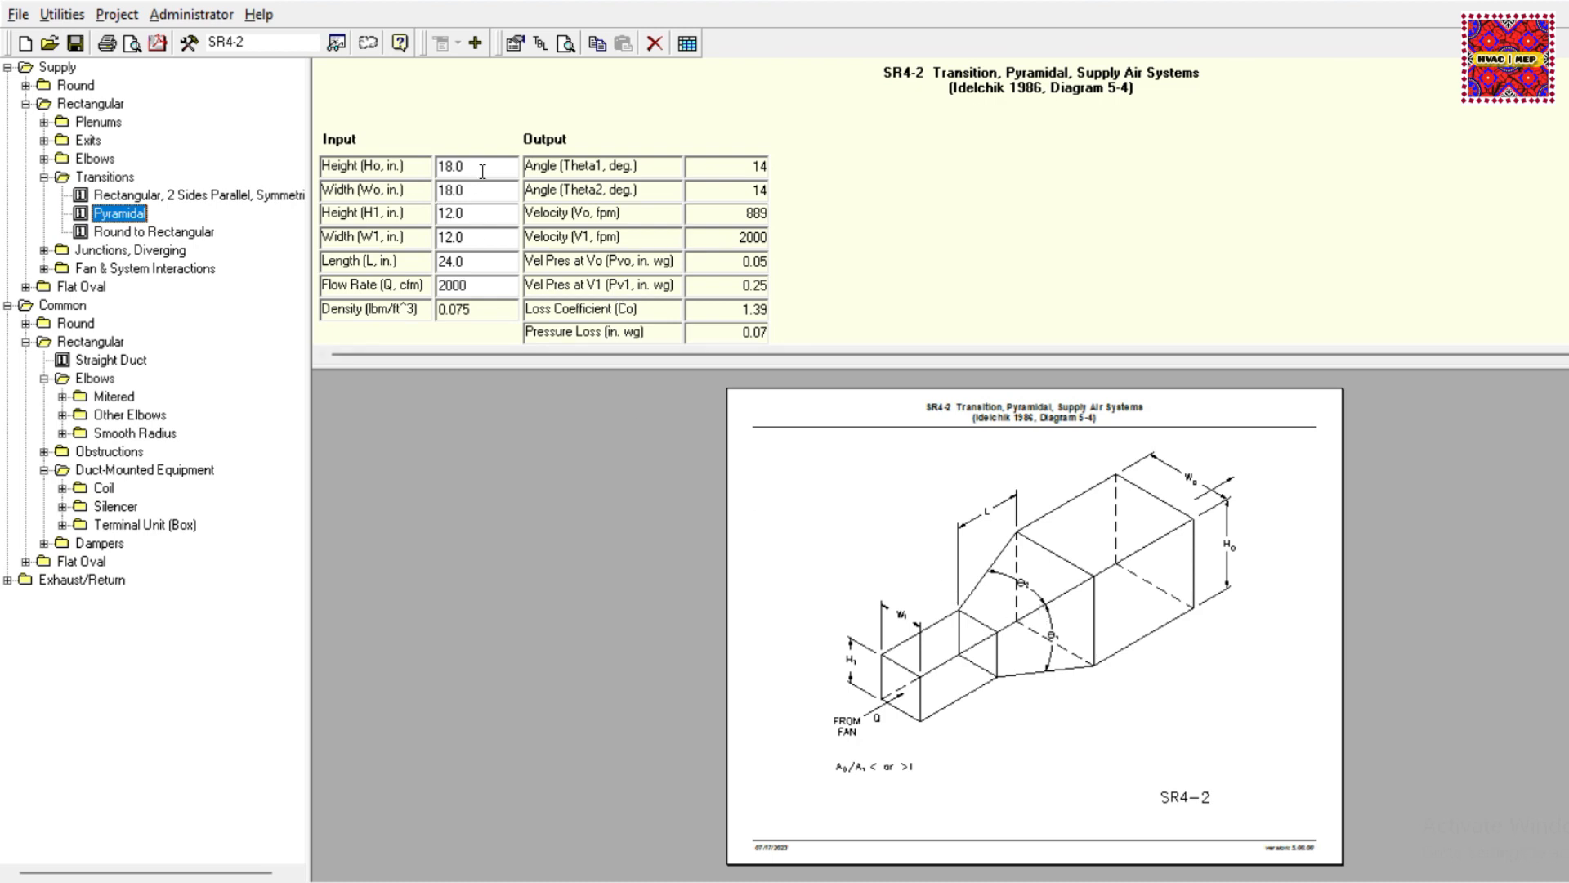
- Check the first reducer's size in the Excel sheet and set the pyramidal transition to Ho 16, Wo 26, H1 16 and W1 24 in
key("alt+Tab")
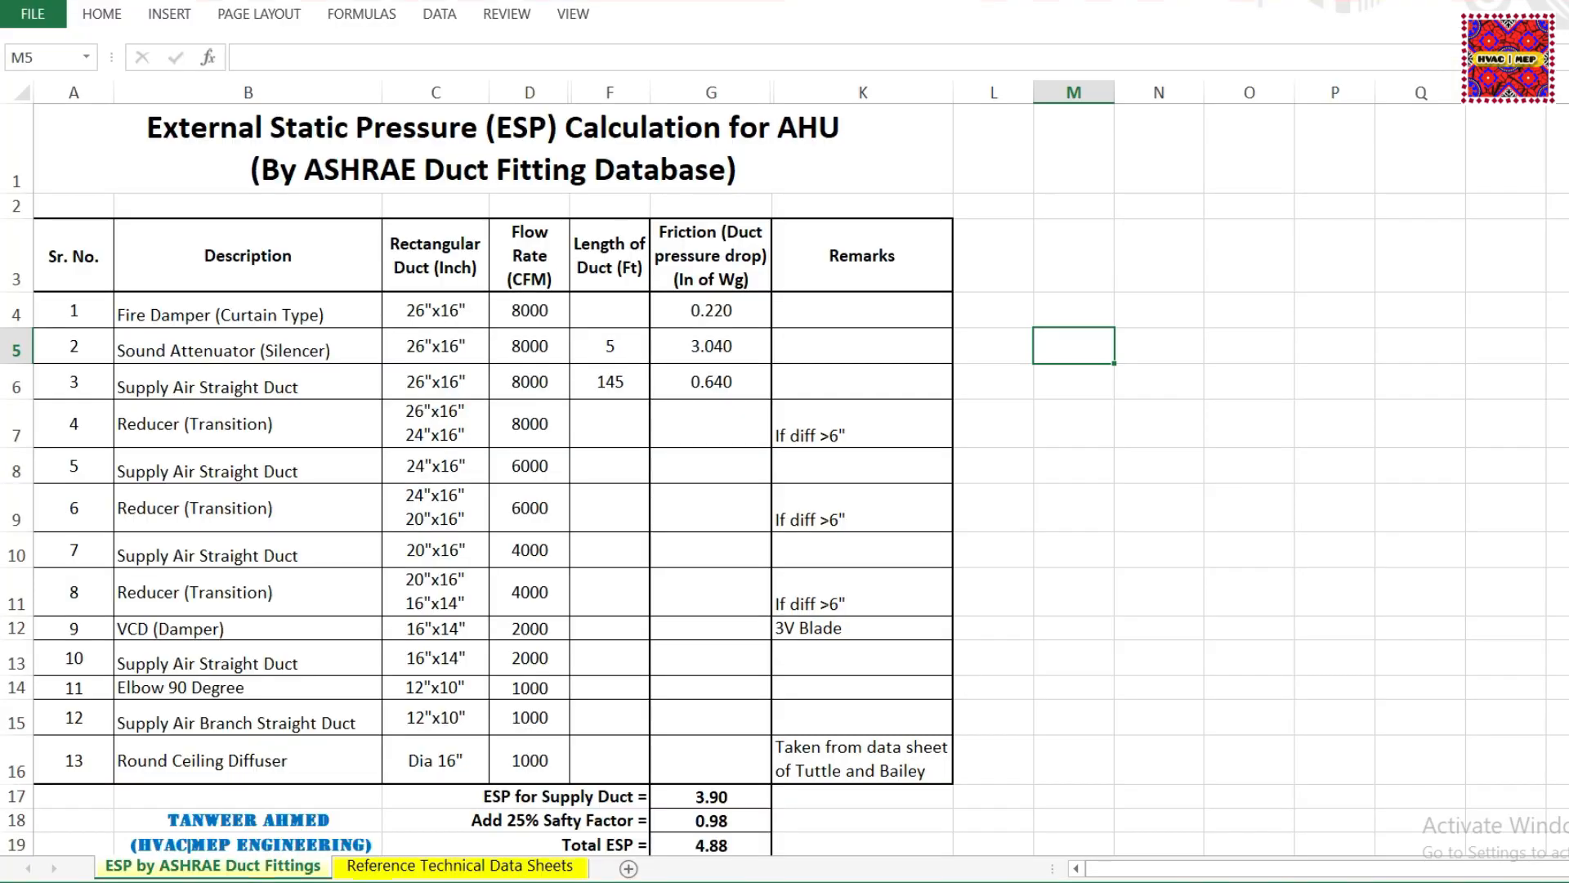
left_click(460, 413)
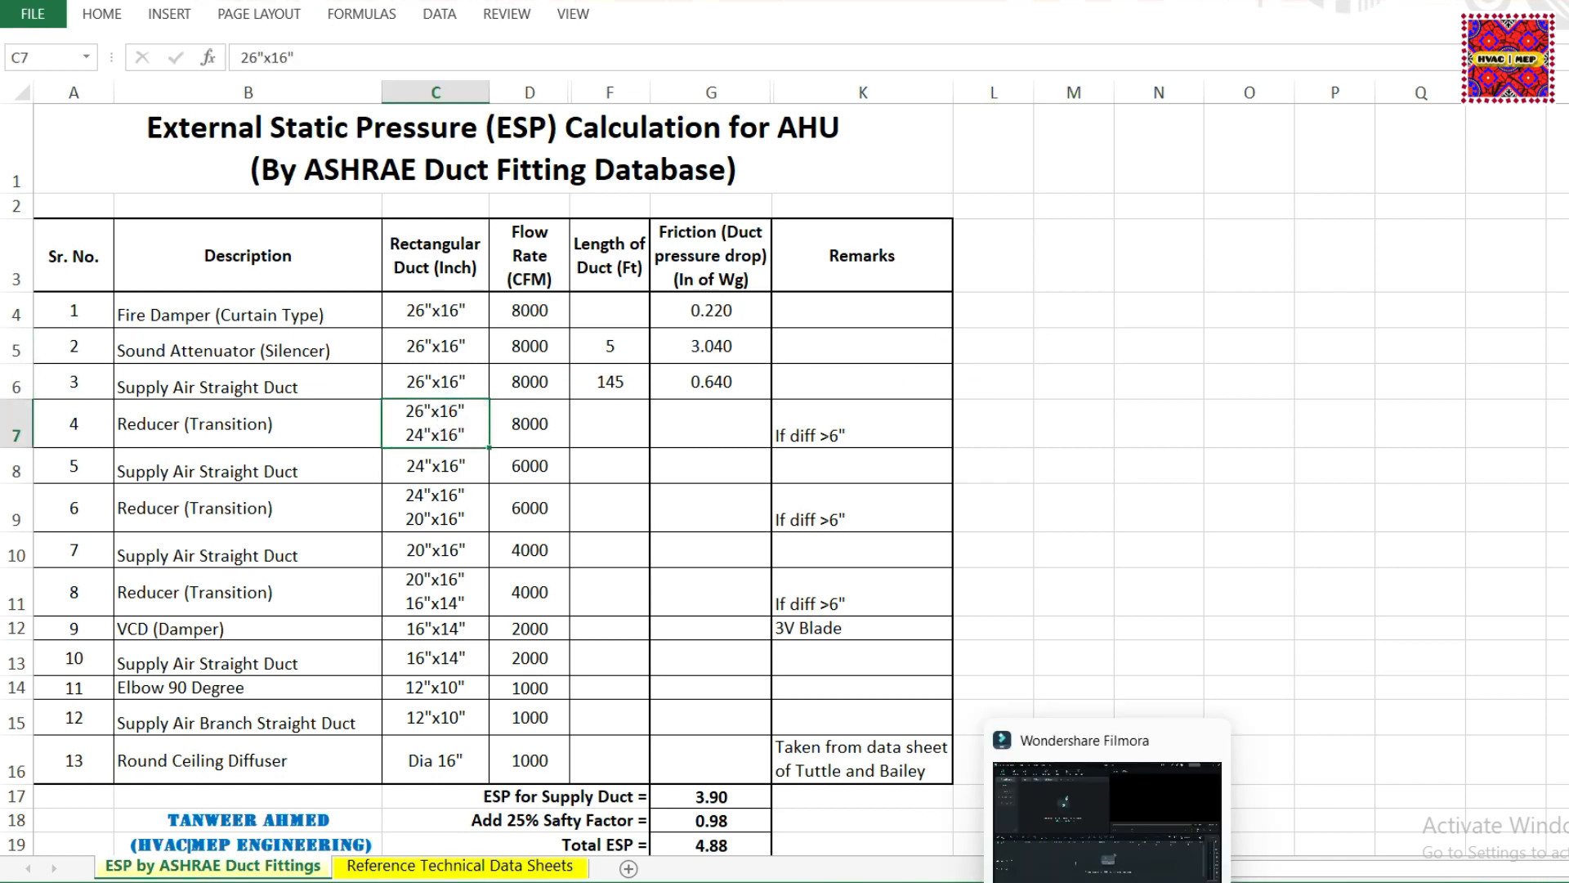
left_click(1007, 882)
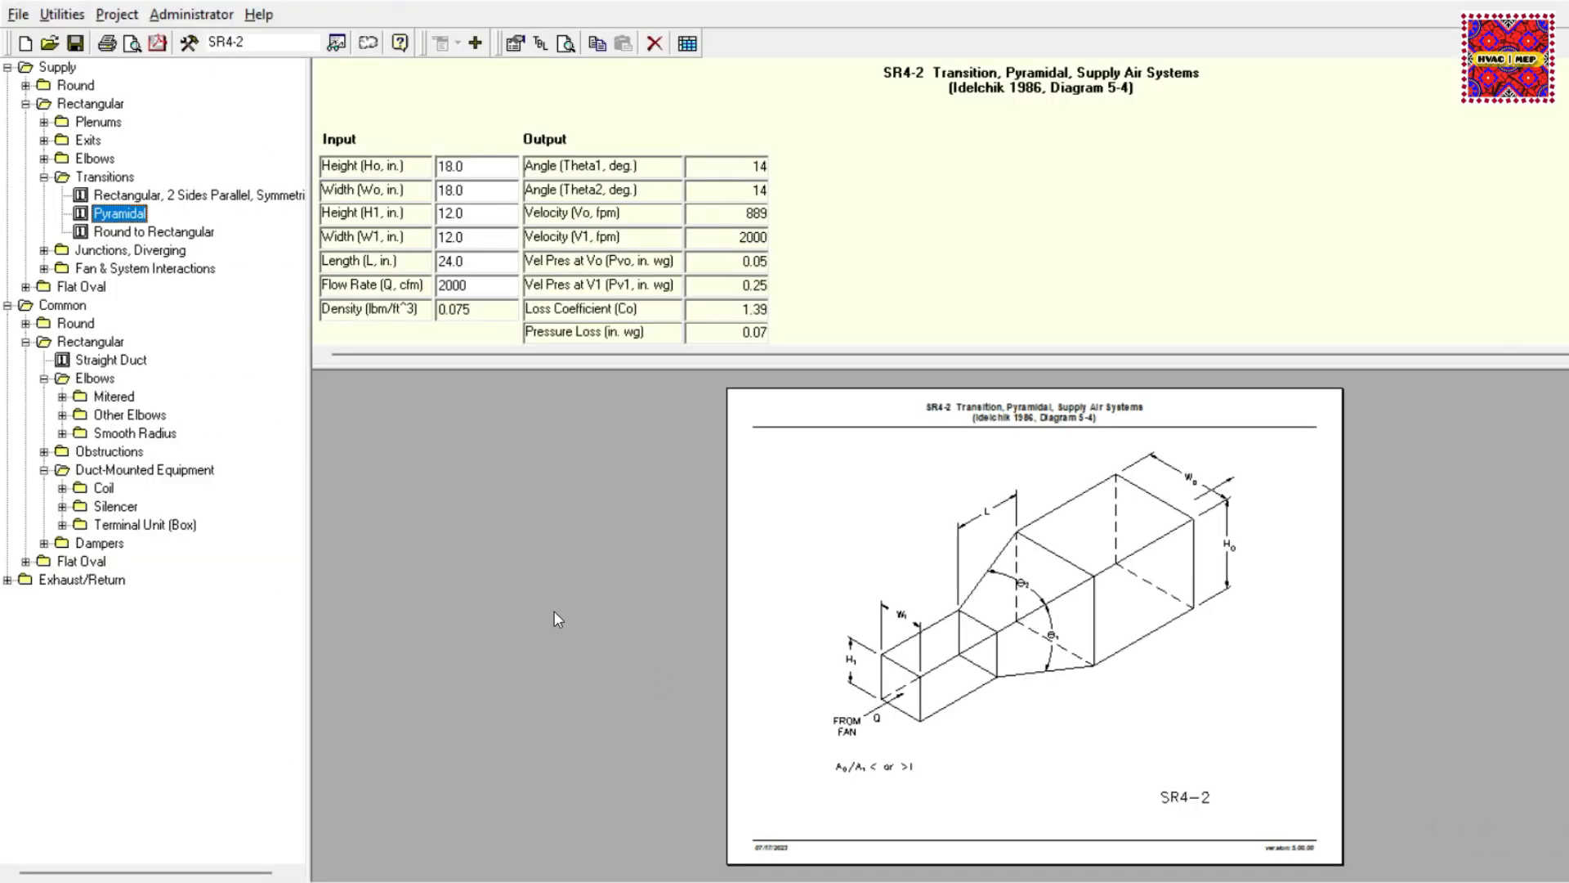
double_click(485, 162)
type("16")
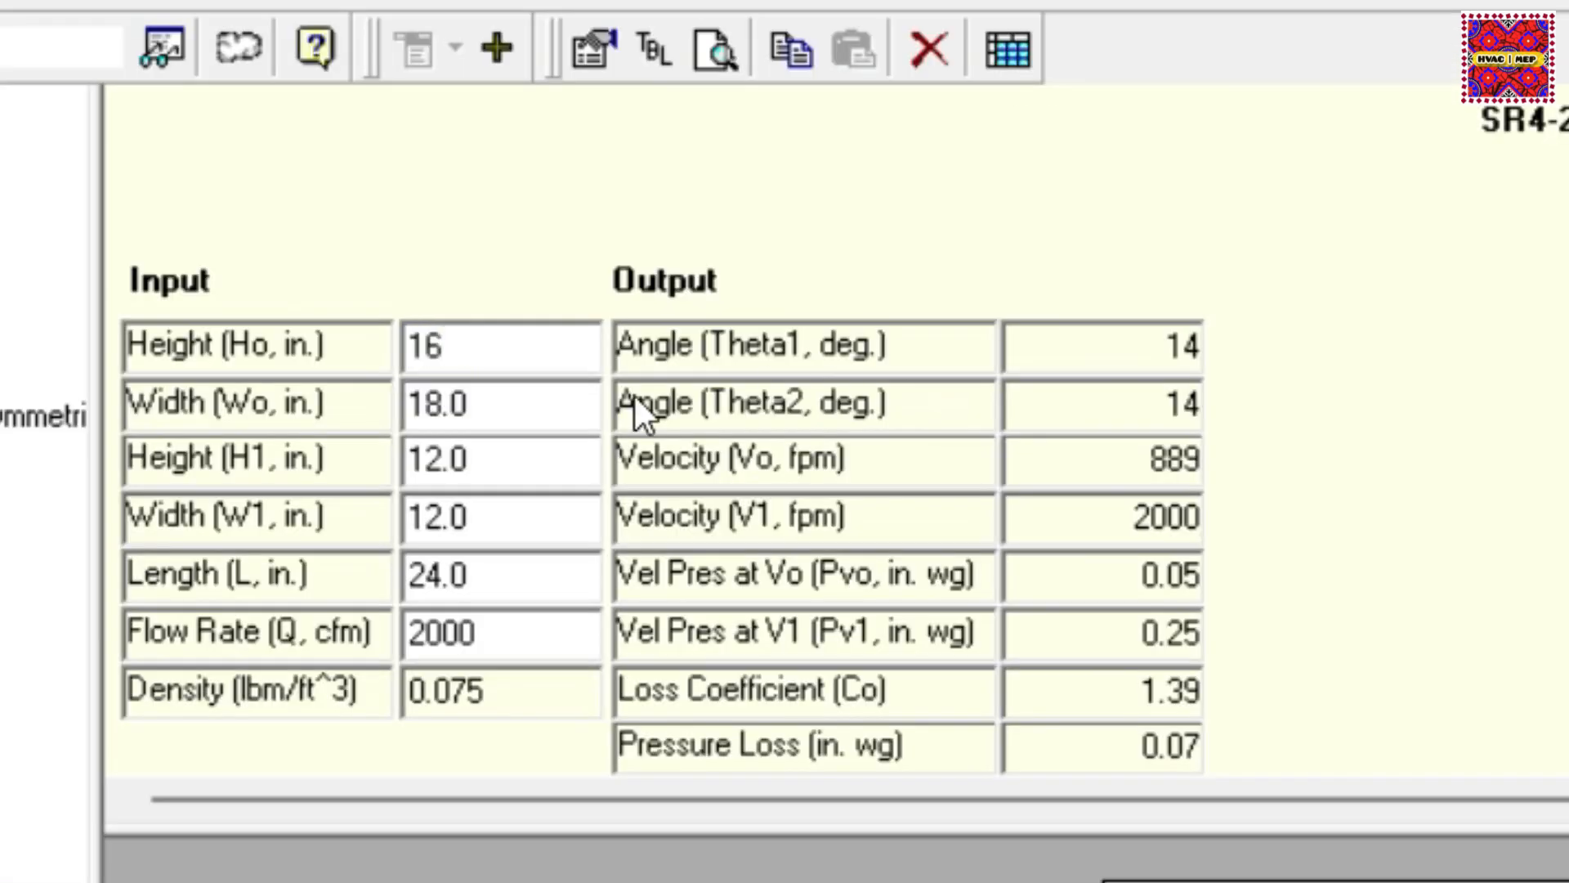
double_click(497, 407)
type("26")
double_click(495, 456)
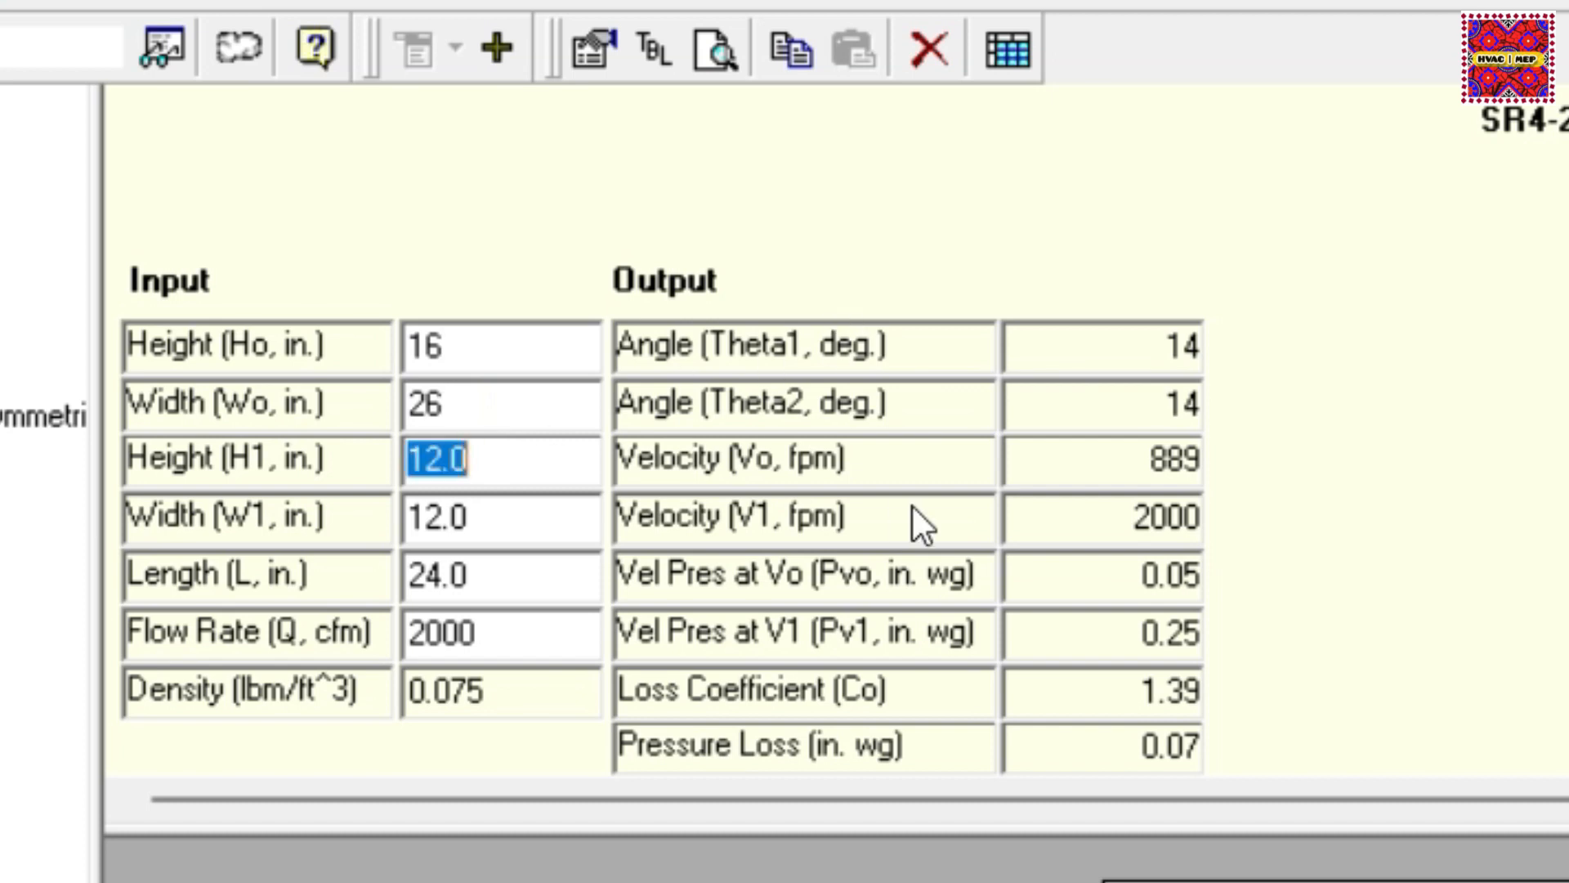
type("16")
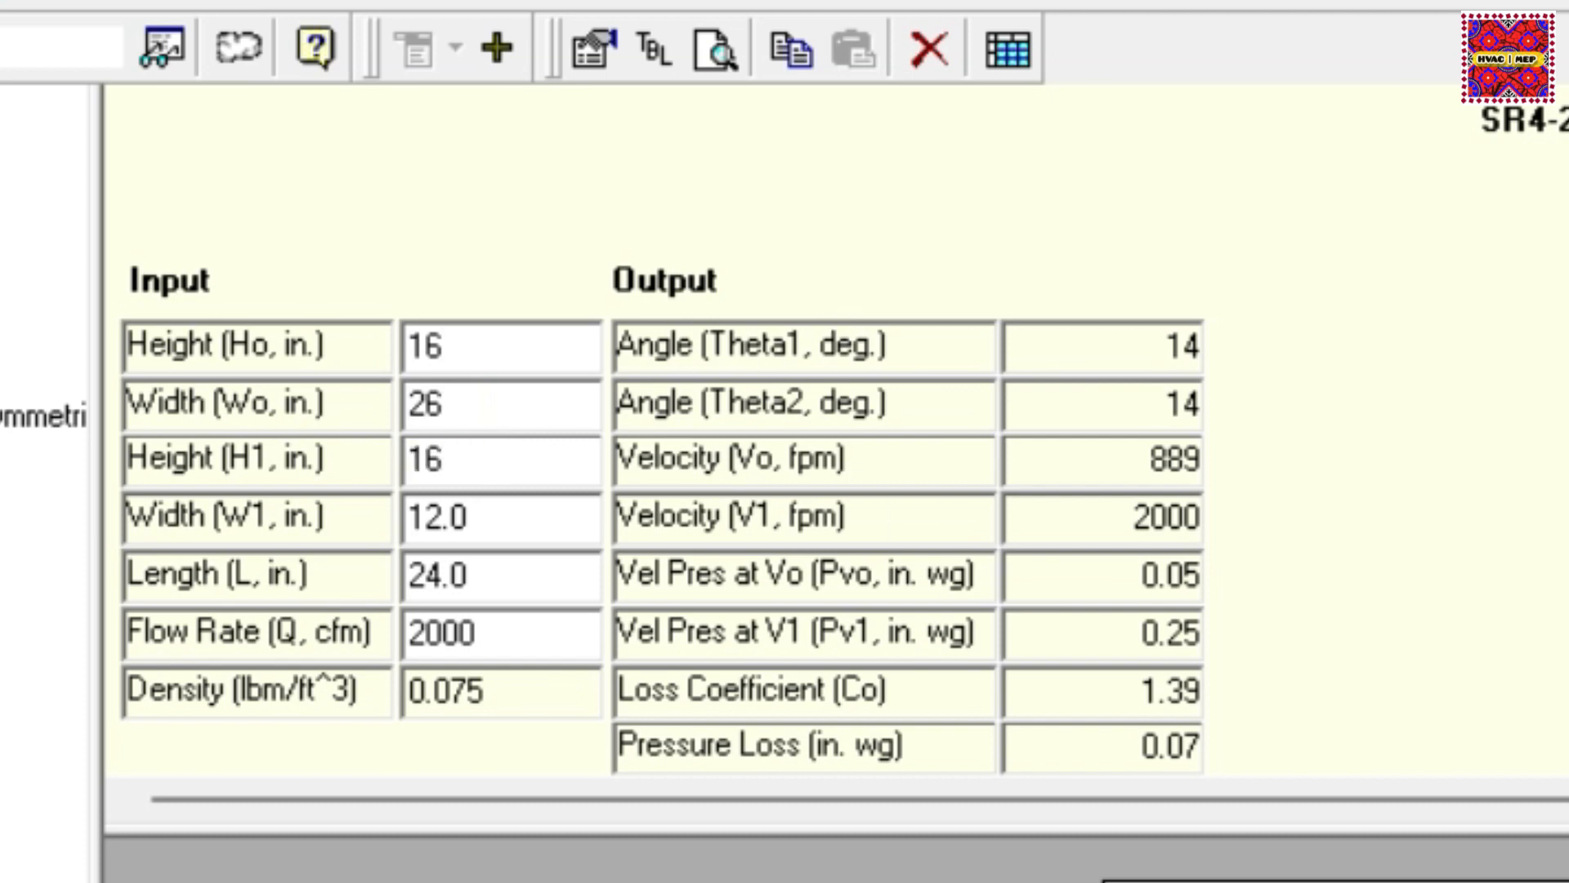
double_click(497, 521)
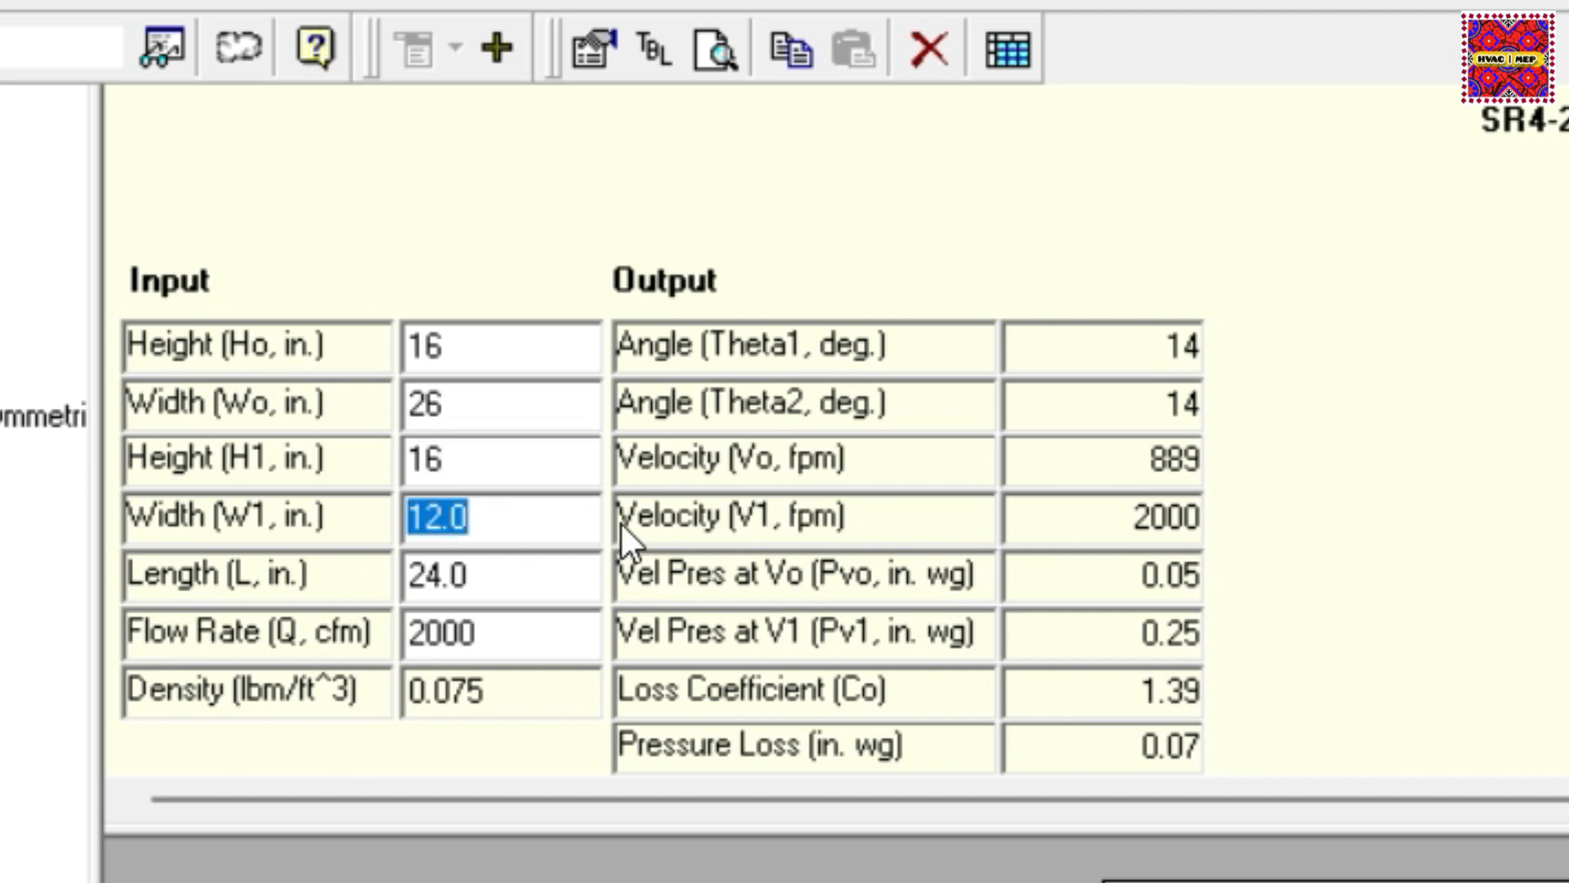
type("24")
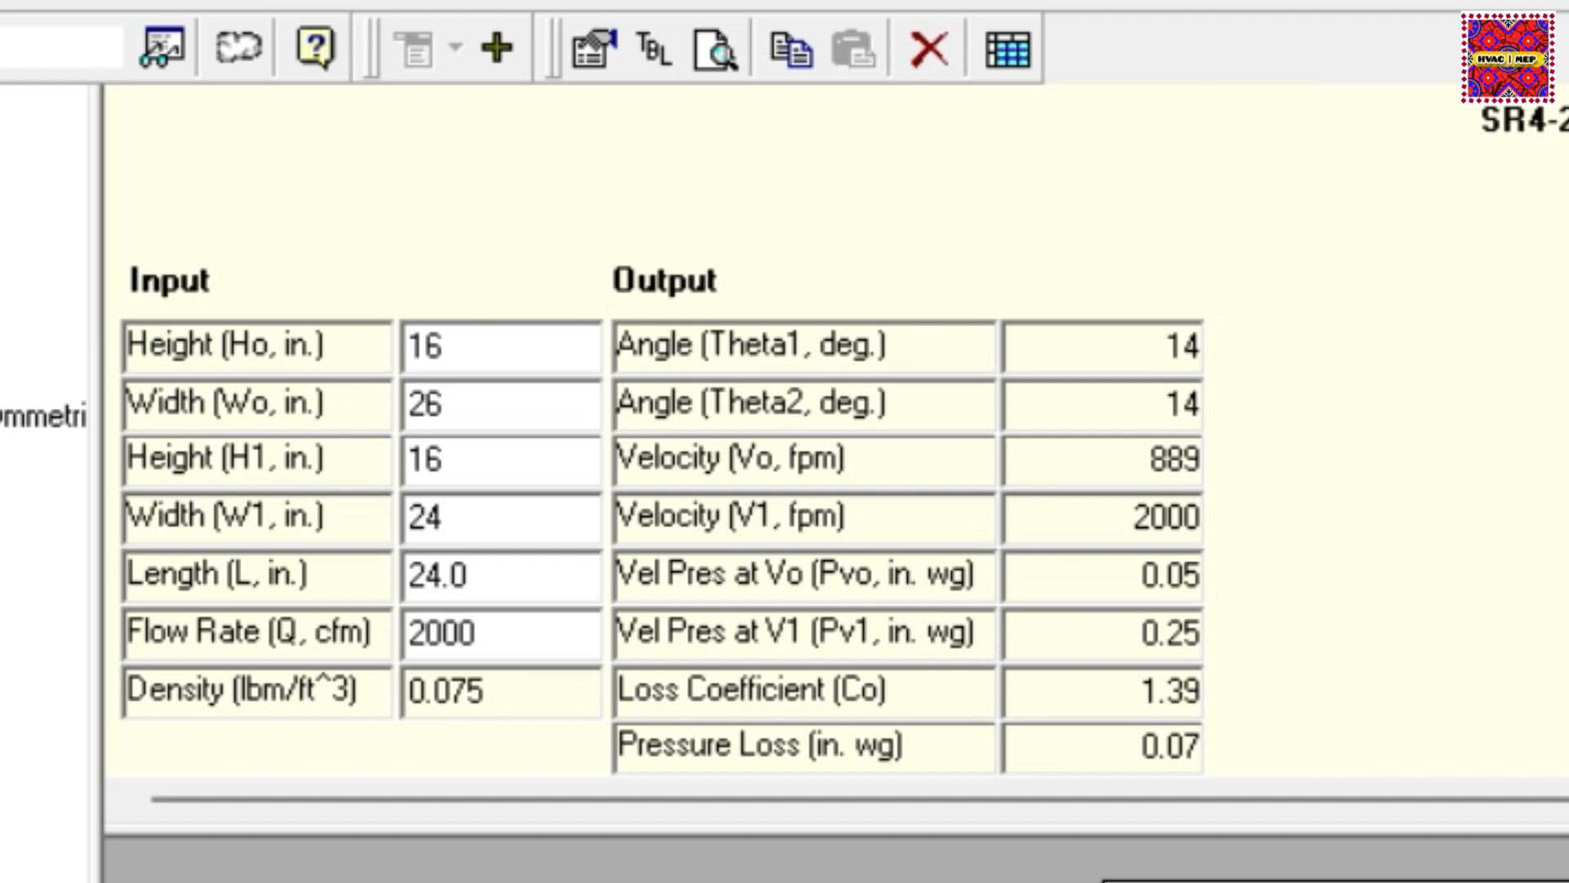
- Keep the transition length at 24 in., set the flow rate to 8000 cfm and calculate the pressure loss
double_click(512, 580)
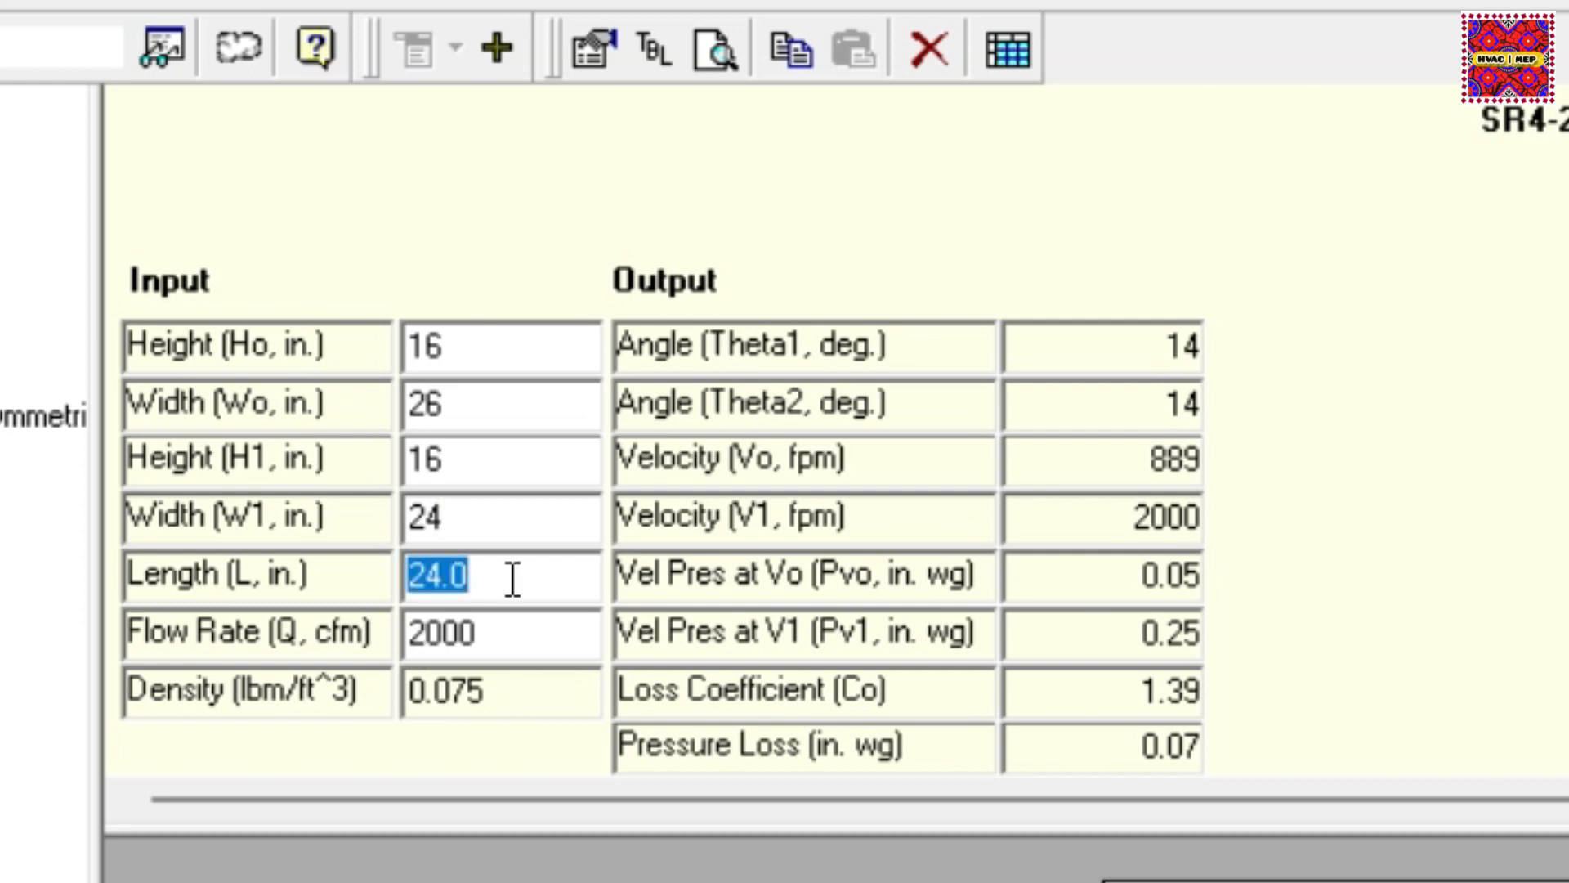
left_click(512, 580)
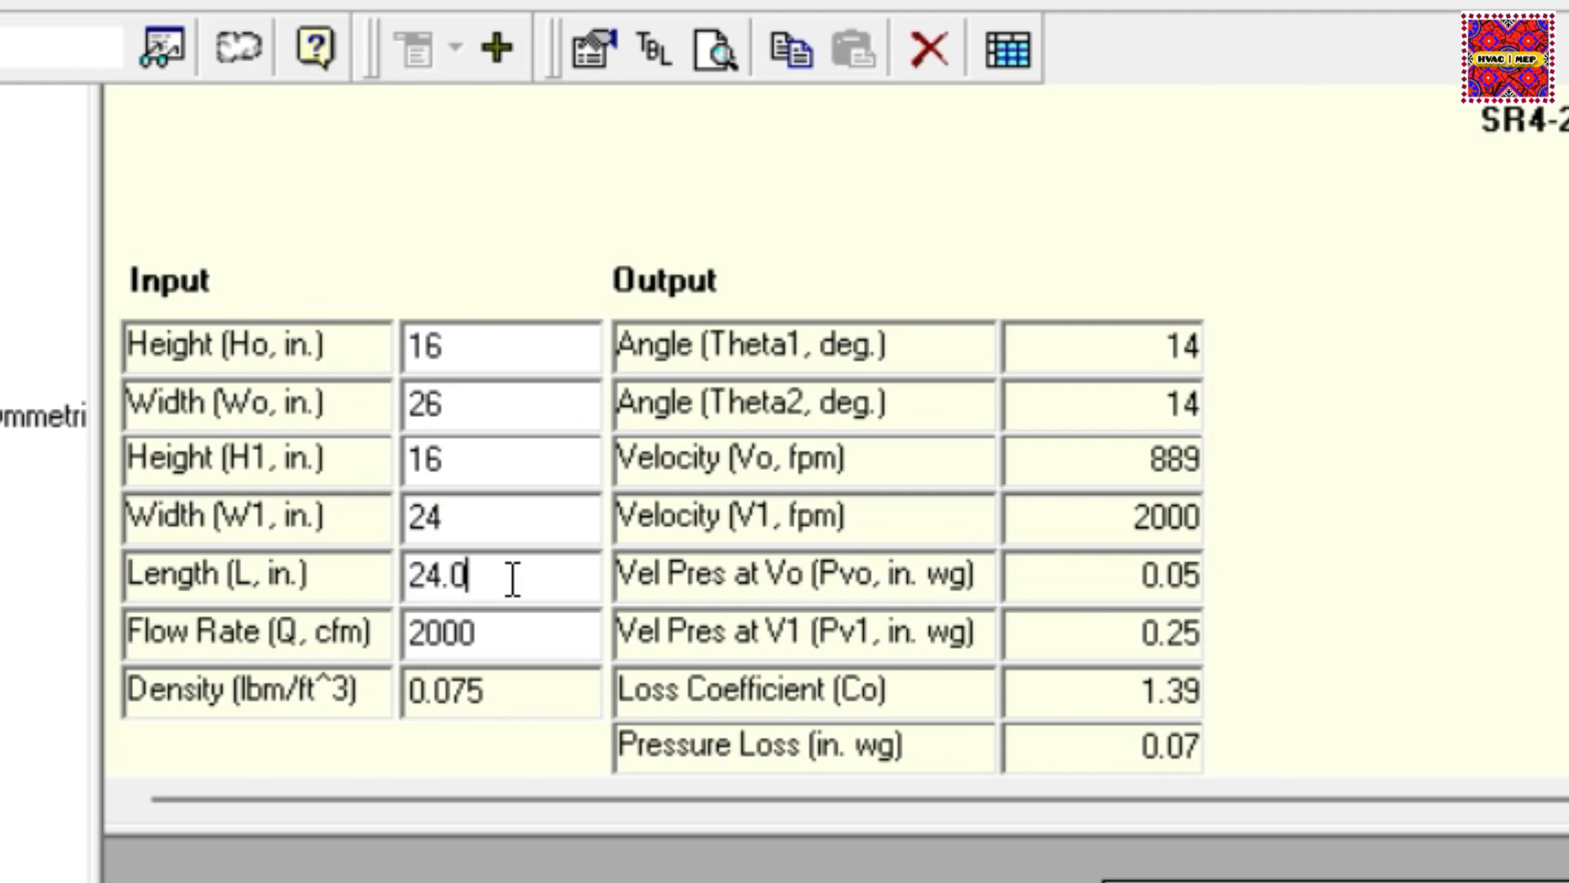
double_click(518, 630)
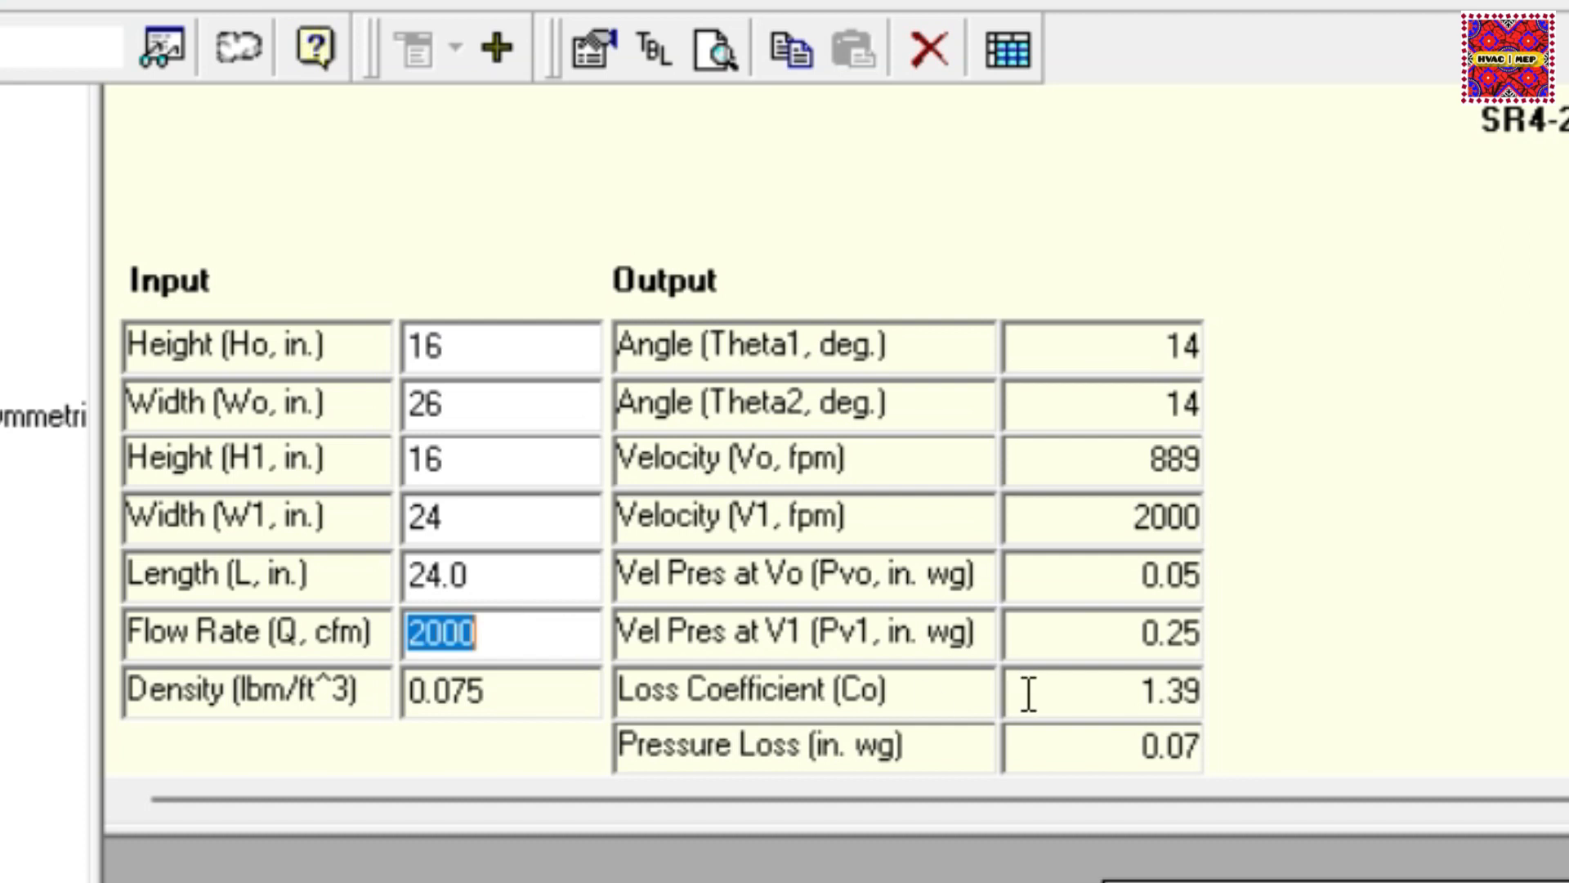
type("9")
key("BackSpace")
type("8")
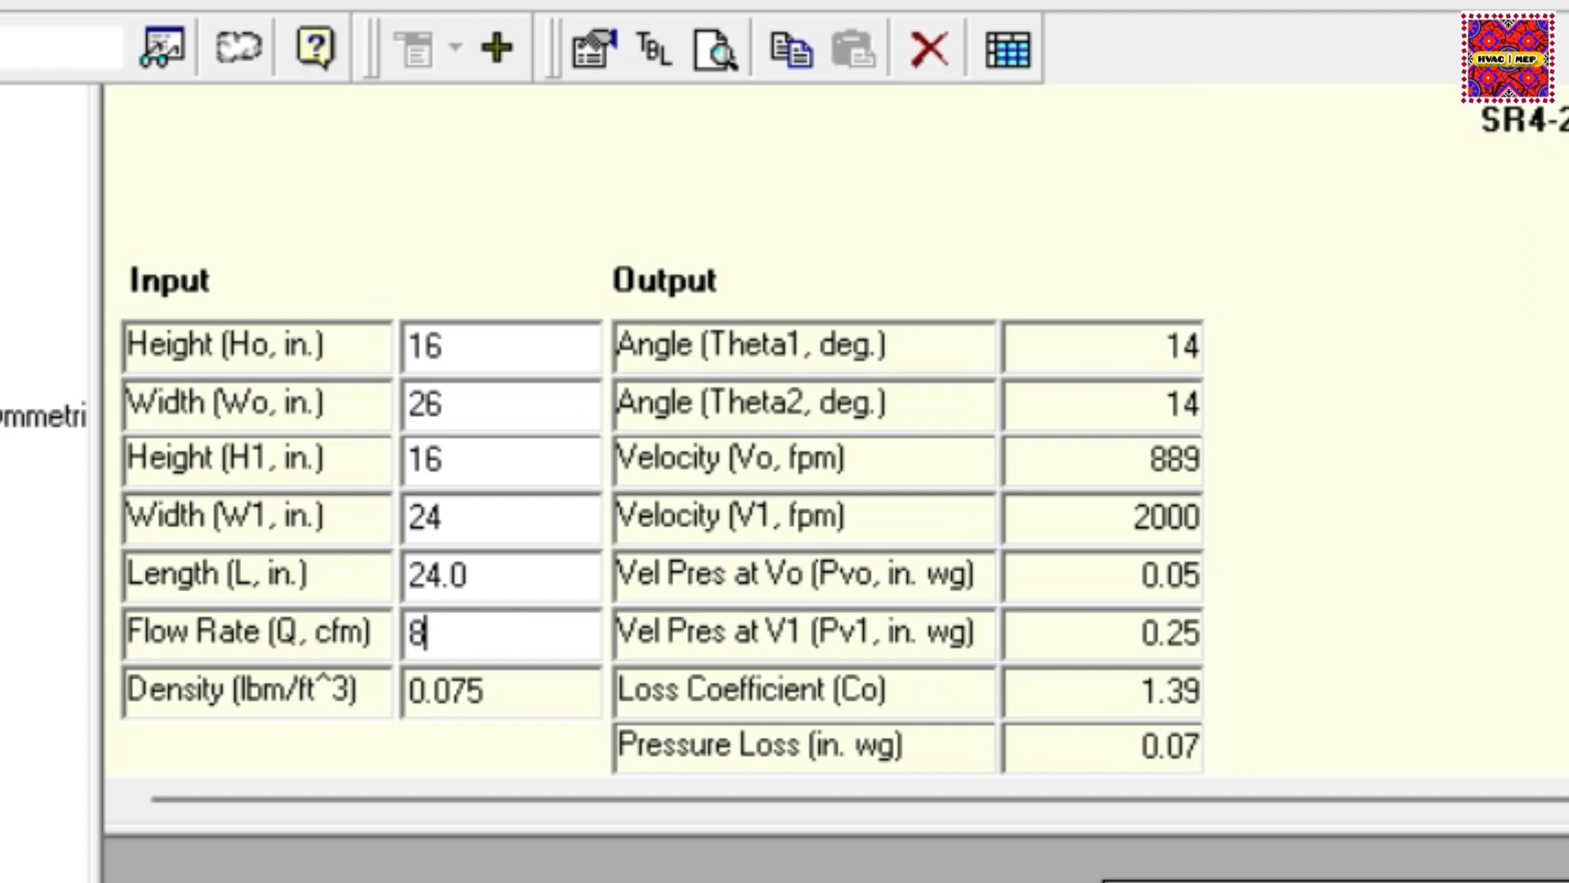
type("000")
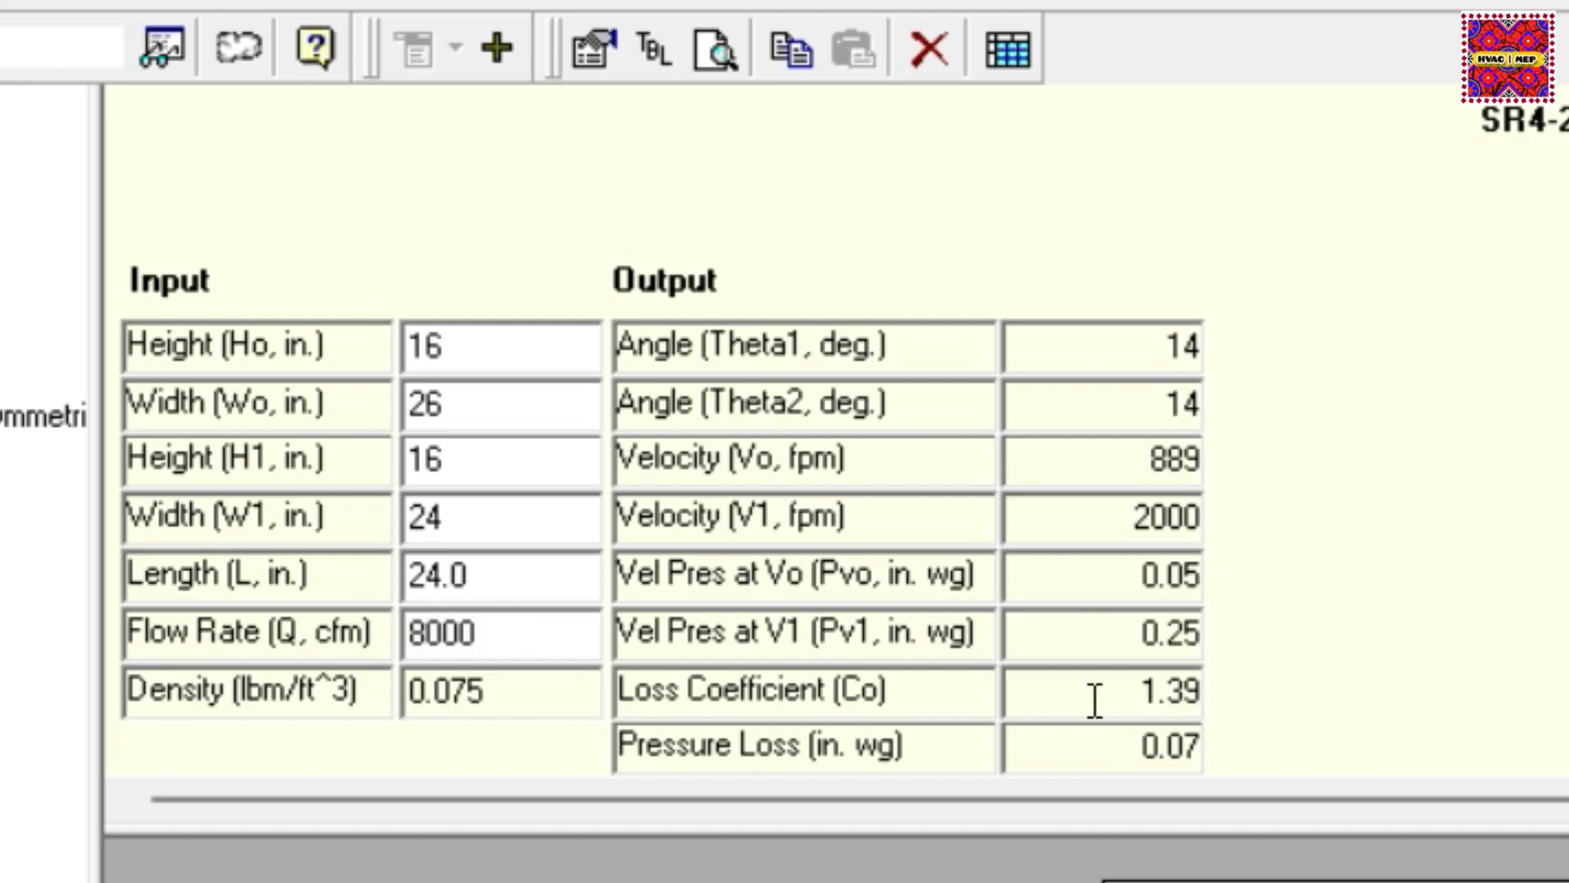
scroll(1384, 488, "down", 2)
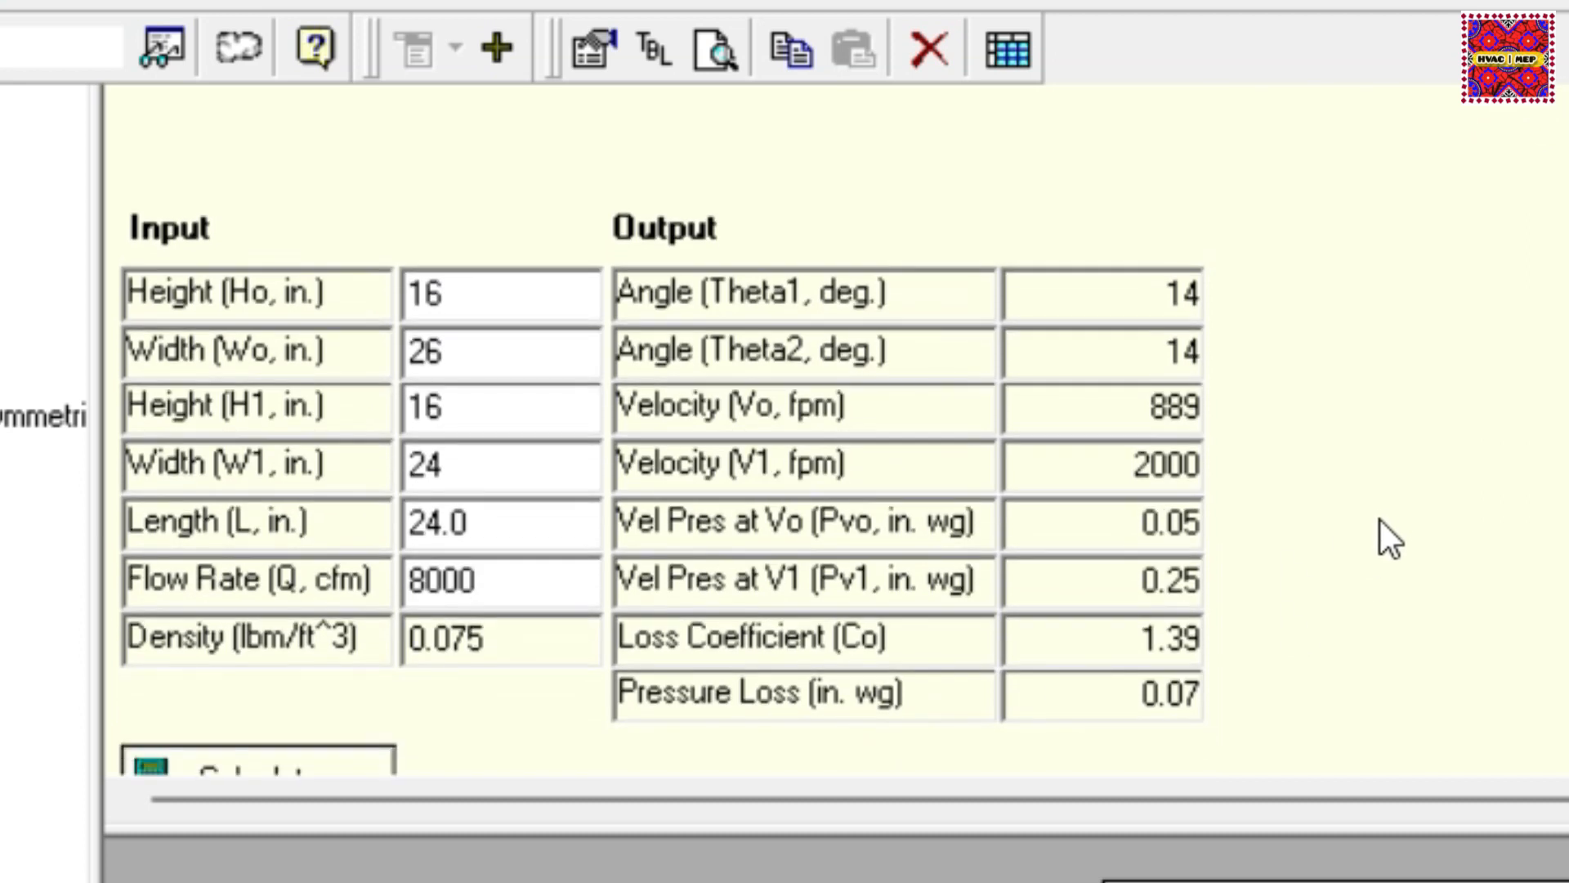
left_click(350, 756)
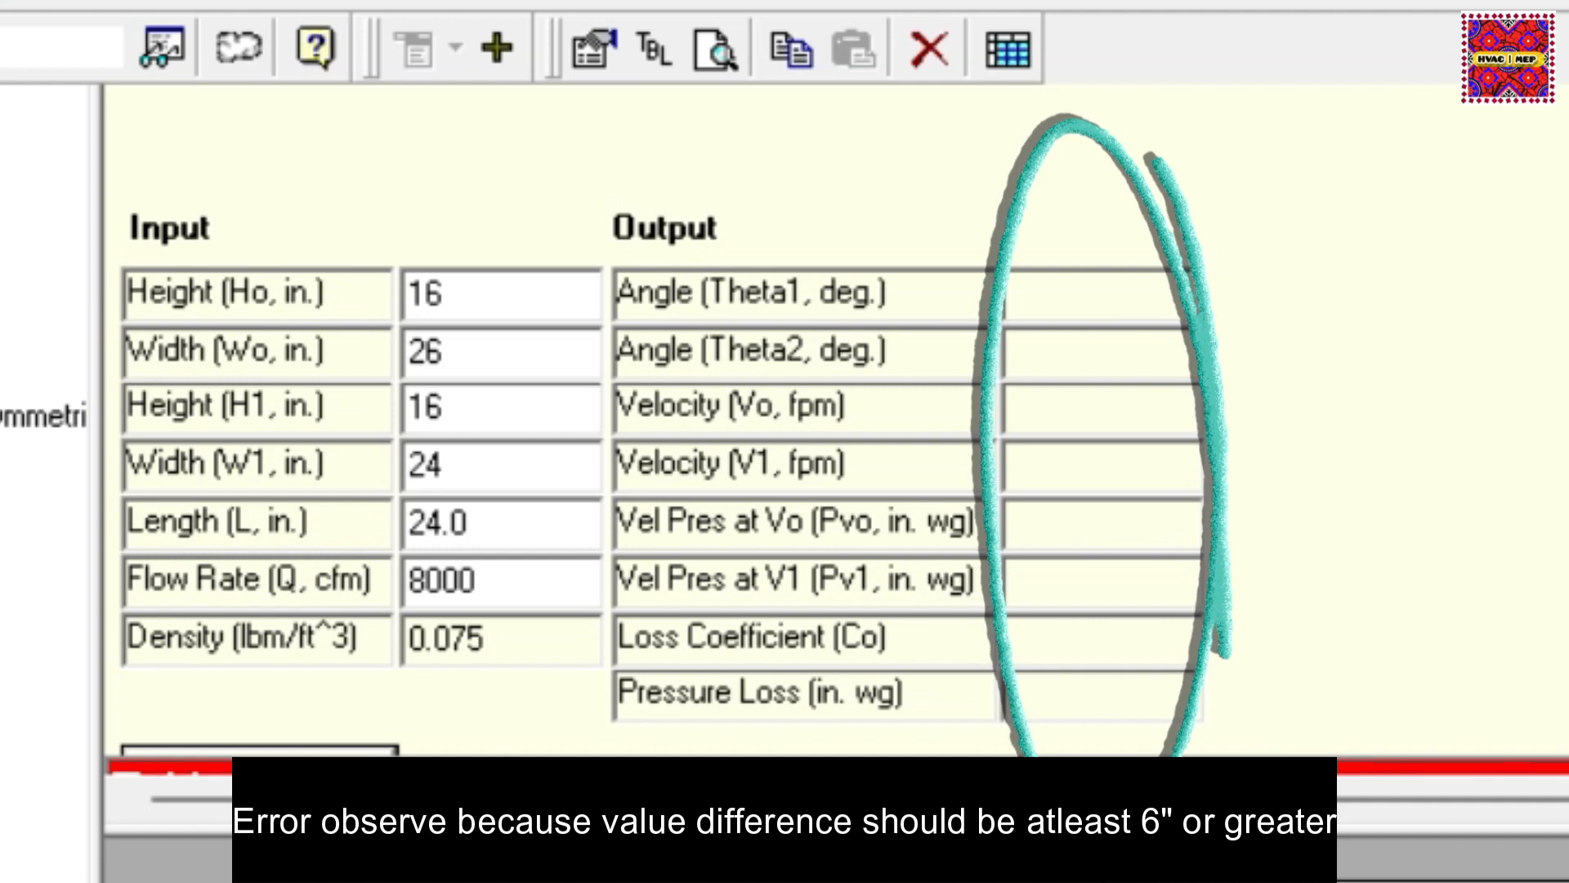
- Set the transition's width W1 to 20 in. and recalculate its pressure loss
scroll(560, 490, "up", 2)
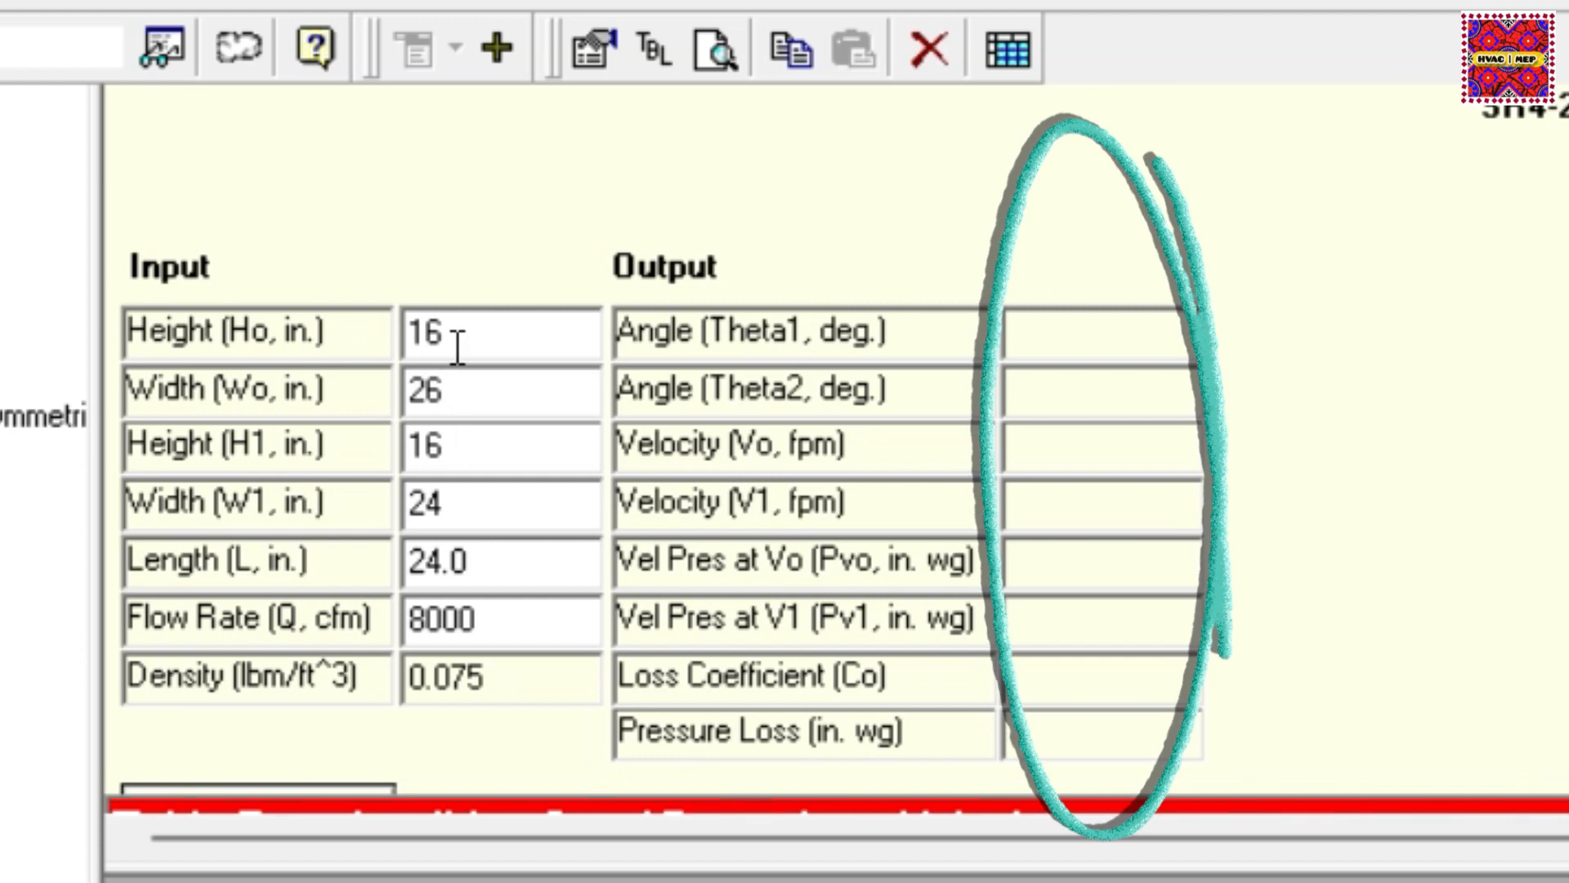
double_click(458, 498)
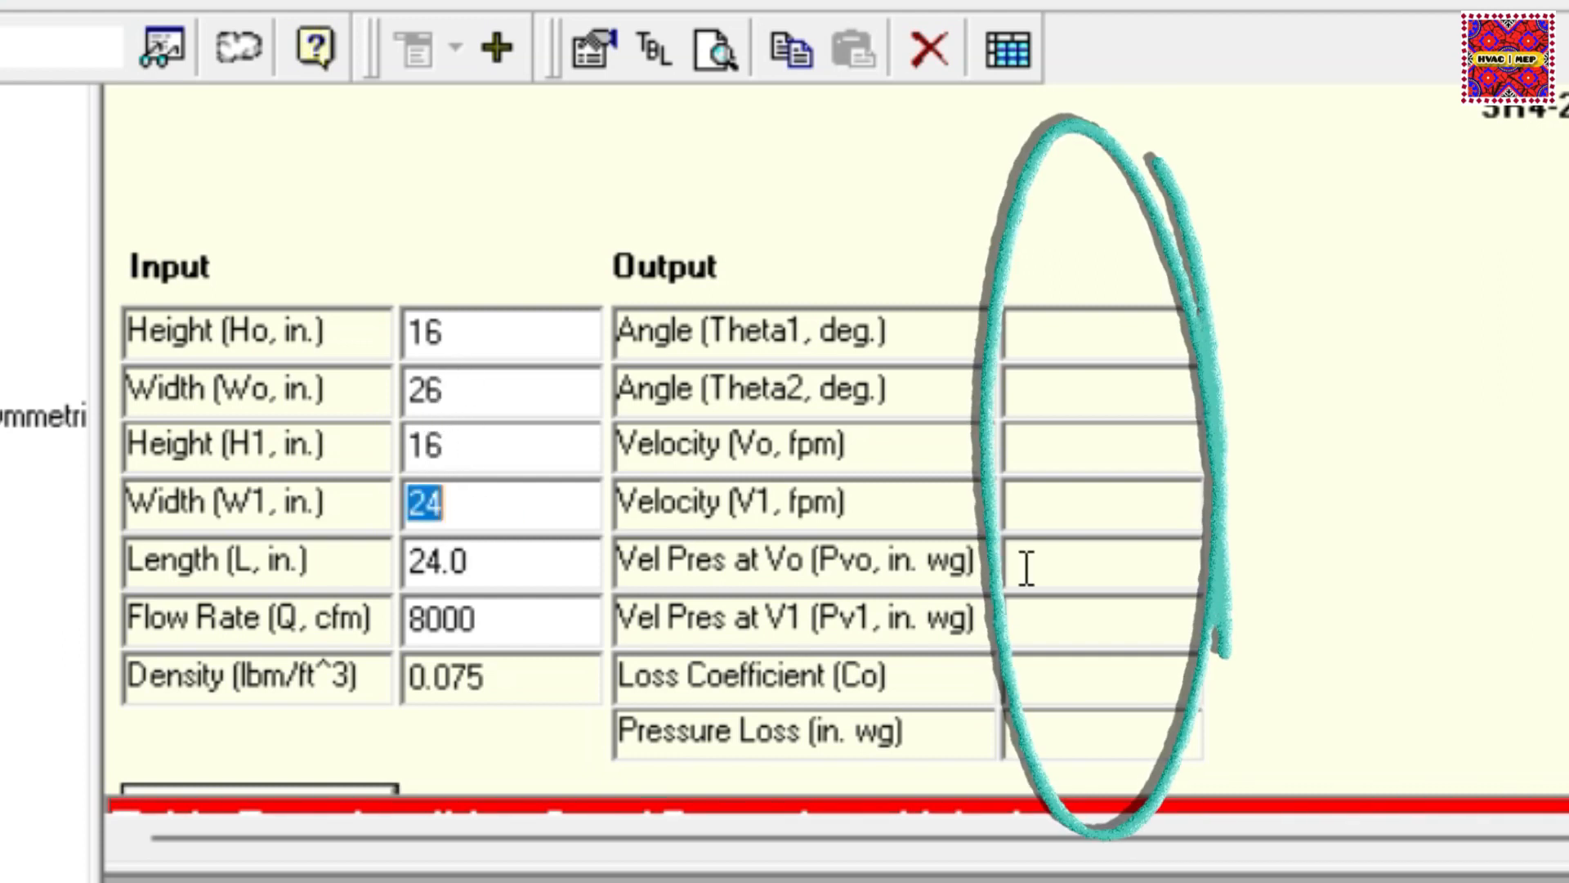
type("20")
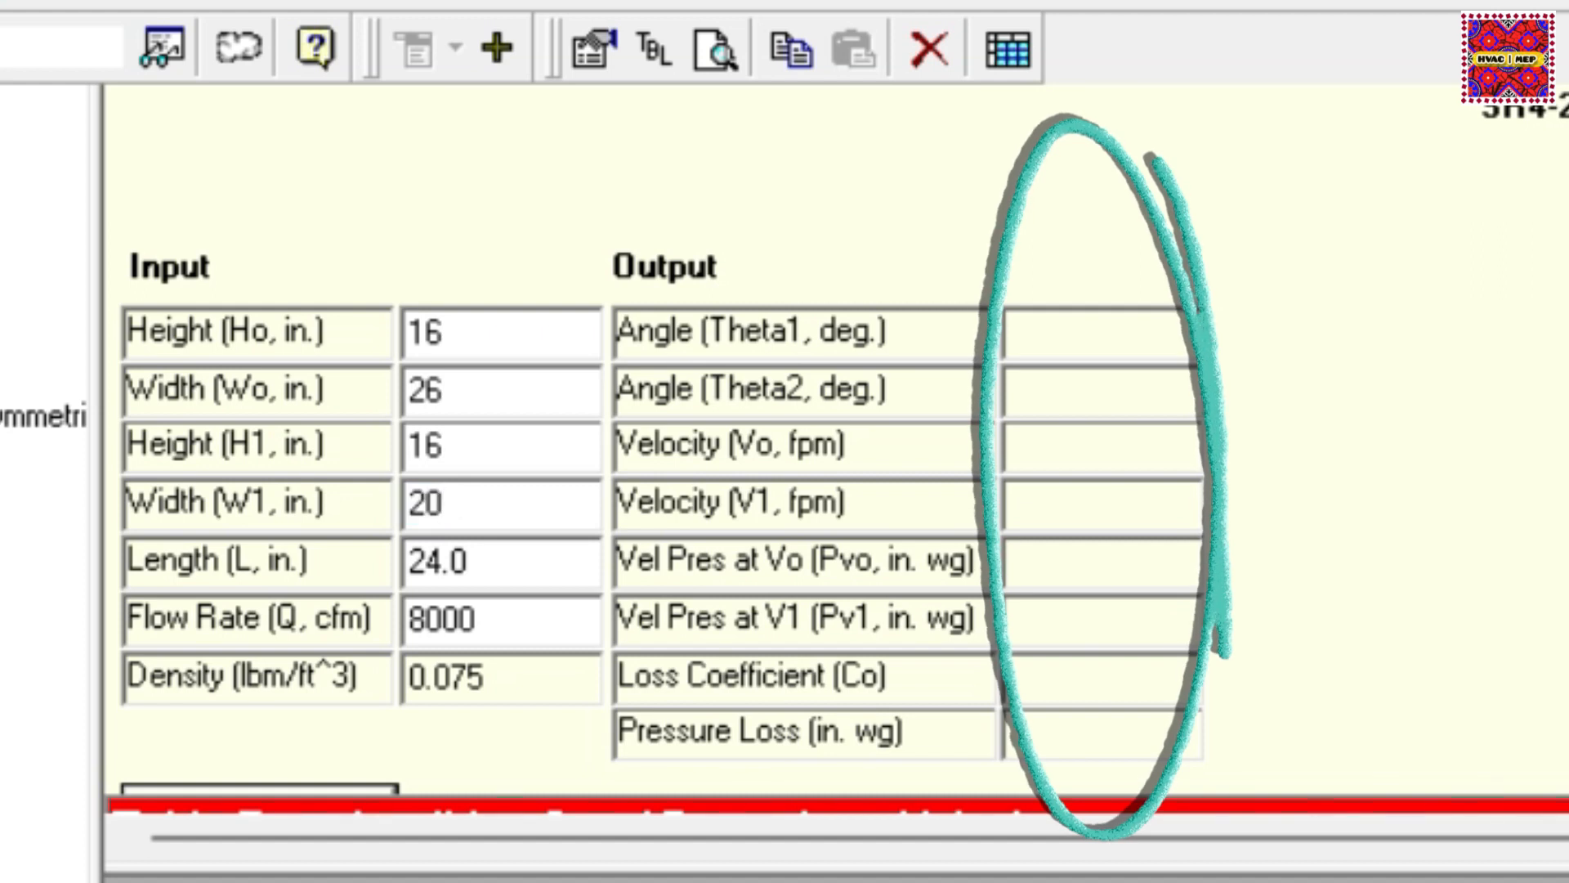
left_click(345, 793)
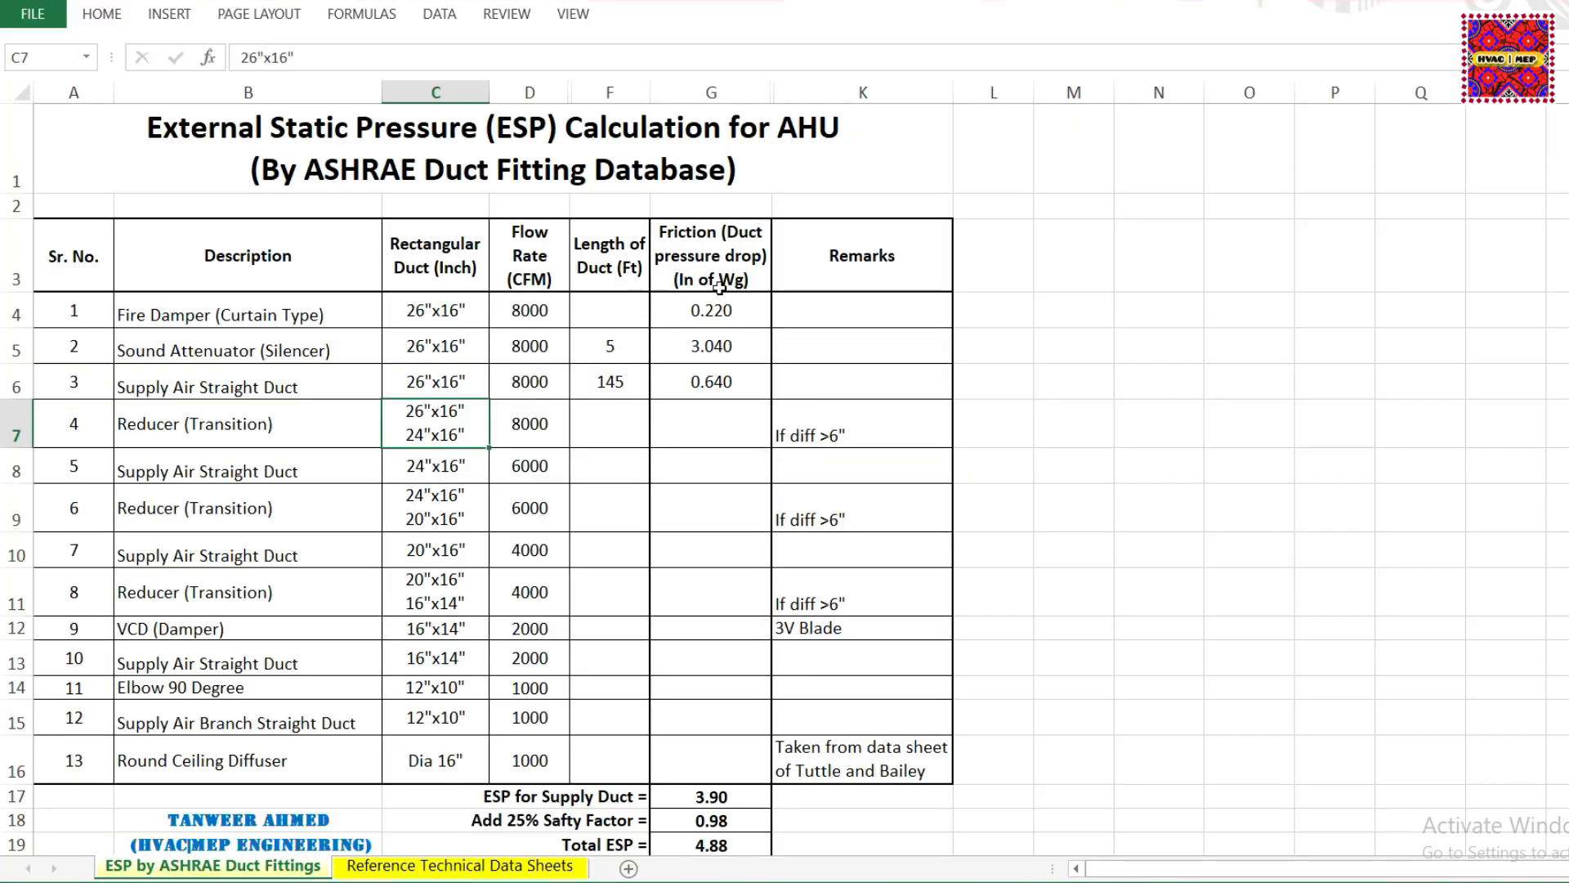
- In the Excel ESP sheet, enter 0 as the friction of the 26"x16" to 24"x16" reducer
key("Right")
key("Right")
key("Right")
key("Right")
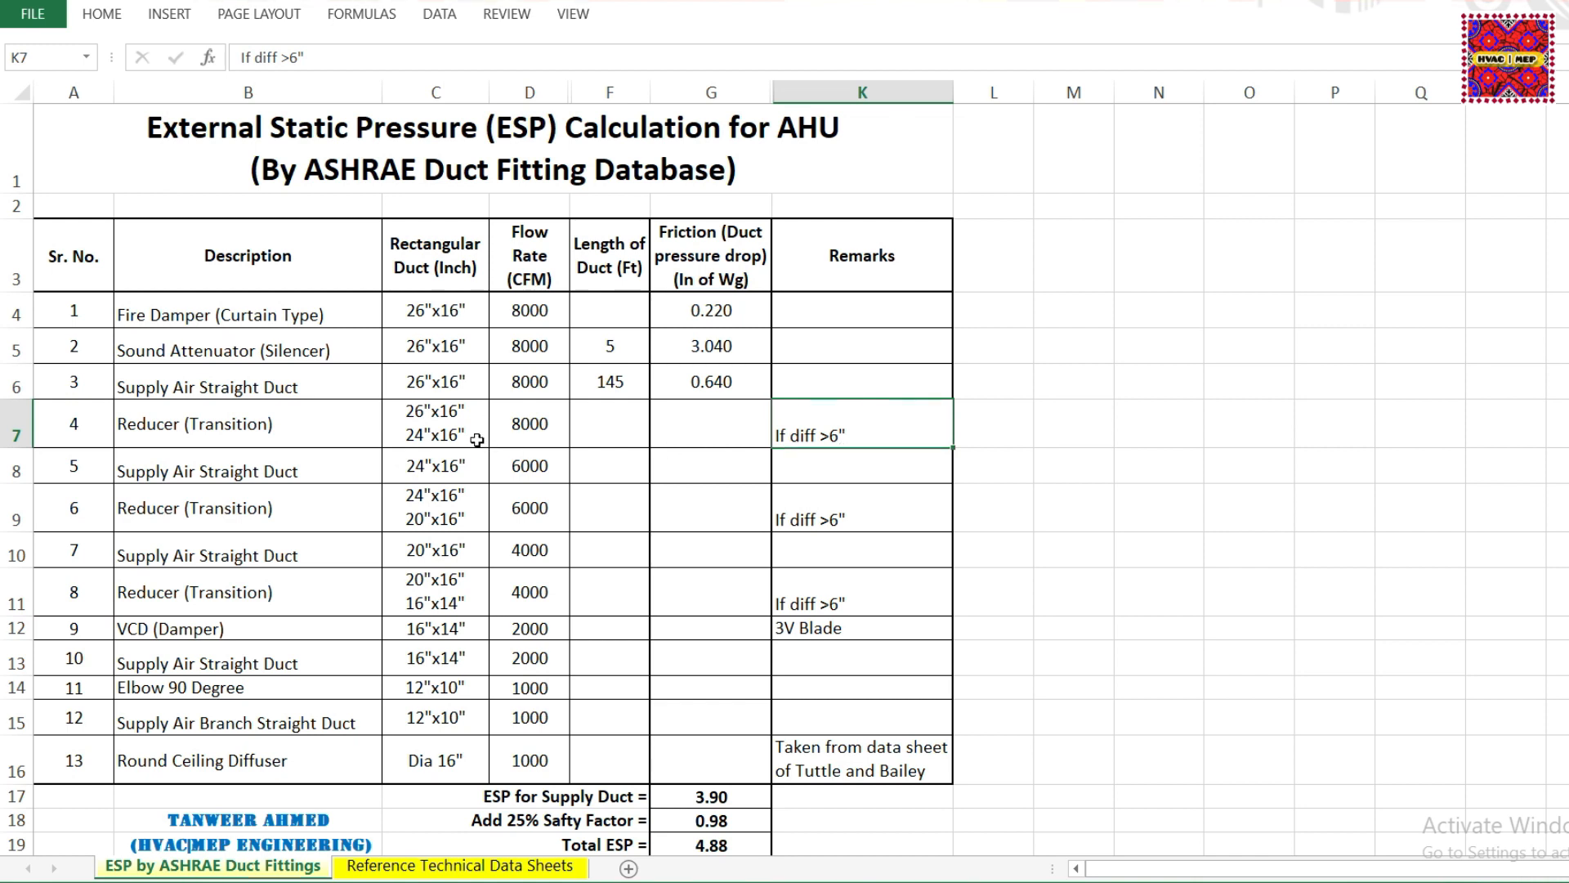
left_click(707, 434)
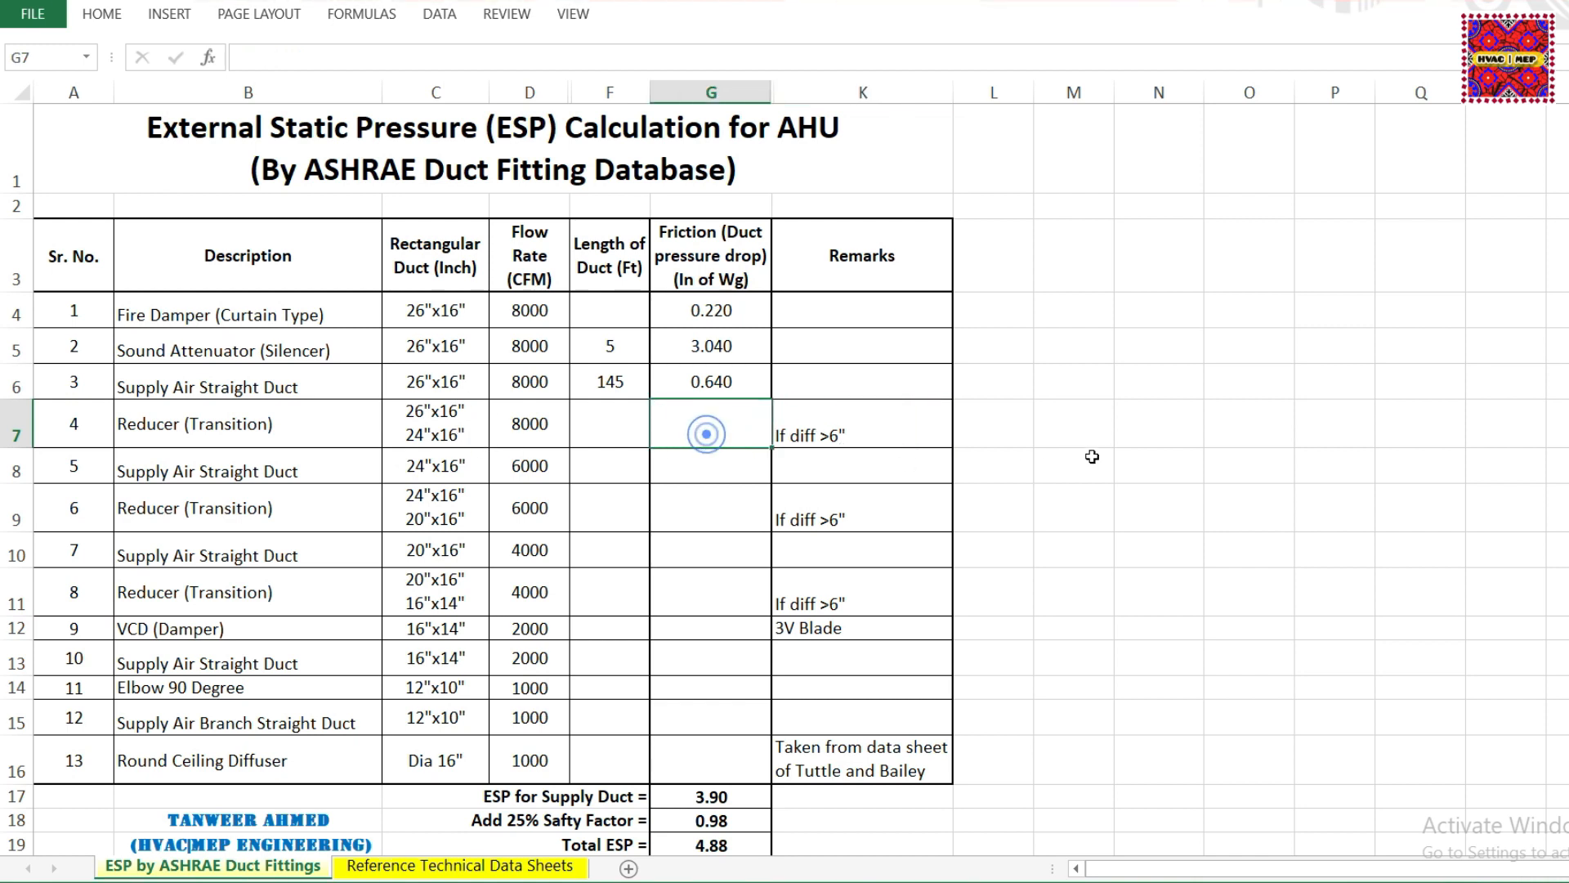
type("0..")
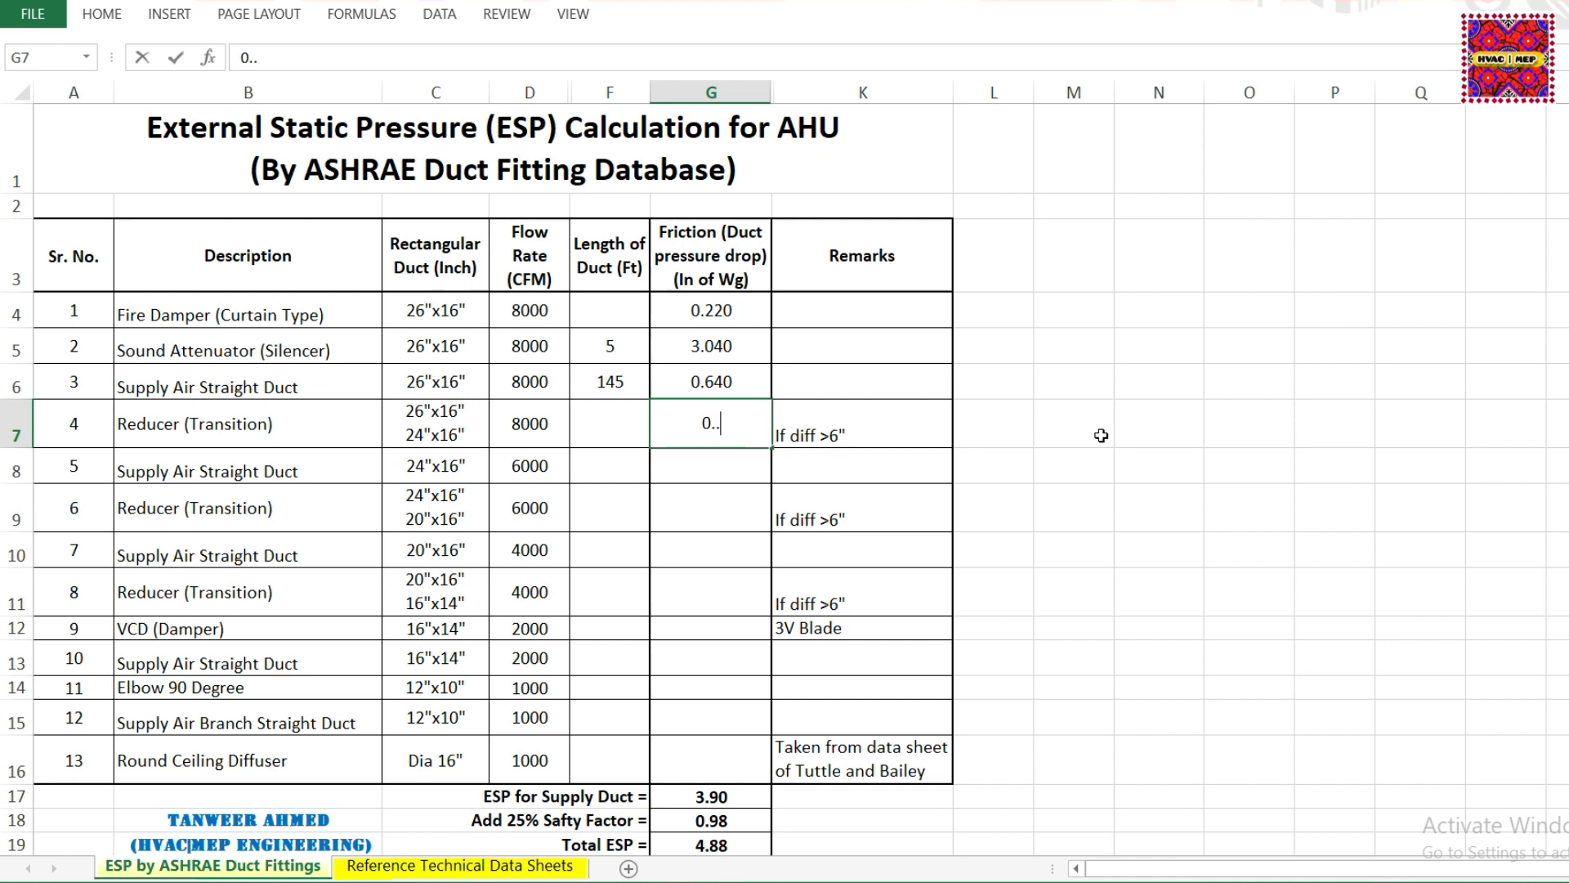
key("BackSpace")
type("0")
key("Return")
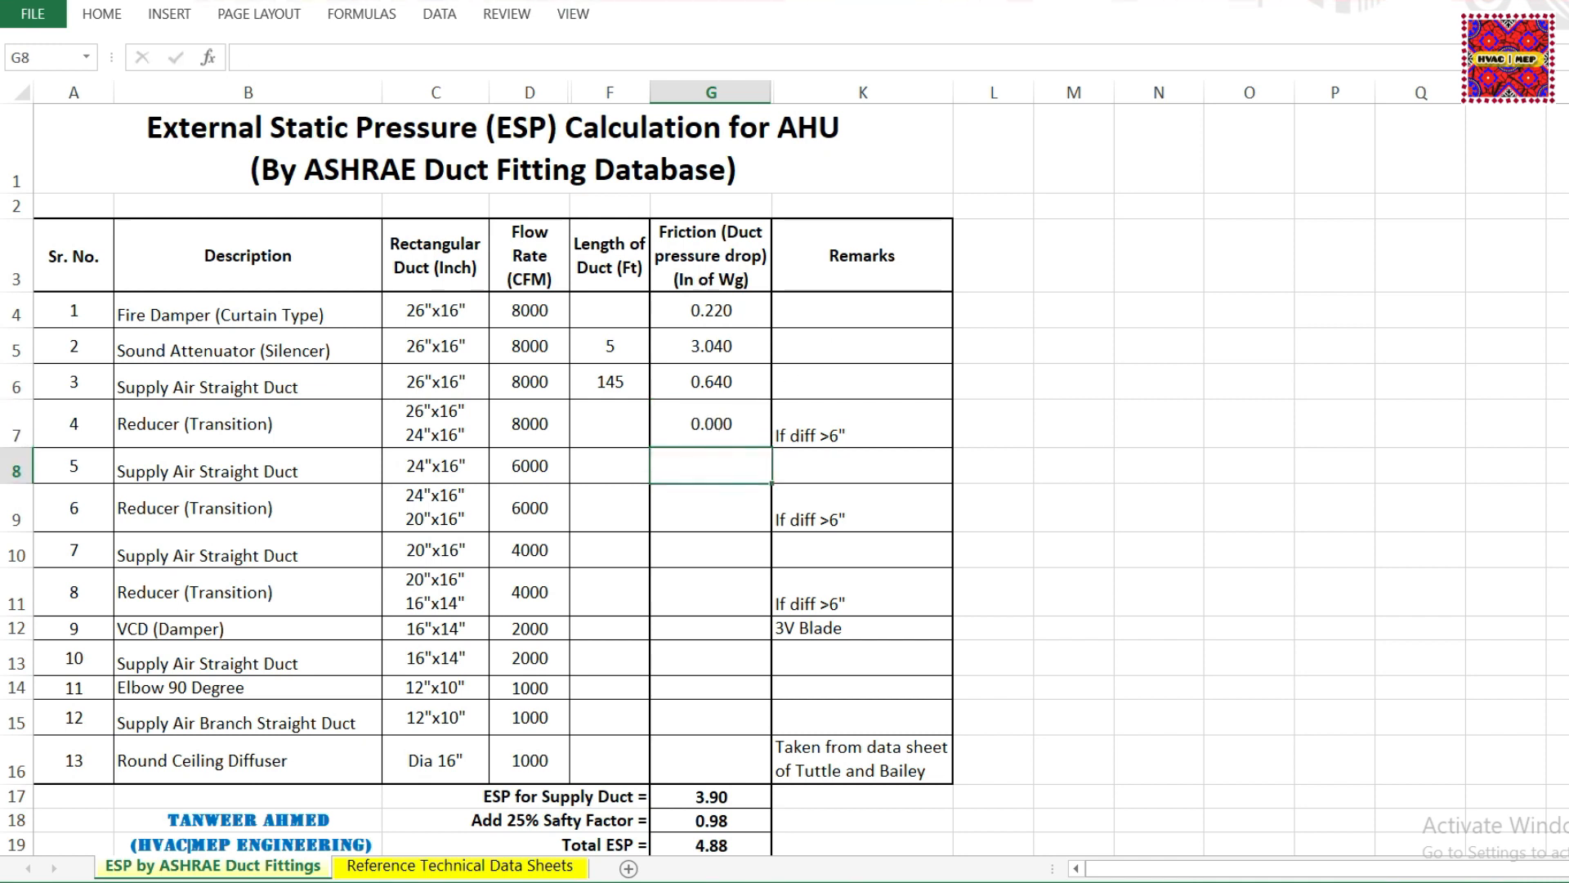
- Review the straight duct and pyramidal transition reports in the Reference Technical Data Sheets, then return to the ESP sheet
key("ctrl+Page_Down")
scroll(518, 401, "down", 1)
scroll(519, 402, "down", 12)
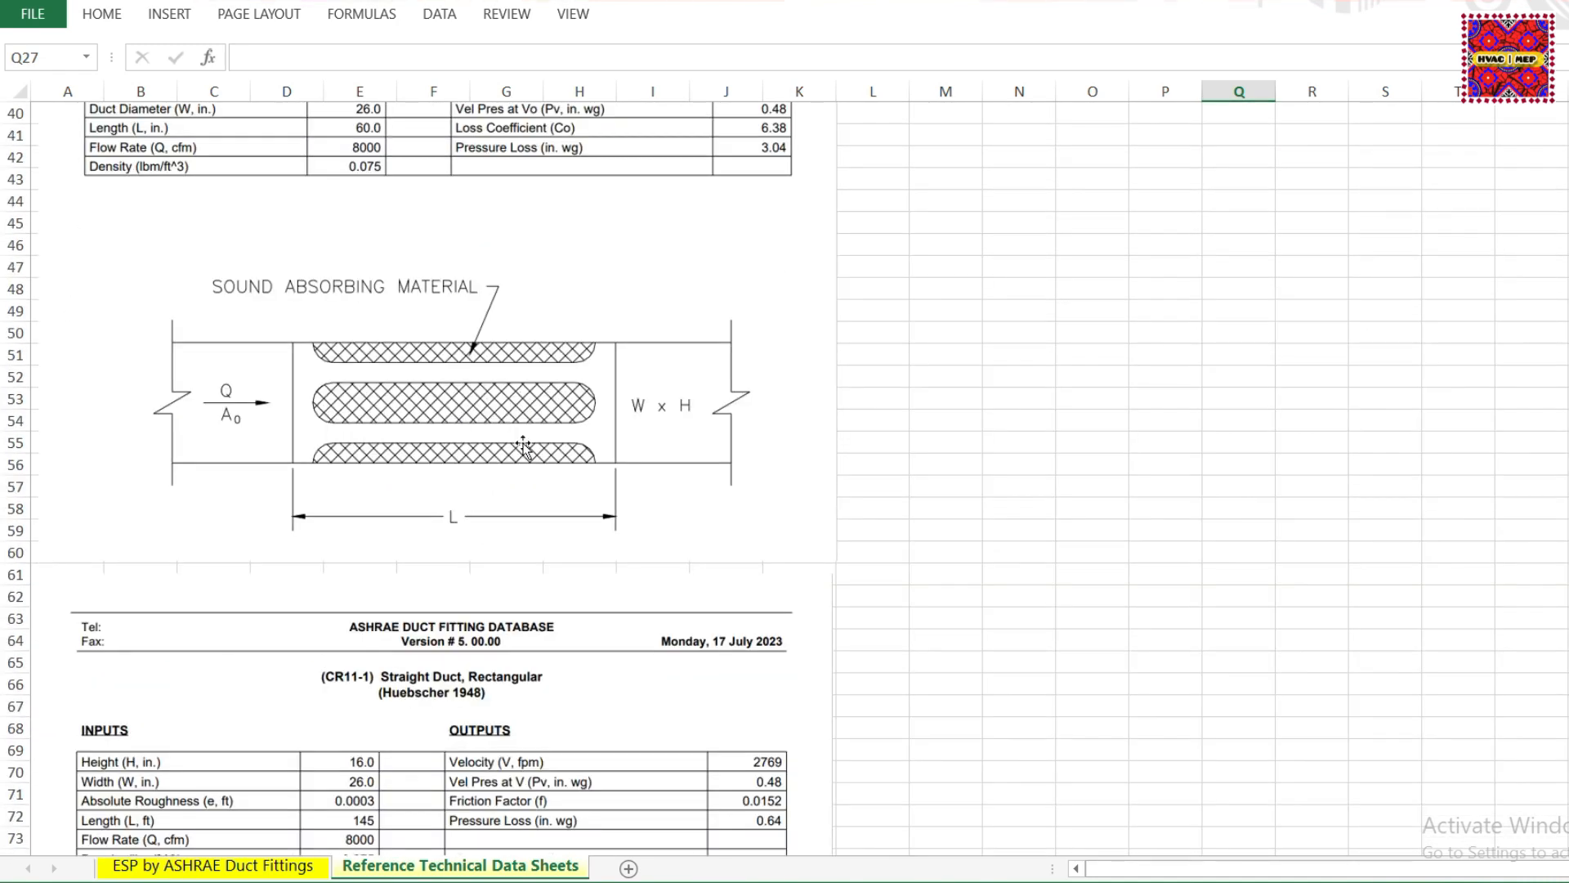
scroll(528, 327, "down", 7)
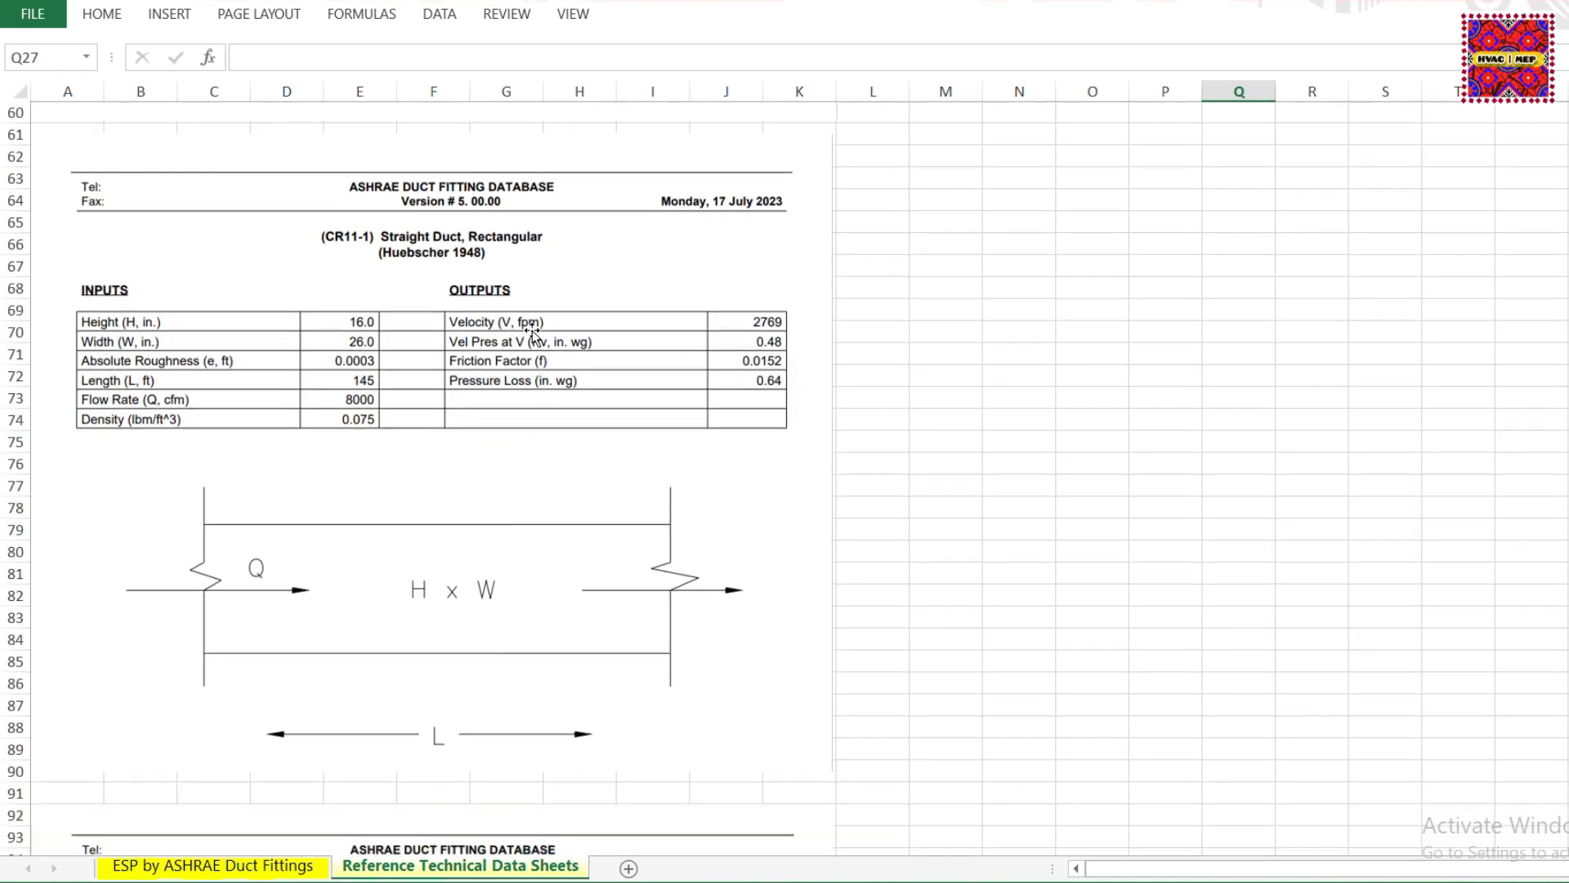
scroll(536, 392, "down", 1)
scroll(543, 456, "down", 10)
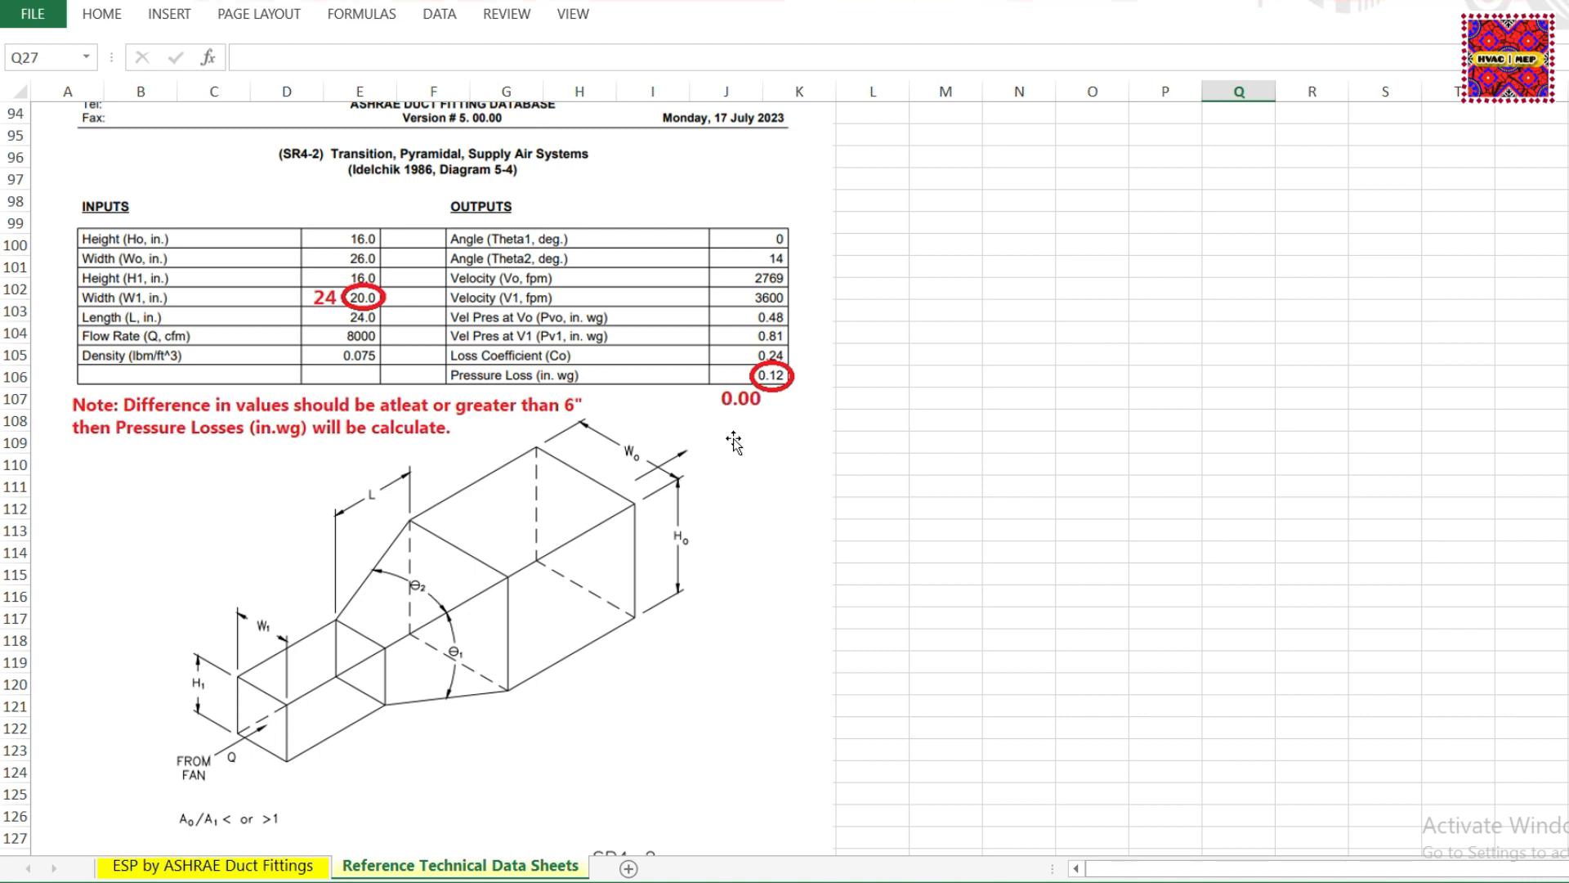
left_click(299, 864)
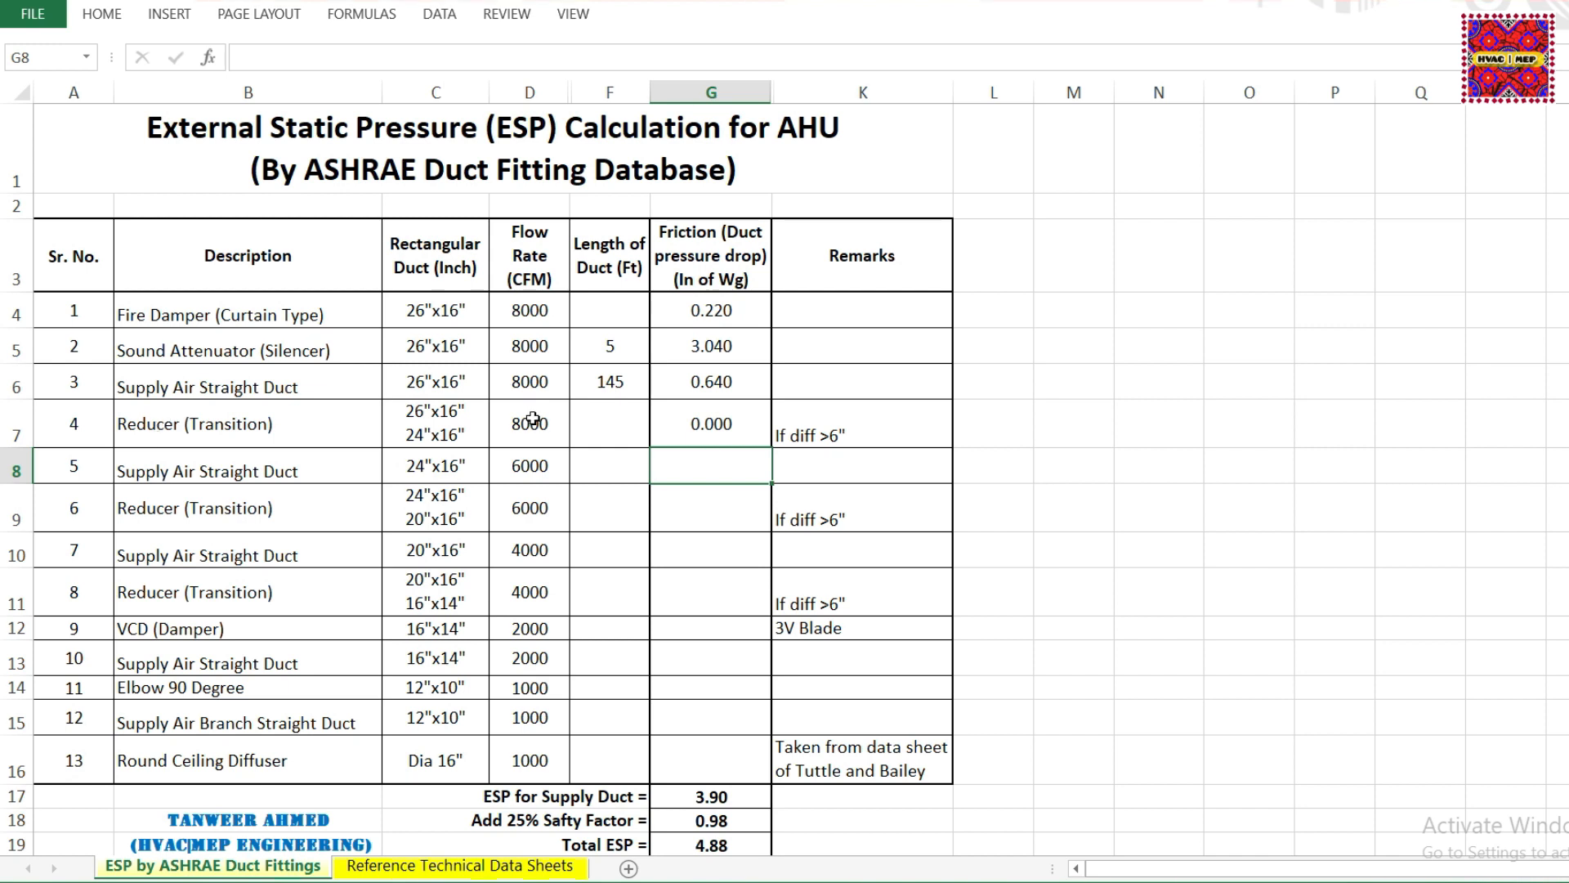
left_click(593, 418)
key("F2")
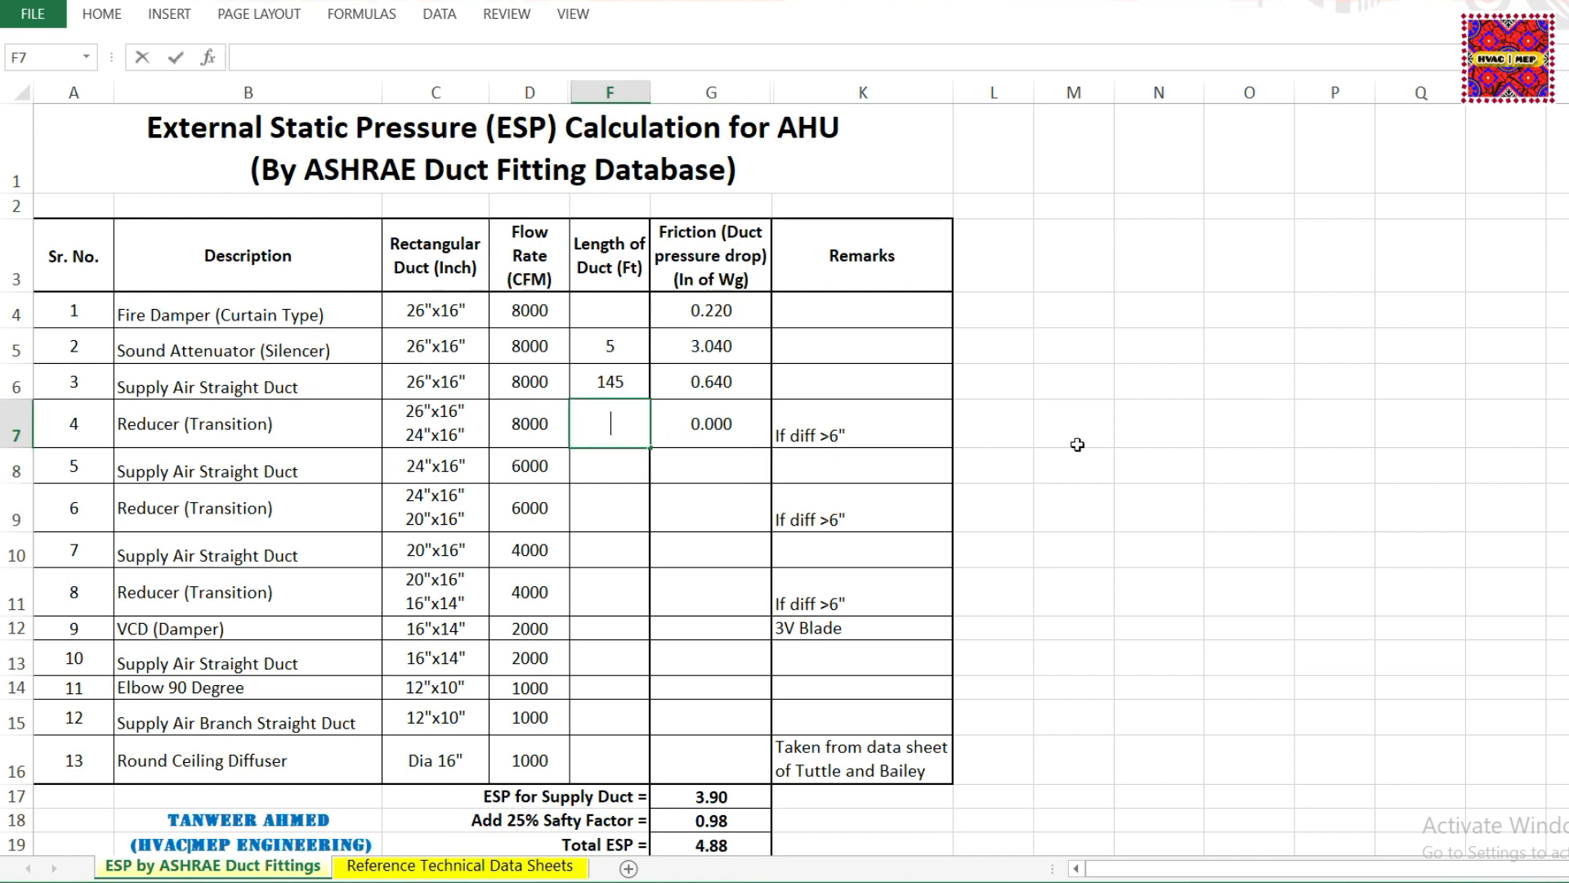
key("Return")
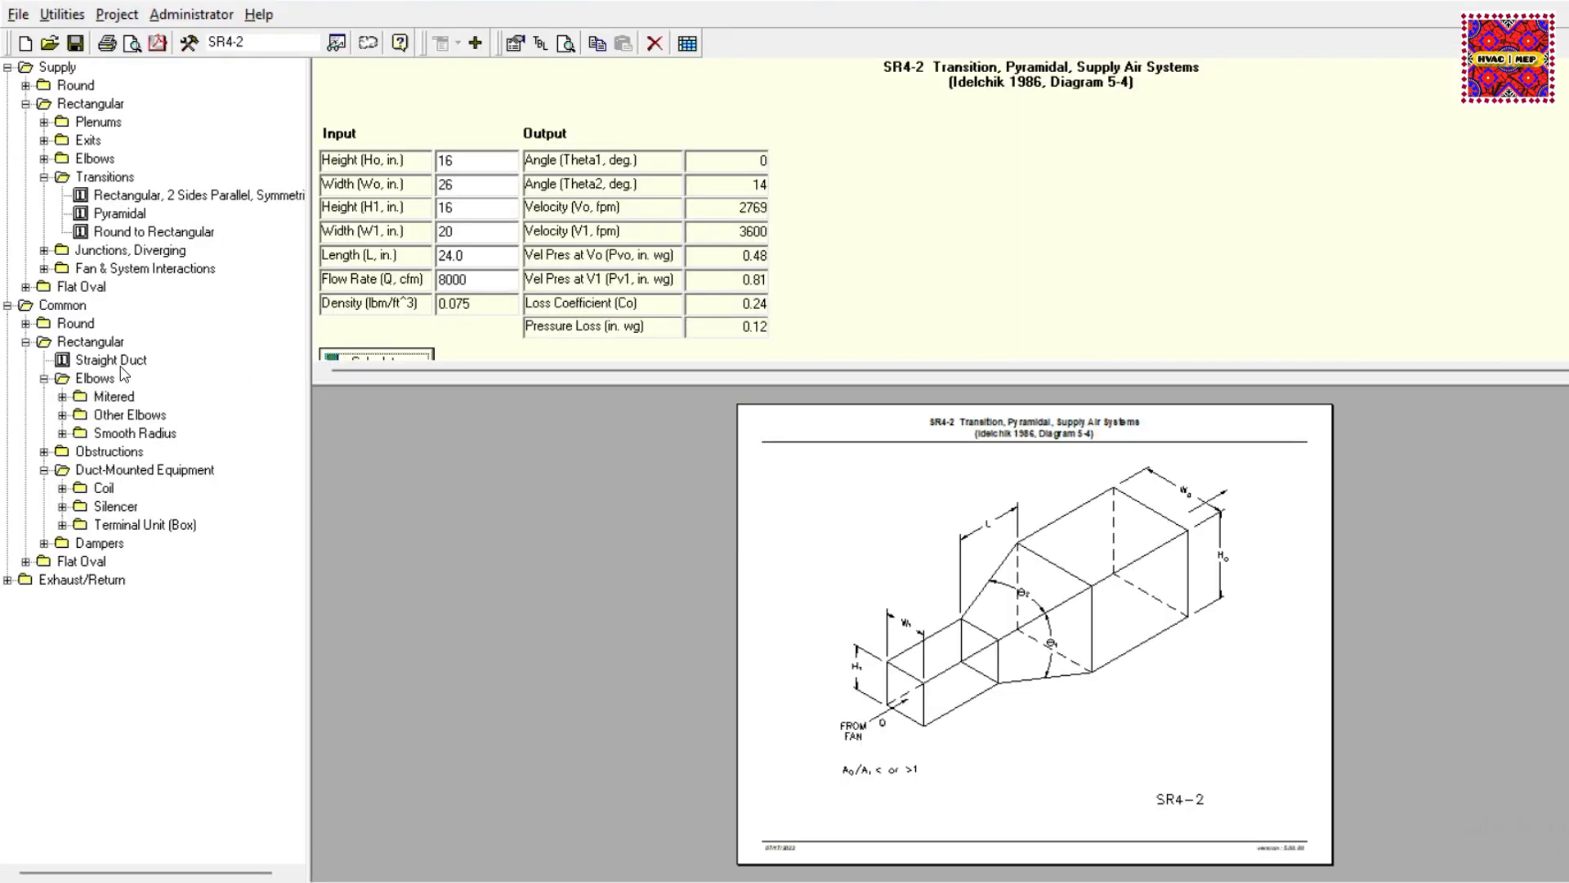
- In the ASHRAE Duct Fitting Database, open the rectangular straight duct and set its height to 16 in. and width to 24 in
left_click(111, 360)
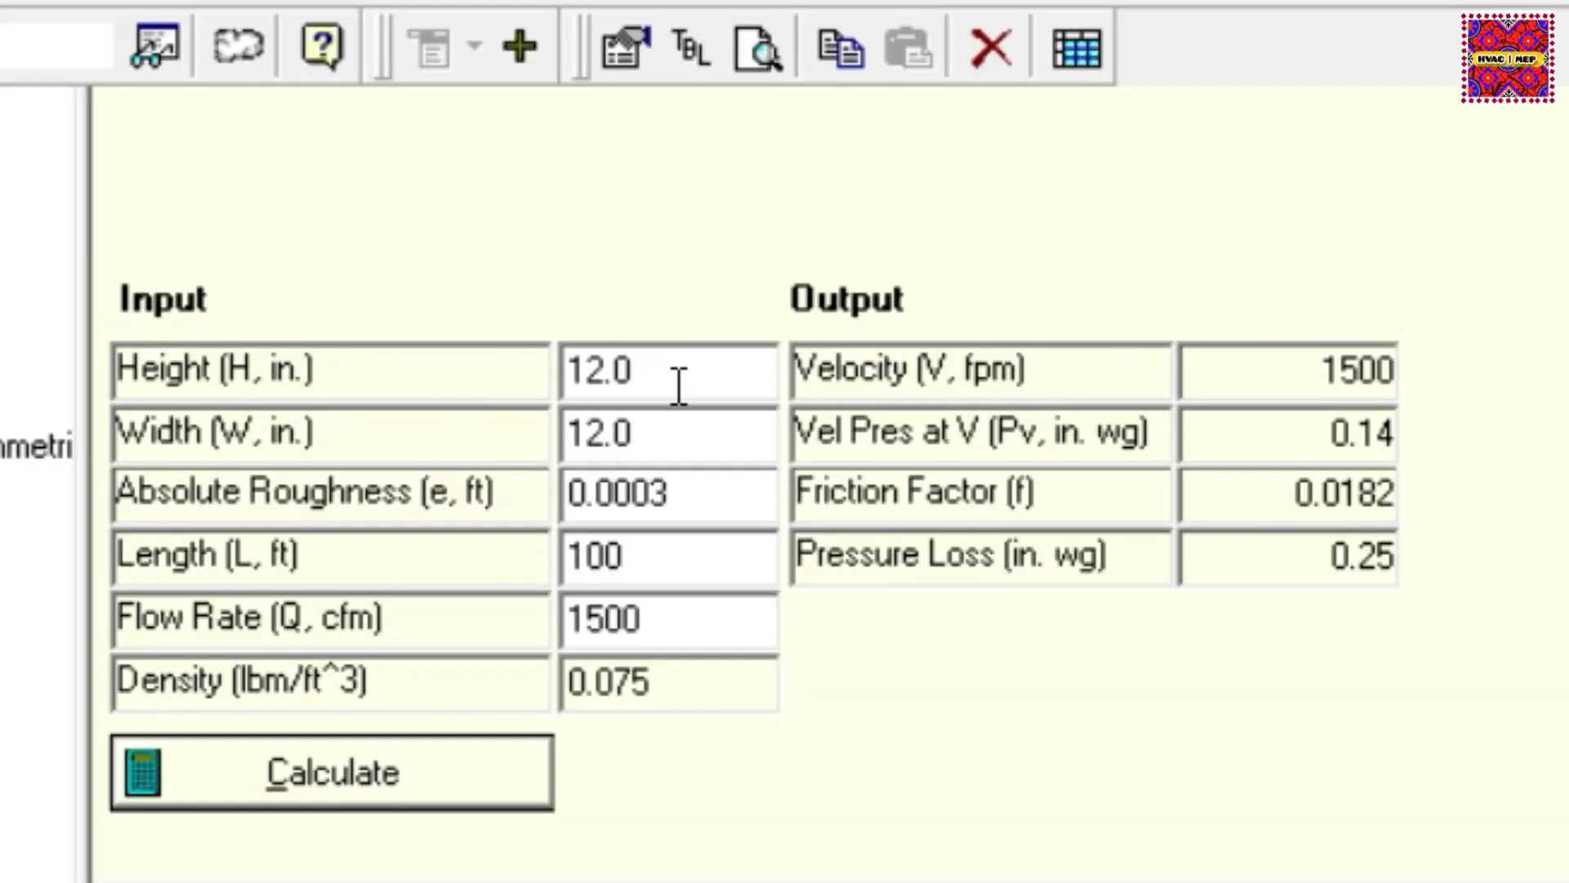
double_click(679, 385)
type("16")
double_click(774, 431)
type("24")
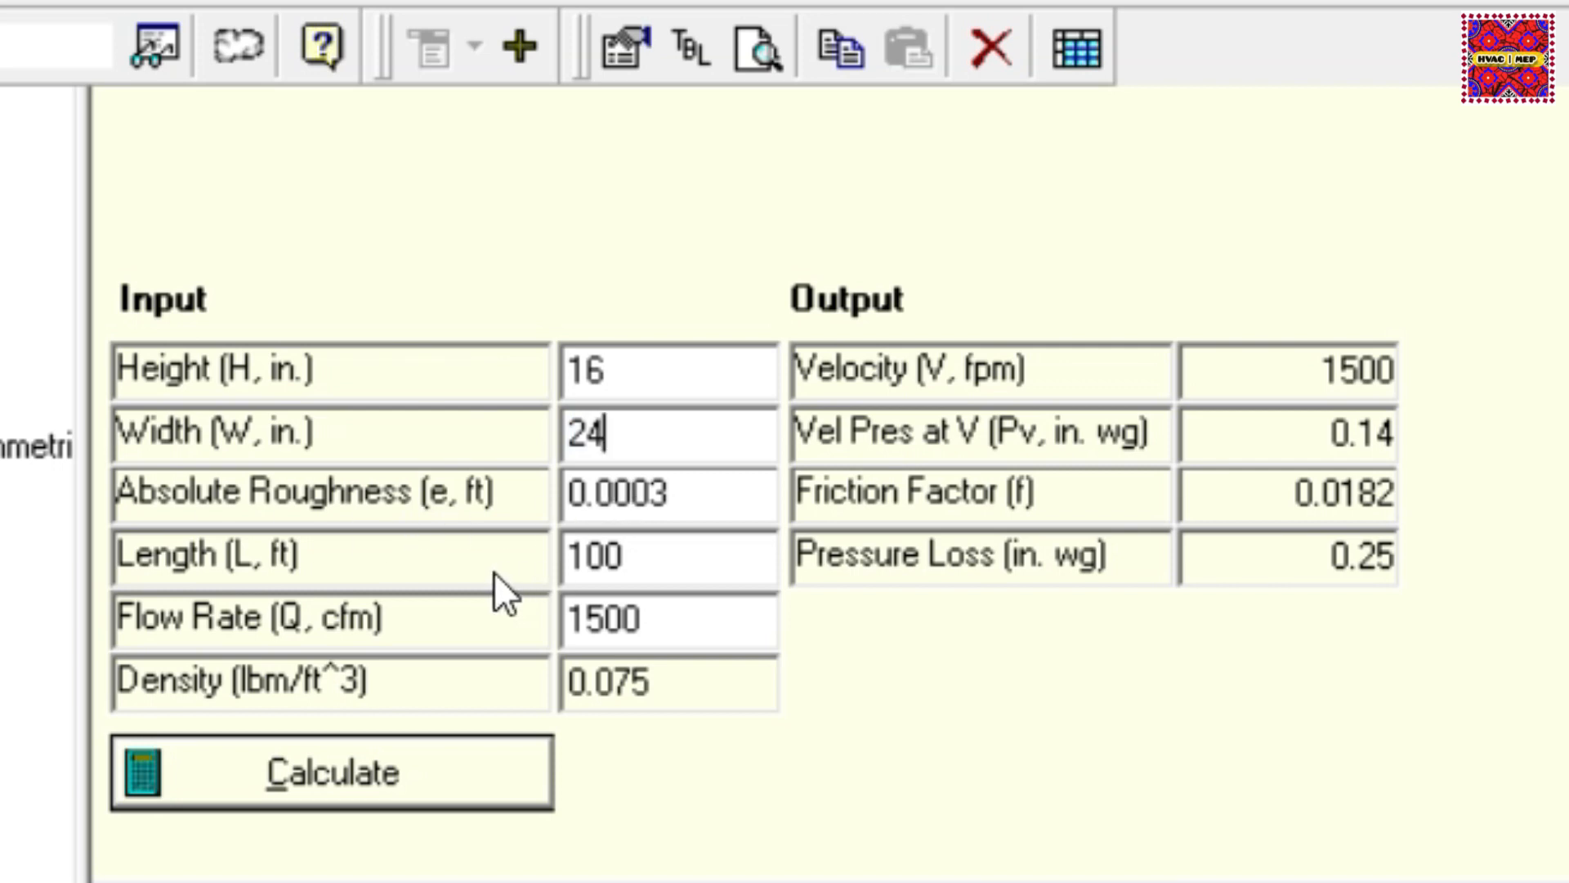
- Set the rectangular straight duct's length to 135 ft
double_click(666, 564)
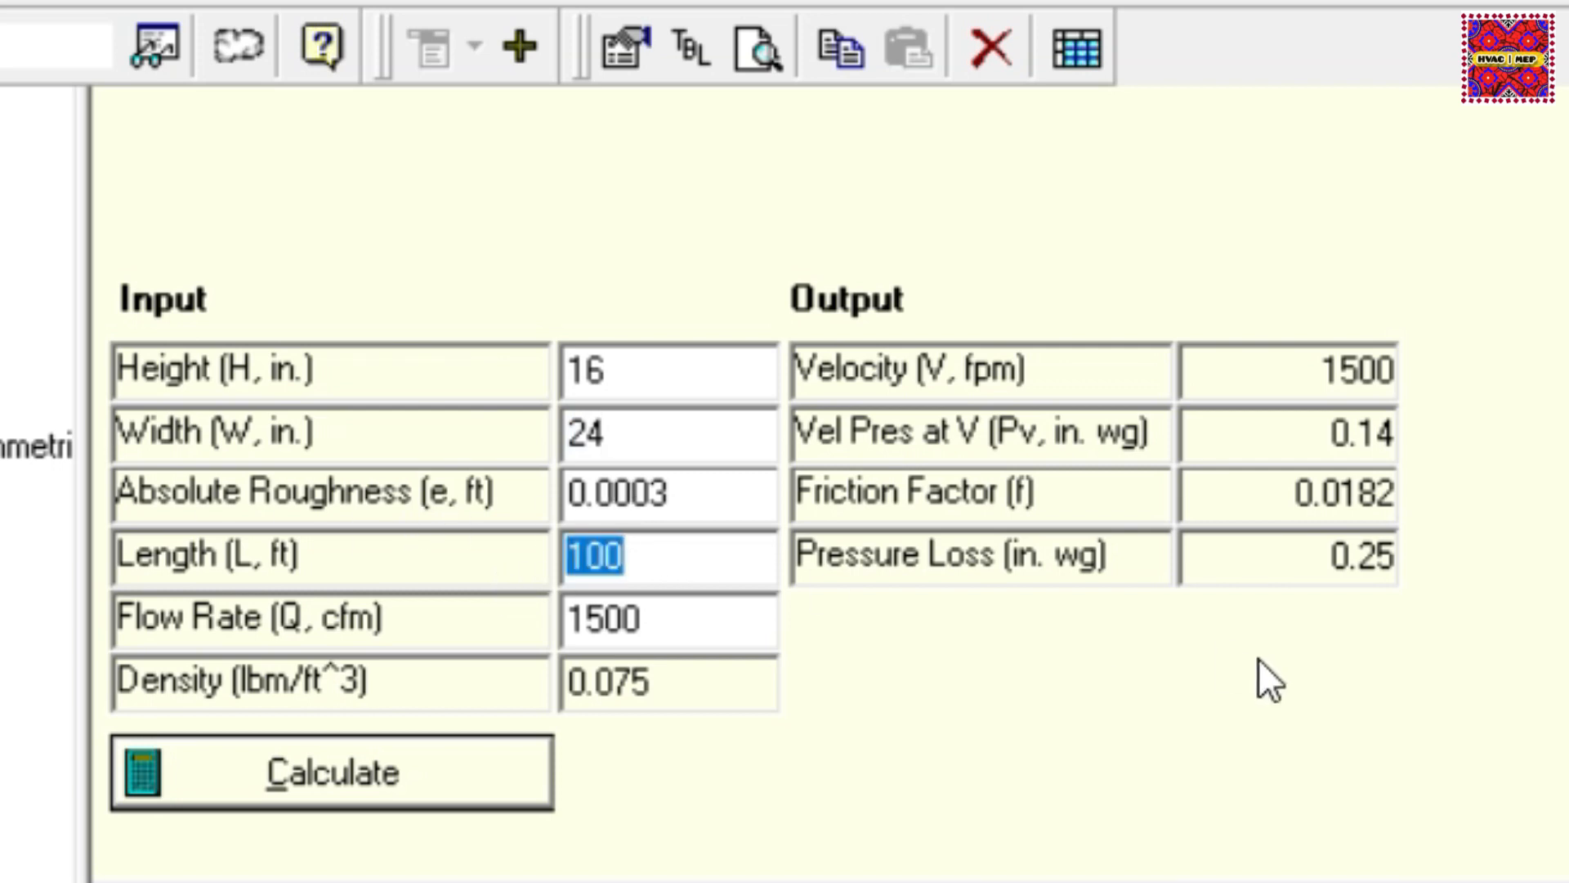
type("135")
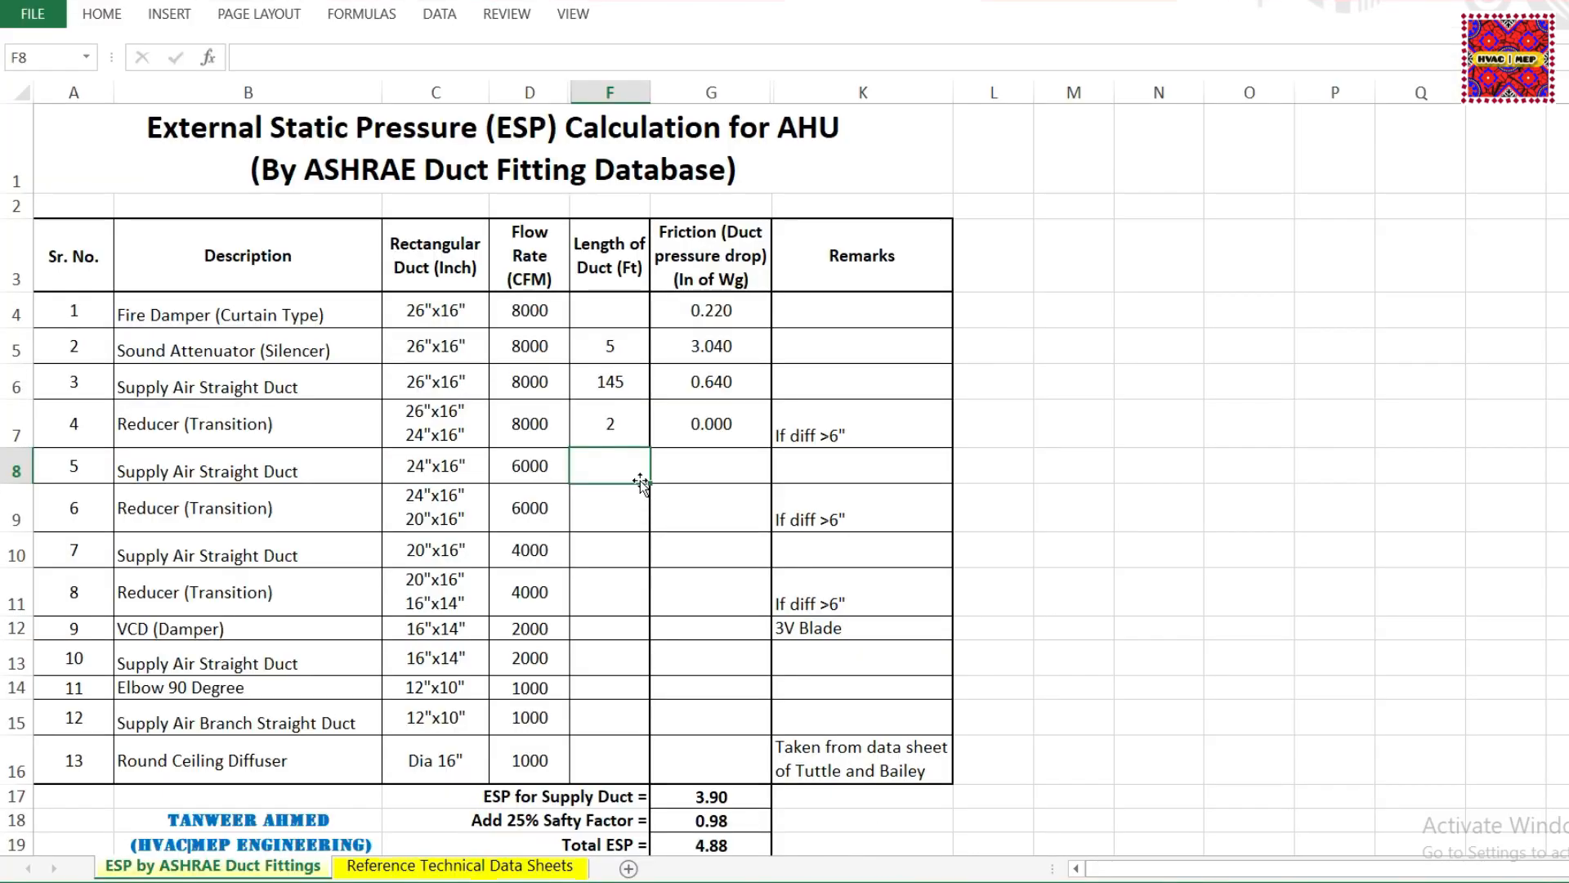
- In the Excel ESP sheet, check the duct layout and enter 140 ft as the length of the 24"x16" supply air straight duct
scroll(642, 491, "down", 6)
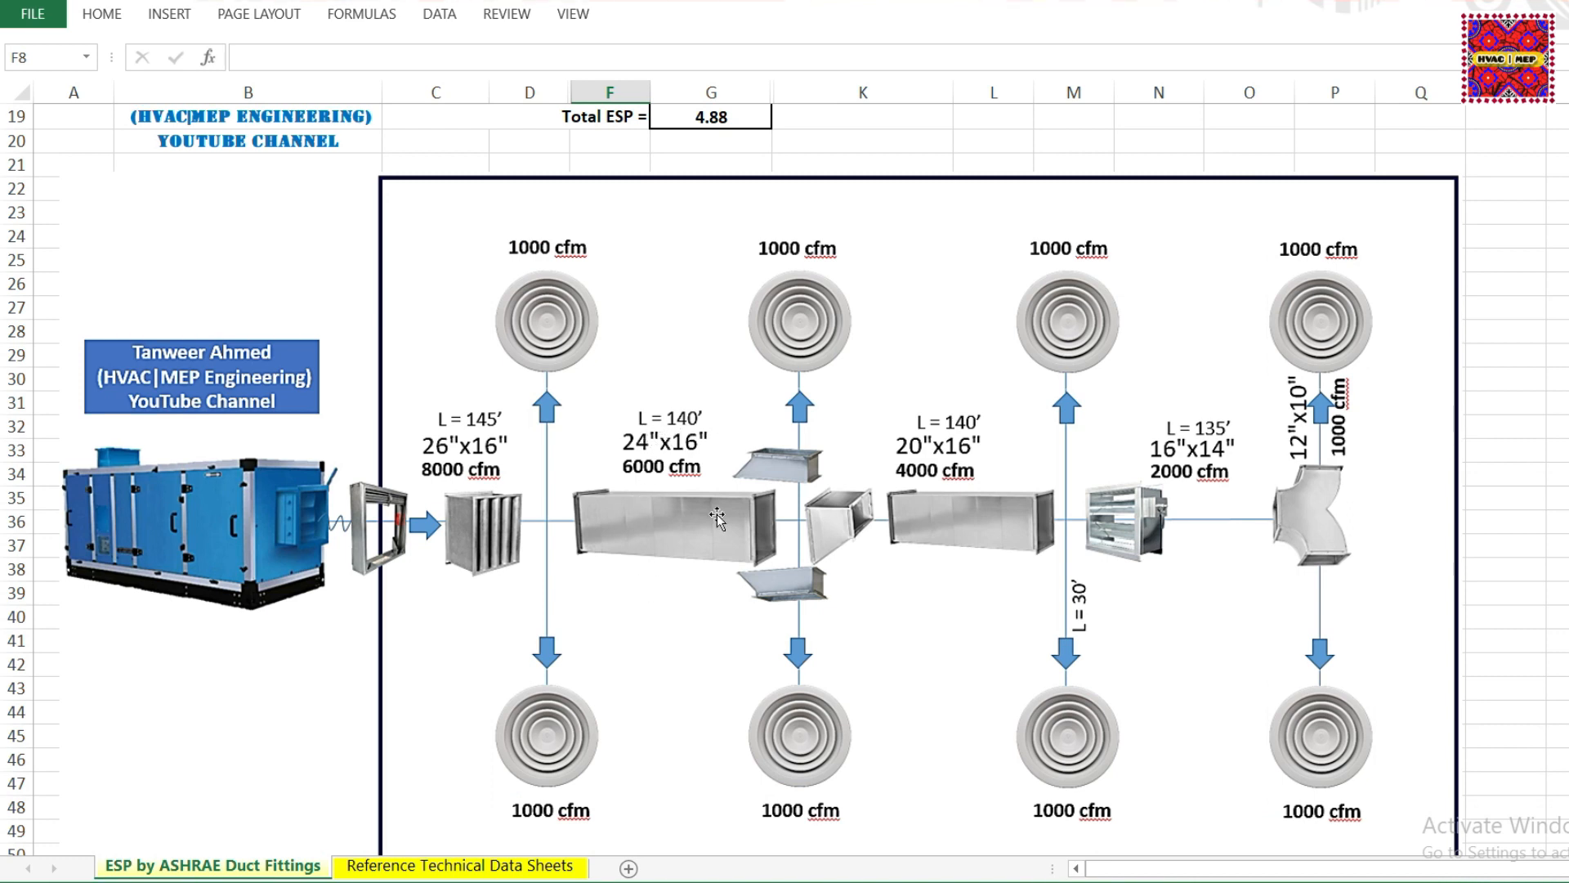
scroll(717, 518, "up", 6)
type("140")
left_click(710, 465)
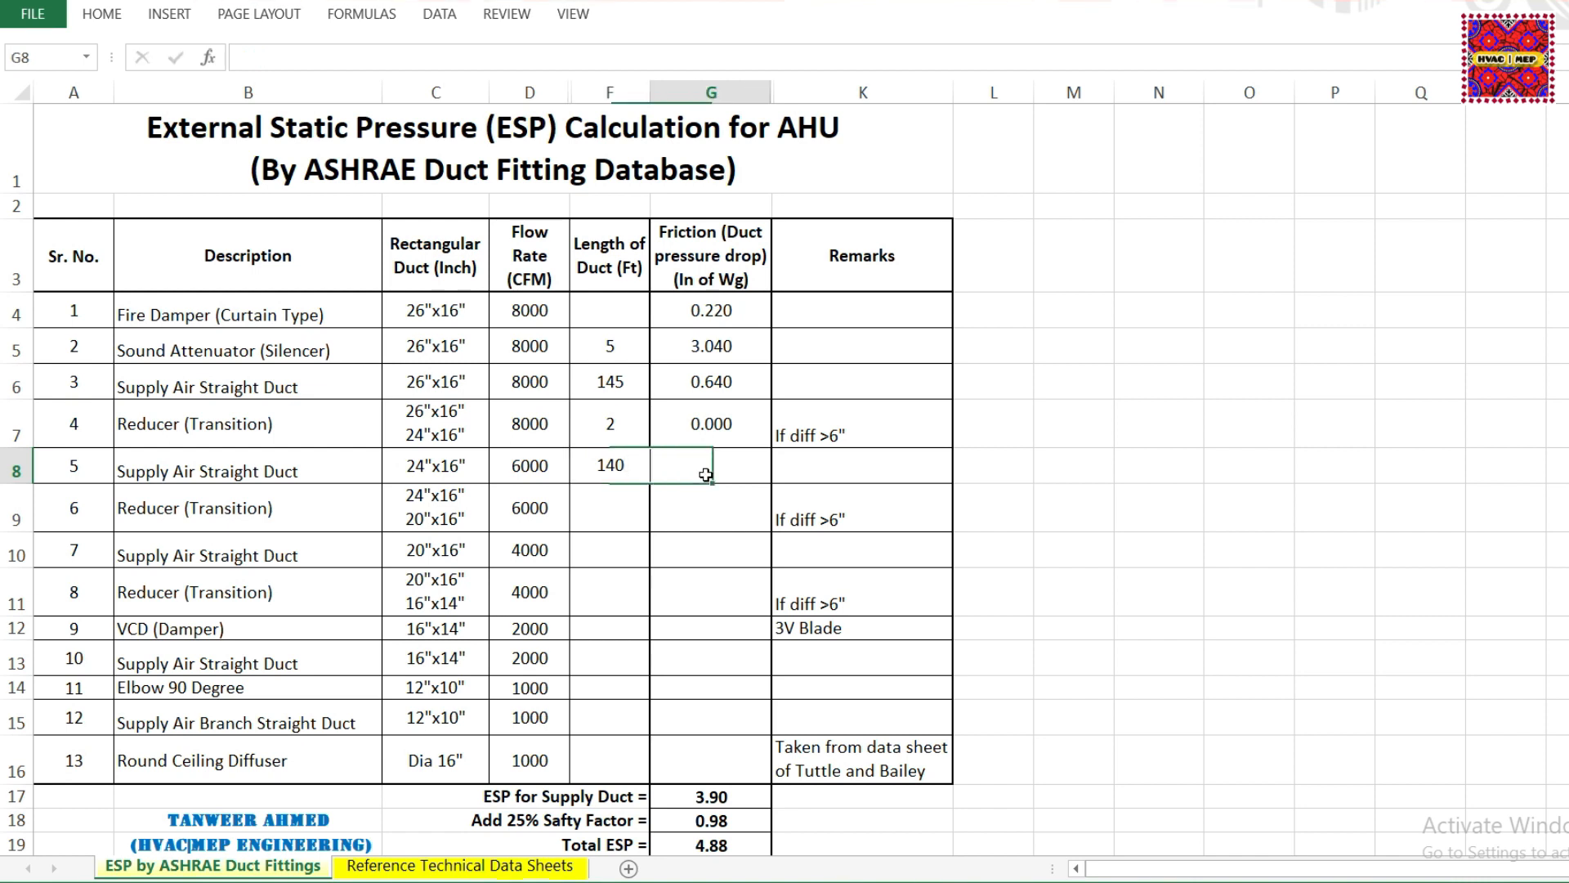
- In the ASHRAE Duct Fitting Database, set the straight duct's length to 140 ft and flow rate to 6000 cfm, and calculate its pressure loss
key("alt+Tab")
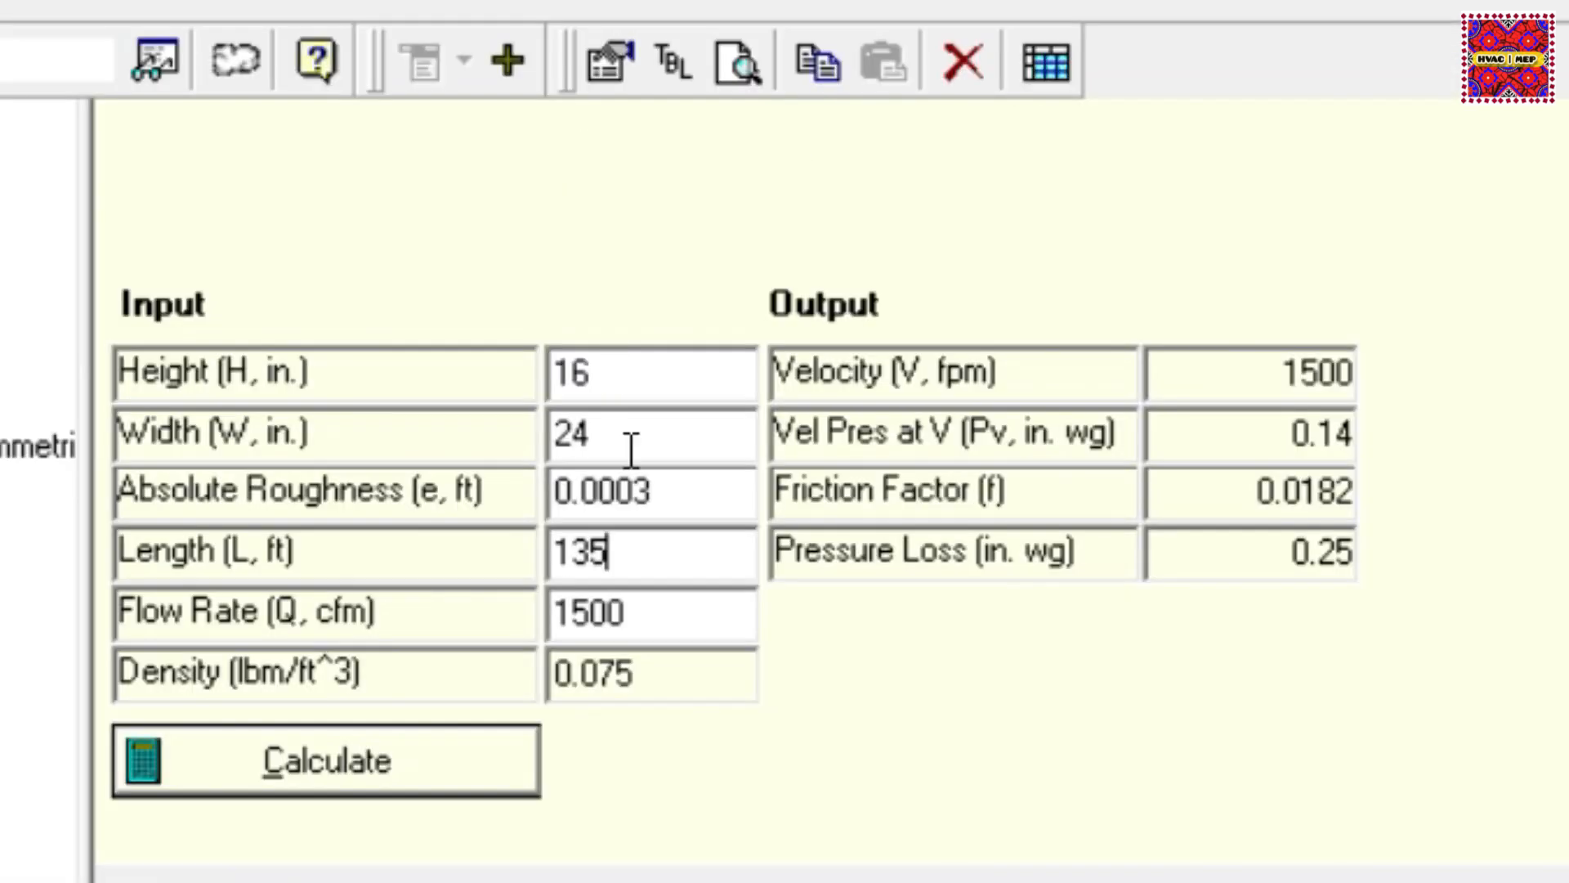
left_click(676, 550)
key("BackSpace")
key("BackSpace")
type("40")
double_click(693, 610)
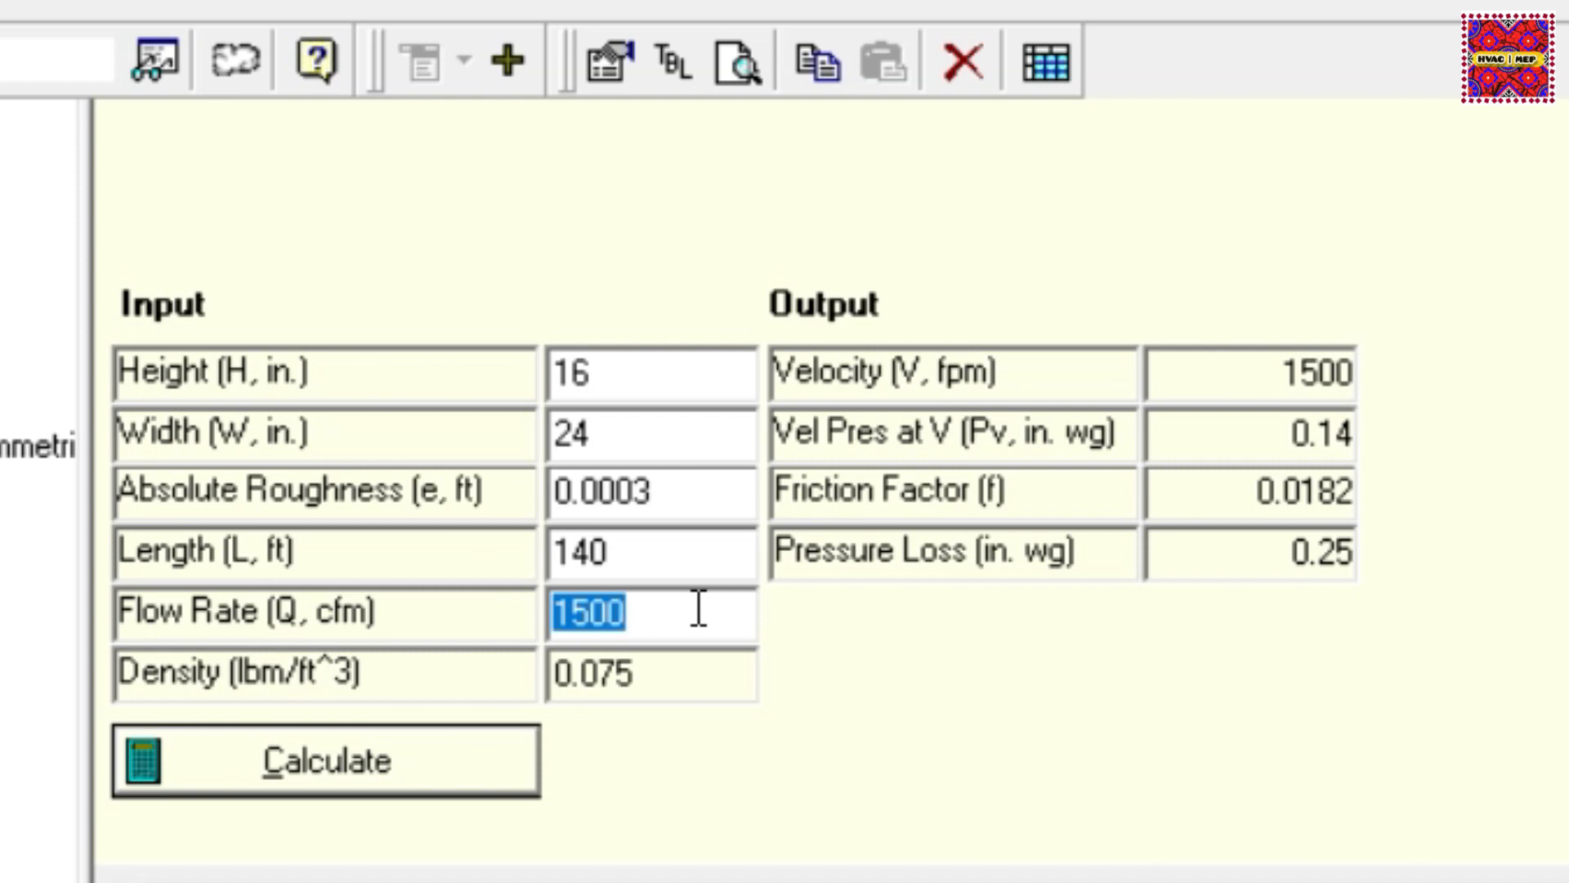
type("6000")
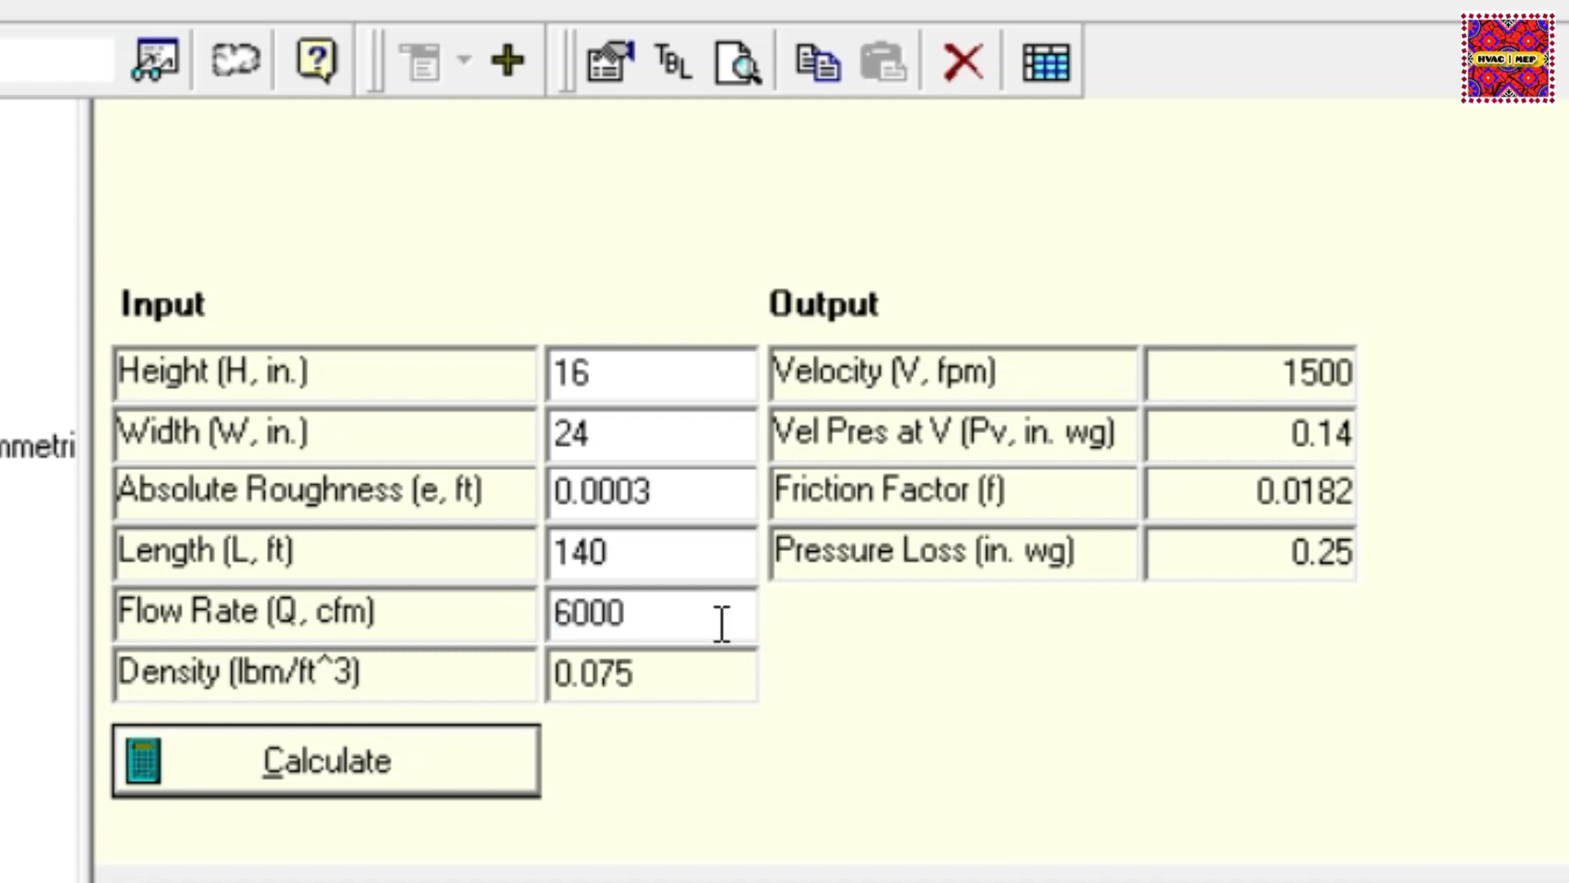
left_click(452, 770)
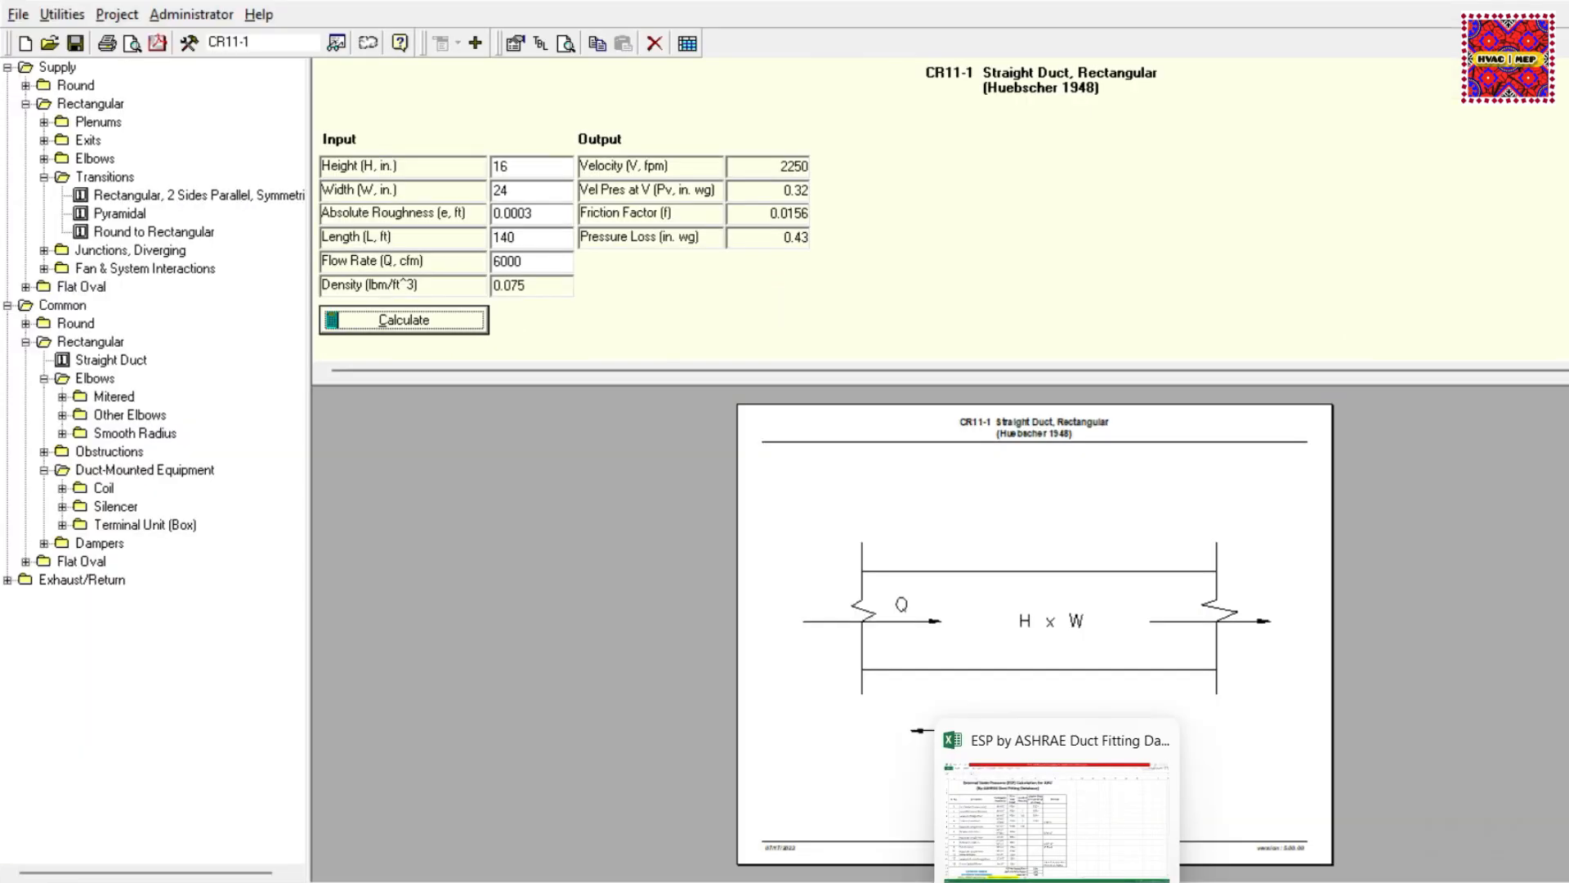
- In the Excel ESP sheet, enter 0.43 as the friction of the 24"x16" supply air straight duct
left_click(1057, 873)
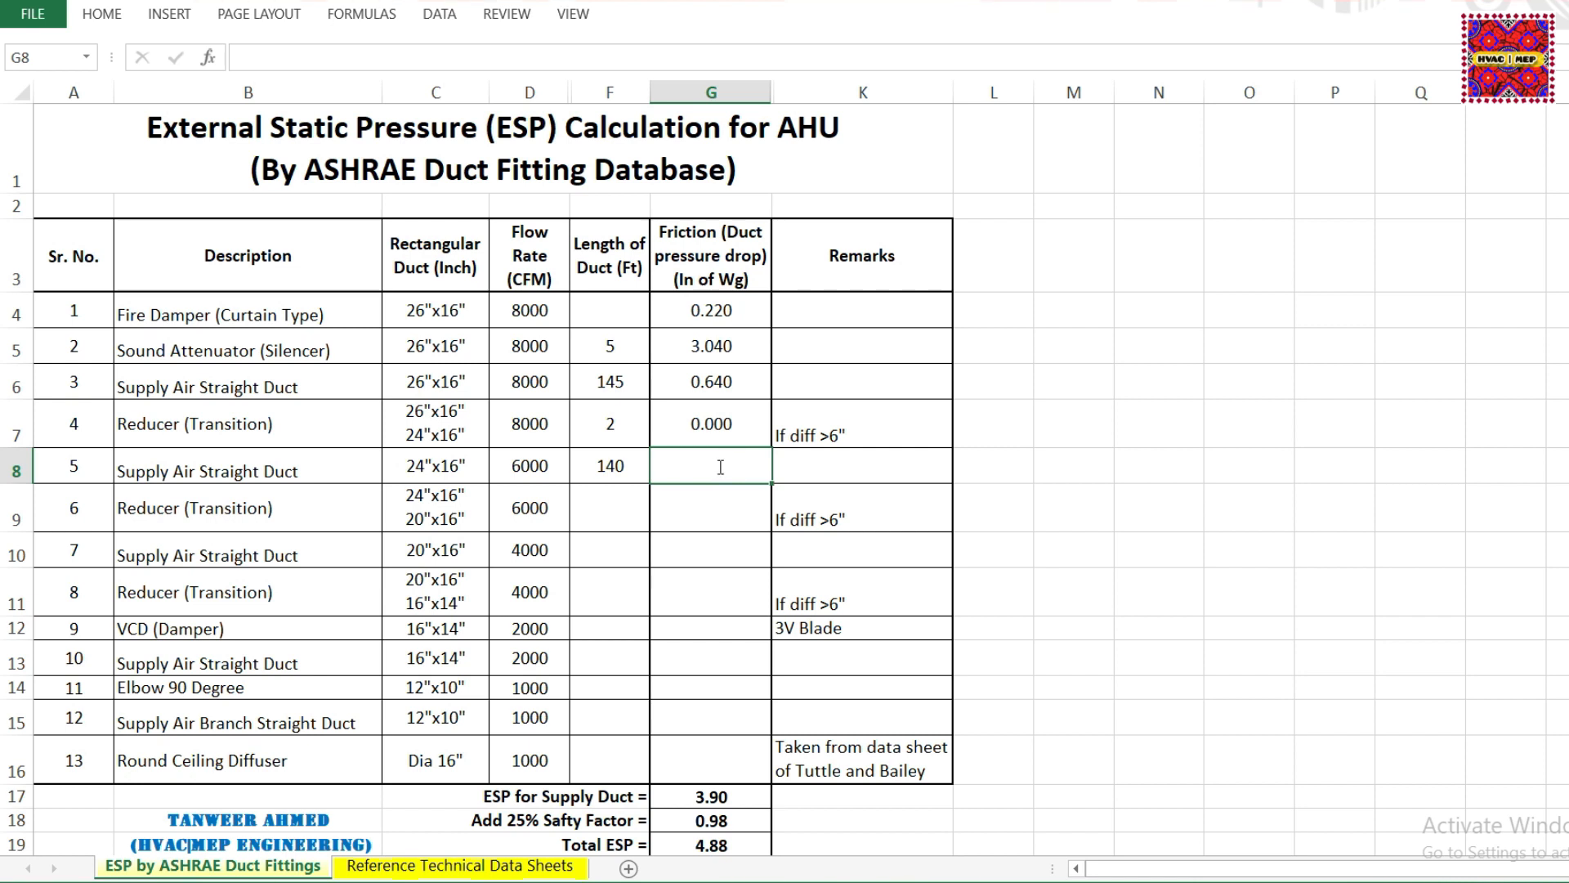
type("0.43")
key("Return")
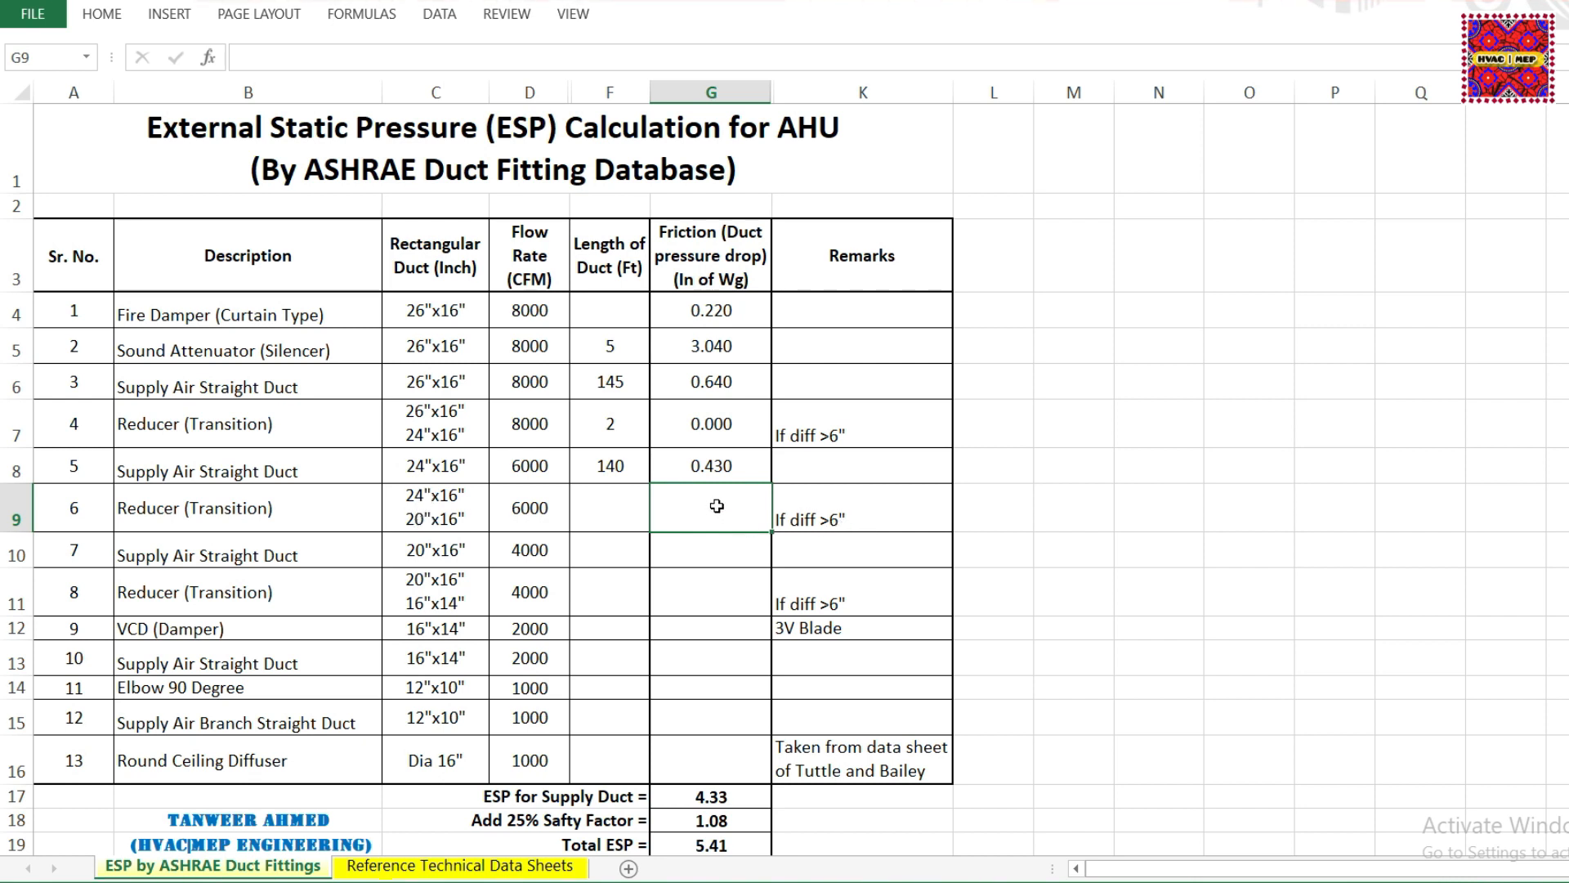
- Enter a friction of 0 and a length of 2 ft for the 24"x16" to 20"x16" reducer
type("0..")
type("0")
key("Return")
left_click(611, 508)
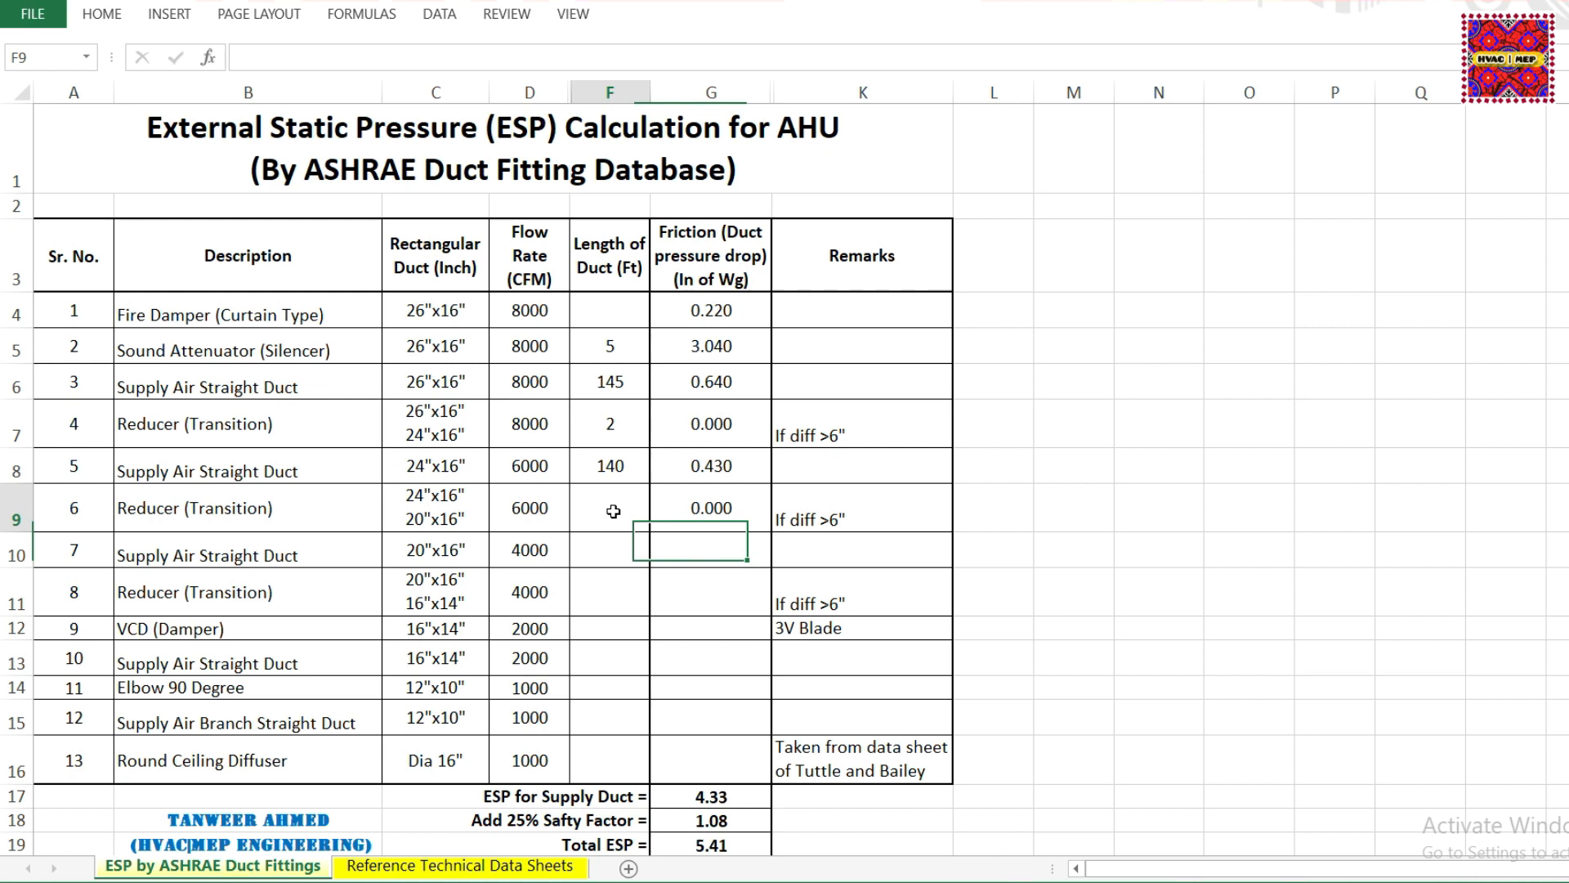
type("2")
key("Return")
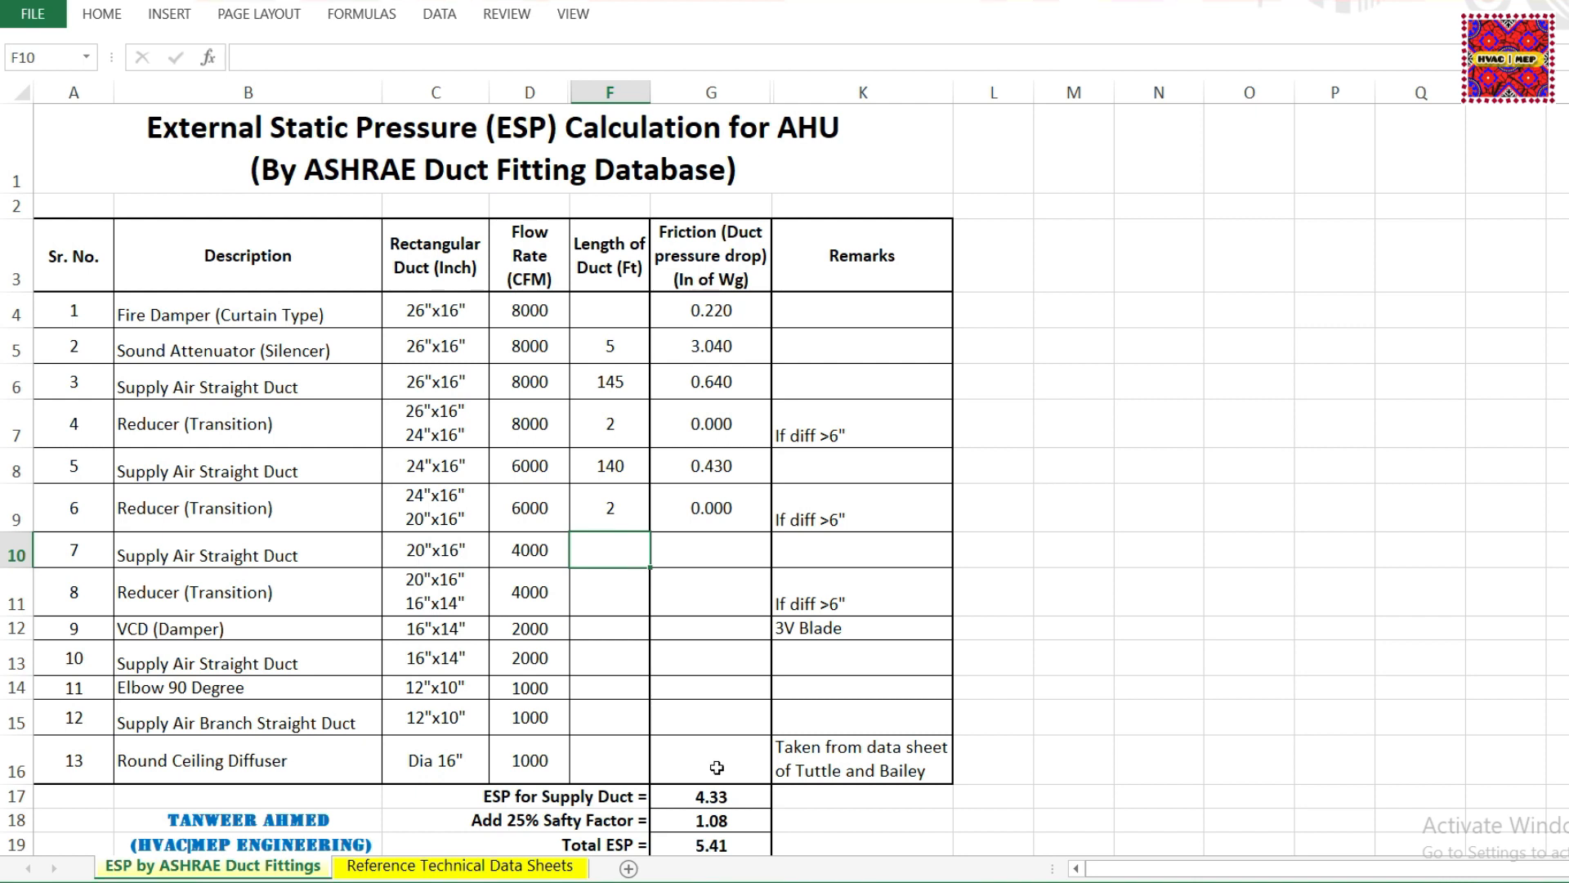
- In the ASHRAE Duct Fitting Database, set the straight duct's width to 20 in. and recalculate its pressure loss
left_click(1007, 881)
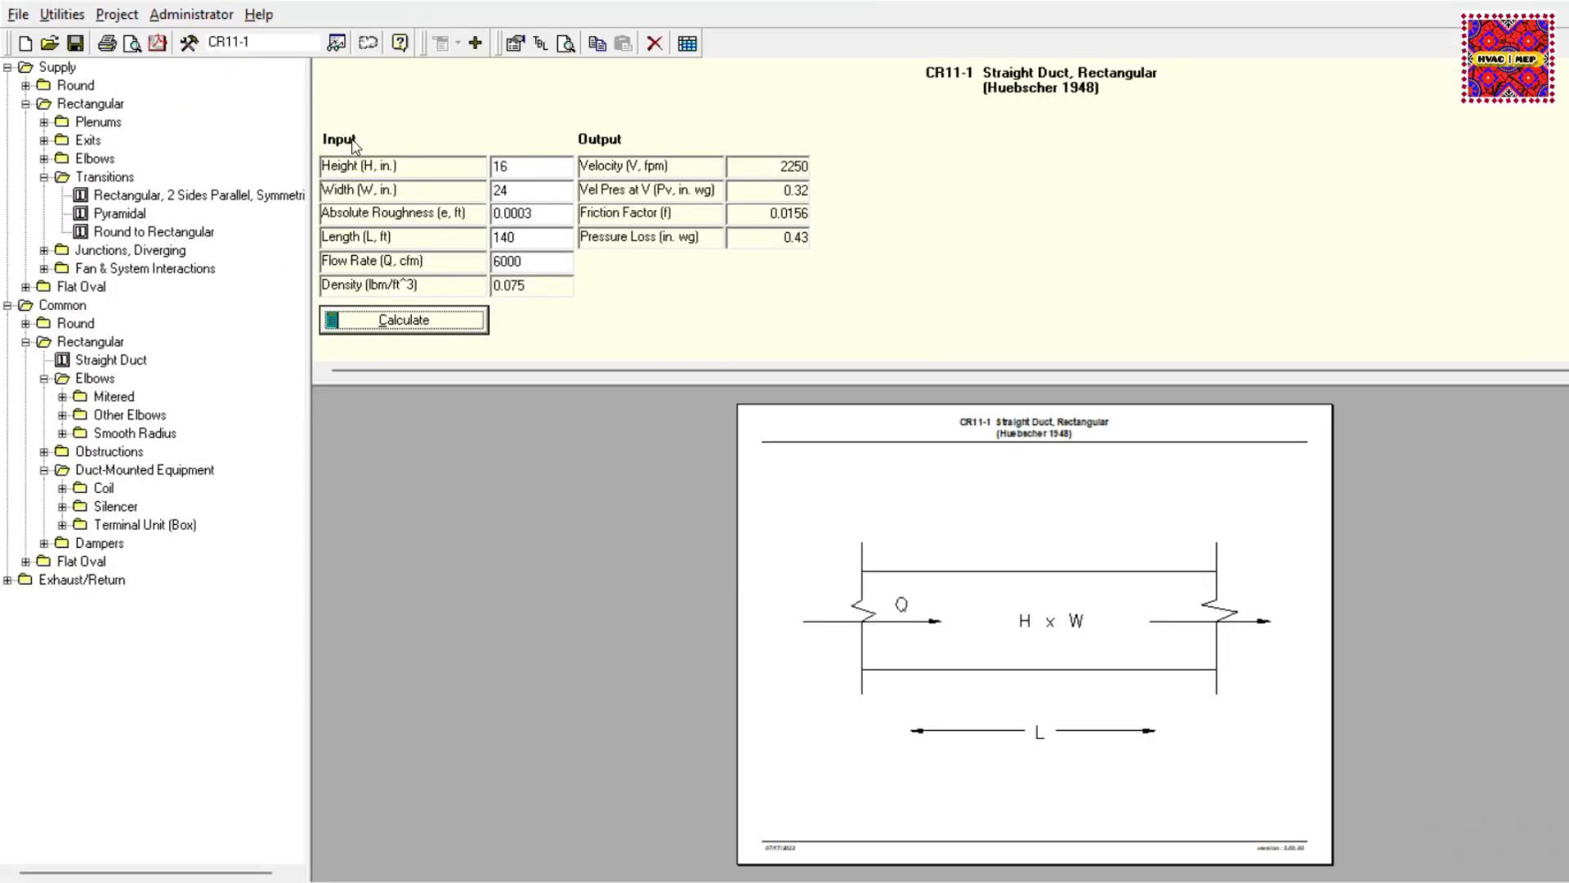
double_click(517, 186)
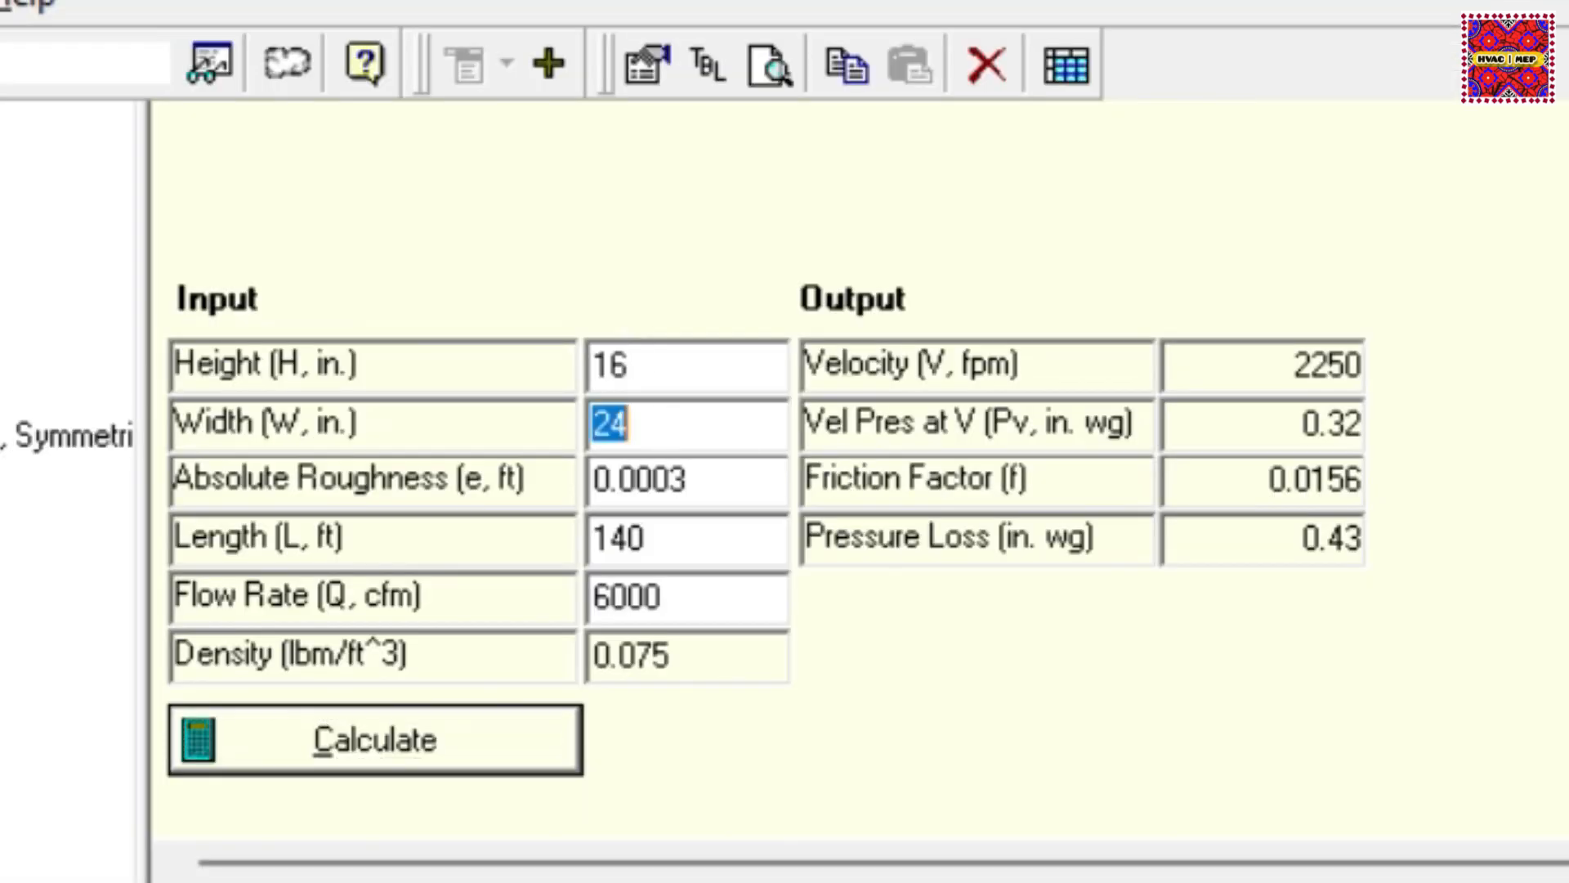
type("20")
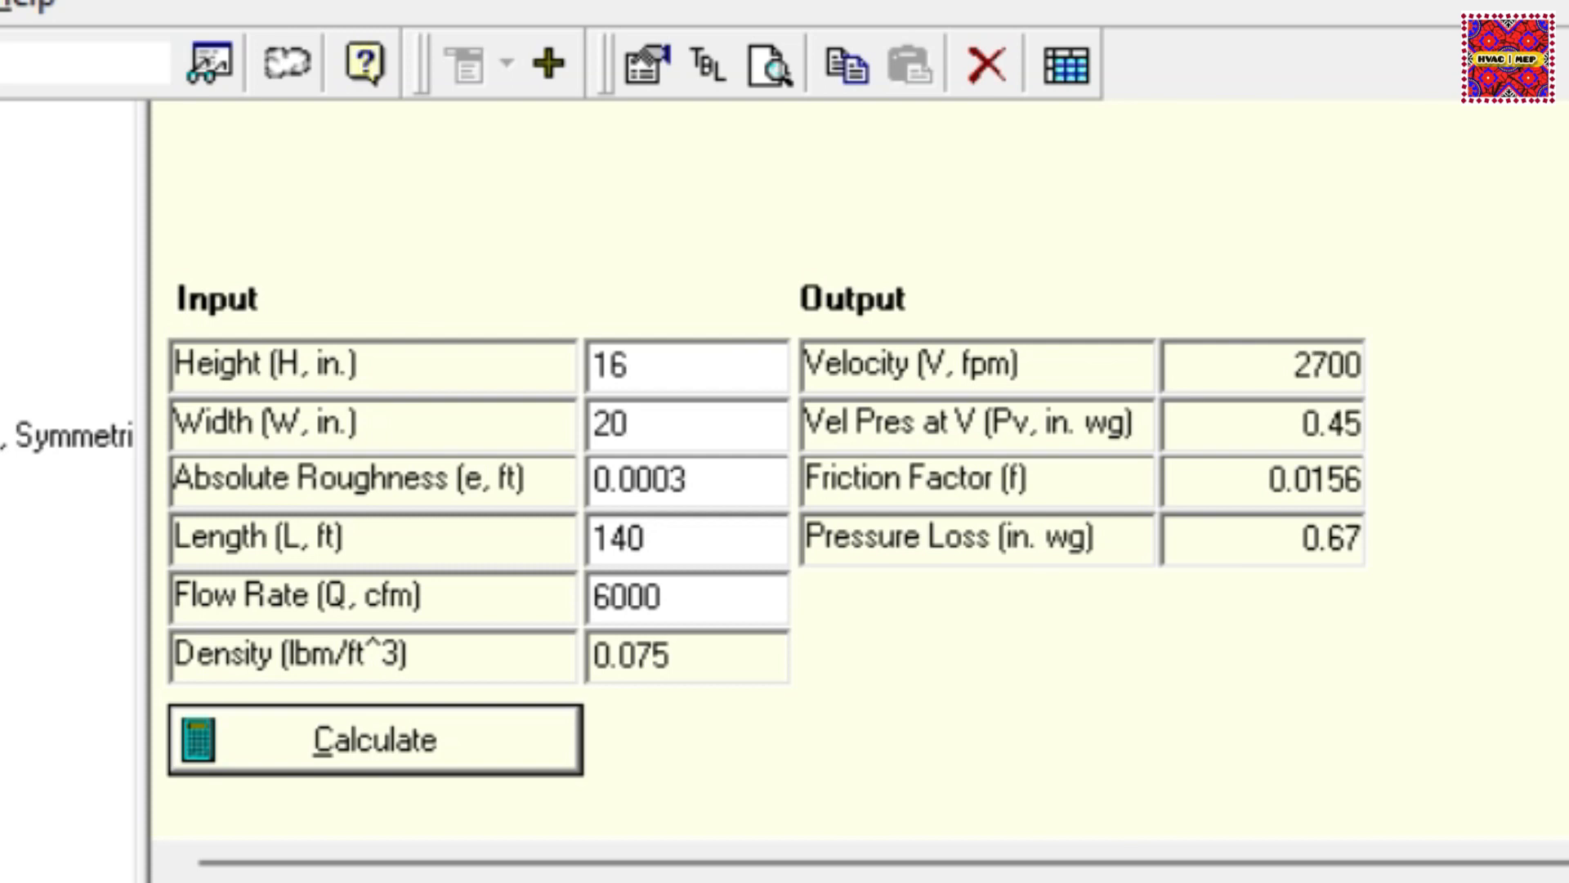
- Set the 20 in. wide straight duct's length to 135 ft
double_click(719, 475)
double_click(739, 531)
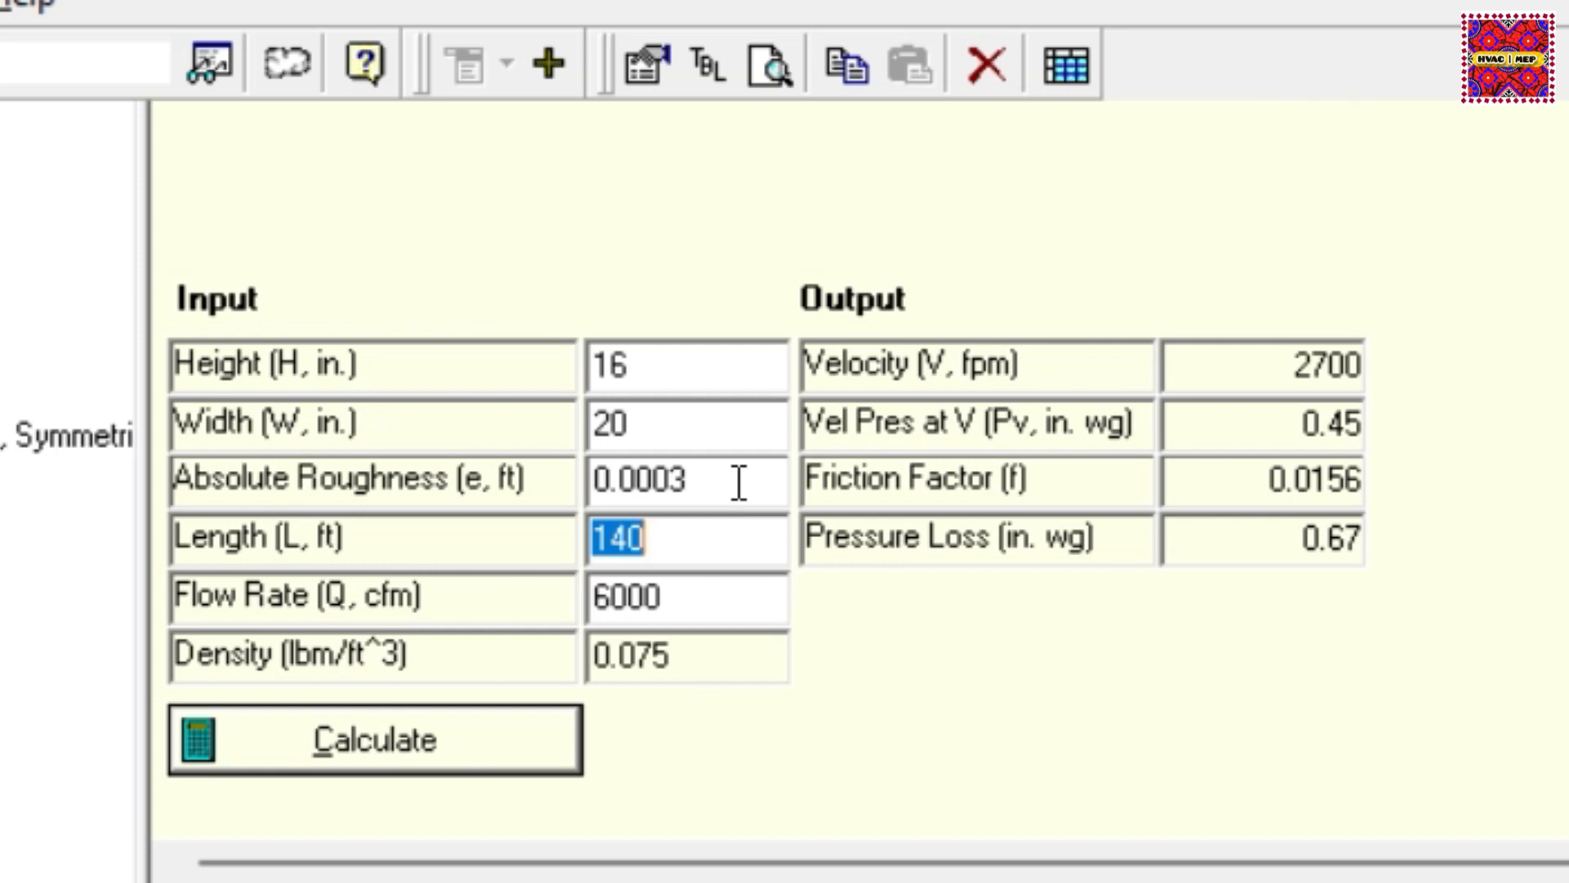
type("135")
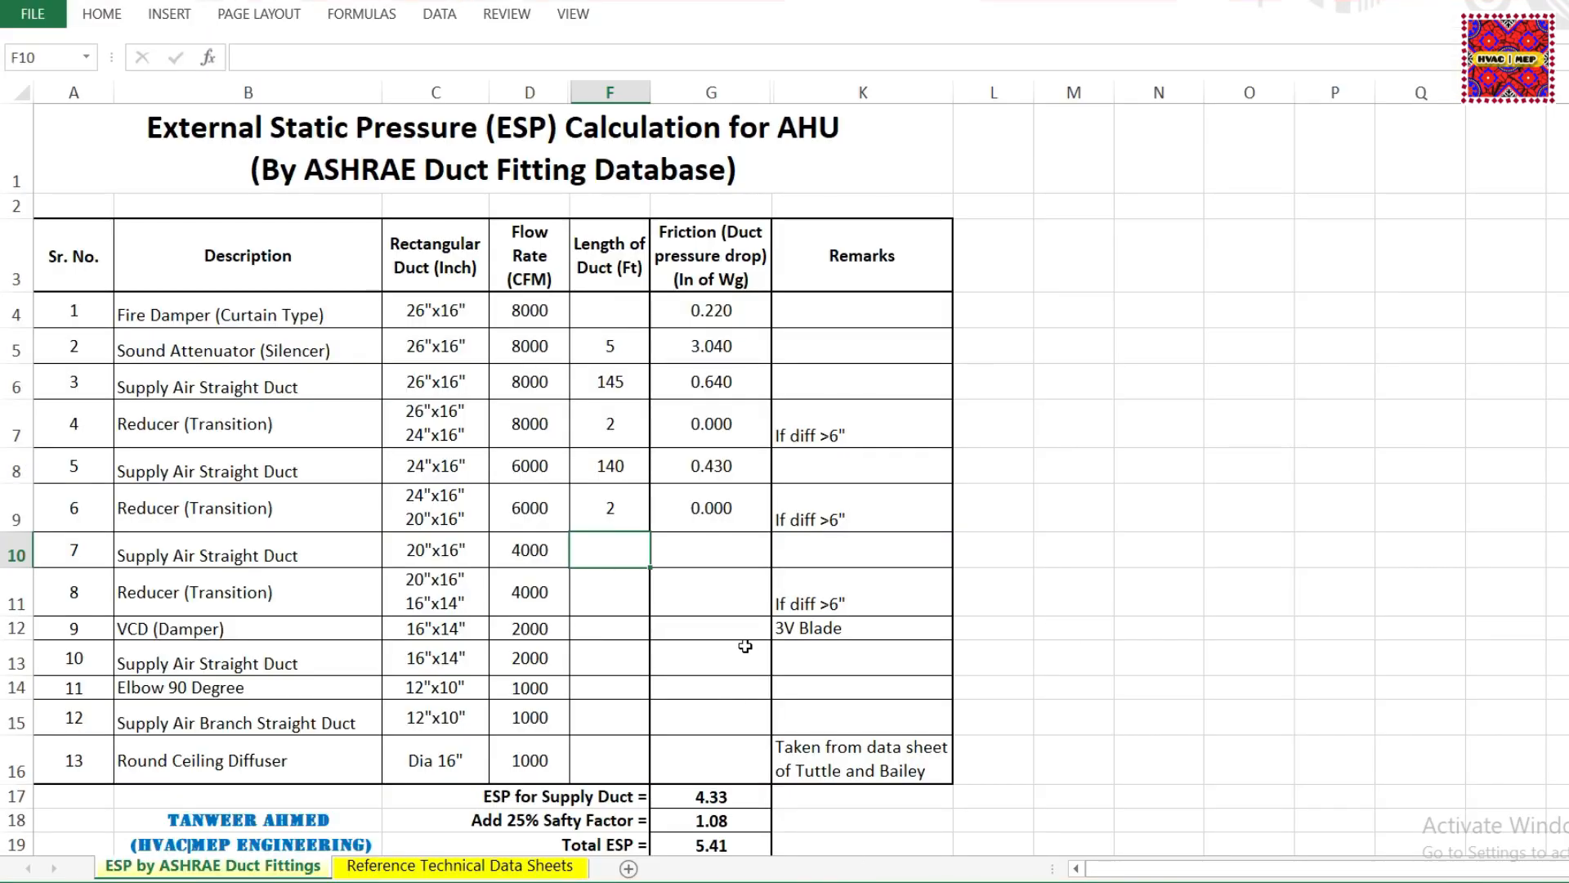
- In the Excel ESP sheet, check the duct layout and enter 140 ft as the length of the 20"x16" supply air straight duct
scroll(744, 646, "down", 4)
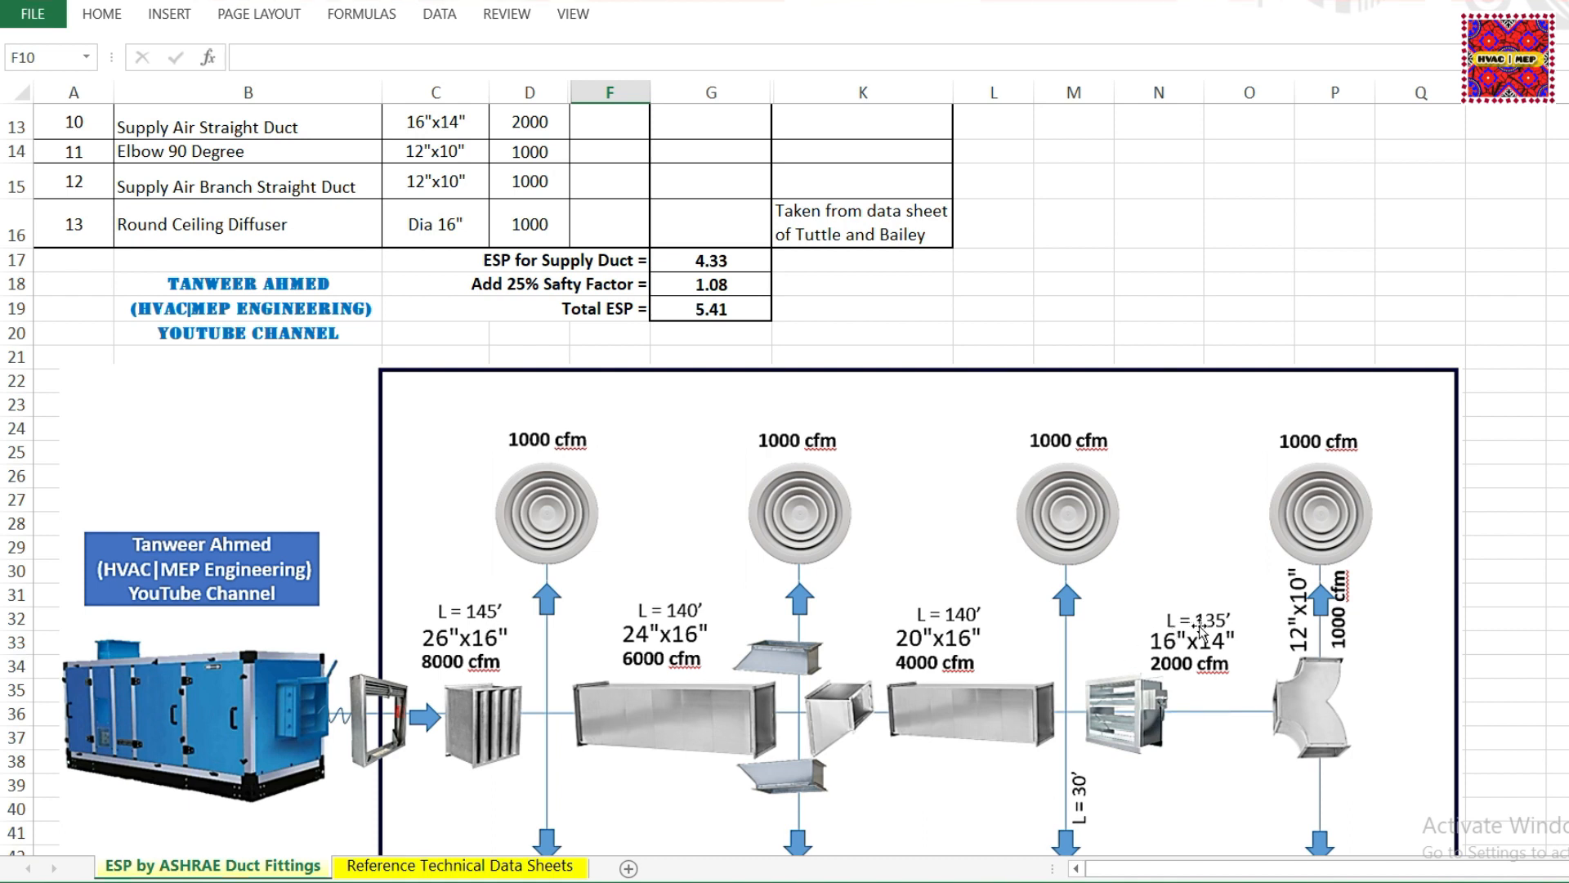
scroll(715, 464, "up", 3)
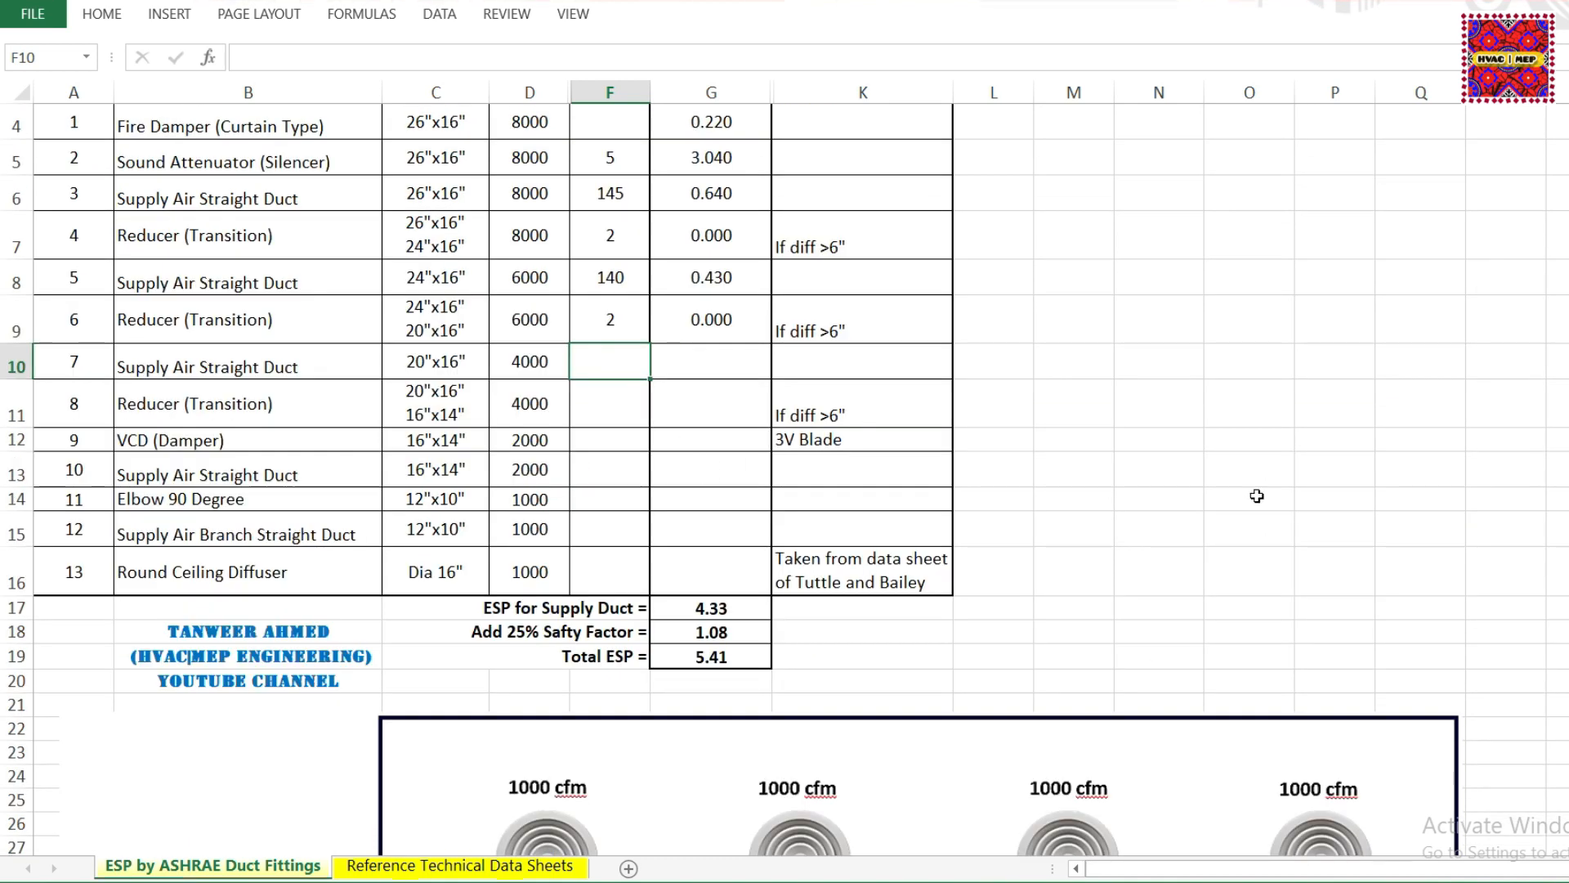
type("140")
left_click(691, 356)
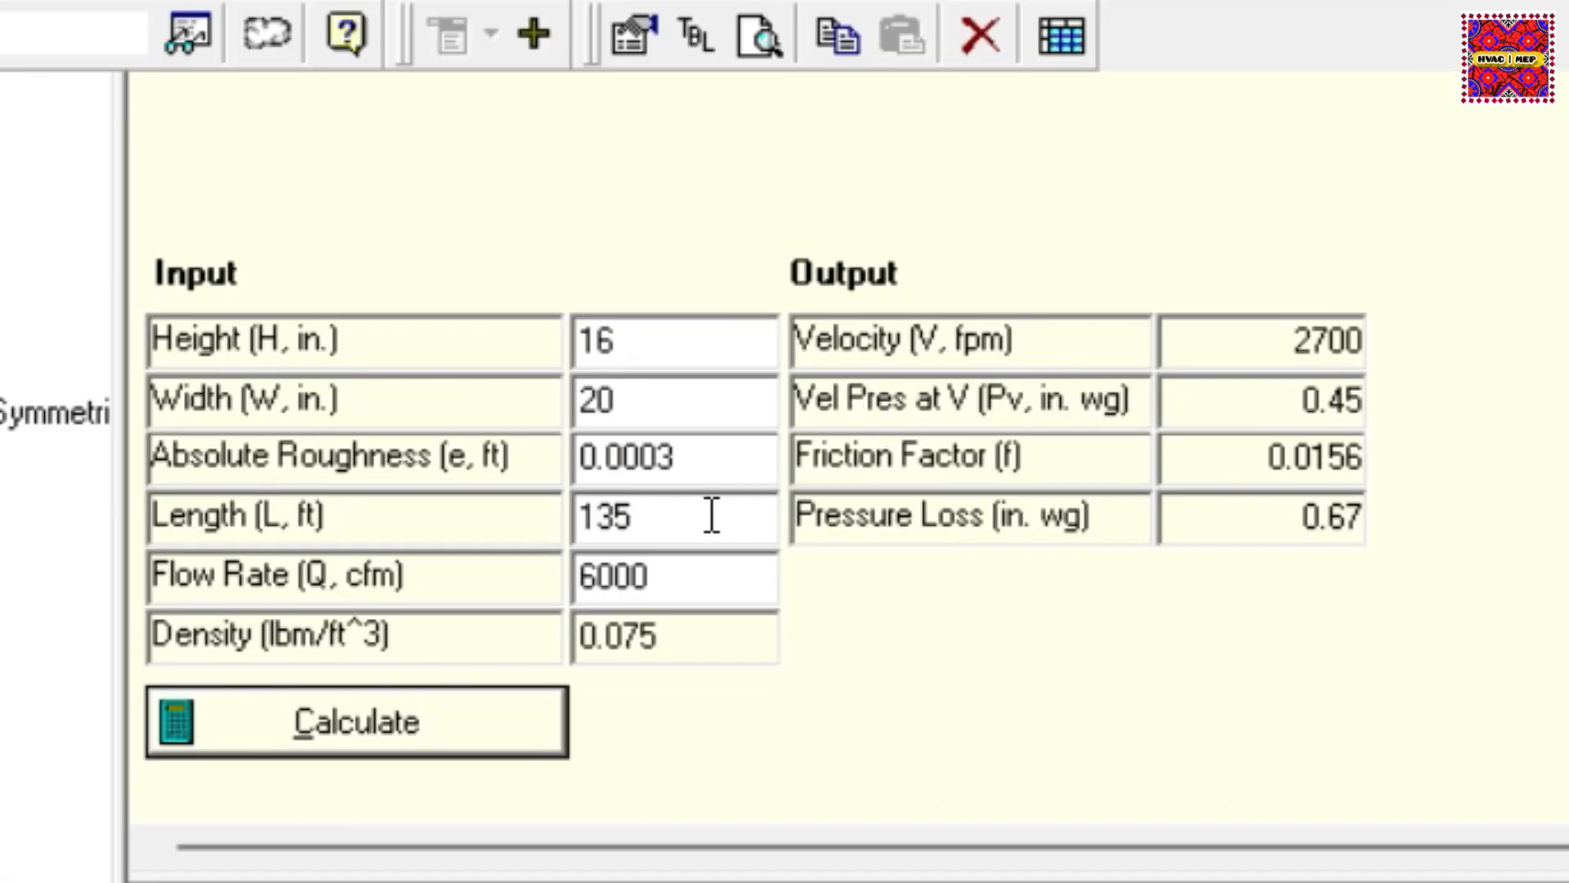
- In the ASHRAE Duct Fitting Database, set the straight duct's length to 140 ft and flow rate to 4000 cfm, and recalculate the pressure loss
double_click(712, 515)
type("140")
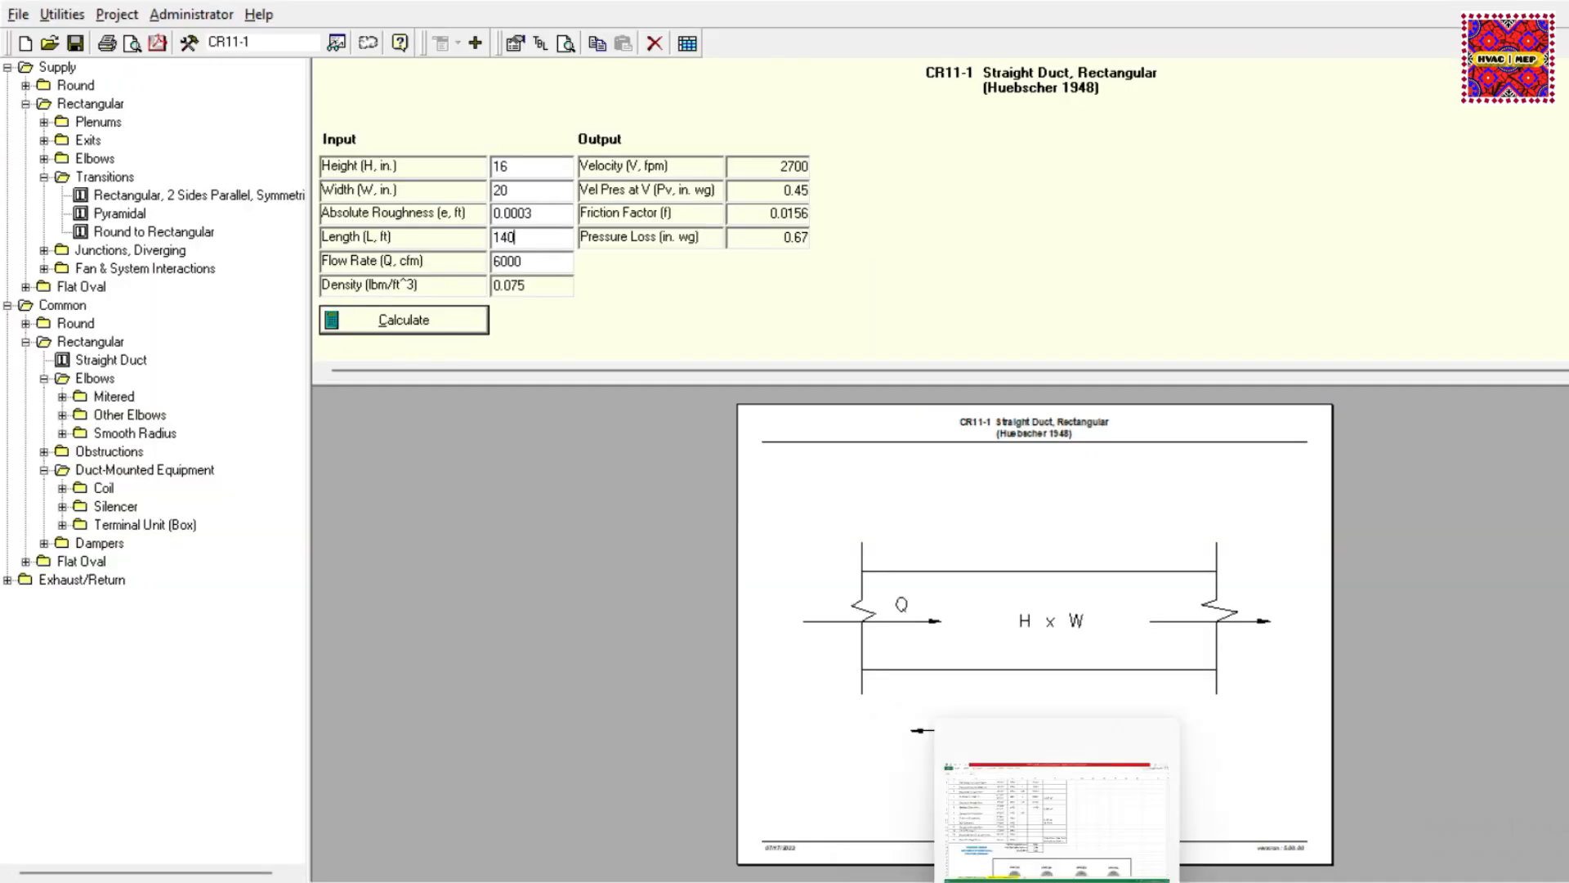
left_click(1051, 880)
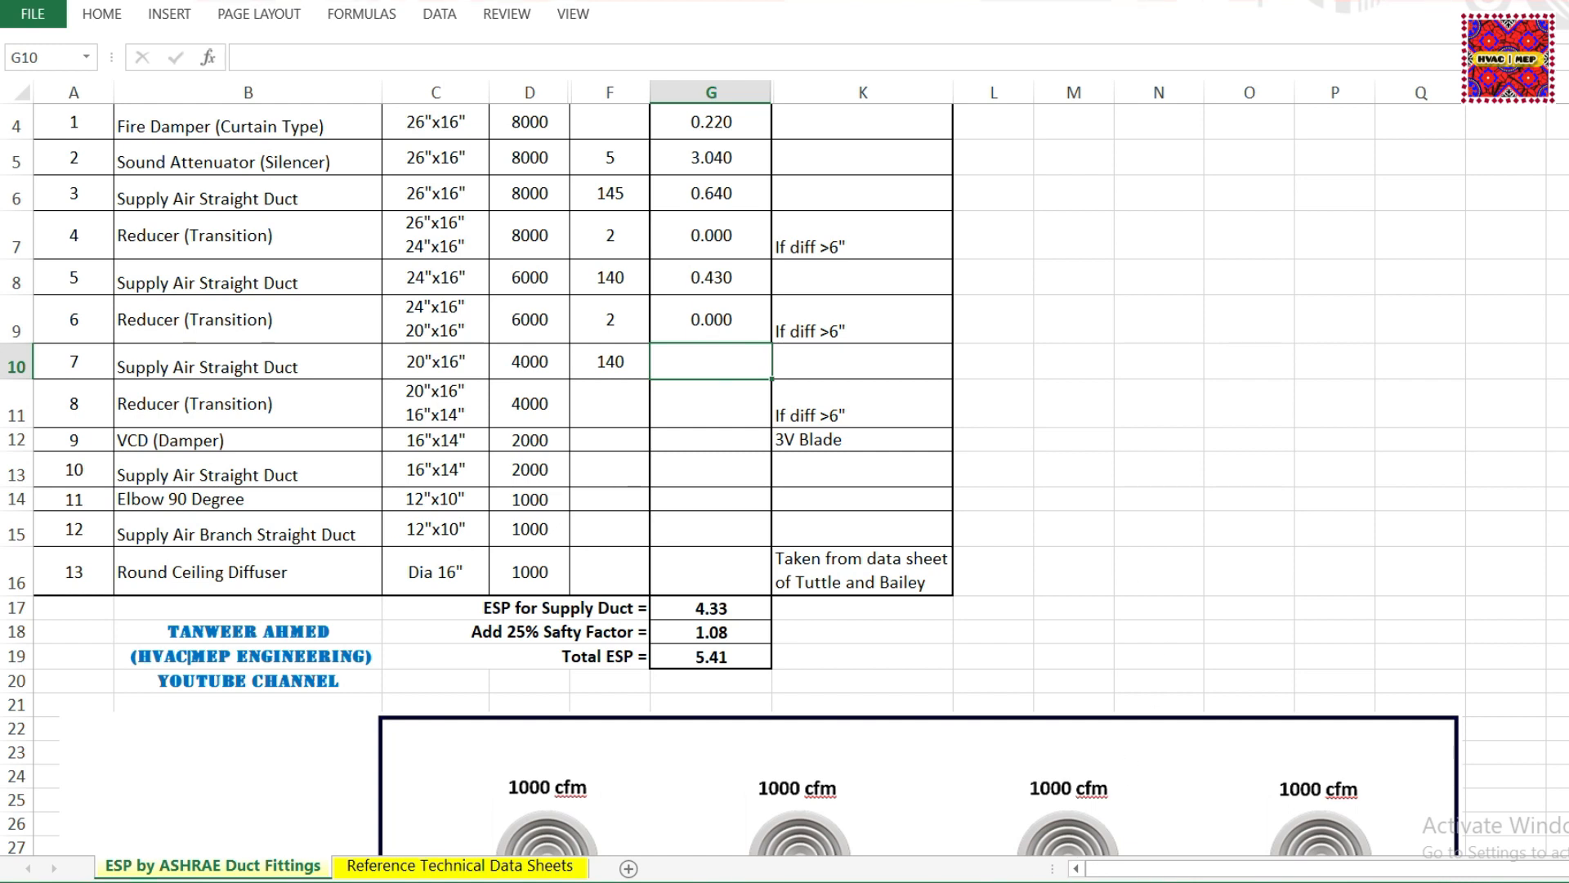
left_click(1071, 881)
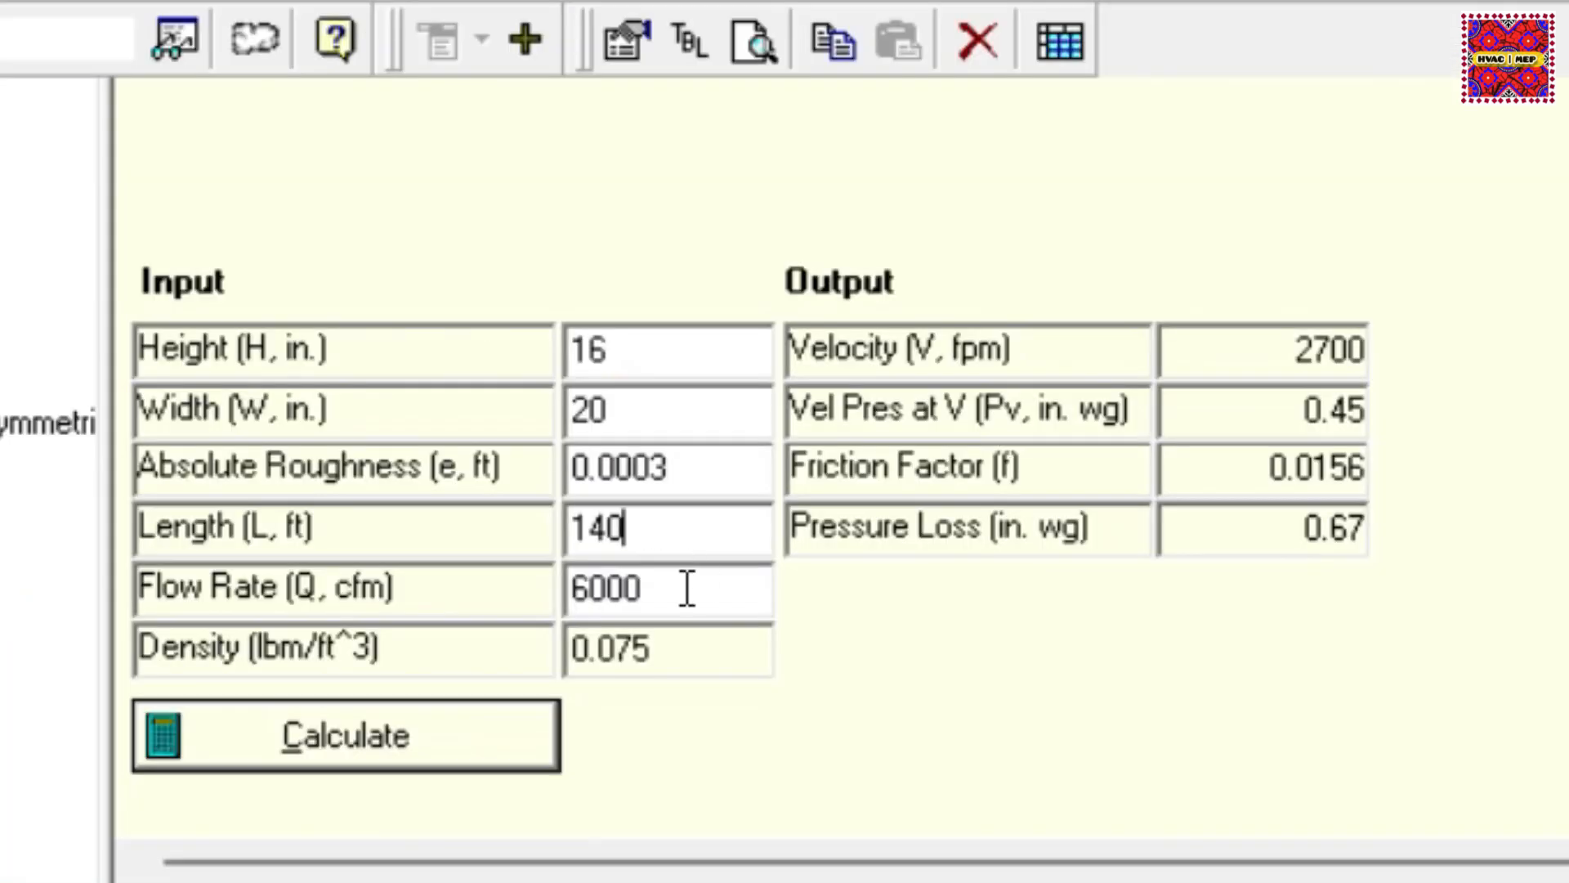
key("Tab")
type("4000")
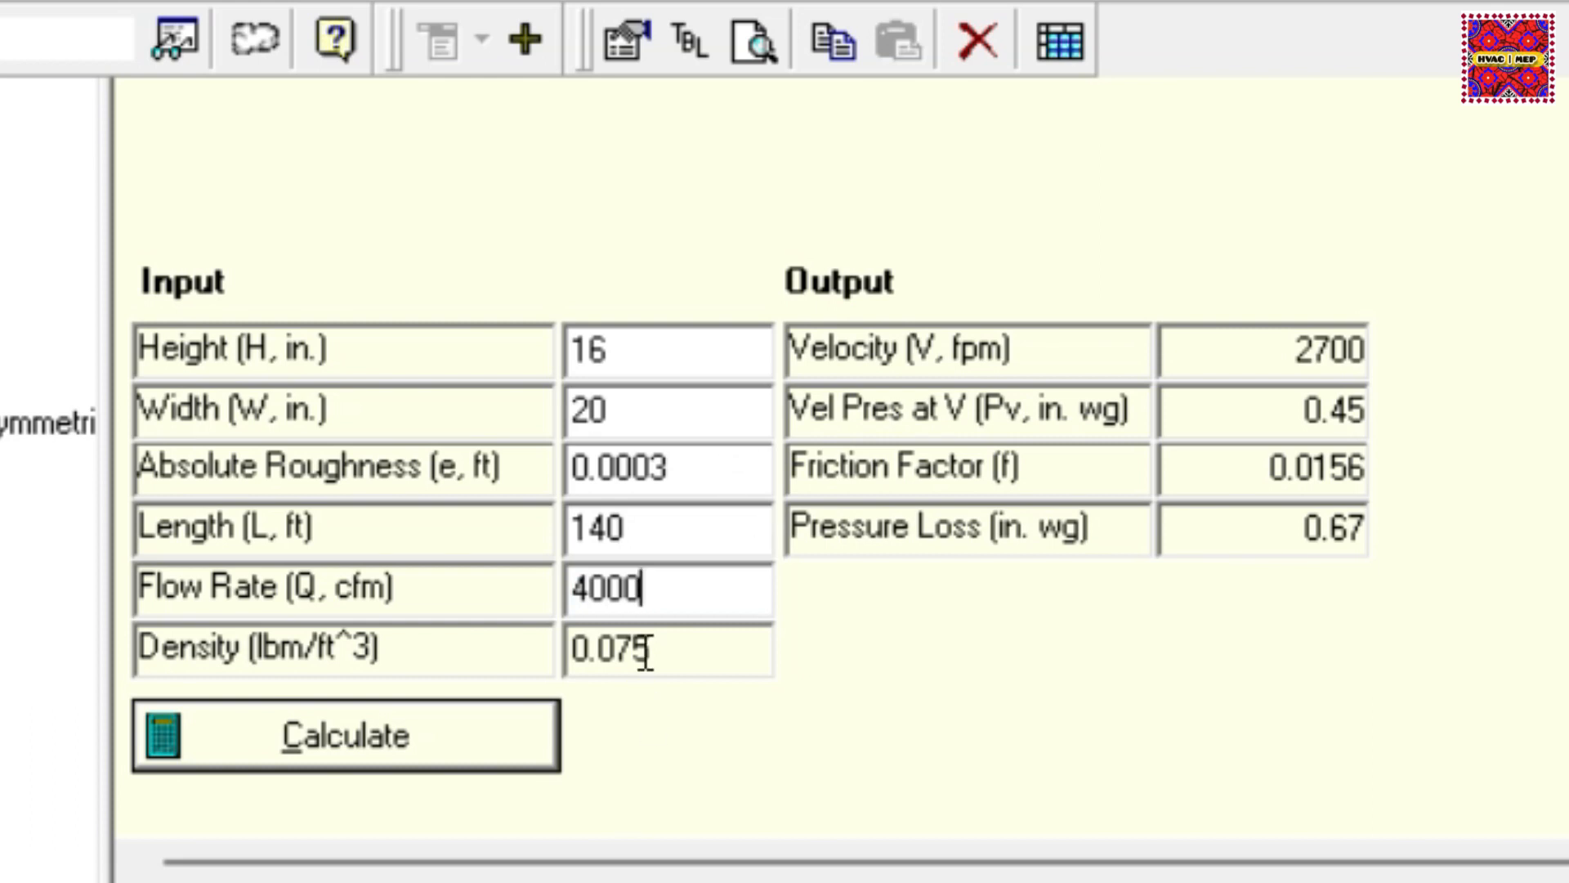
left_click(419, 733)
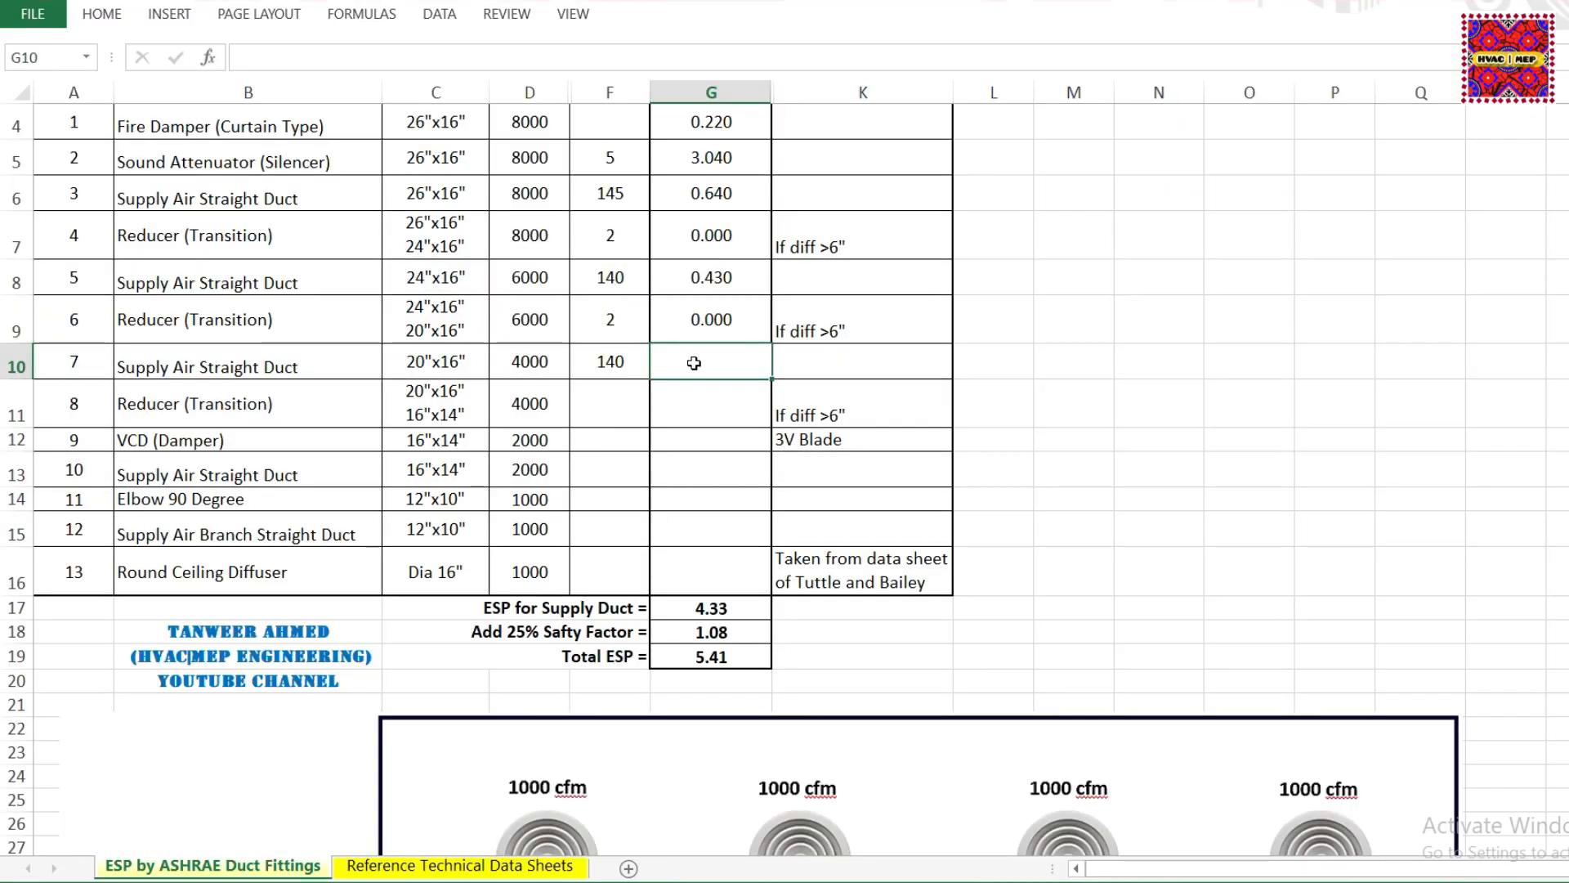
- In the Excel ESP sheet, enter 0.31 as the friction of the 20"x16" supply air straight duct
type("0.31")
key("Return")
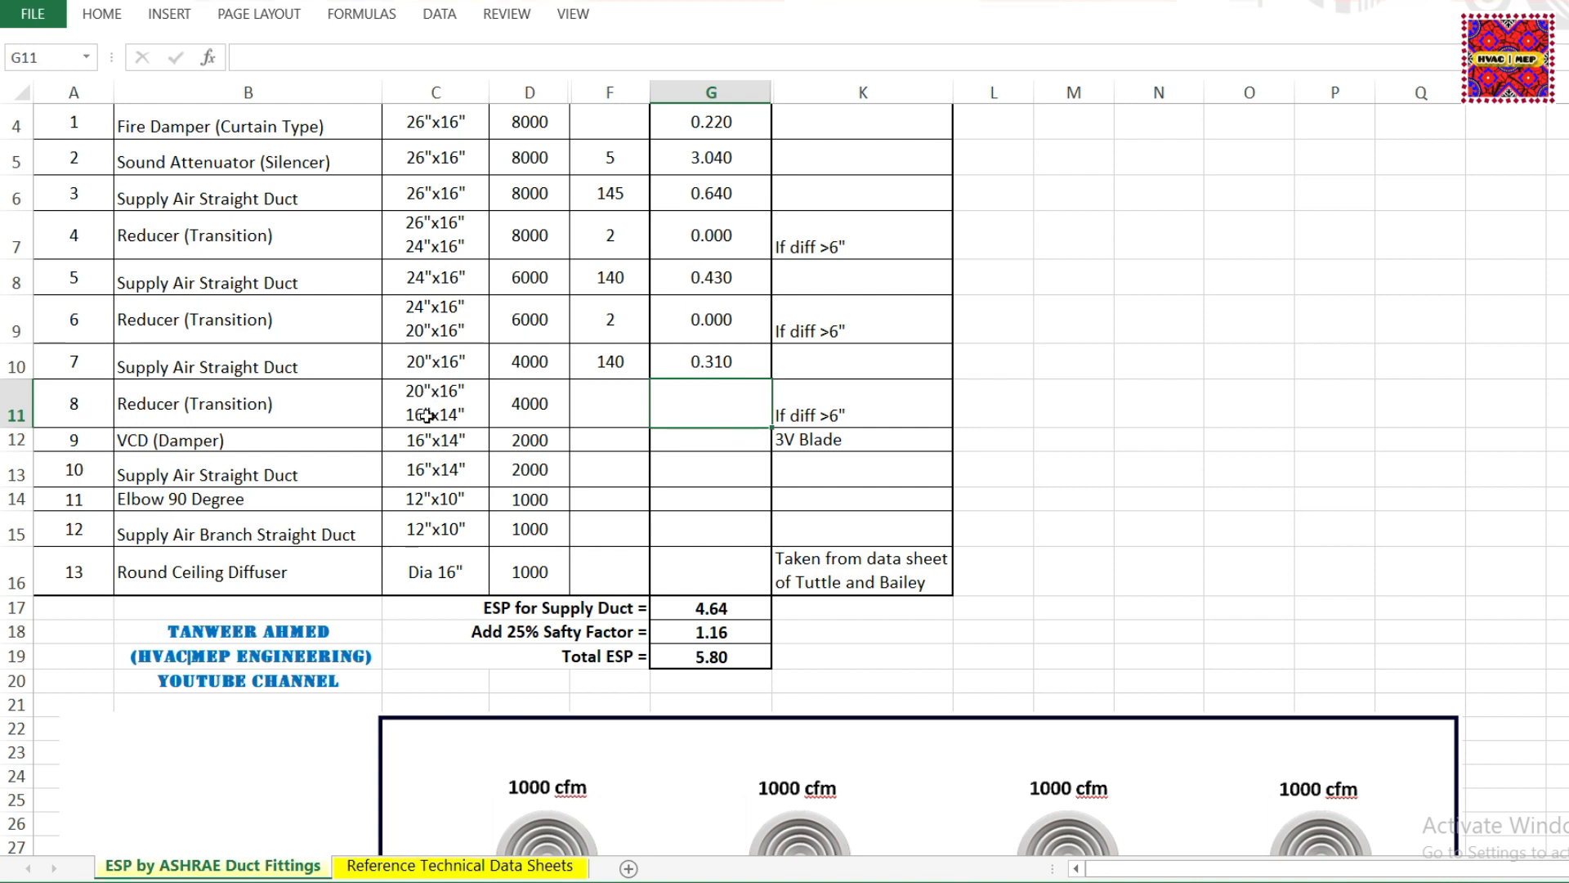
- Enter a length of 2 ft and a friction of 0 for the 20"x16" to 16"x14" reducer
double_click(613, 392)
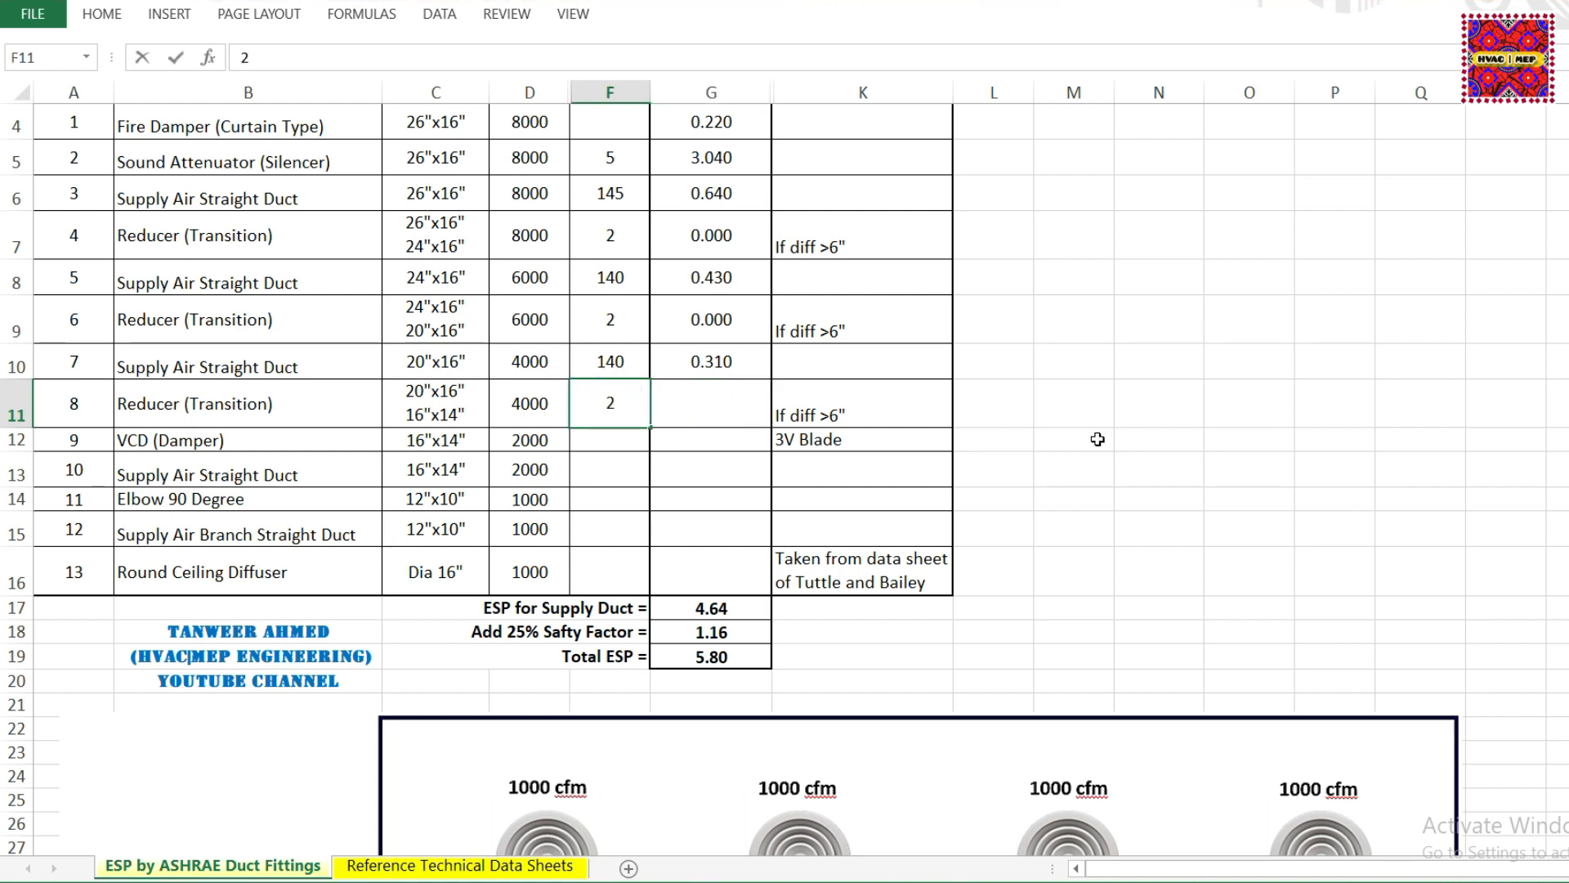
scroll(1062, 437, "down", 3)
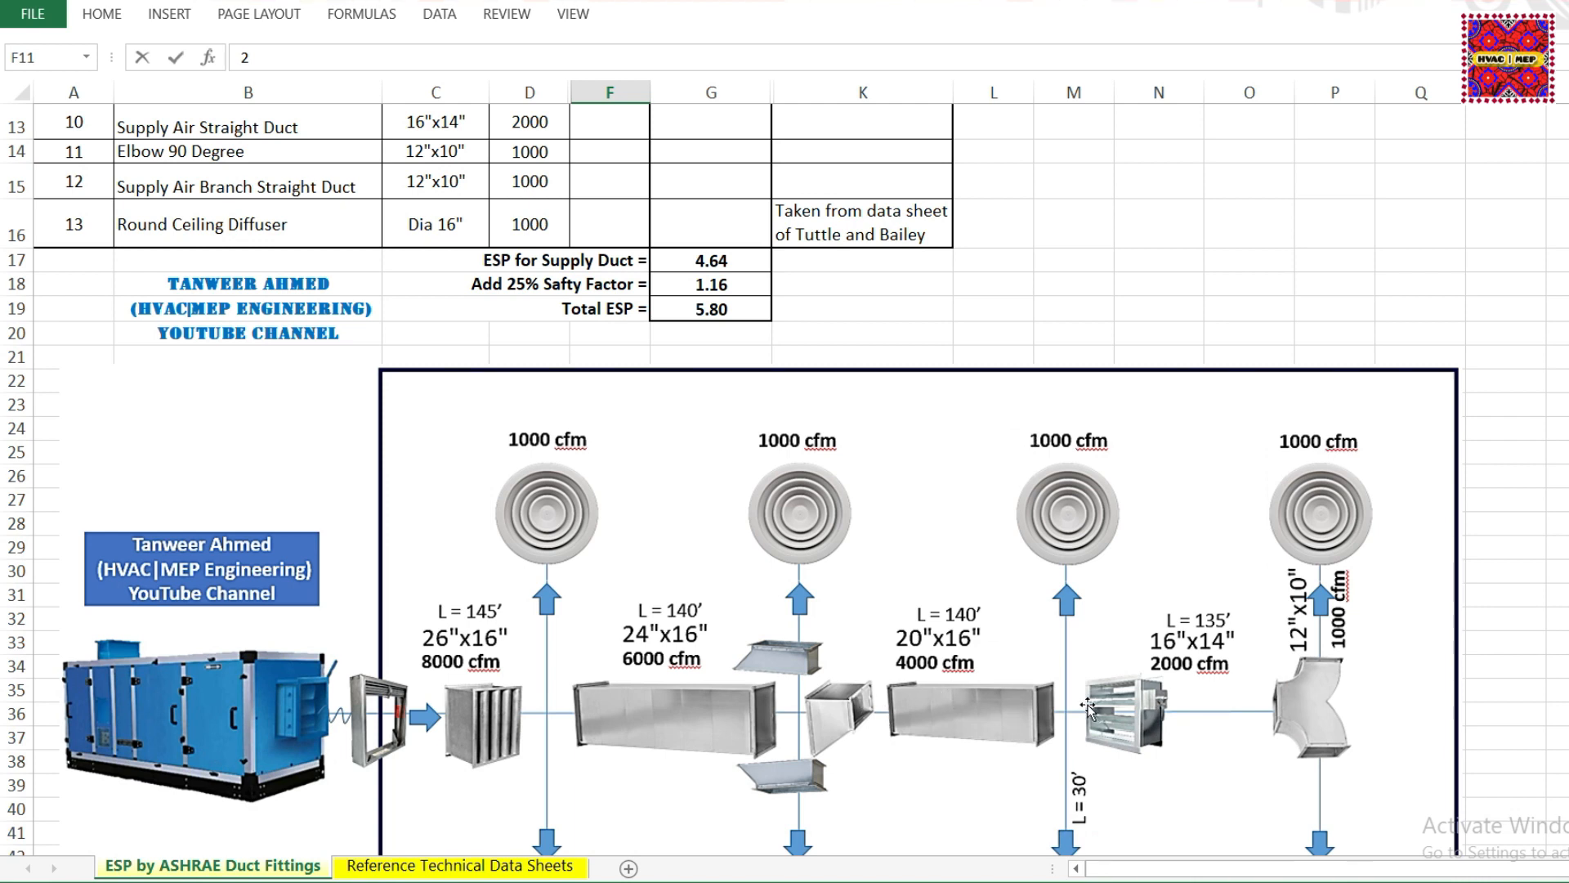
scroll(563, 244, "up", 2)
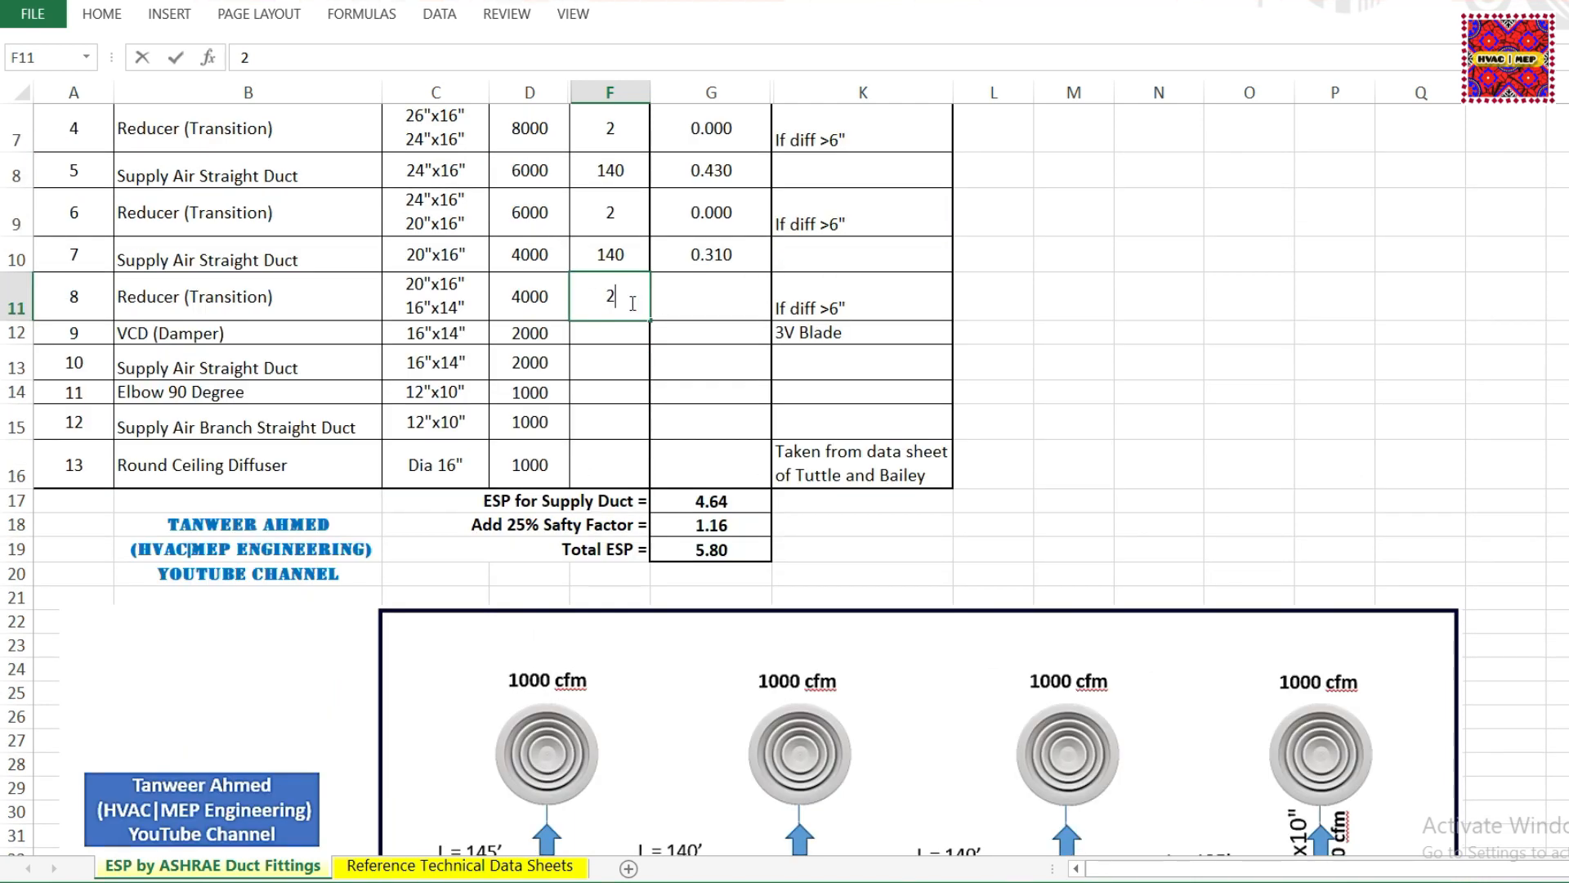
left_click(711, 297)
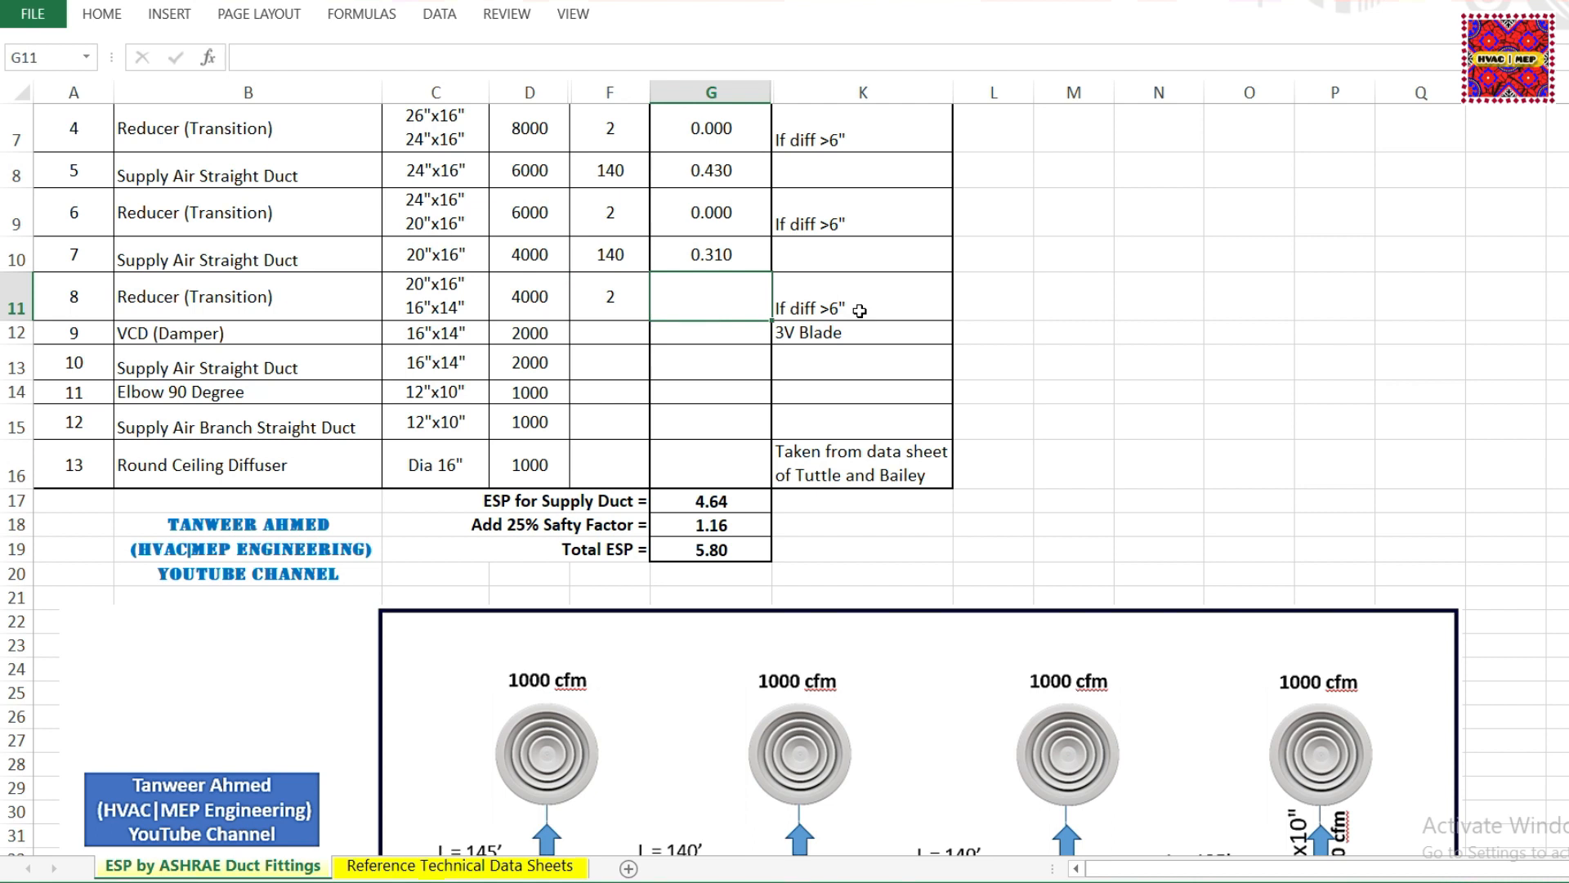
scroll(860, 311, "up", 1)
type("0.000")
key("Return")
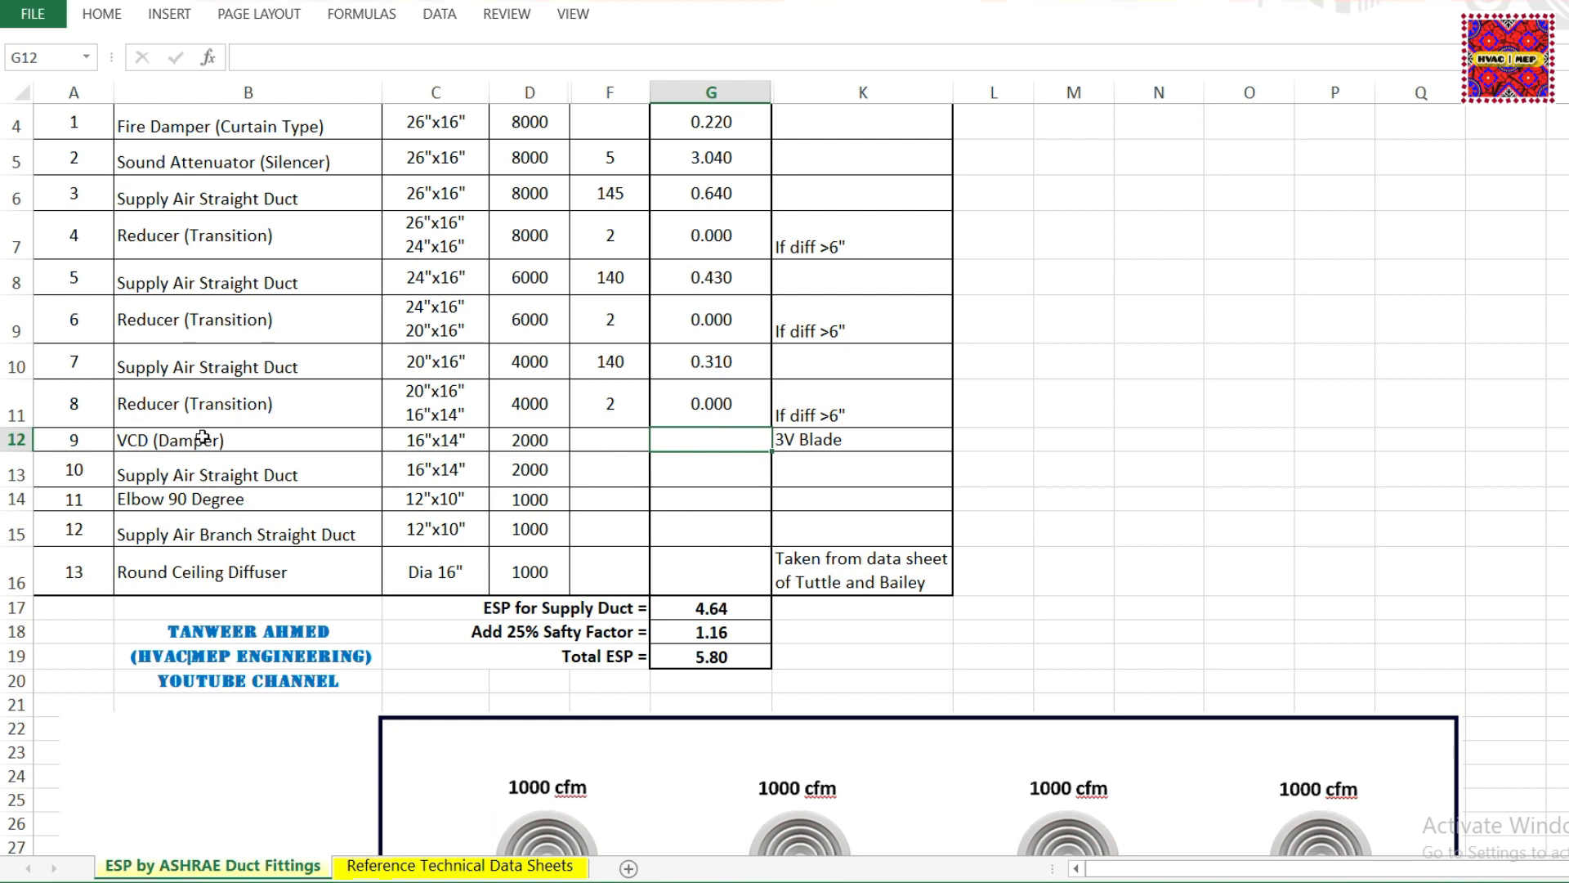
- Check the VCD in the duct layout, then view the enlarged drawing of the Parallel & Opposed 3V Blades damper in the ASHRAE Duct Fitting Database
scroll(438, 404, "down", 2)
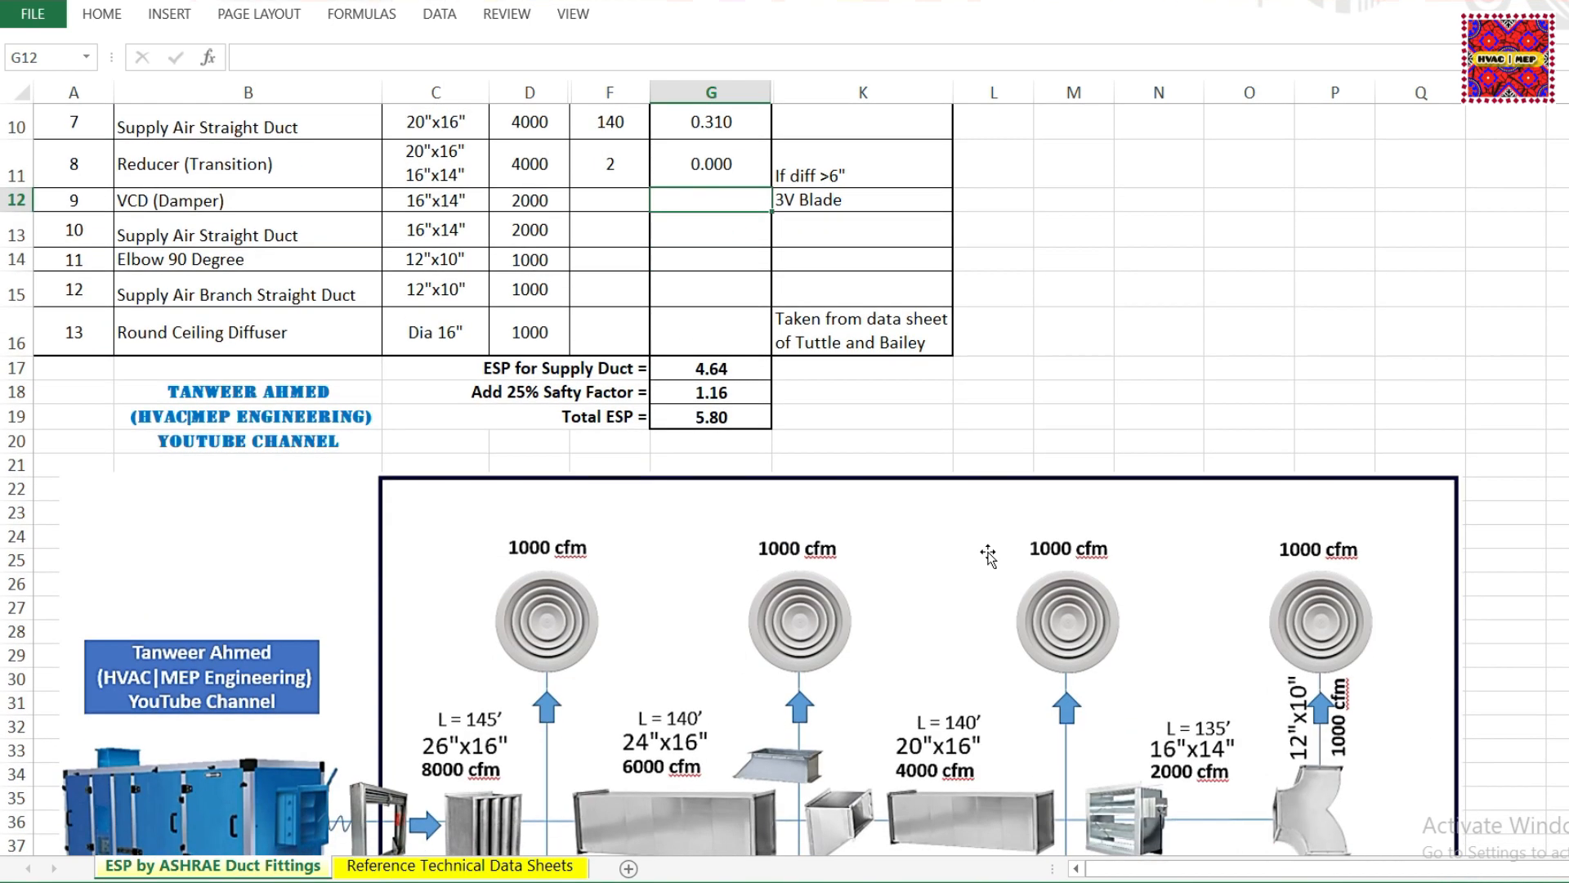
scroll(988, 555, "down", 1)
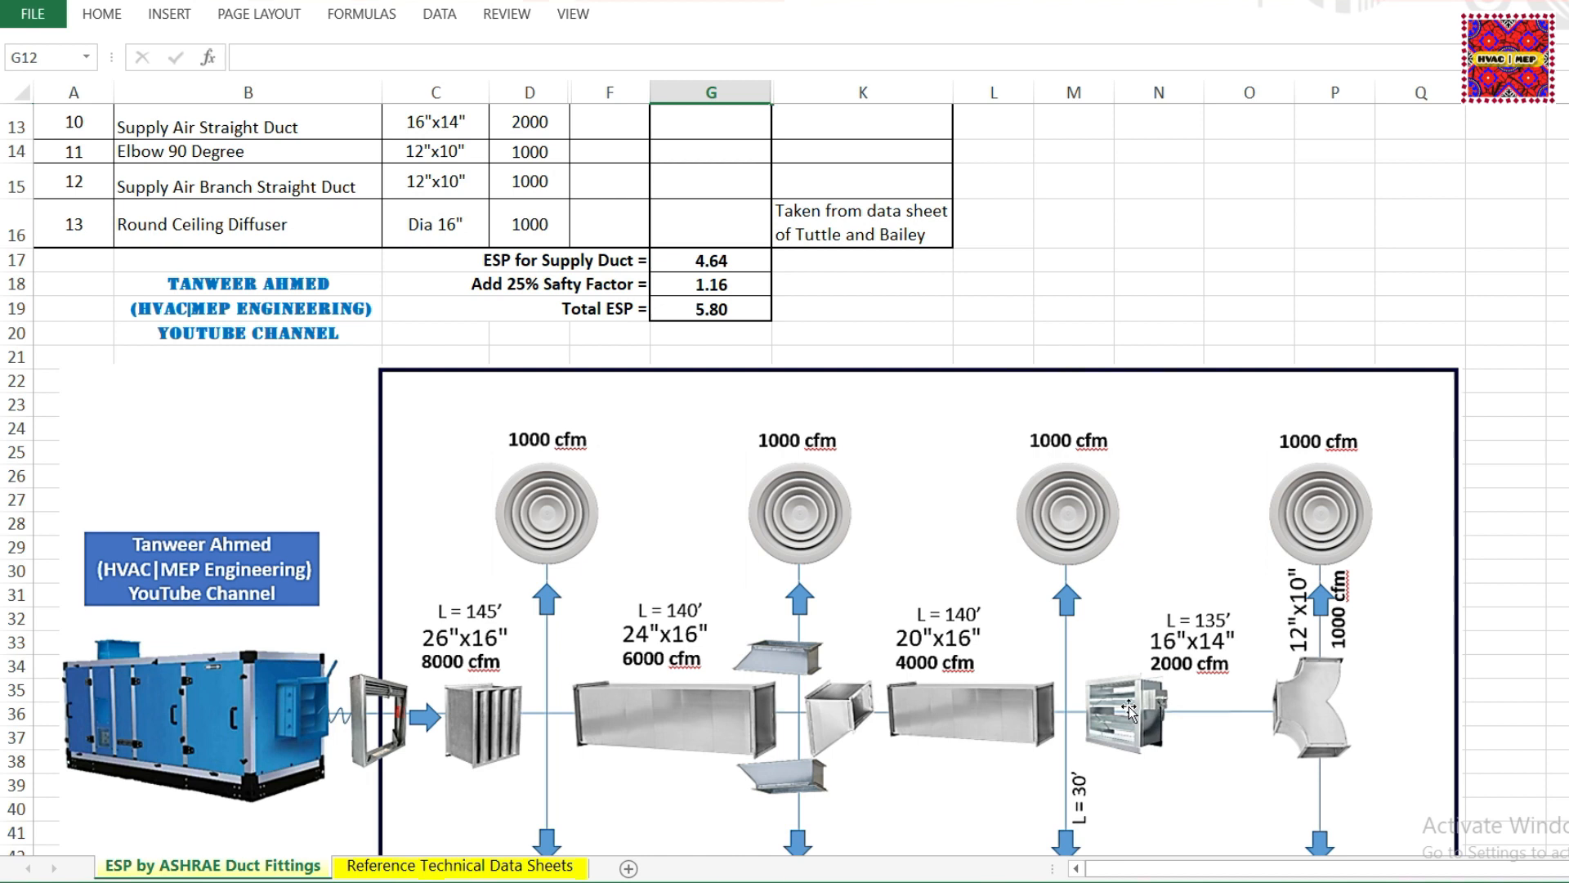
scroll(585, 440, "up", 3)
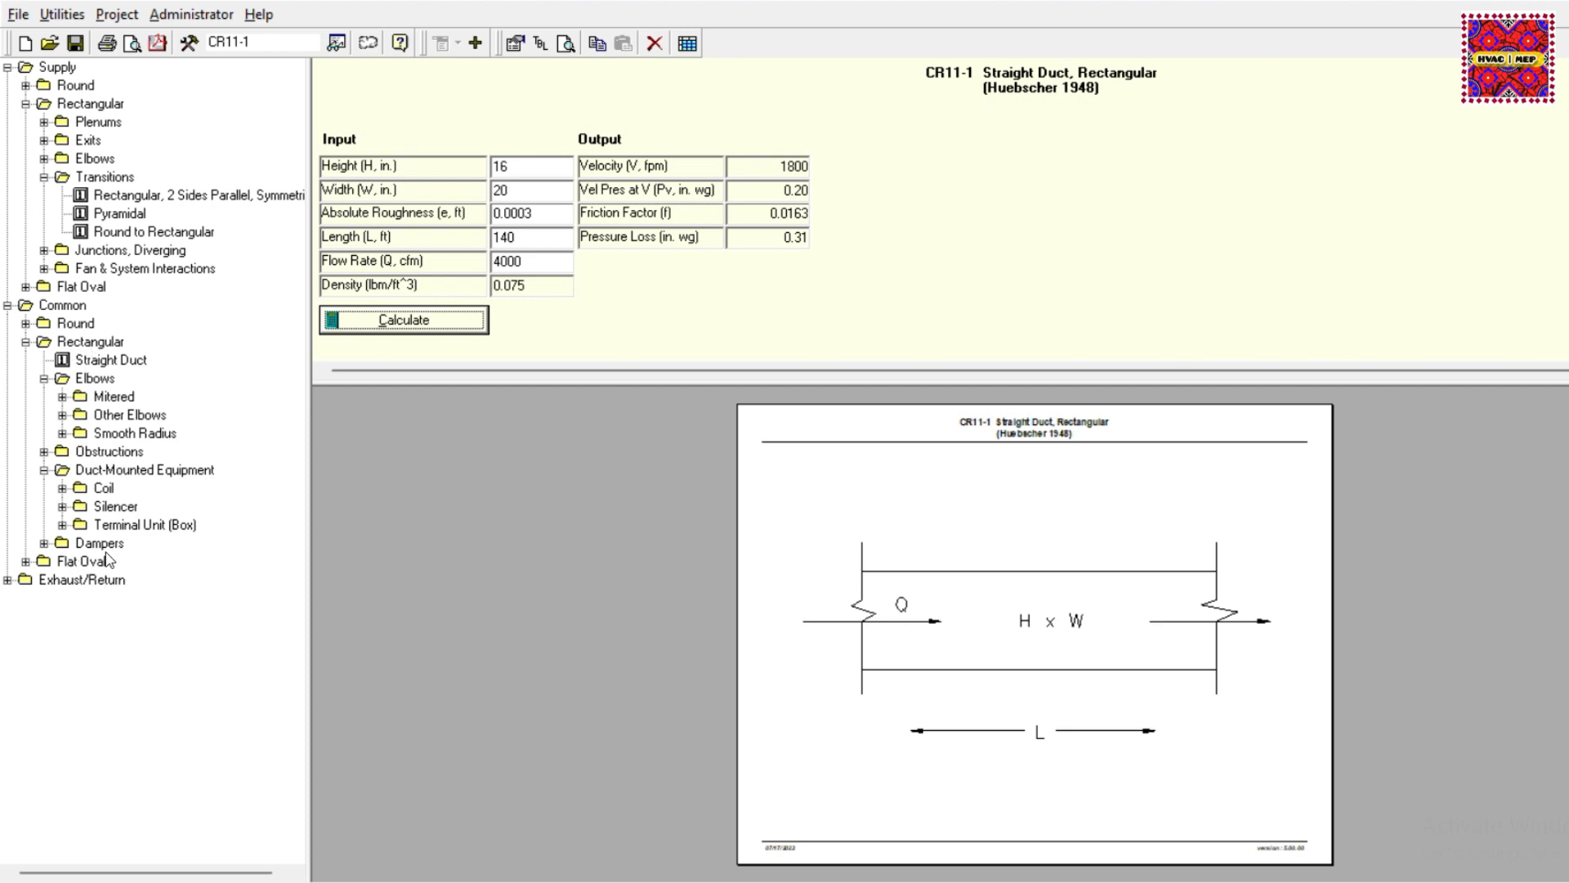
left_click(45, 544)
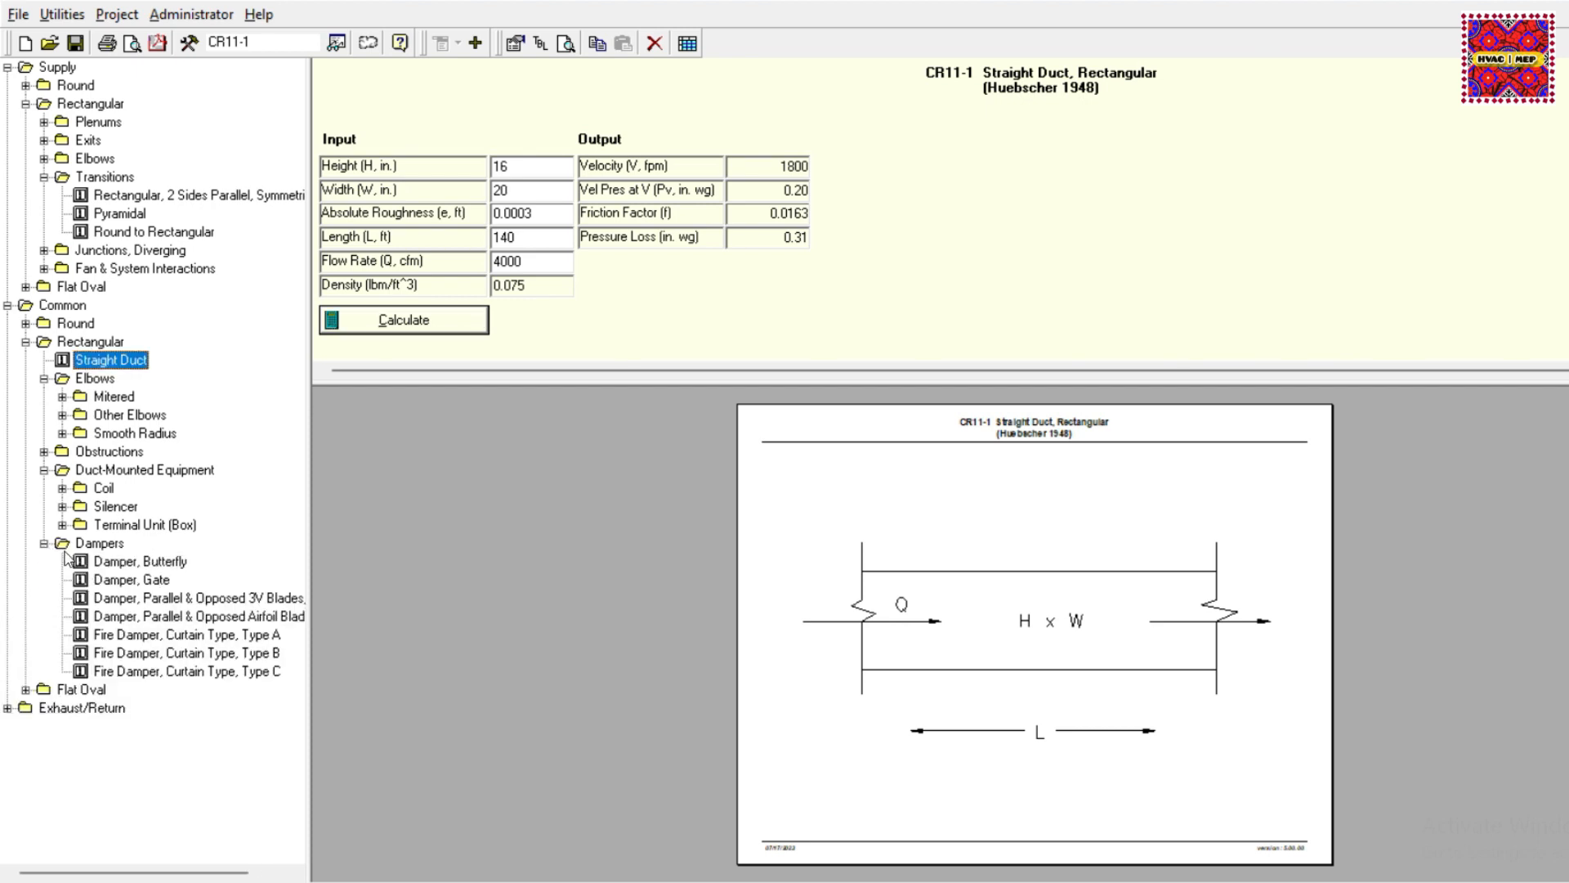
left_click(108, 601)
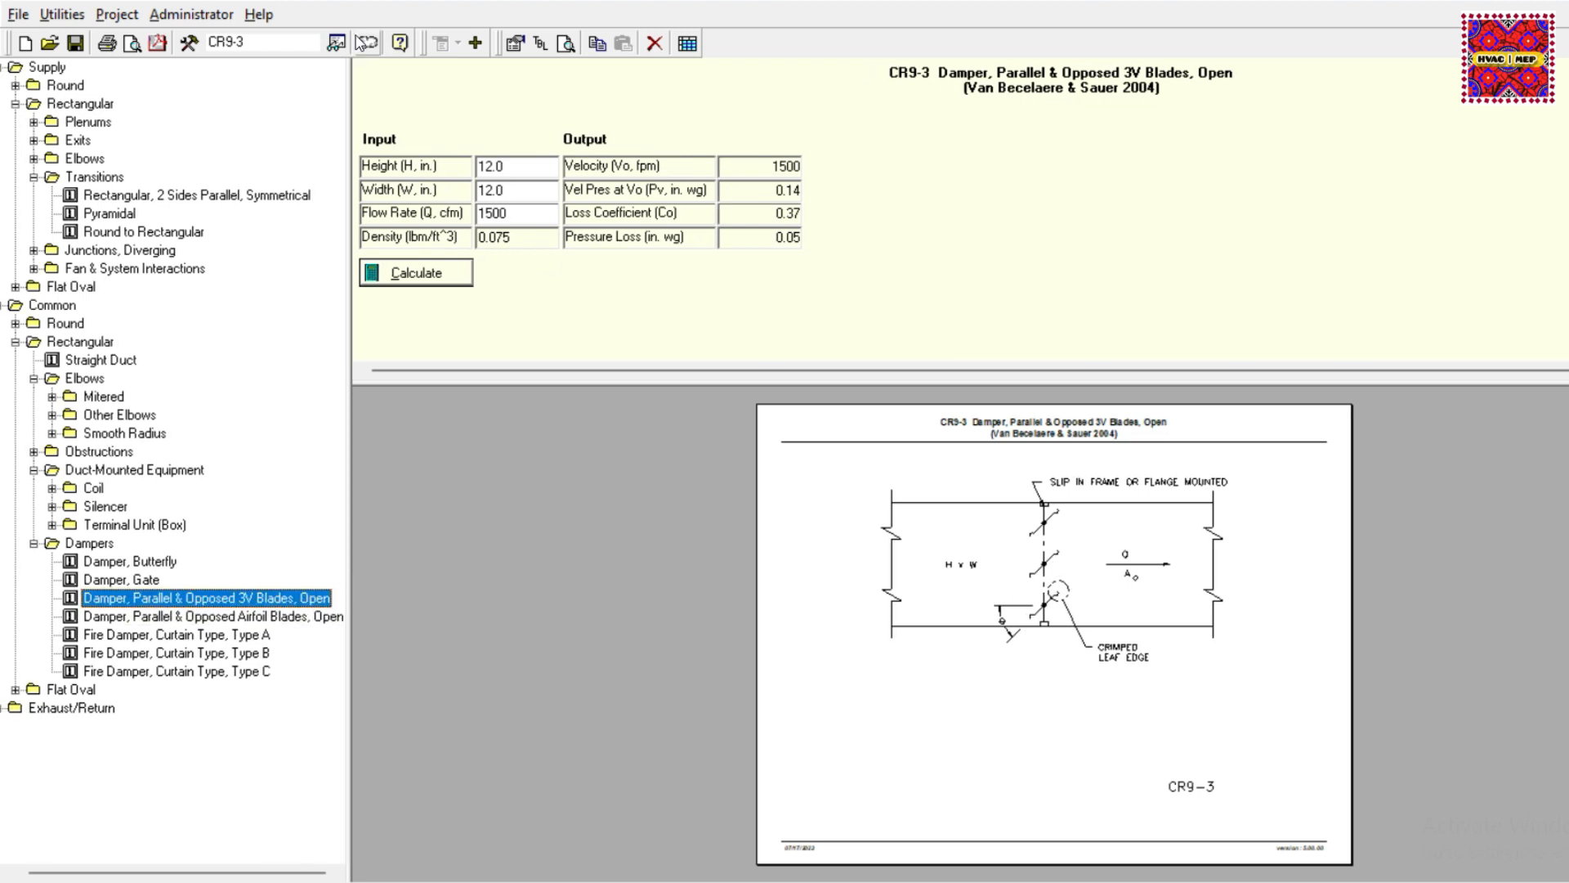
left_click(336, 43)
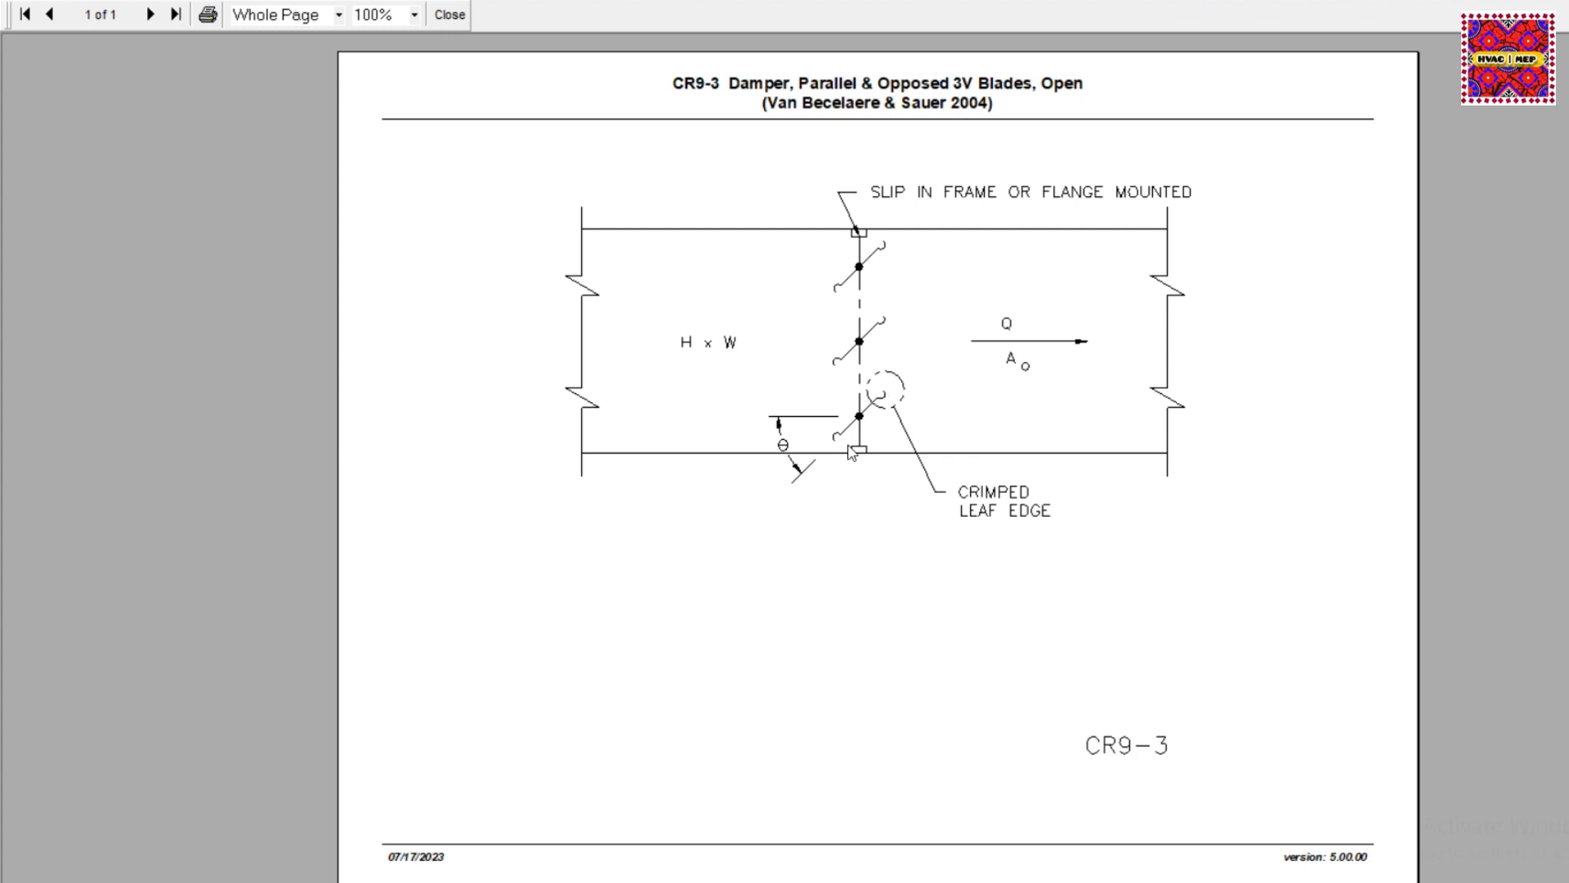
left_click(450, 14)
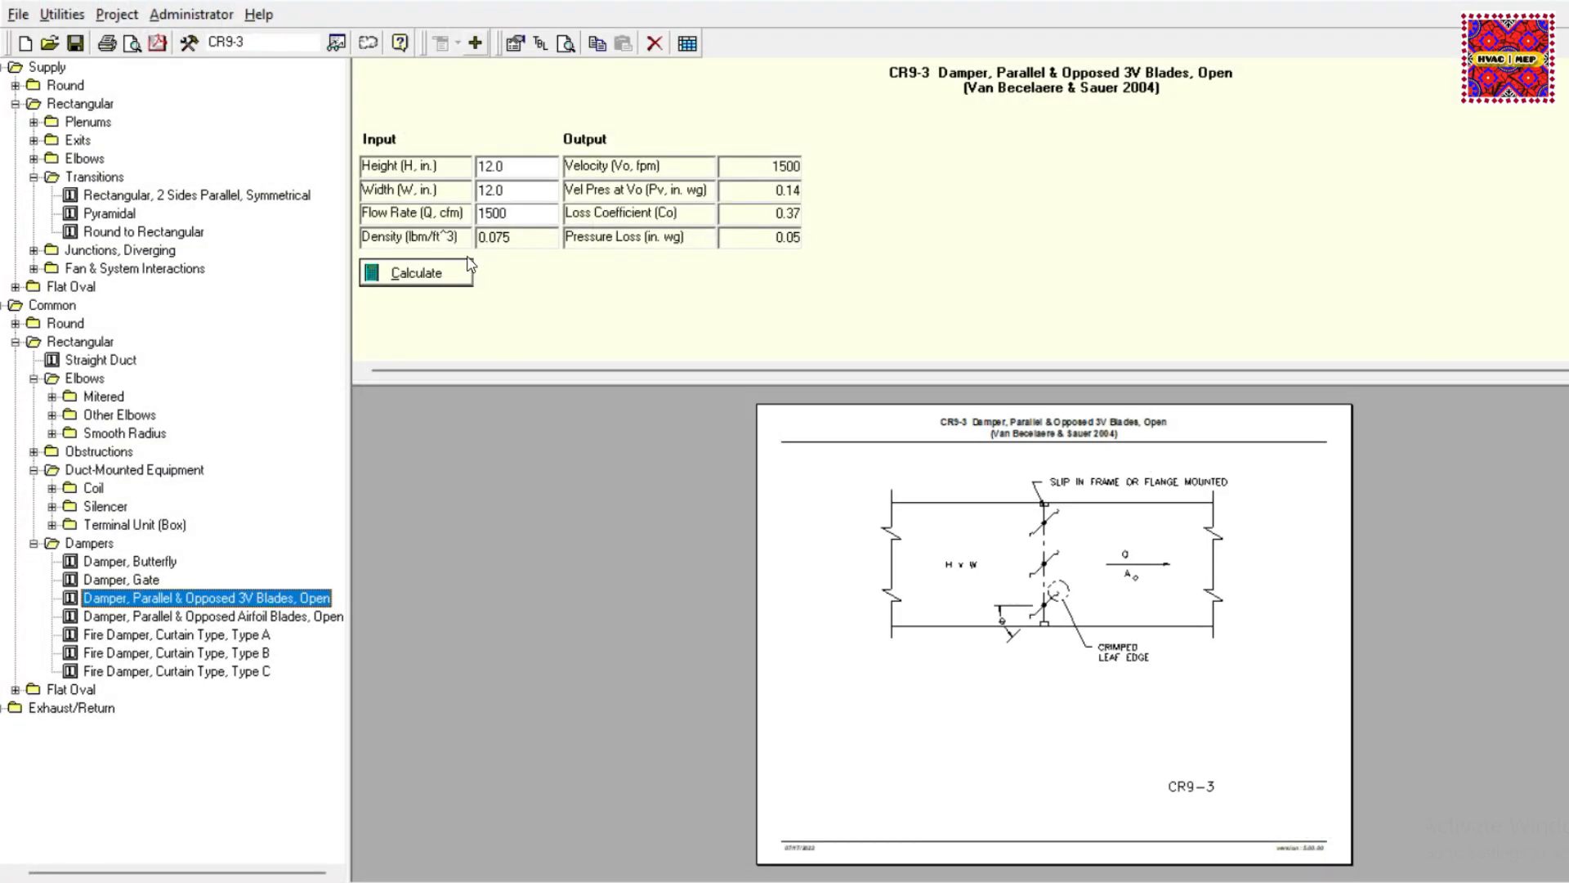
- View the enlarged drawing of the Parallel & Opposed Airfoil Blades damper for comparison
left_click(211, 616)
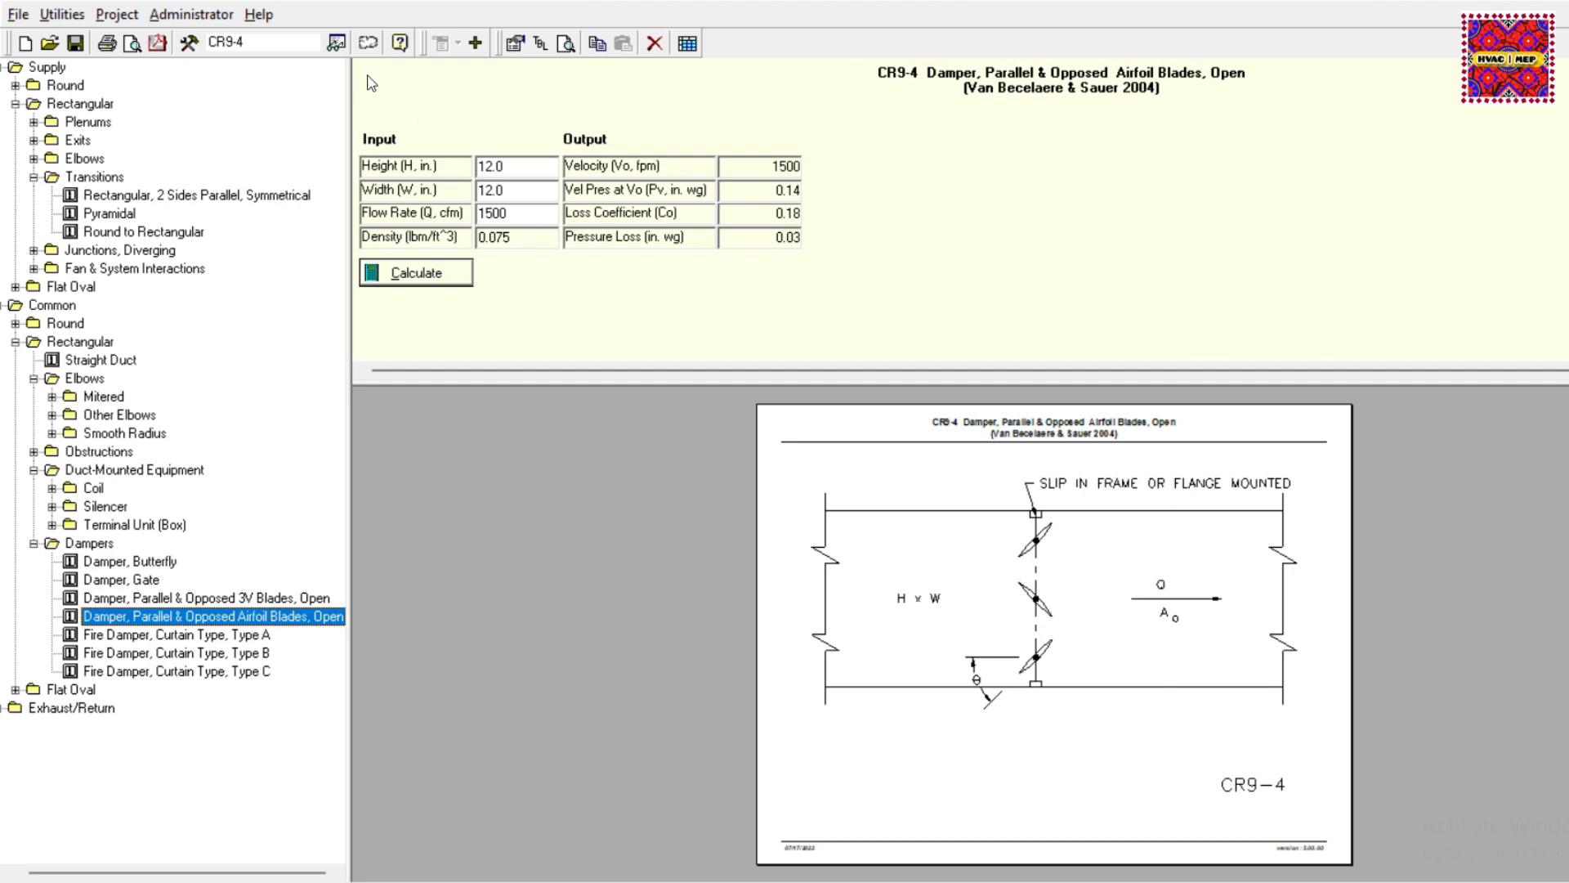
left_click(336, 43)
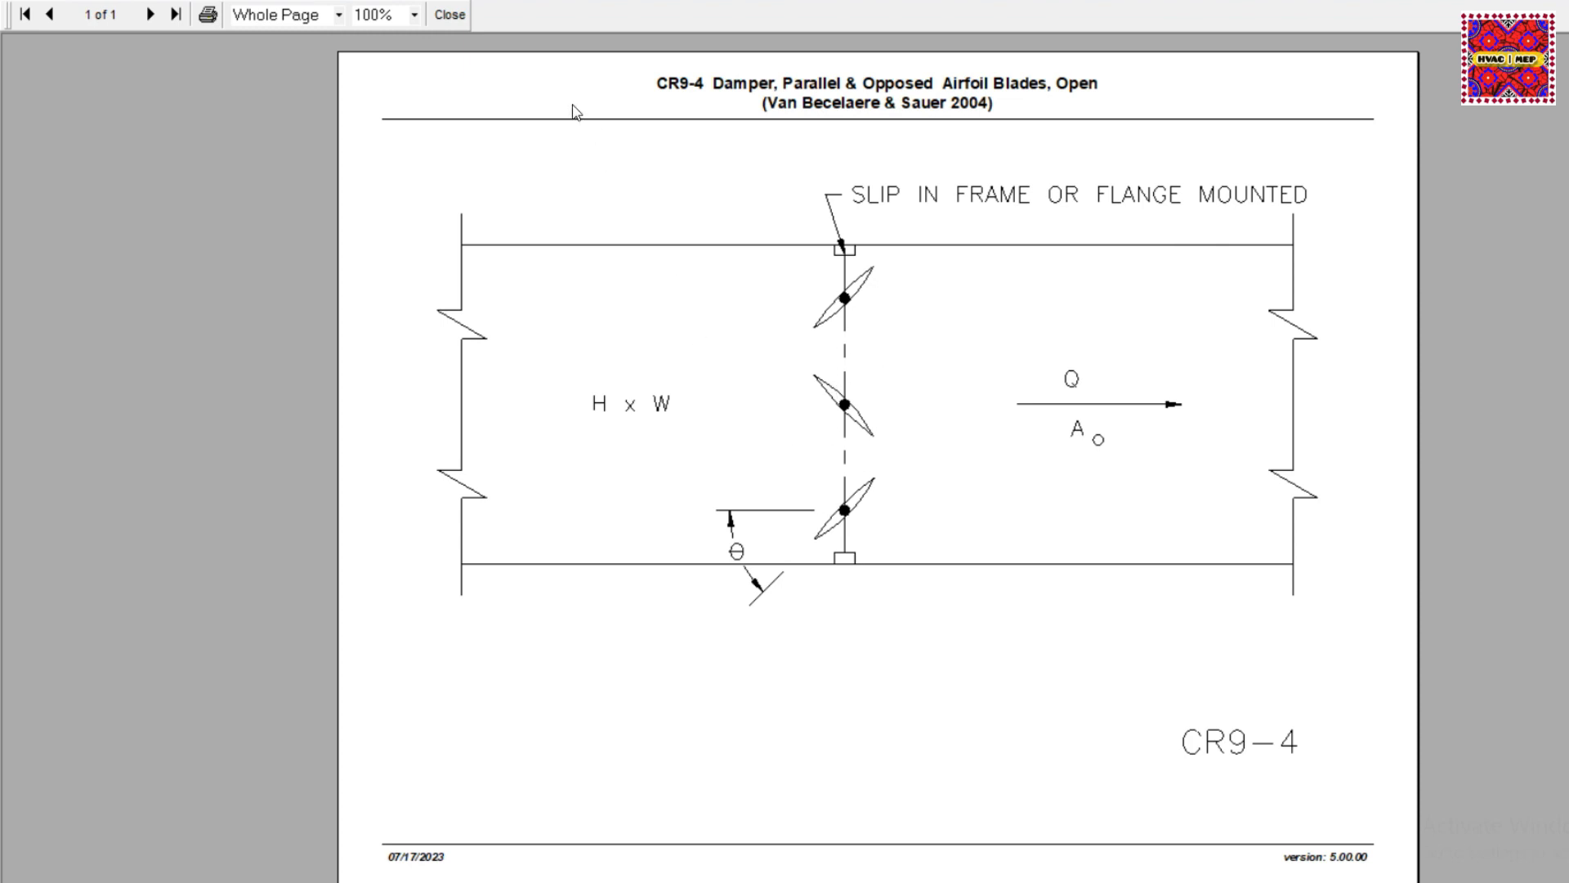
left_click(450, 14)
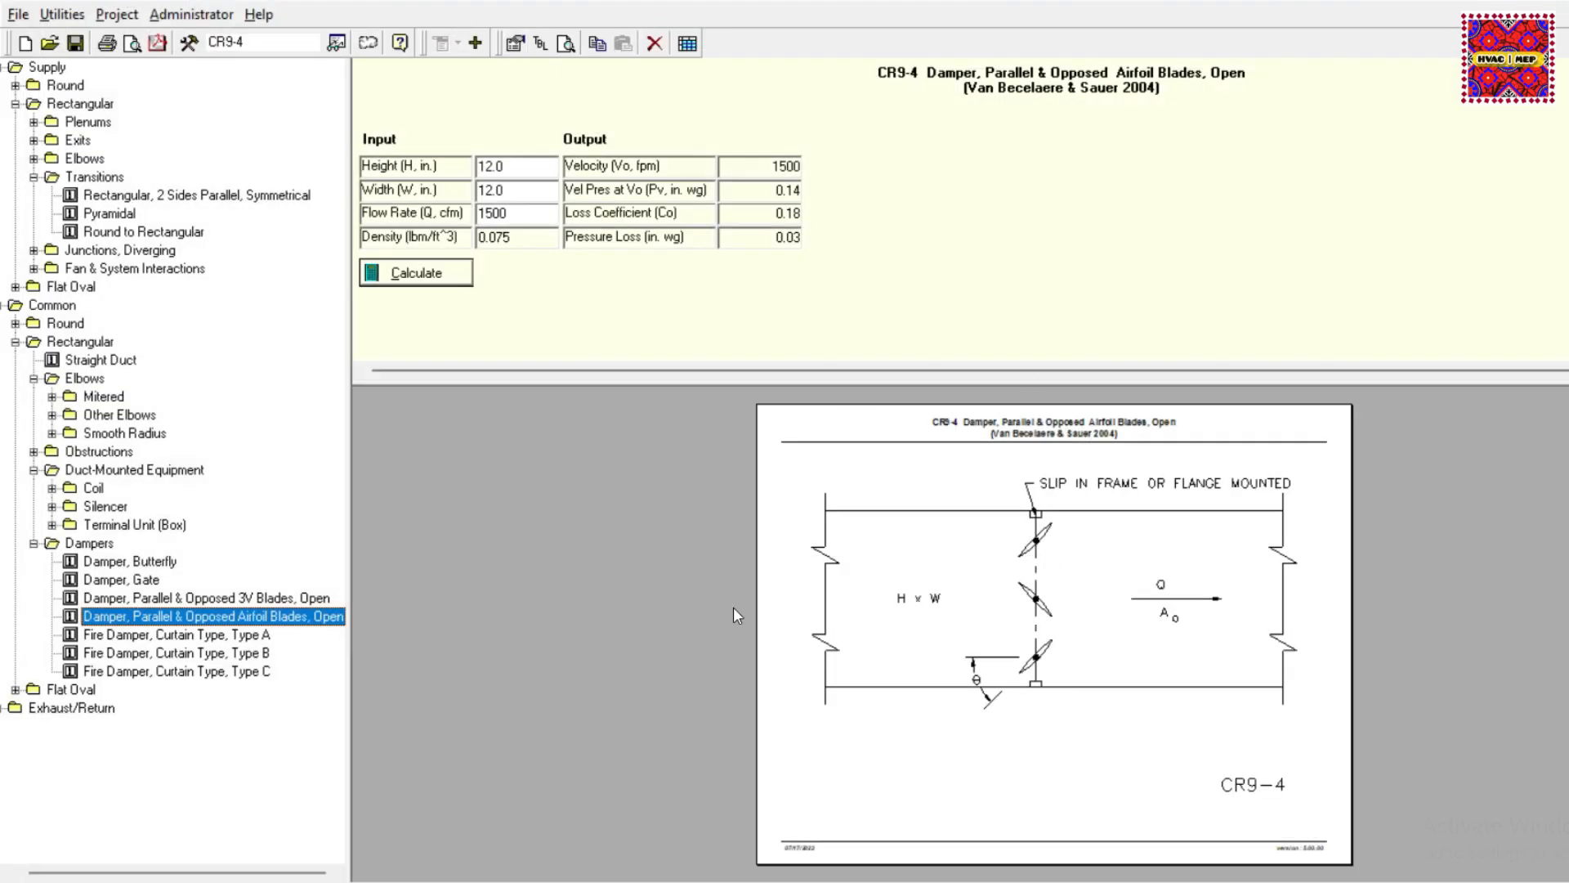
- For the Parallel & Opposed 3V Blades damper, set height 14 in, width 16 in and flow rate 2000 cfm, and calculate the pressure loss
left_click(272, 598)
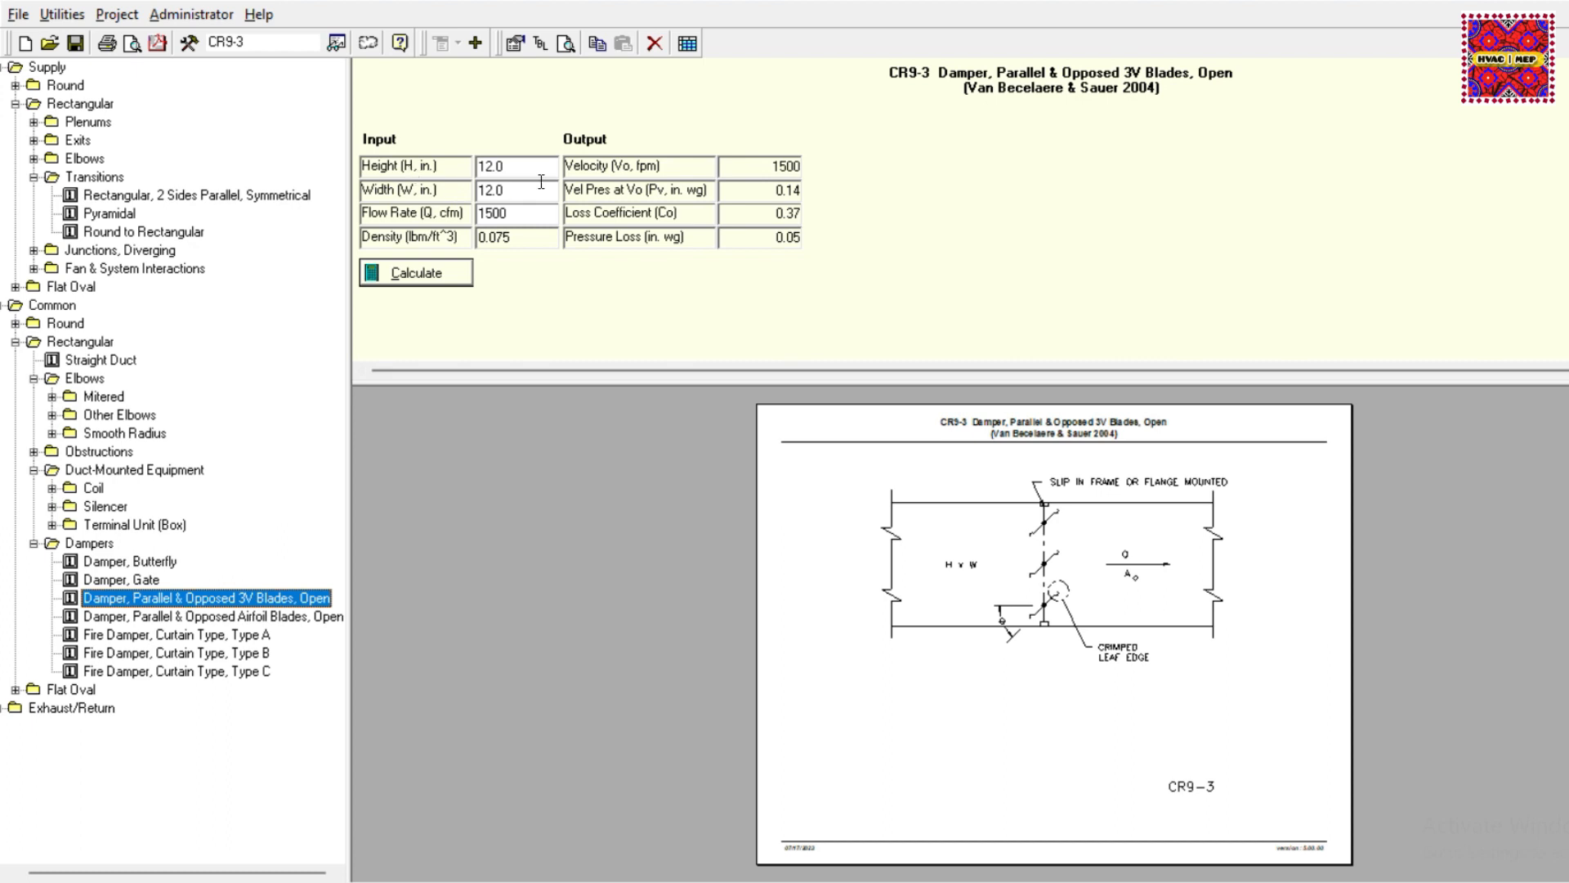
key("alt+Tab")
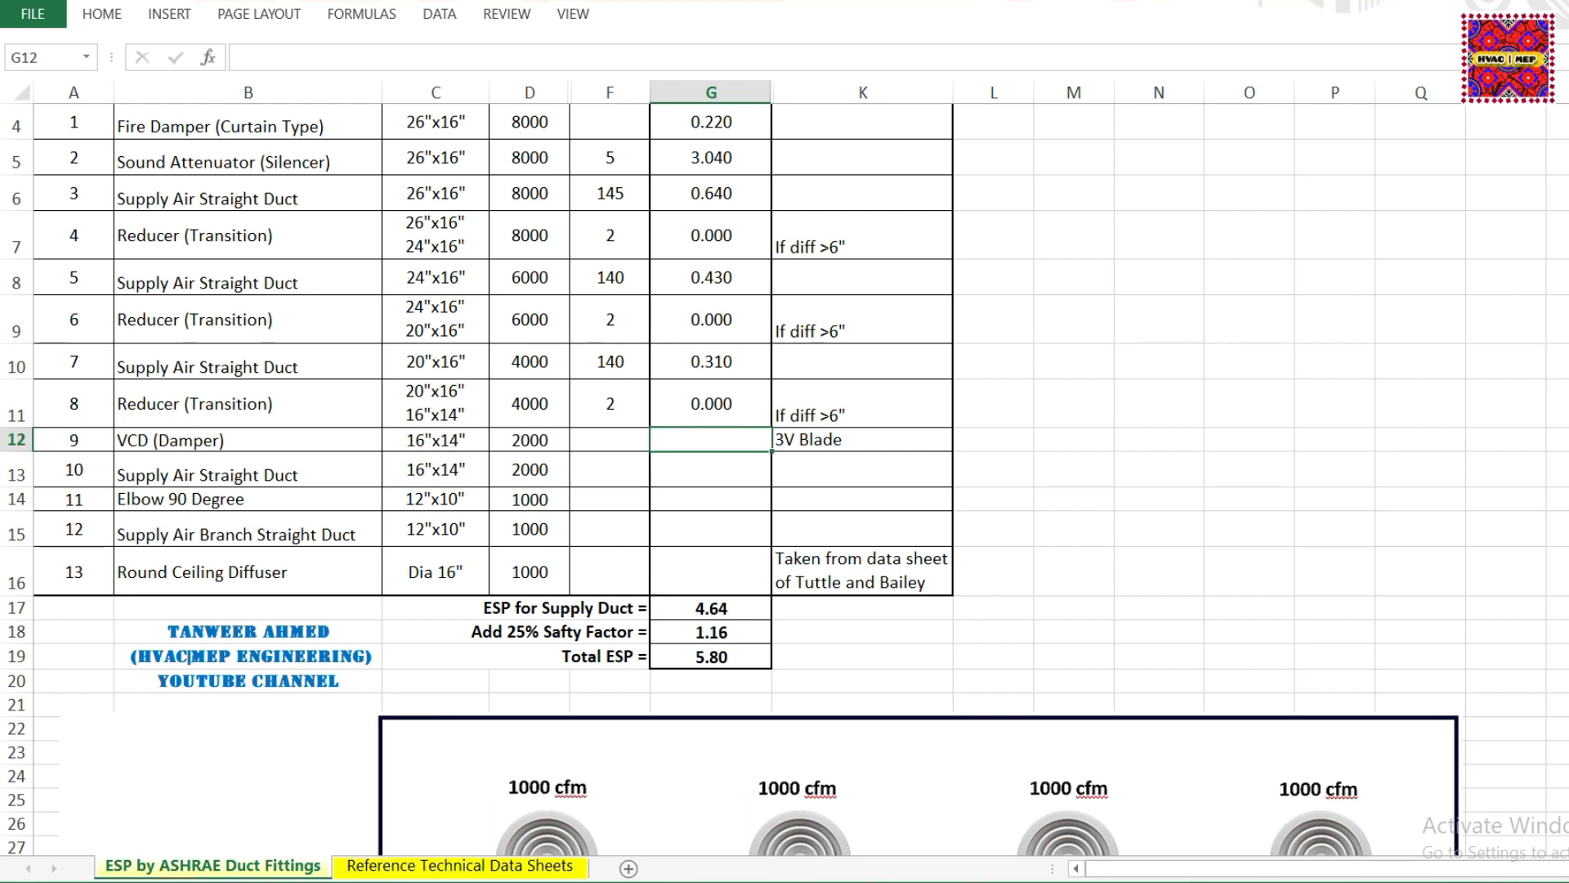
key("alt+Tab")
double_click(551, 169)
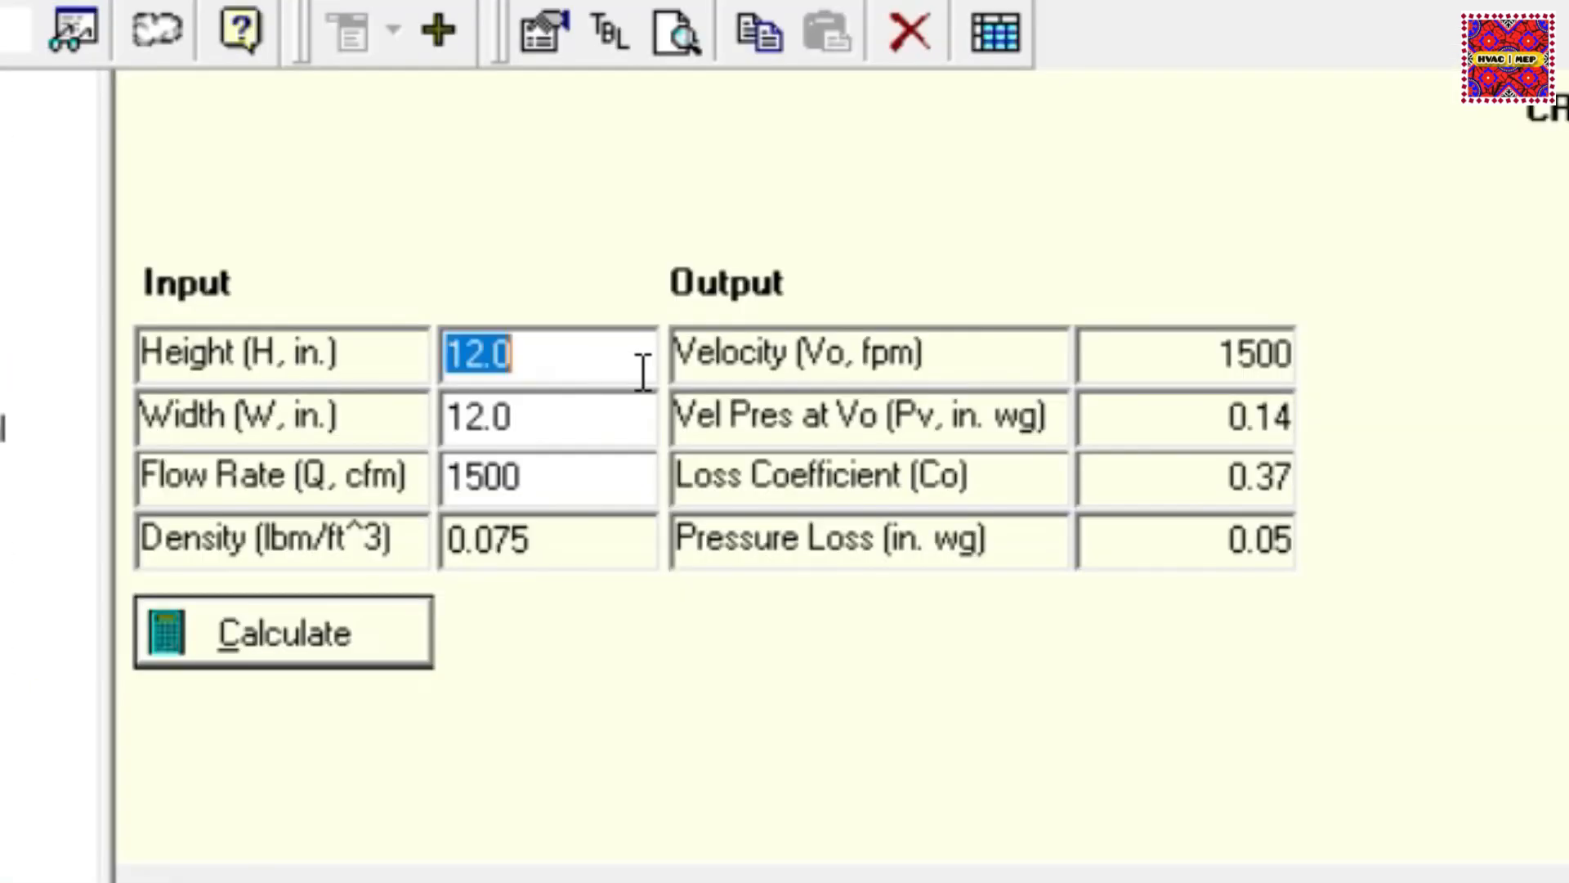
type("14")
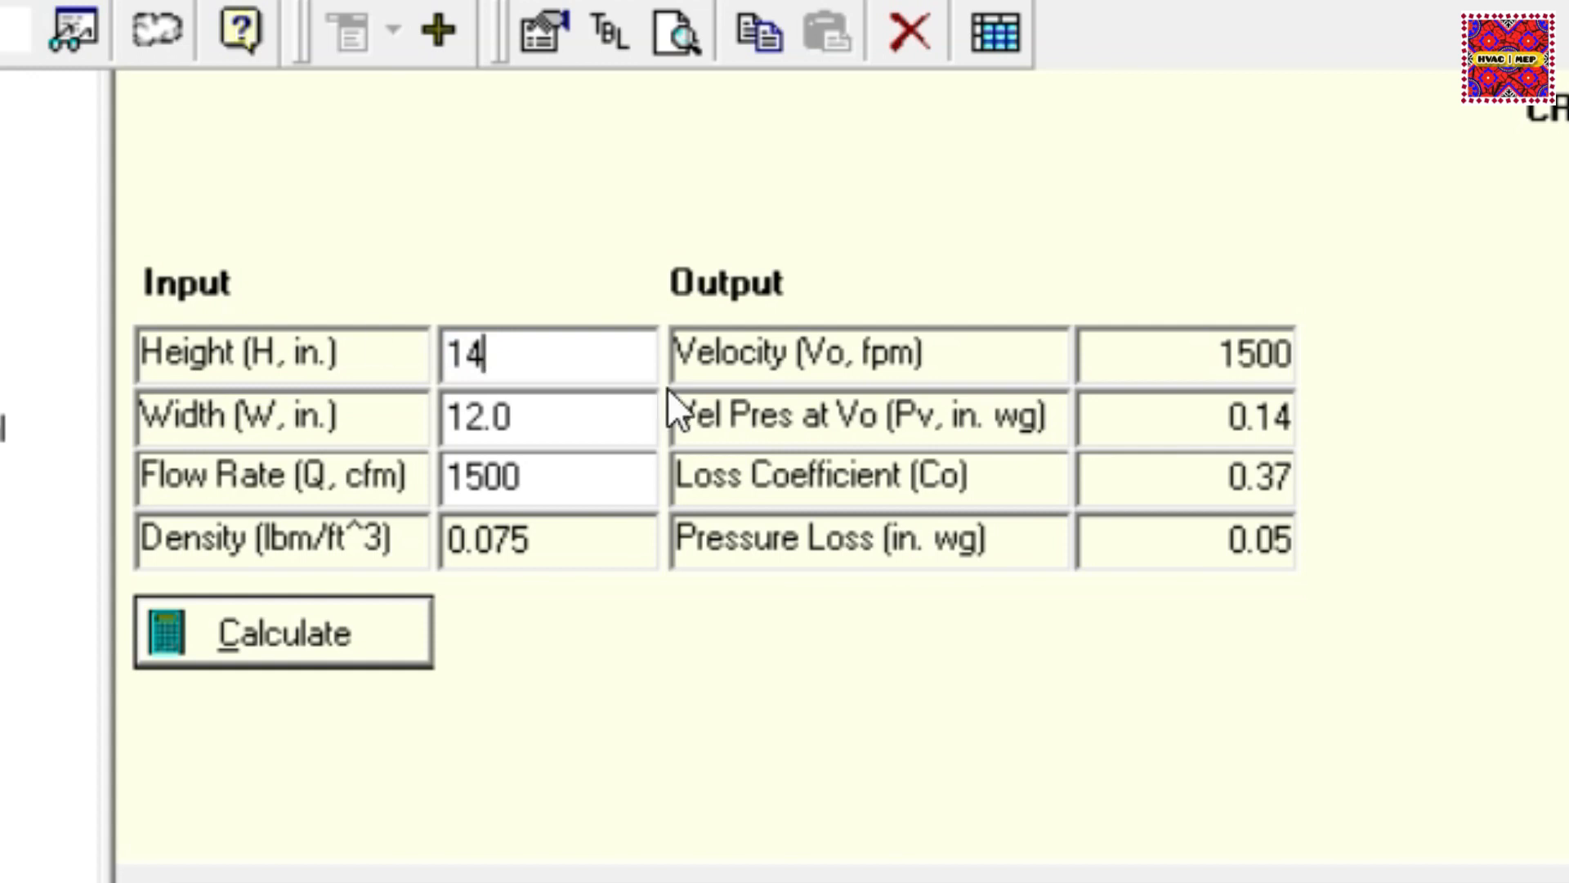
double_click(641, 417)
type("16")
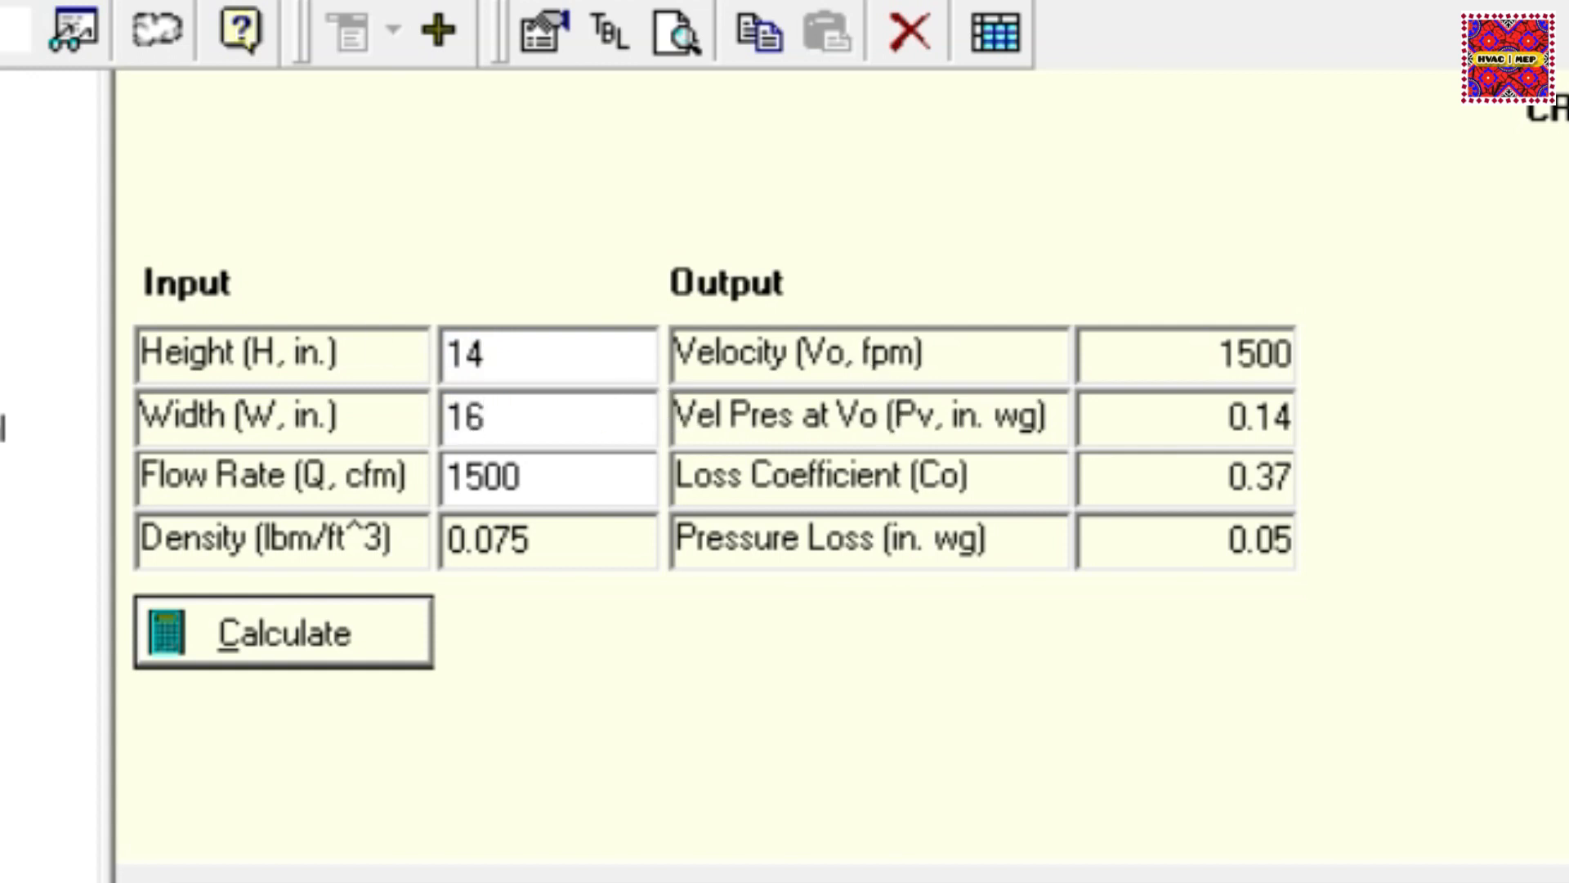
double_click(581, 479)
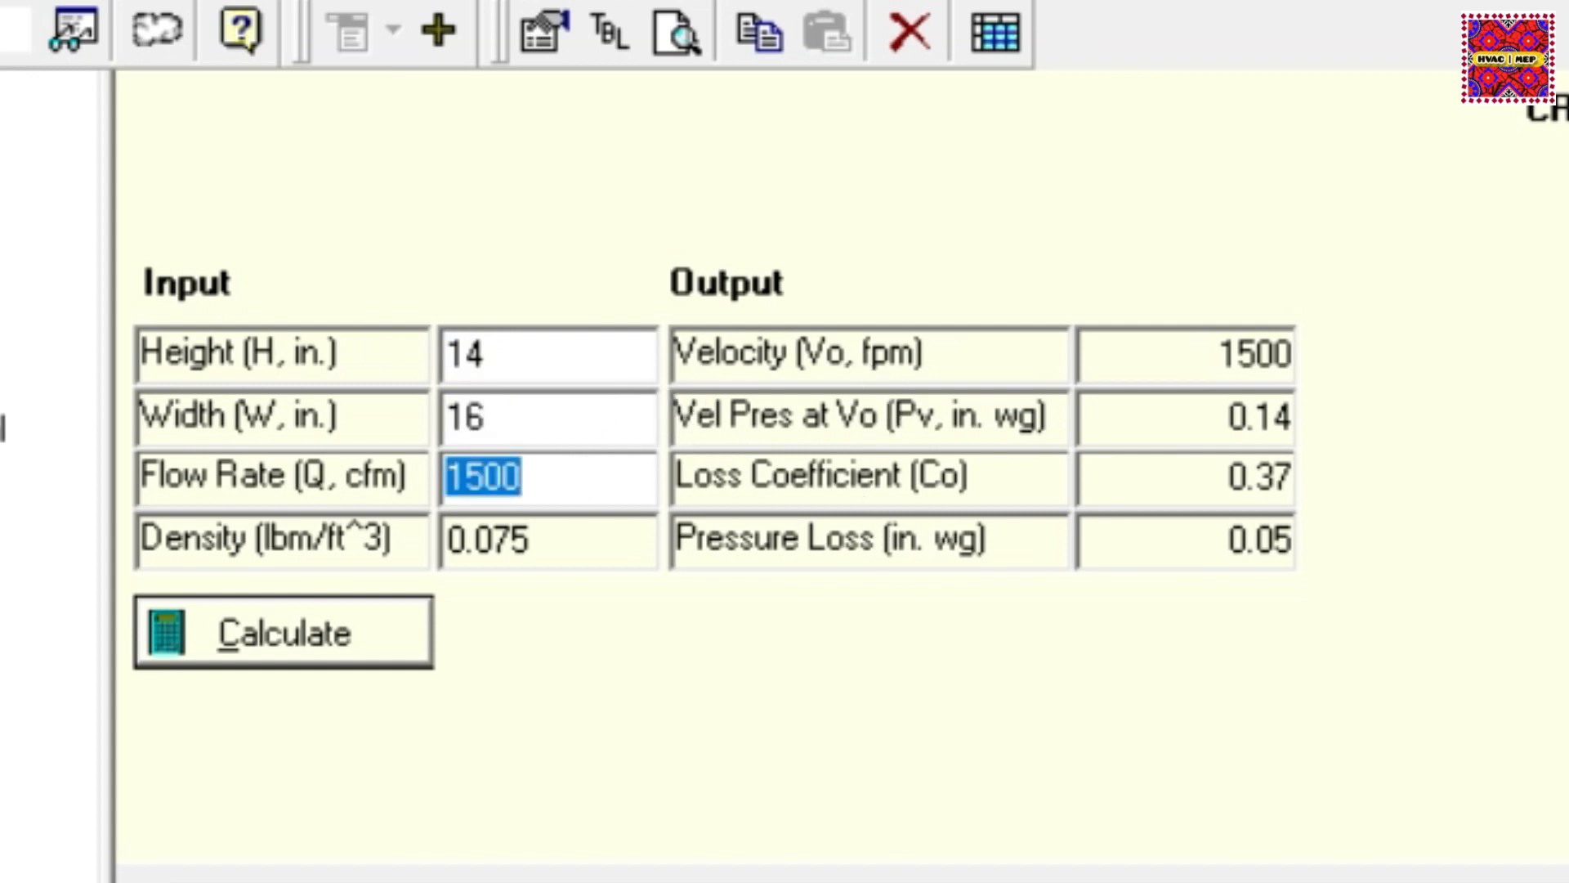
type("2000")
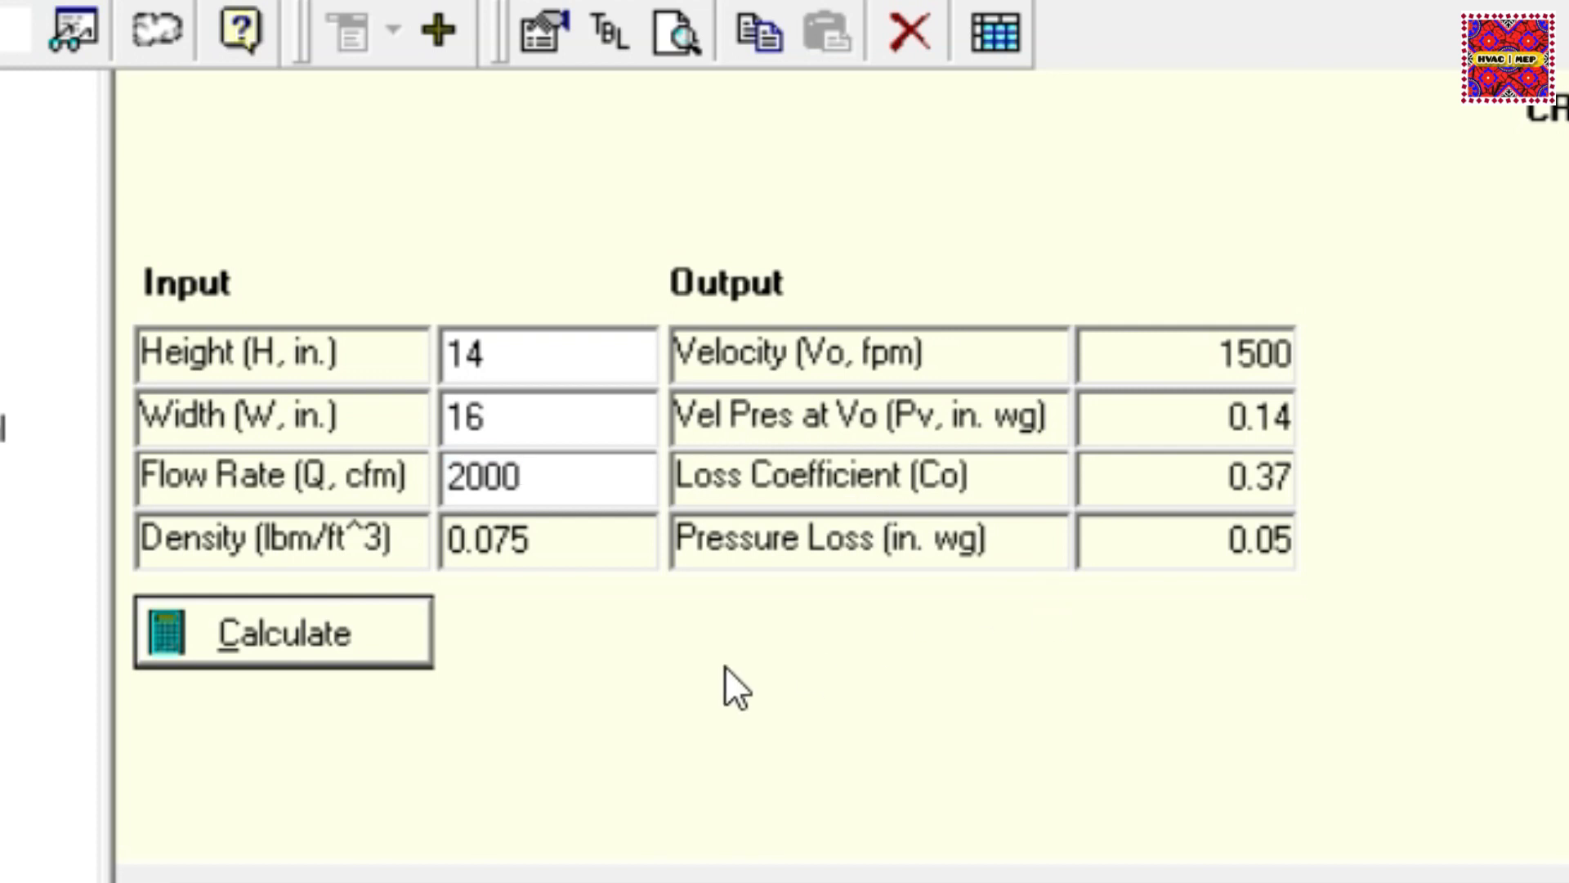
left_click(351, 639)
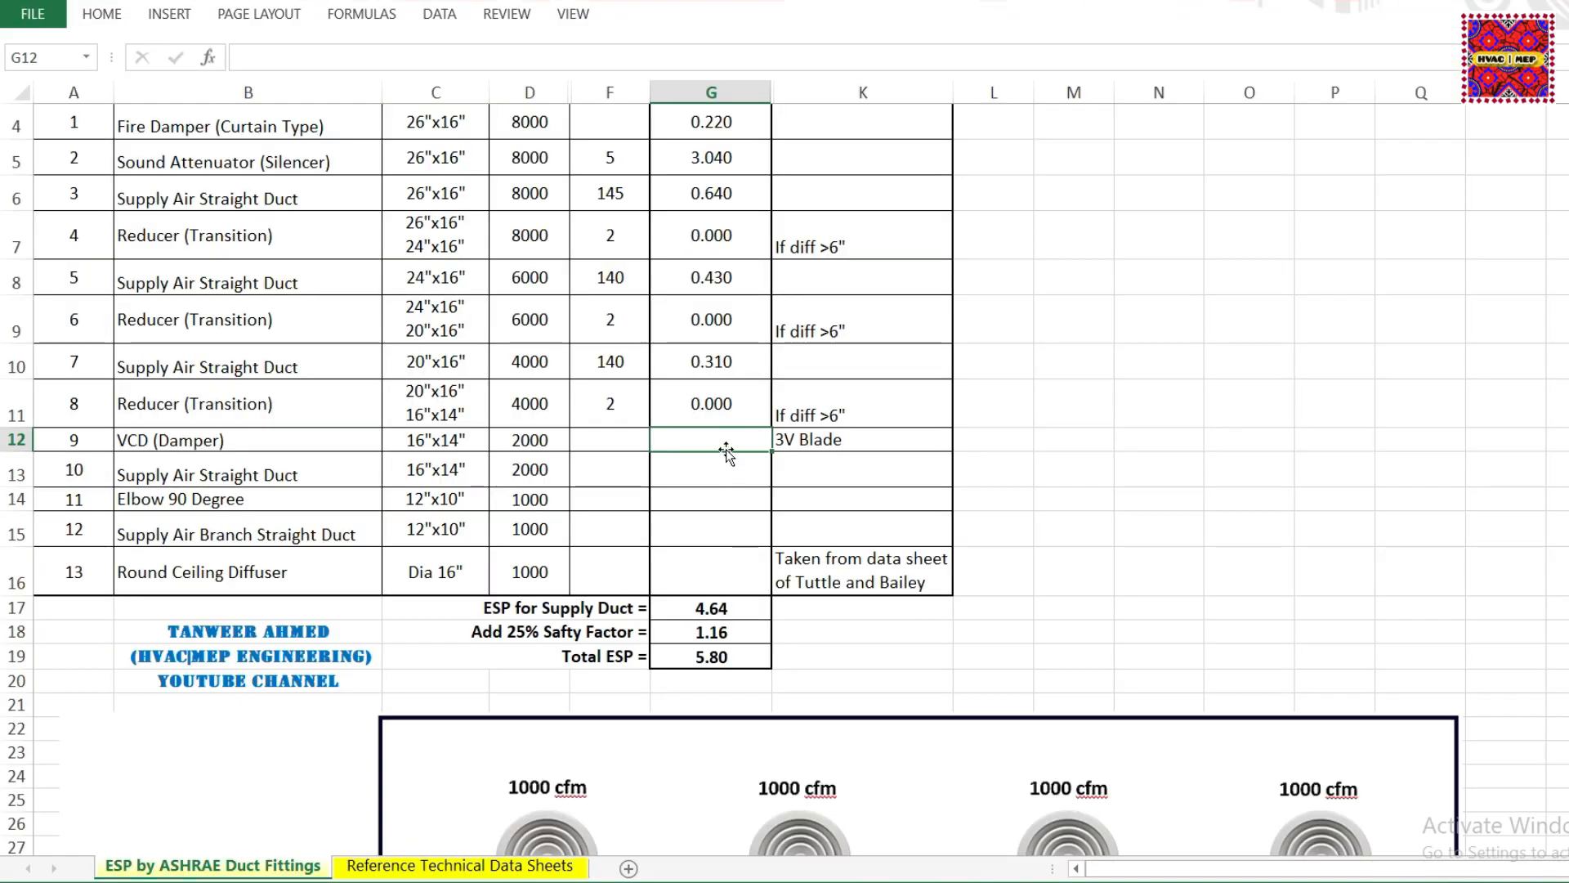
- In the Excel ESP sheet, enter 0.04 as the VCD damper's friction and 135 ft as the length of the 16"x14" supply air straight duct
type("0.04")
key("Return")
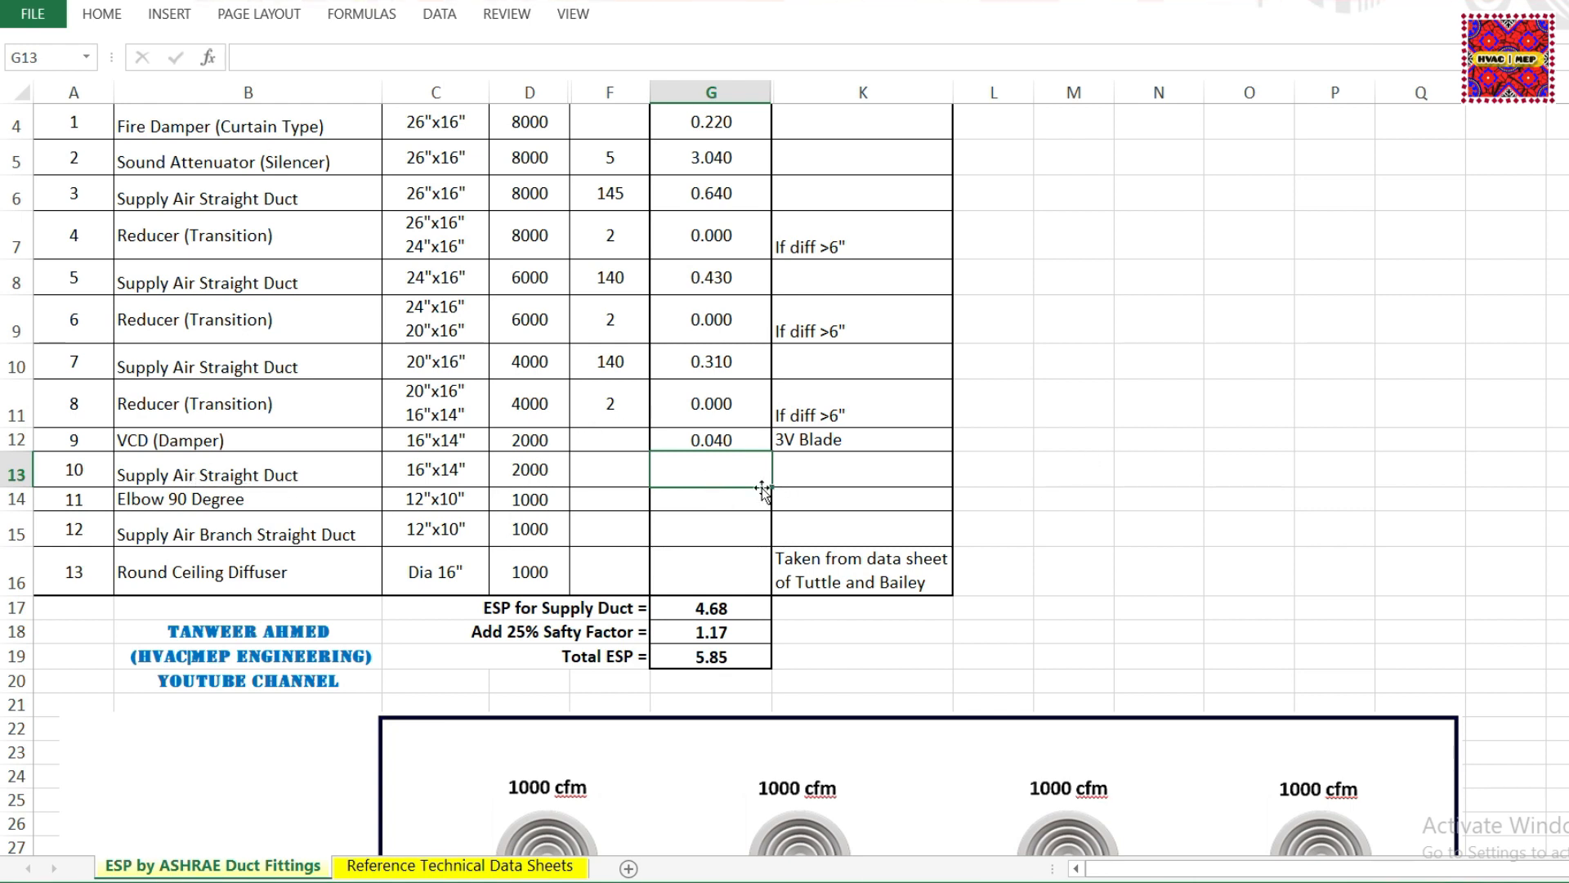
scroll(1126, 635, "down", 4)
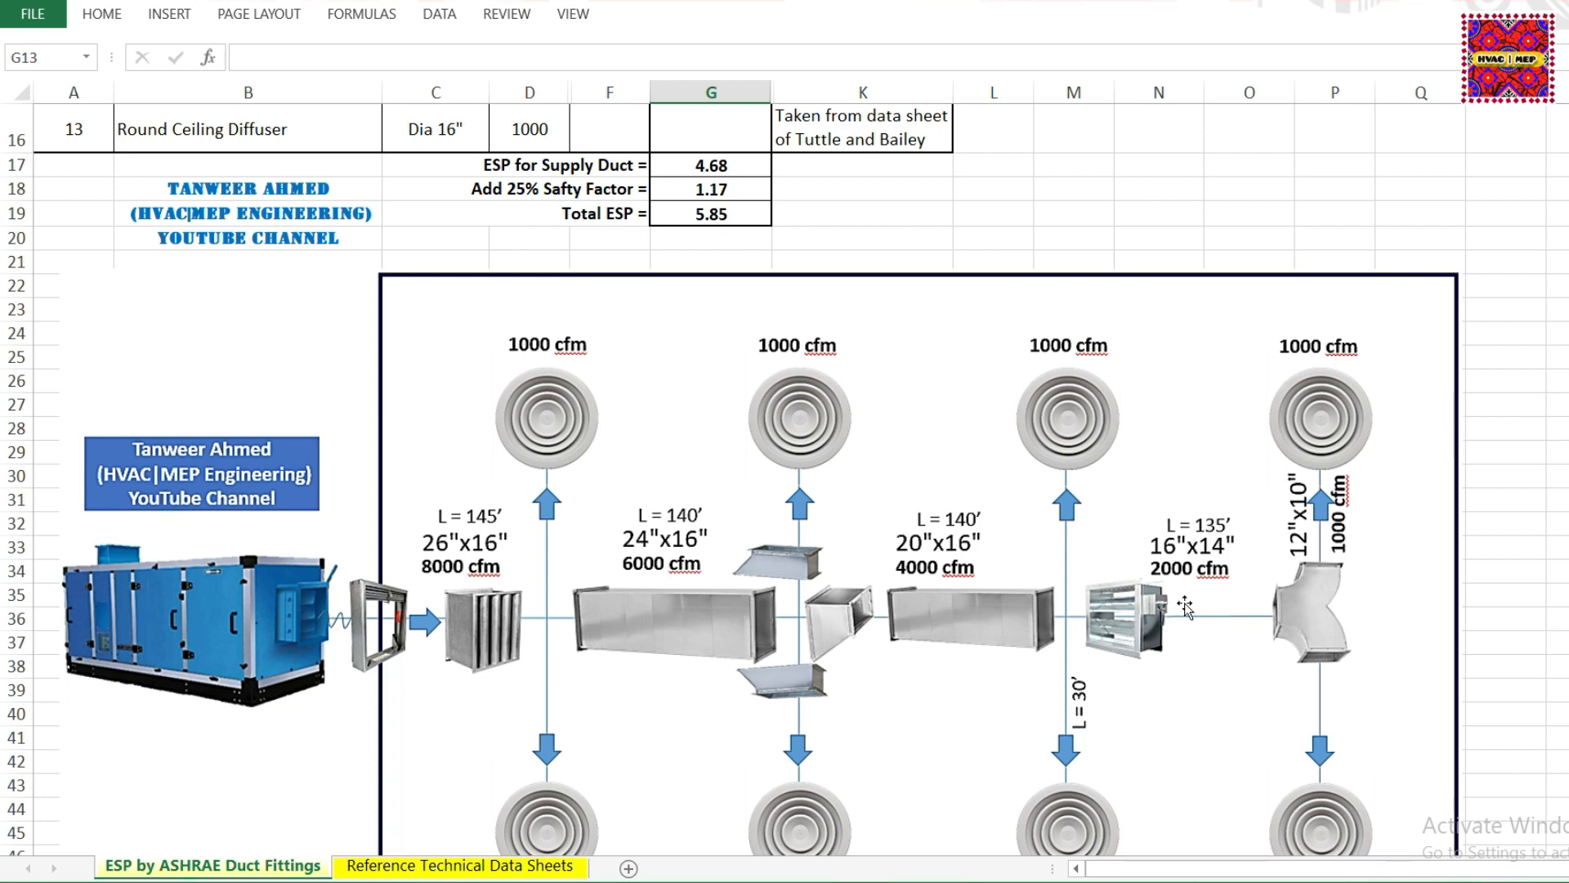
scroll(1185, 607, "up", 2)
scroll(1184, 602, "up", 1)
double_click(610, 362)
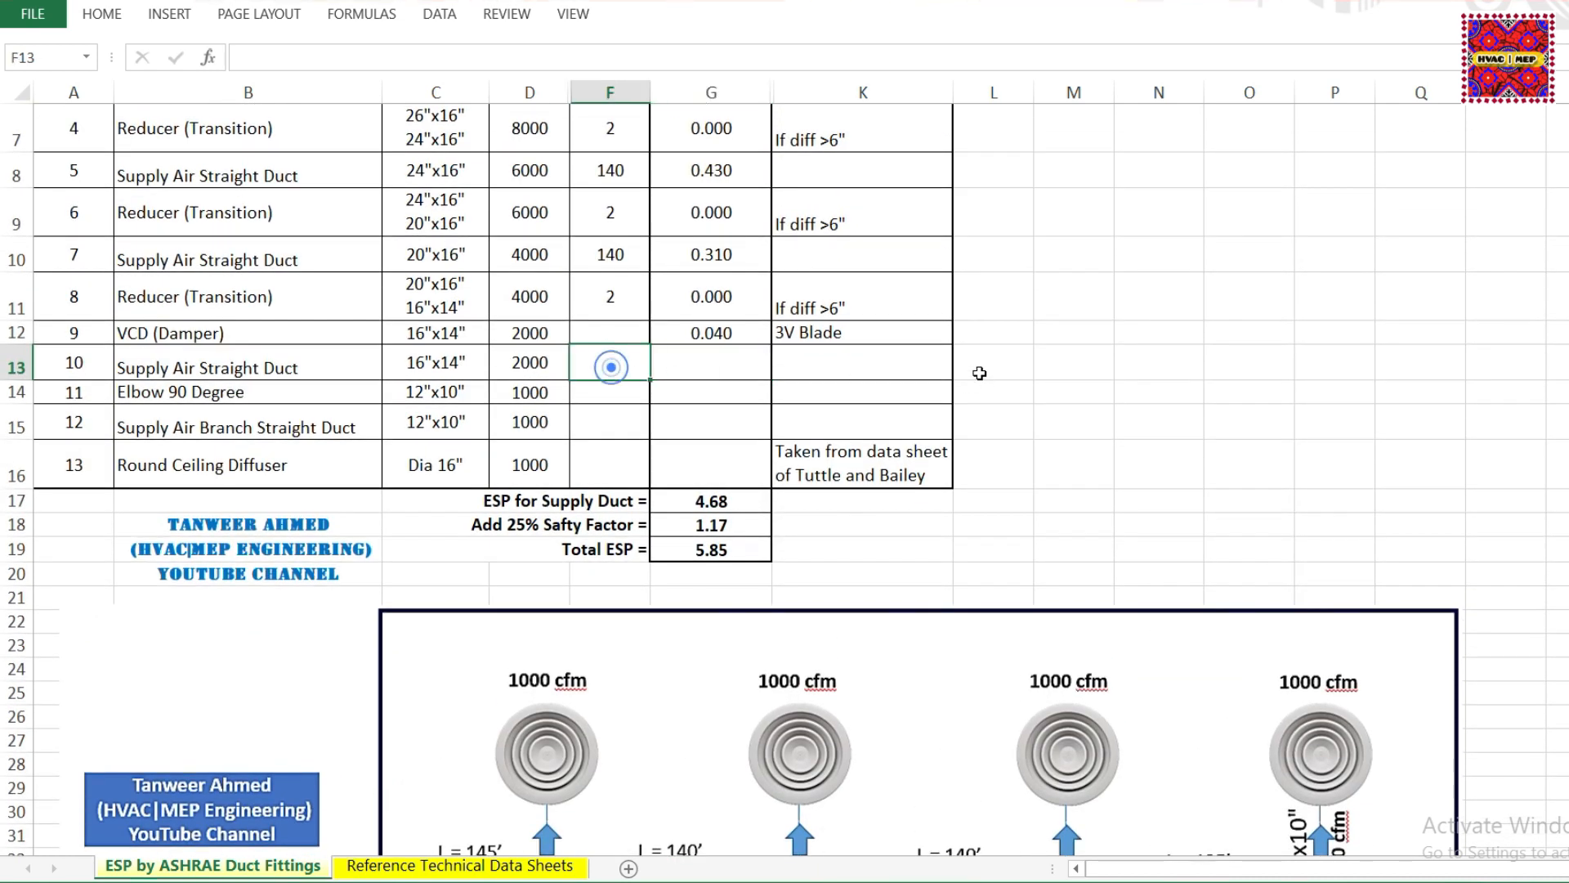
type("135")
key("Return")
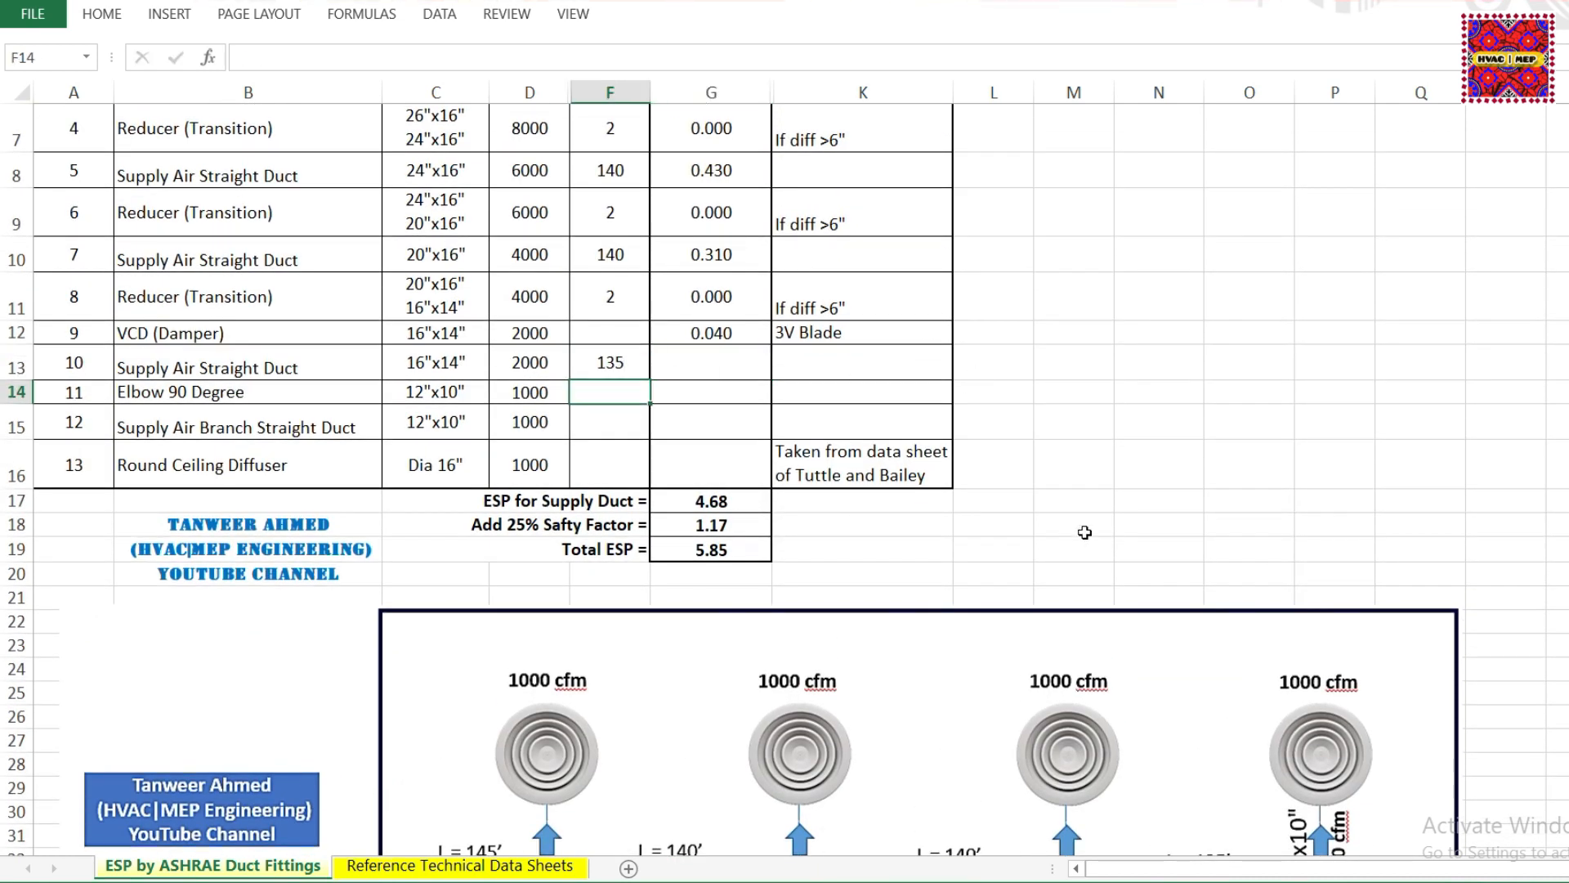
left_click(705, 369)
scroll(701, 384, "up", 1)
scroll(701, 388, "down", 2)
scroll(708, 417, "up", 2)
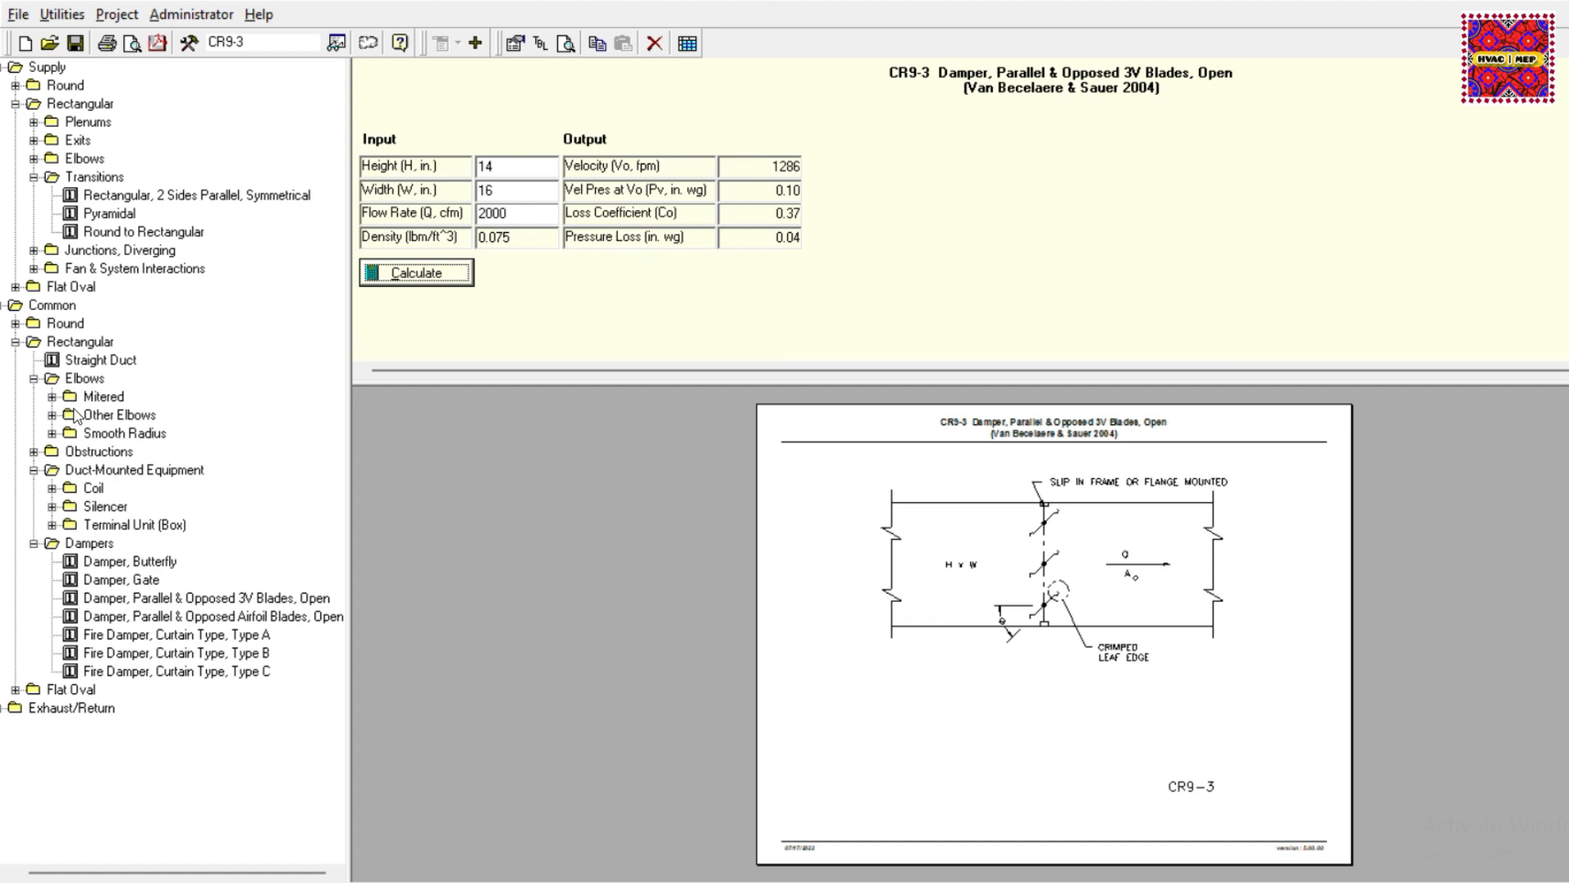
- In the ASHRAE Duct Fitting Database, calculate the rectangular straight duct's pressure loss with height 14 in, width 16 in, length 135 ft and flow rate 2000 cfm
left_click(97, 359)
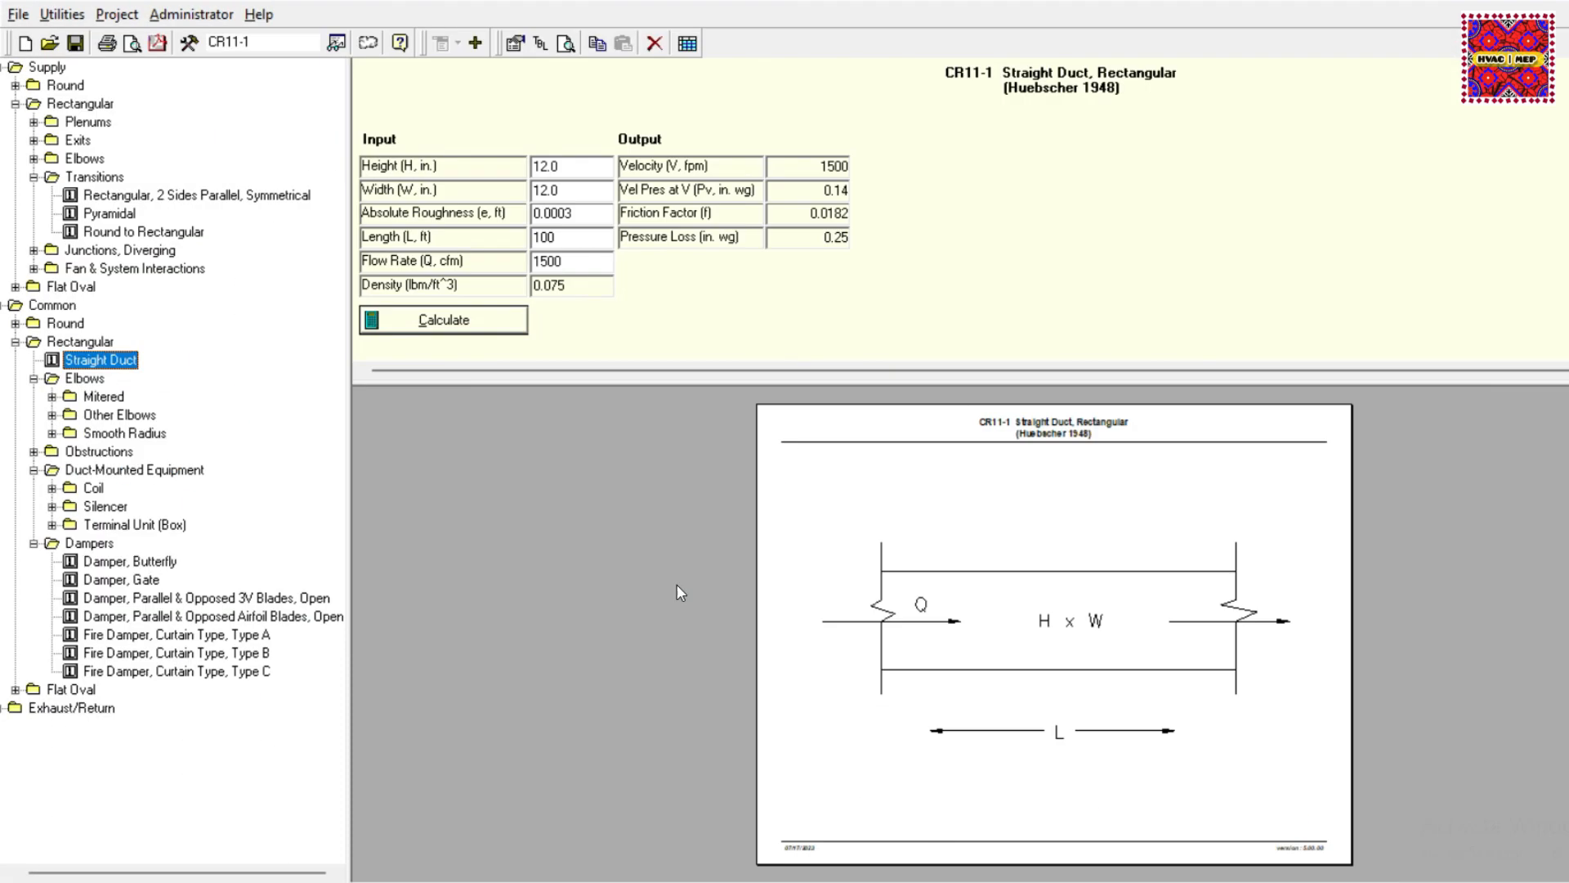
double_click(571, 168)
type("14")
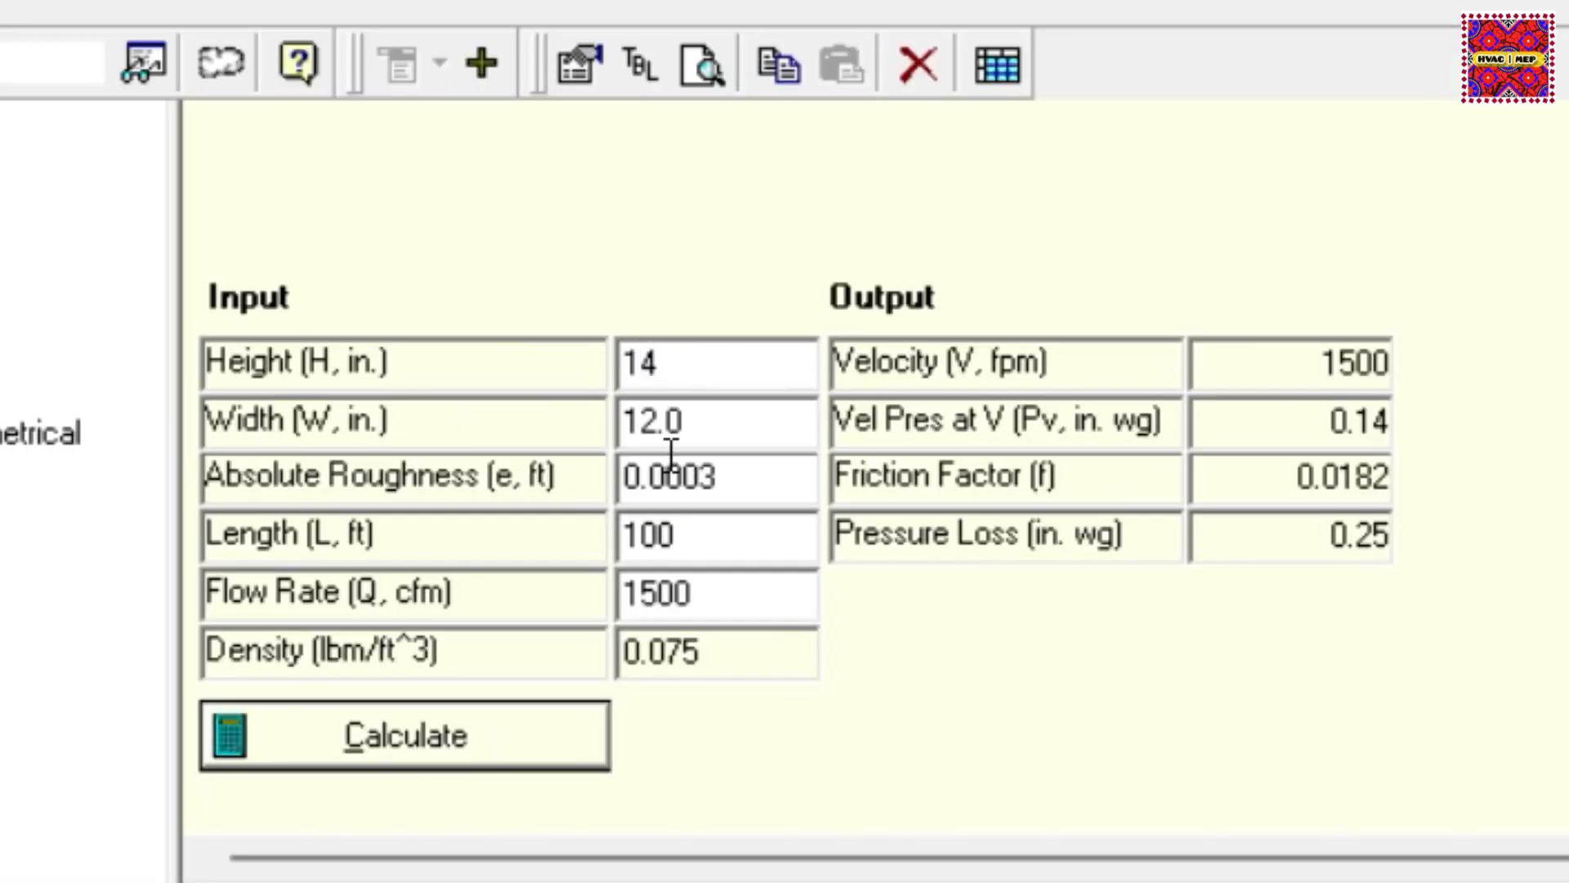
double_click(704, 425)
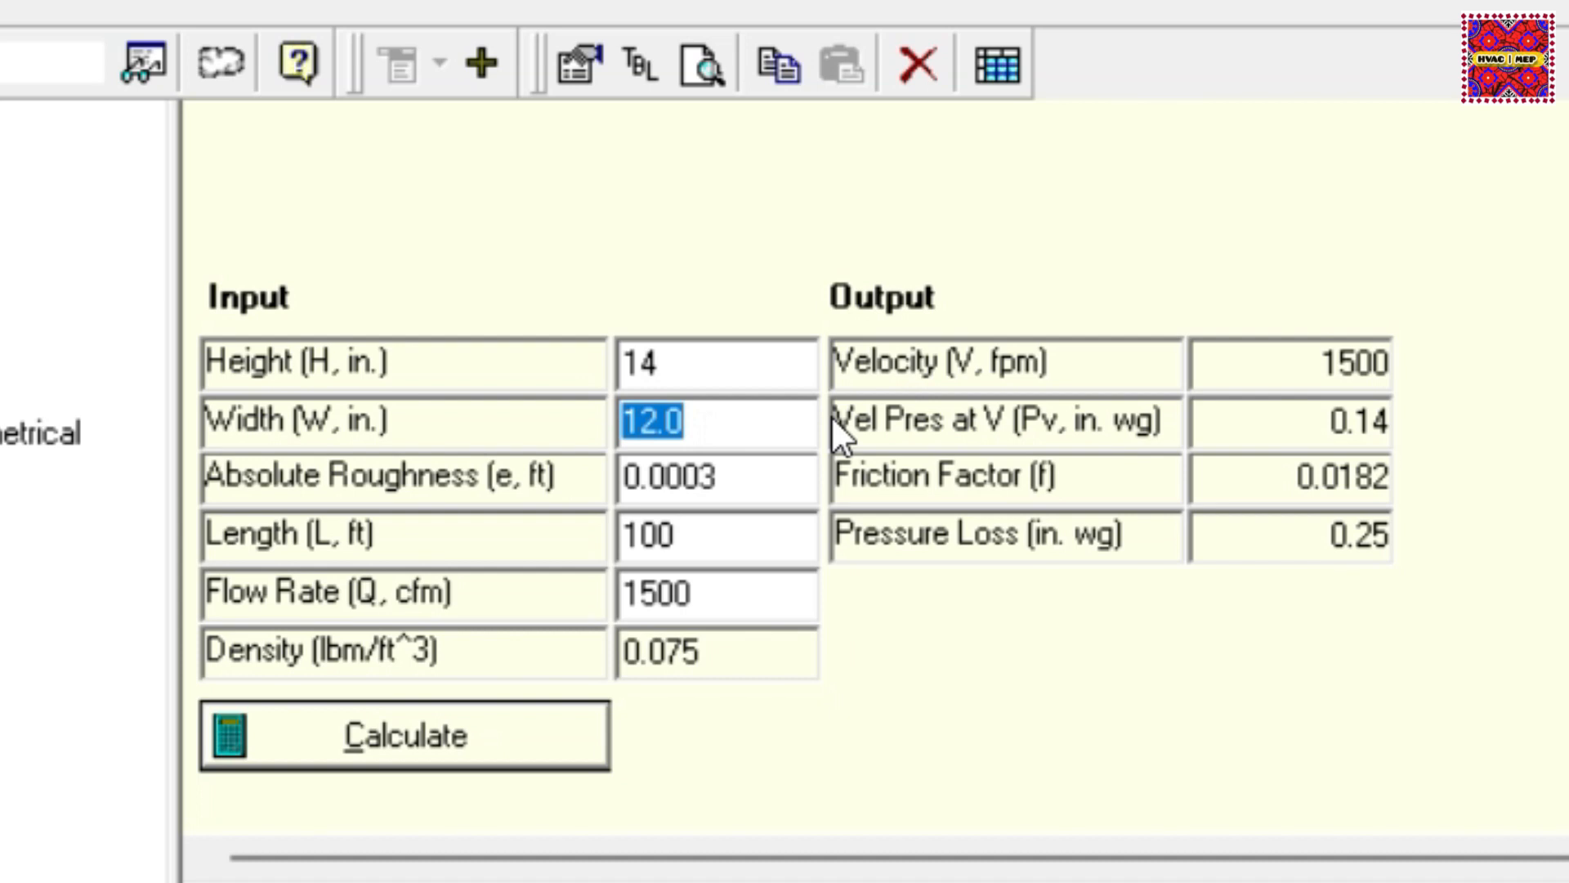
type("16")
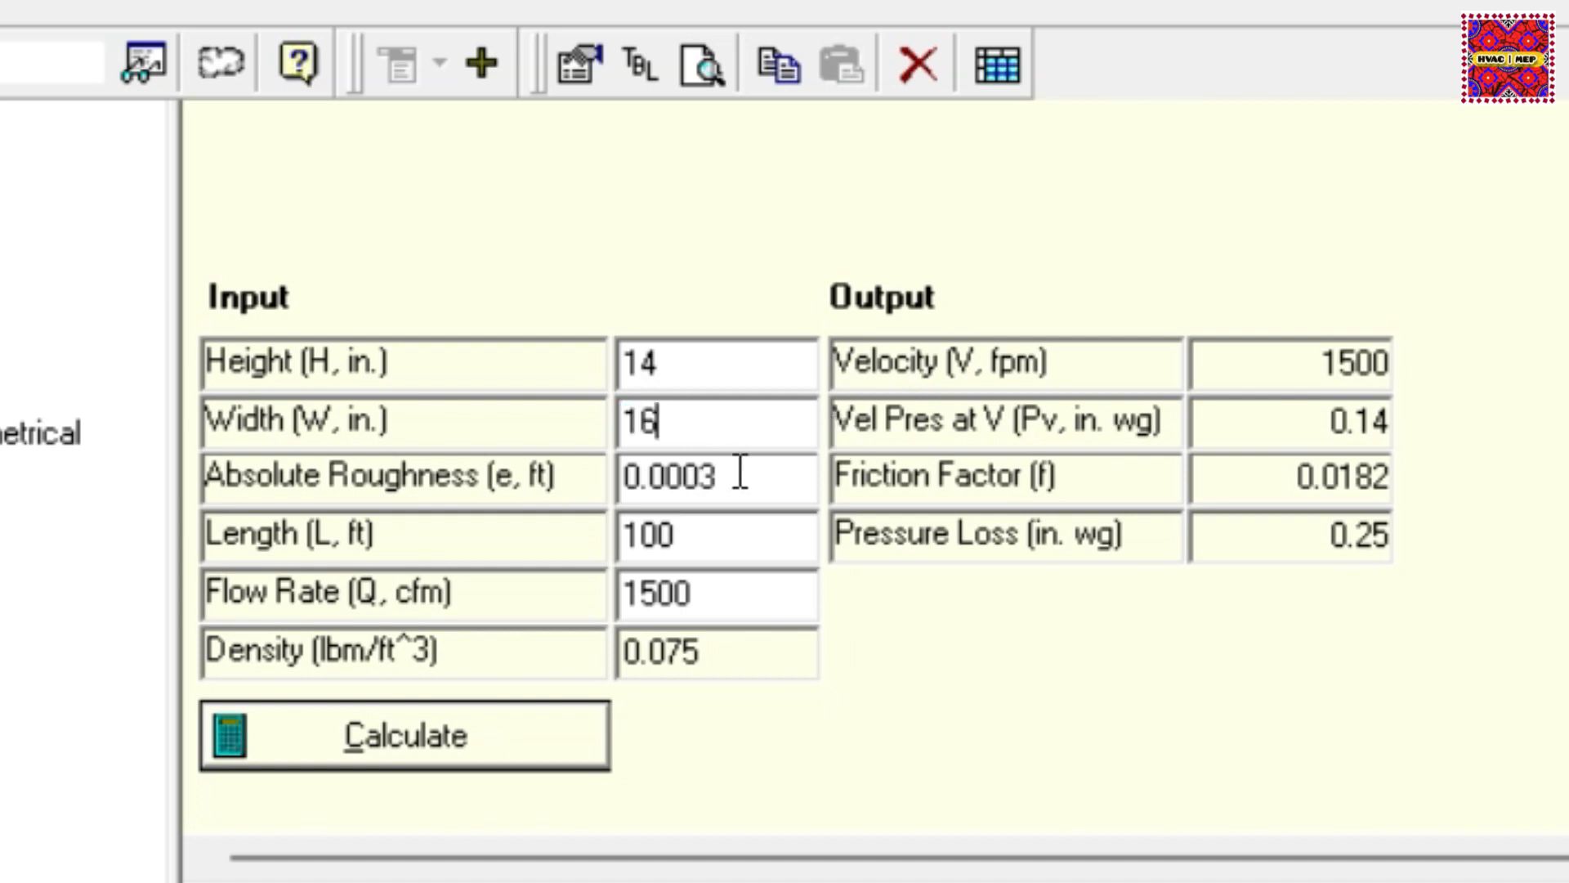
double_click(716, 539)
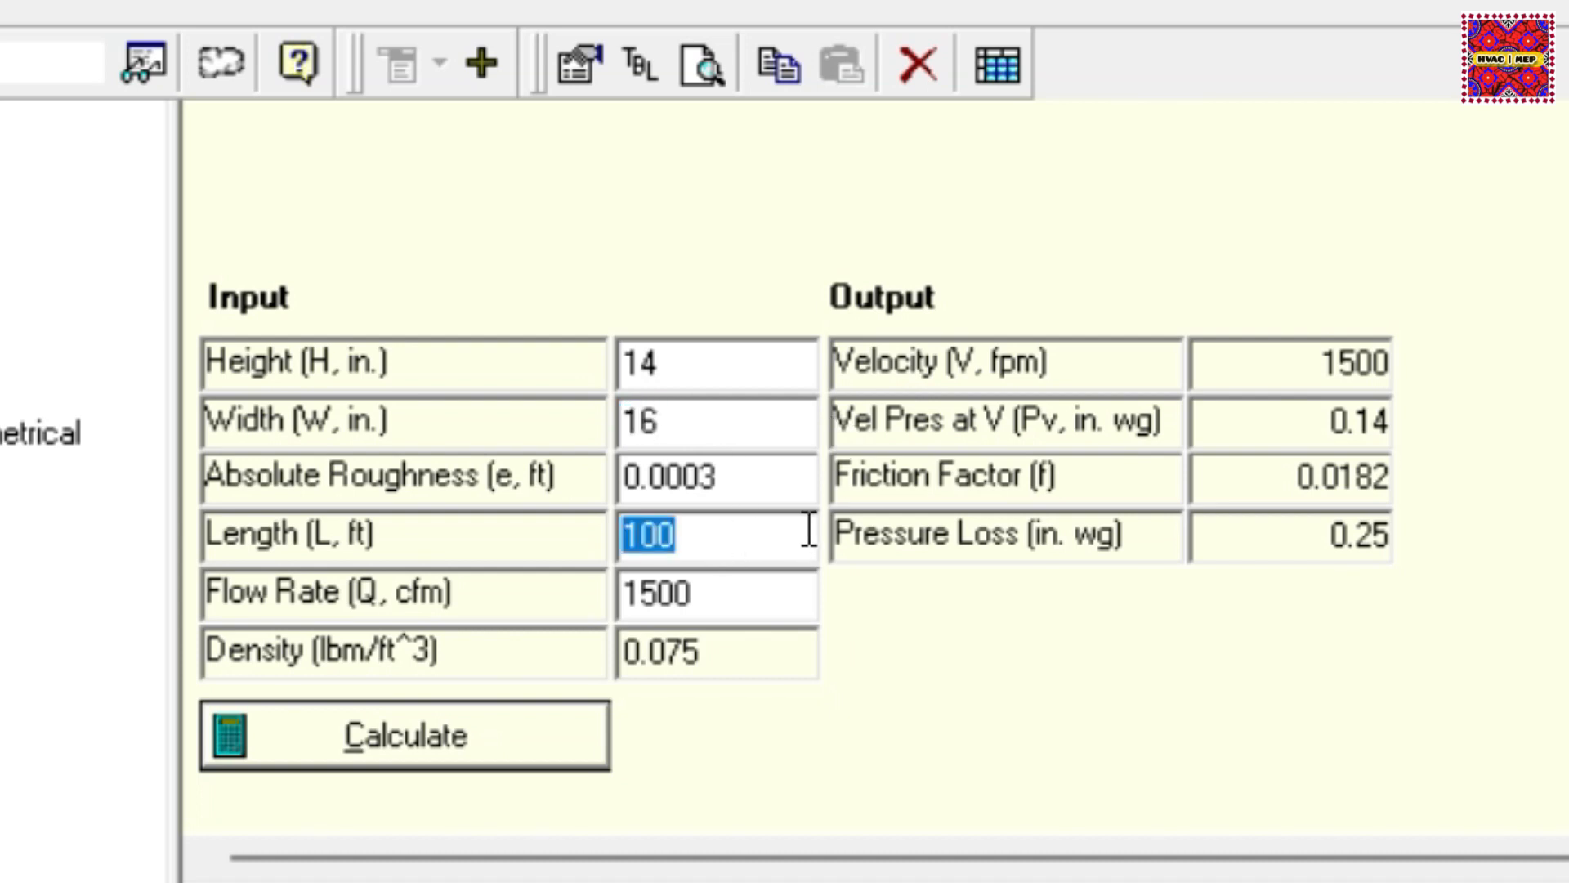
type("135")
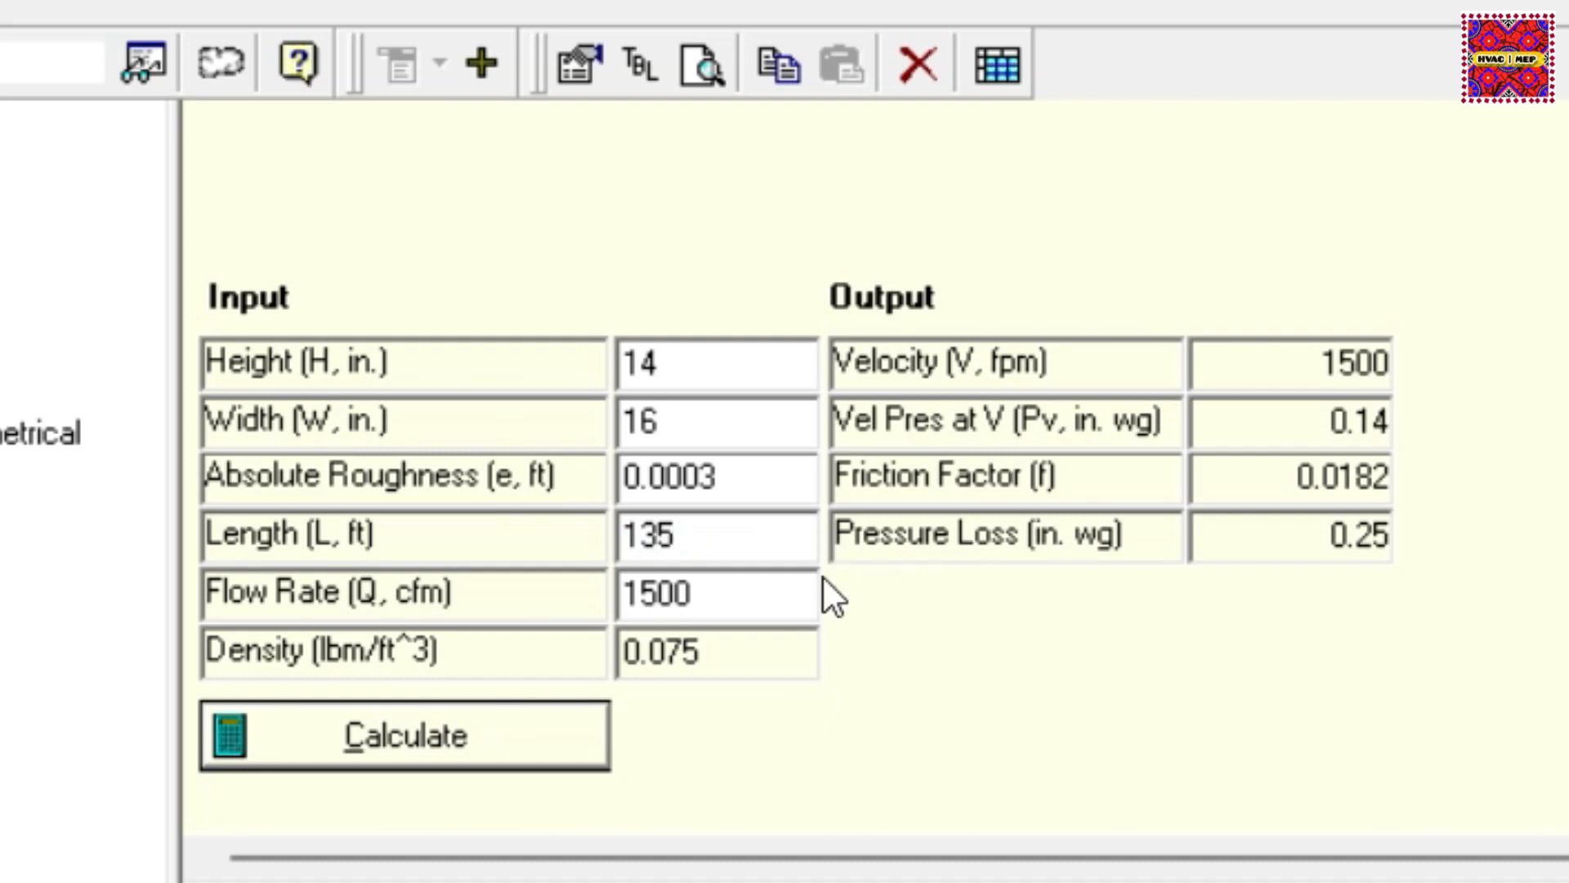
key("Tab")
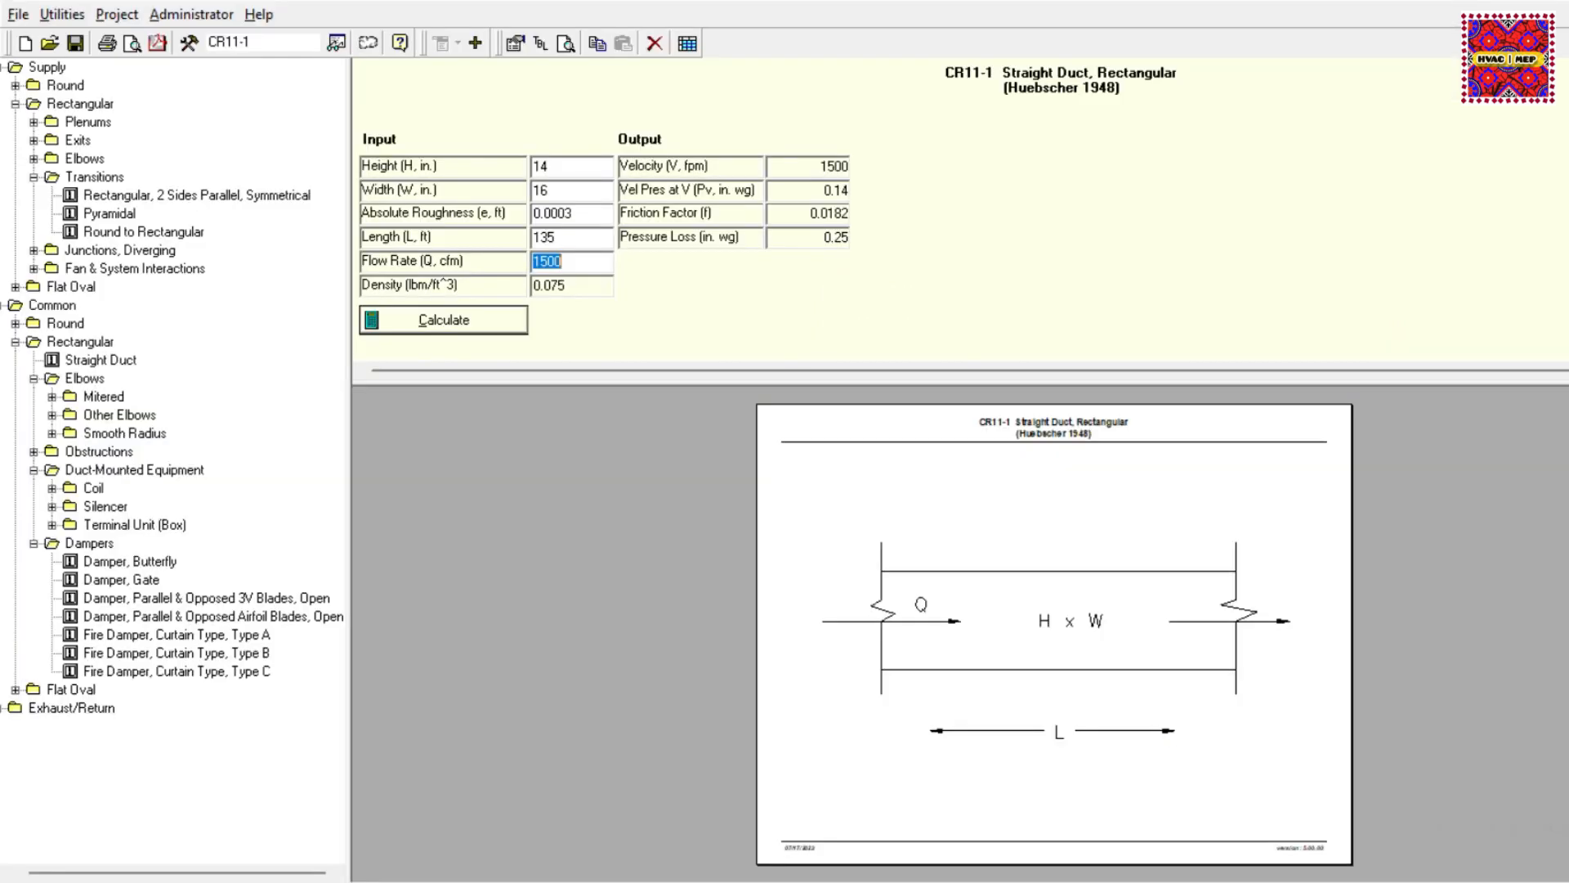
left_click(1007, 881)
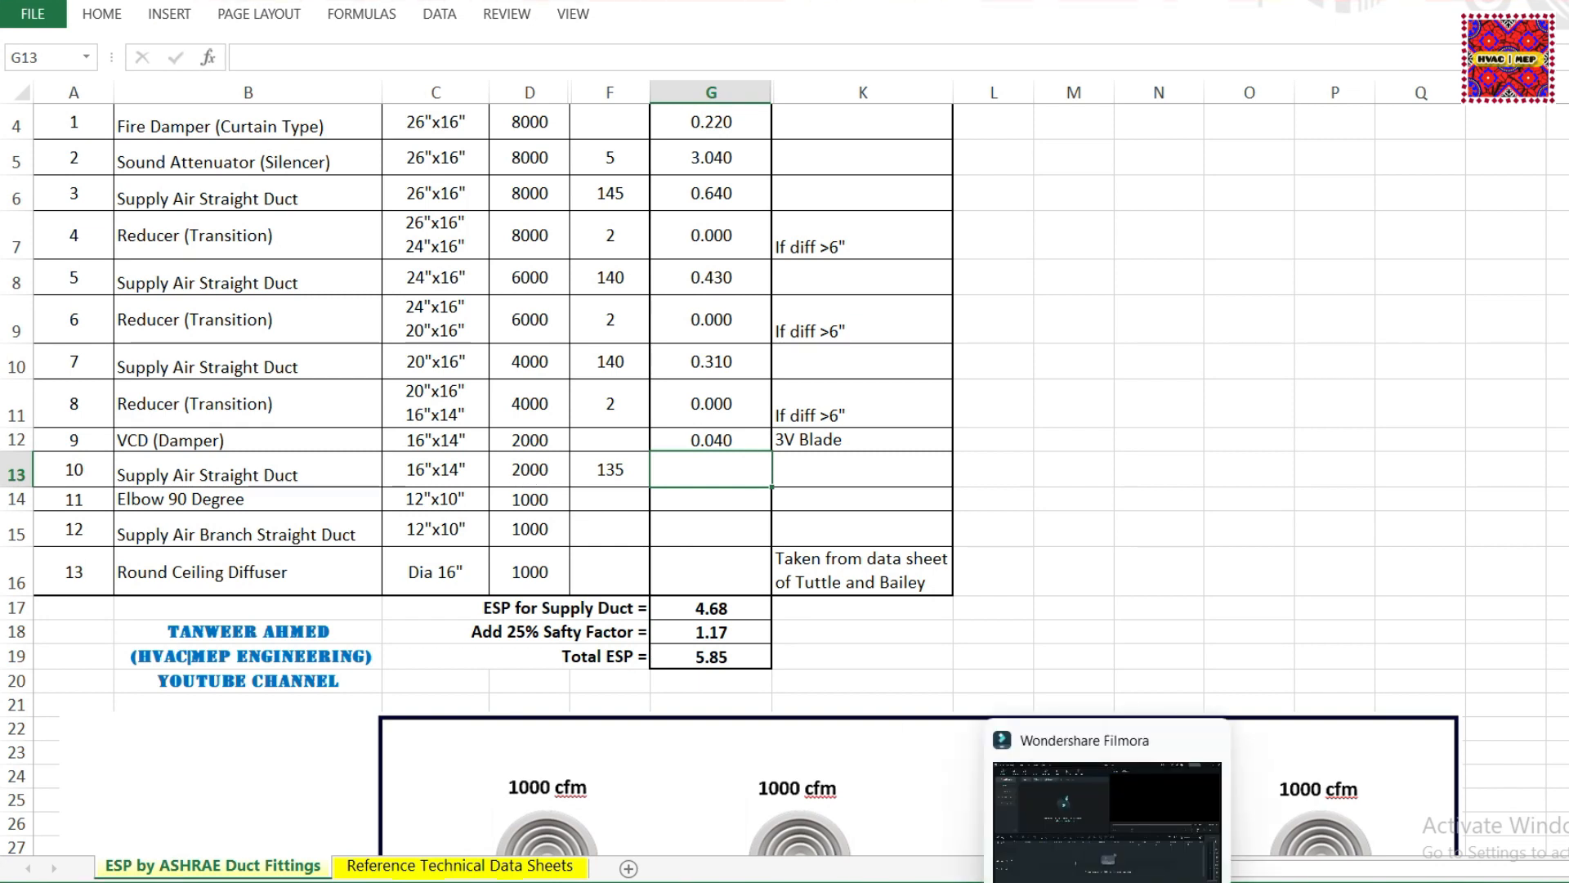
left_click(1108, 881)
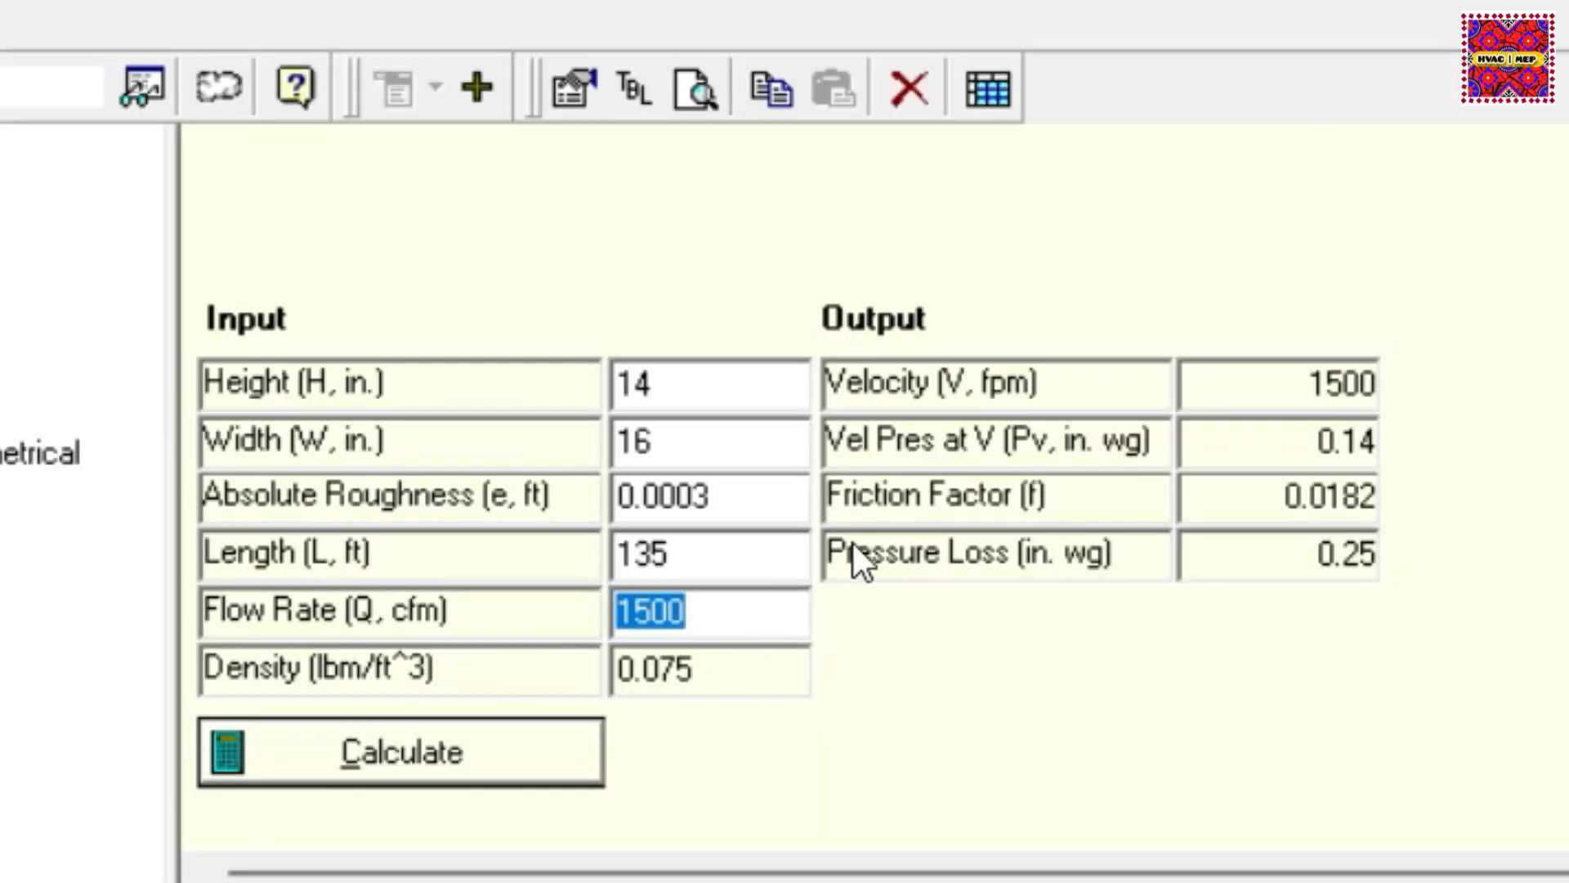
type("2000")
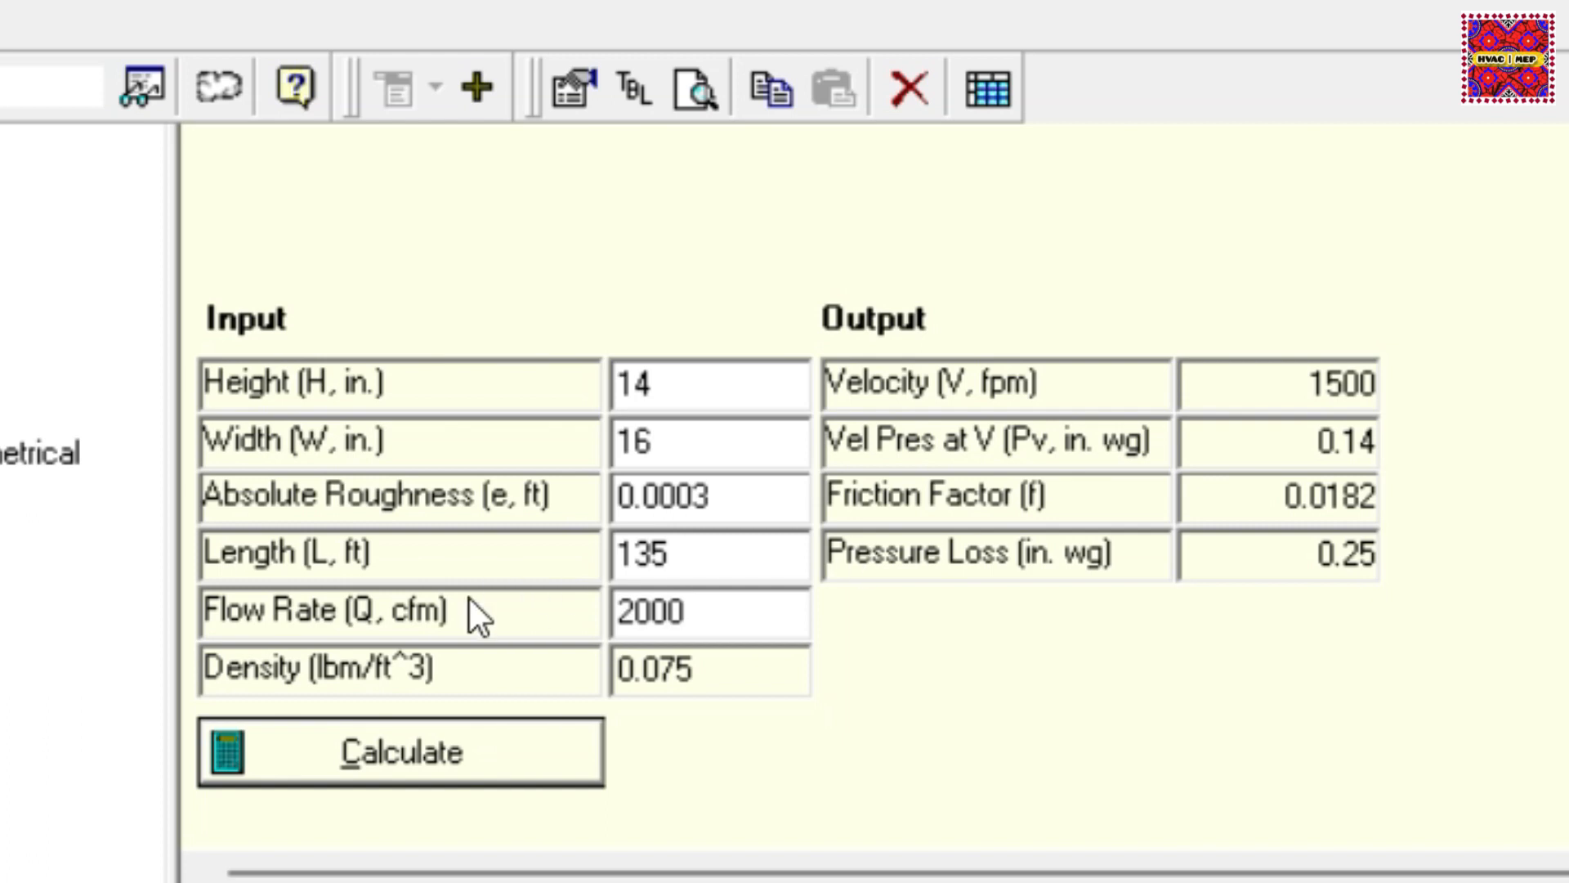
left_click(436, 757)
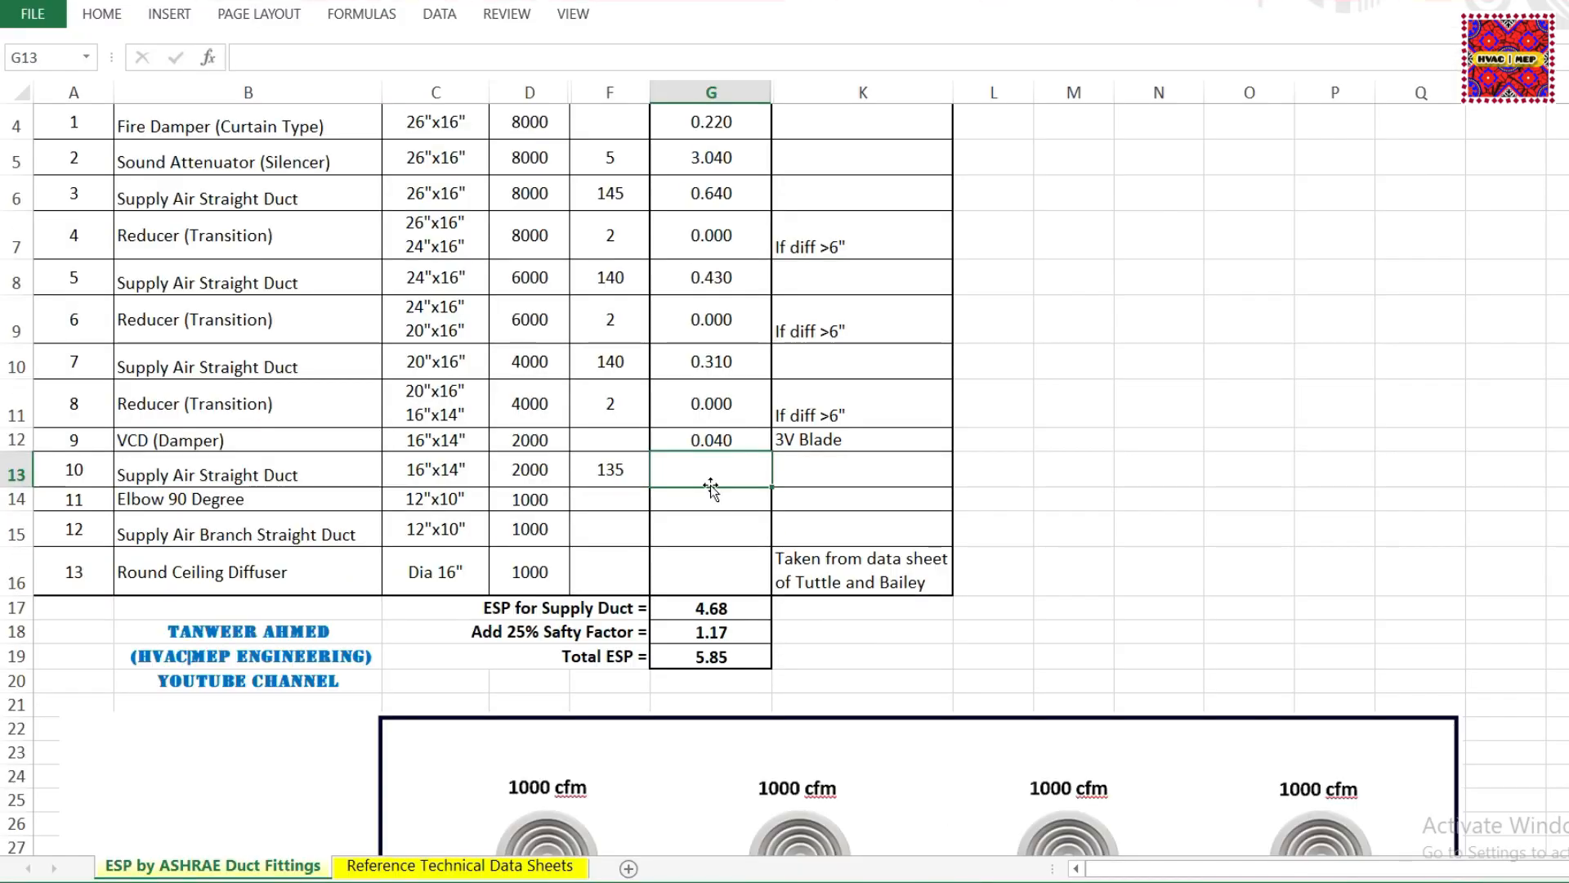
- In the Excel ESP sheet, enter 0.2 as the friction of the 16"x14" supply air straight duct
type("0.2")
key("Return")
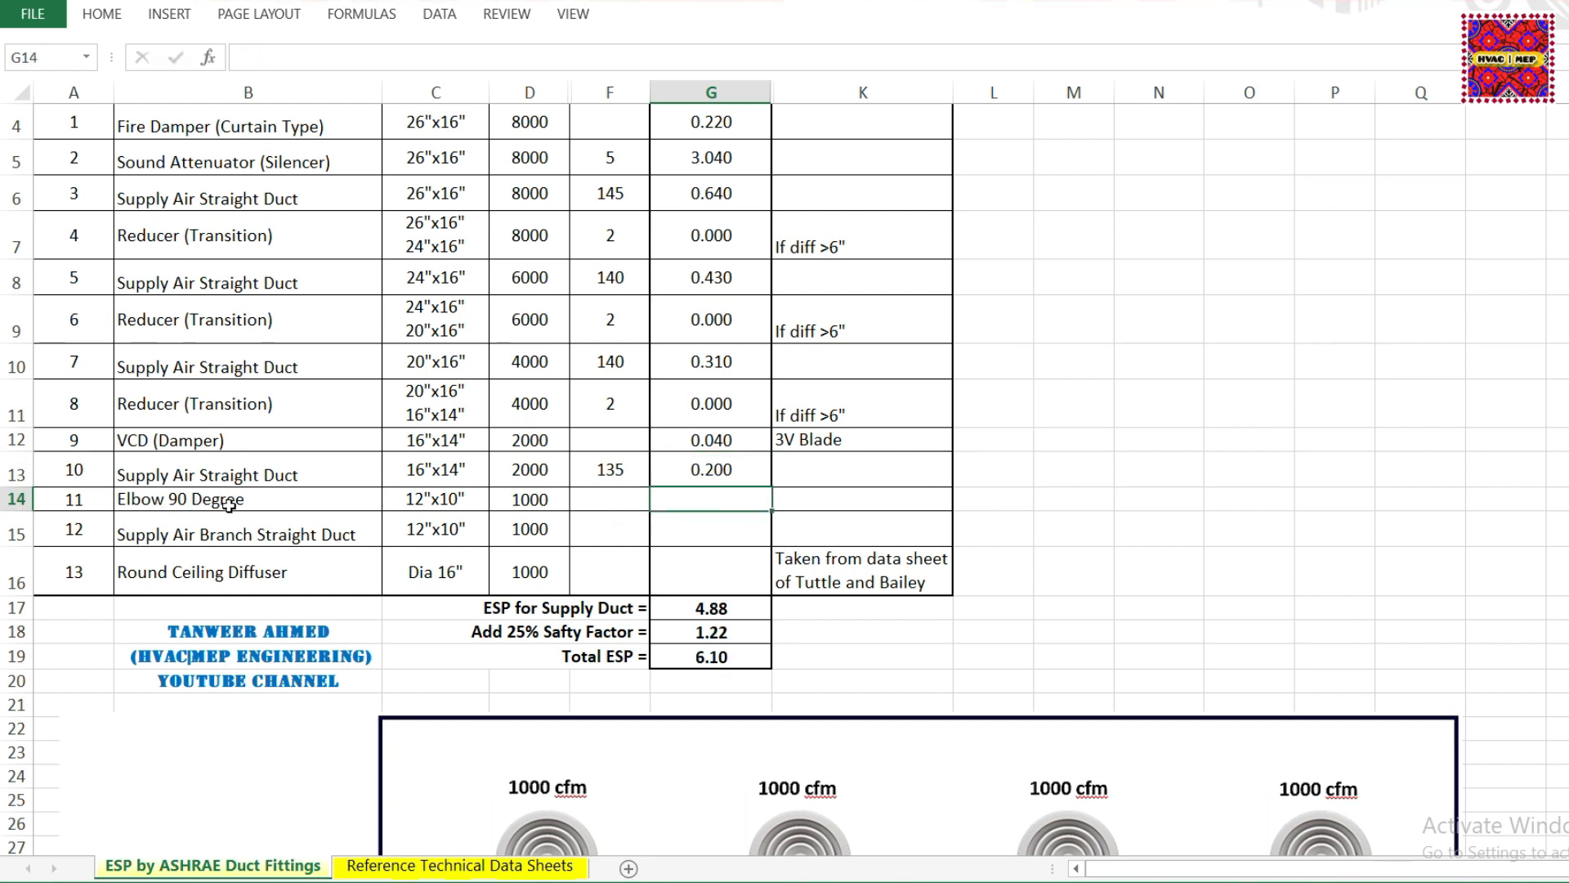
- In the ASHRAE Duct Fitting Database, open the common rectangular smooth radius elbow without vanes
scroll(1132, 544, "down", 4)
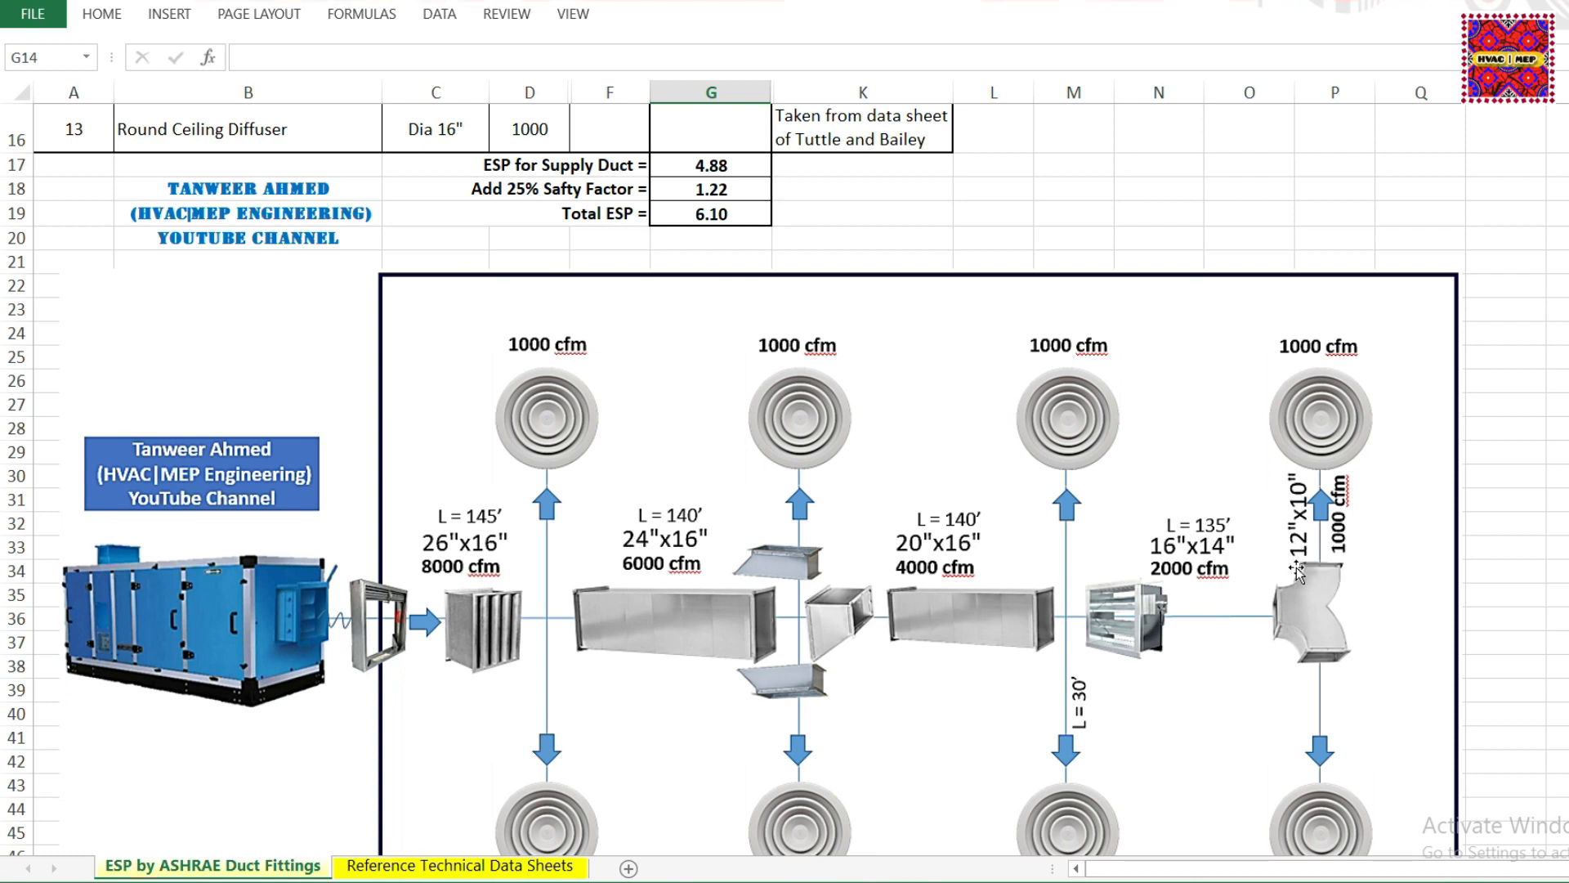
scroll(1239, 613, "up", 2)
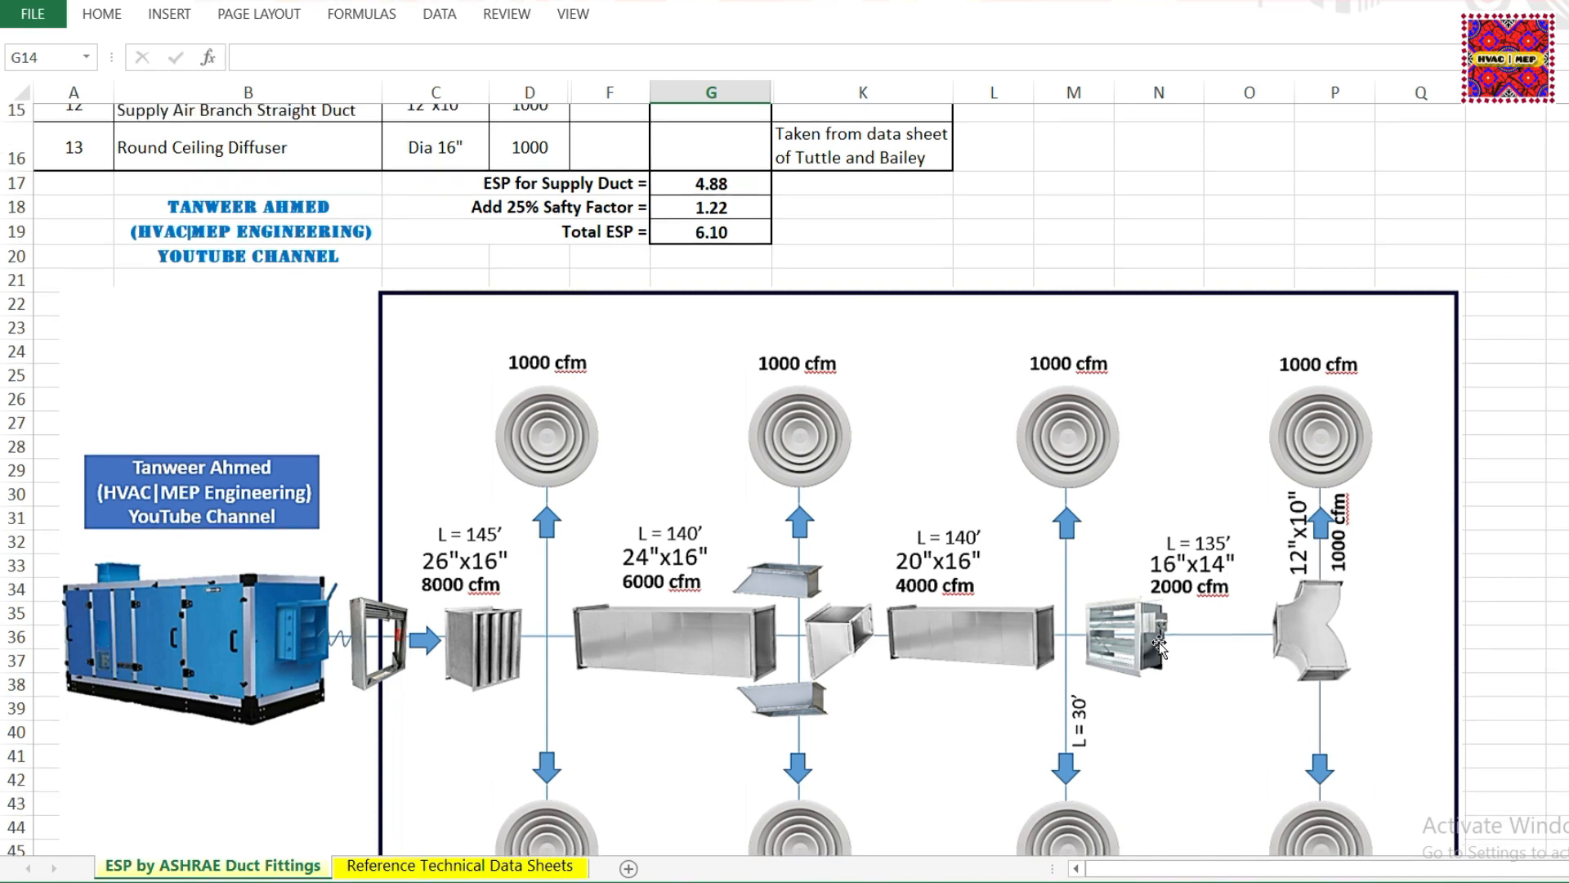
scroll(1207, 758, "up", 2)
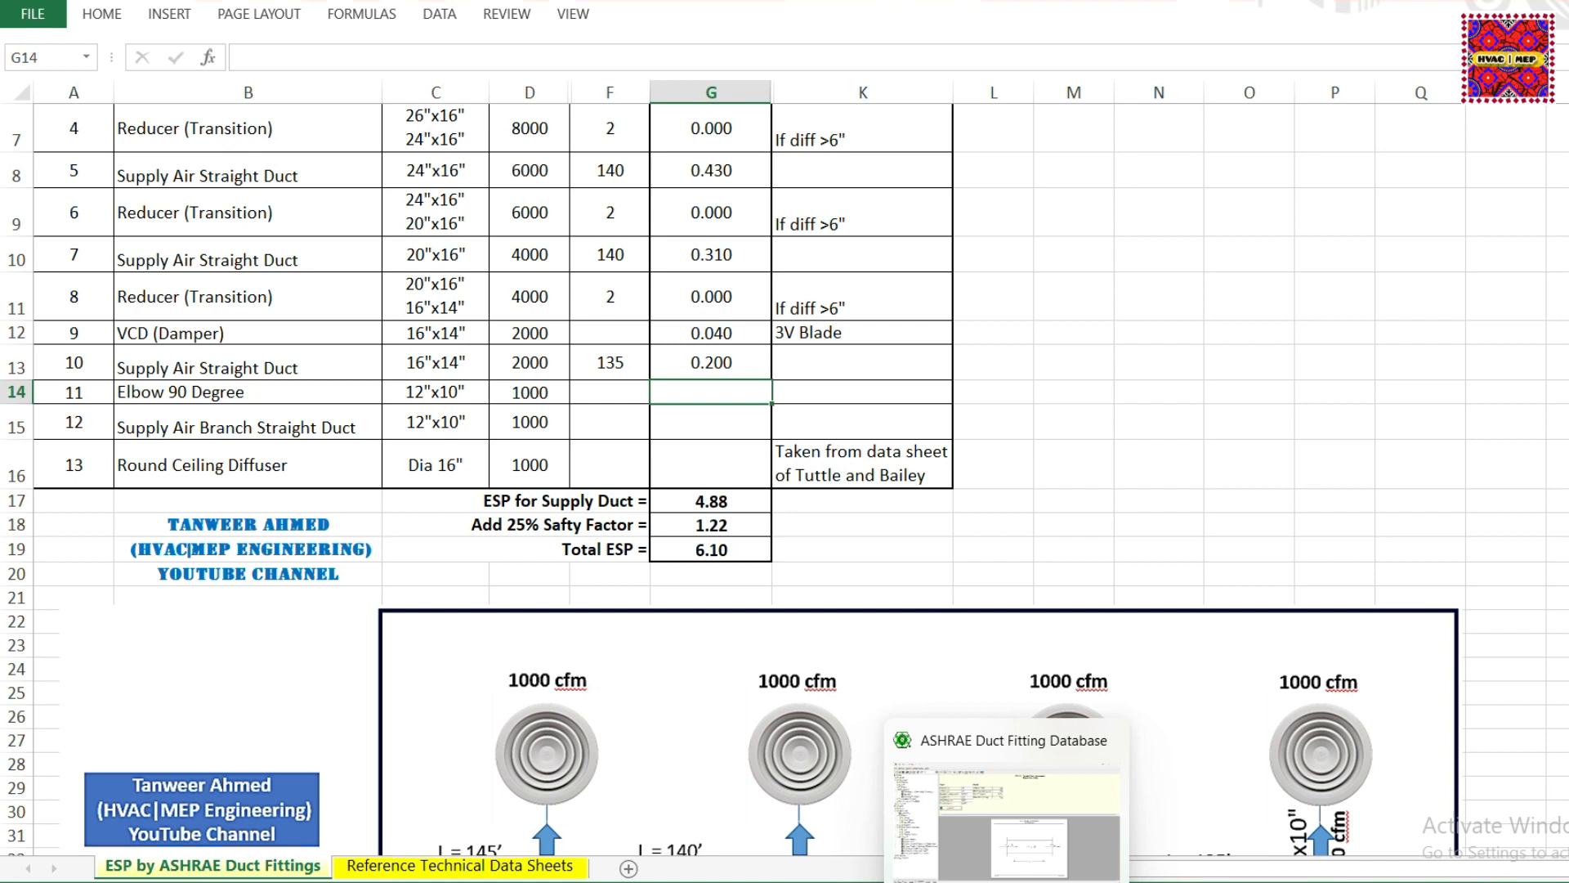
left_click(1008, 881)
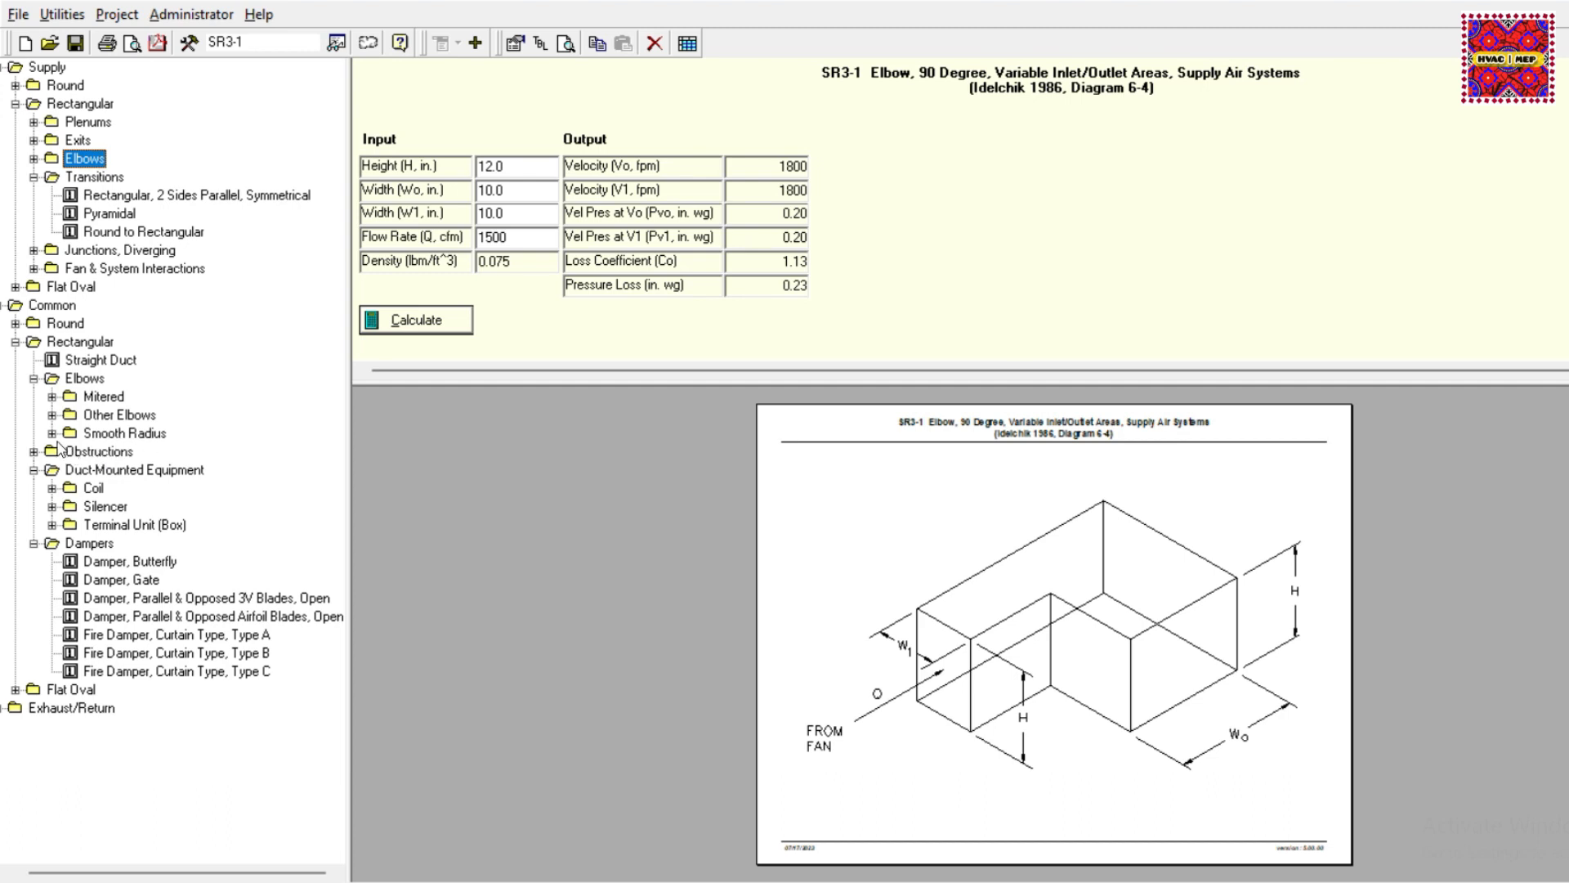
left_click(51, 433)
left_click(168, 454)
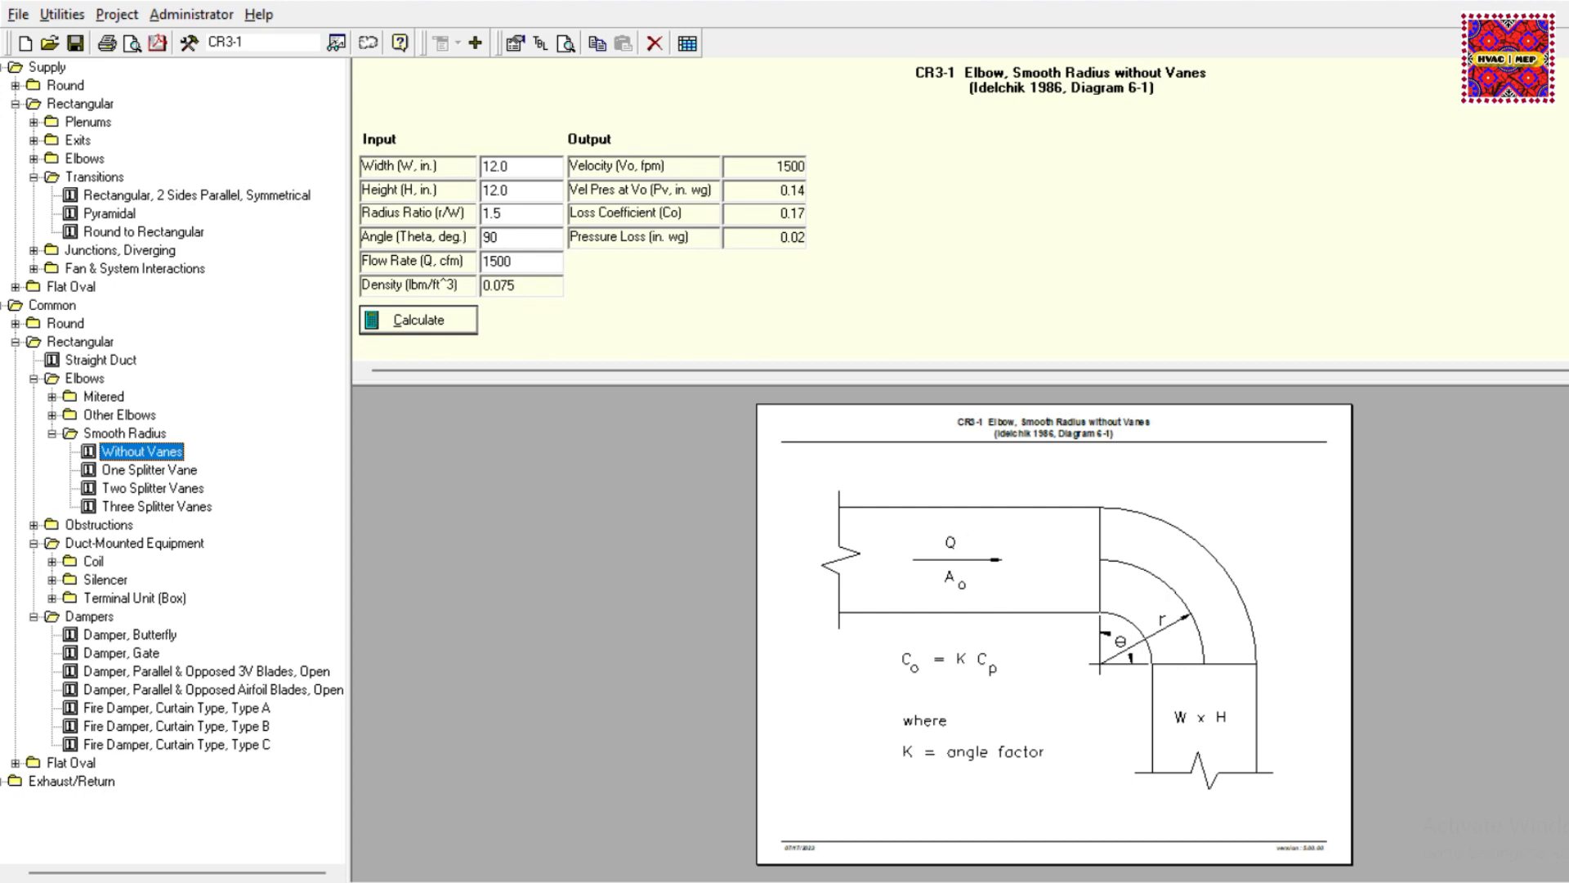
- For the smooth radius elbow, set width 10 in, height 12 in and flow rate 1000 cfm, and calculate the pressure loss
left_click(1059, 881)
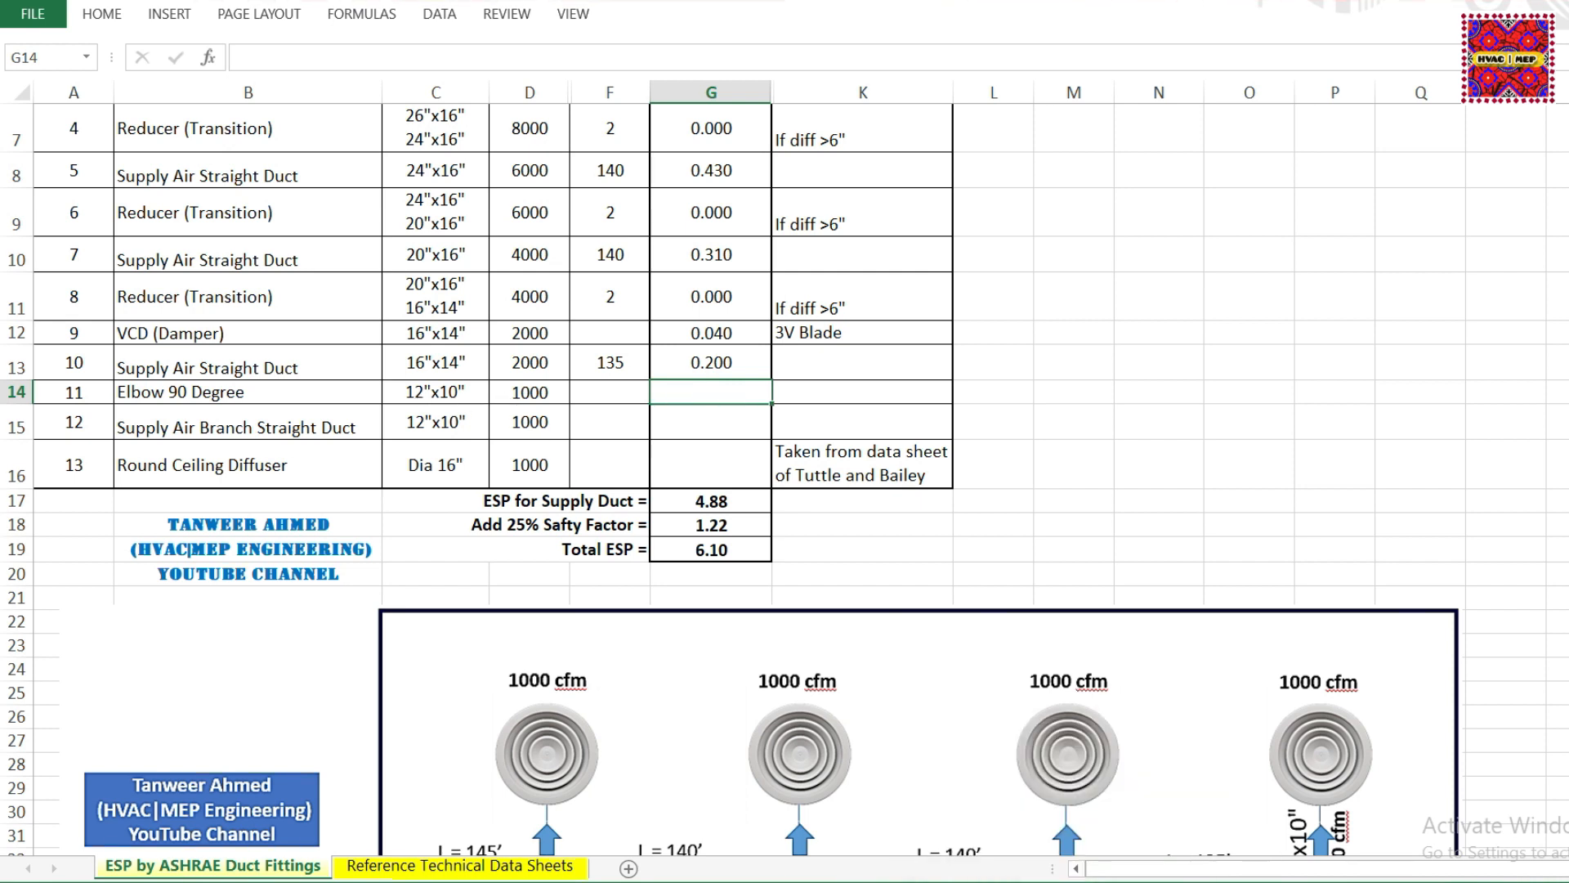
left_click(1062, 880)
double_click(518, 160)
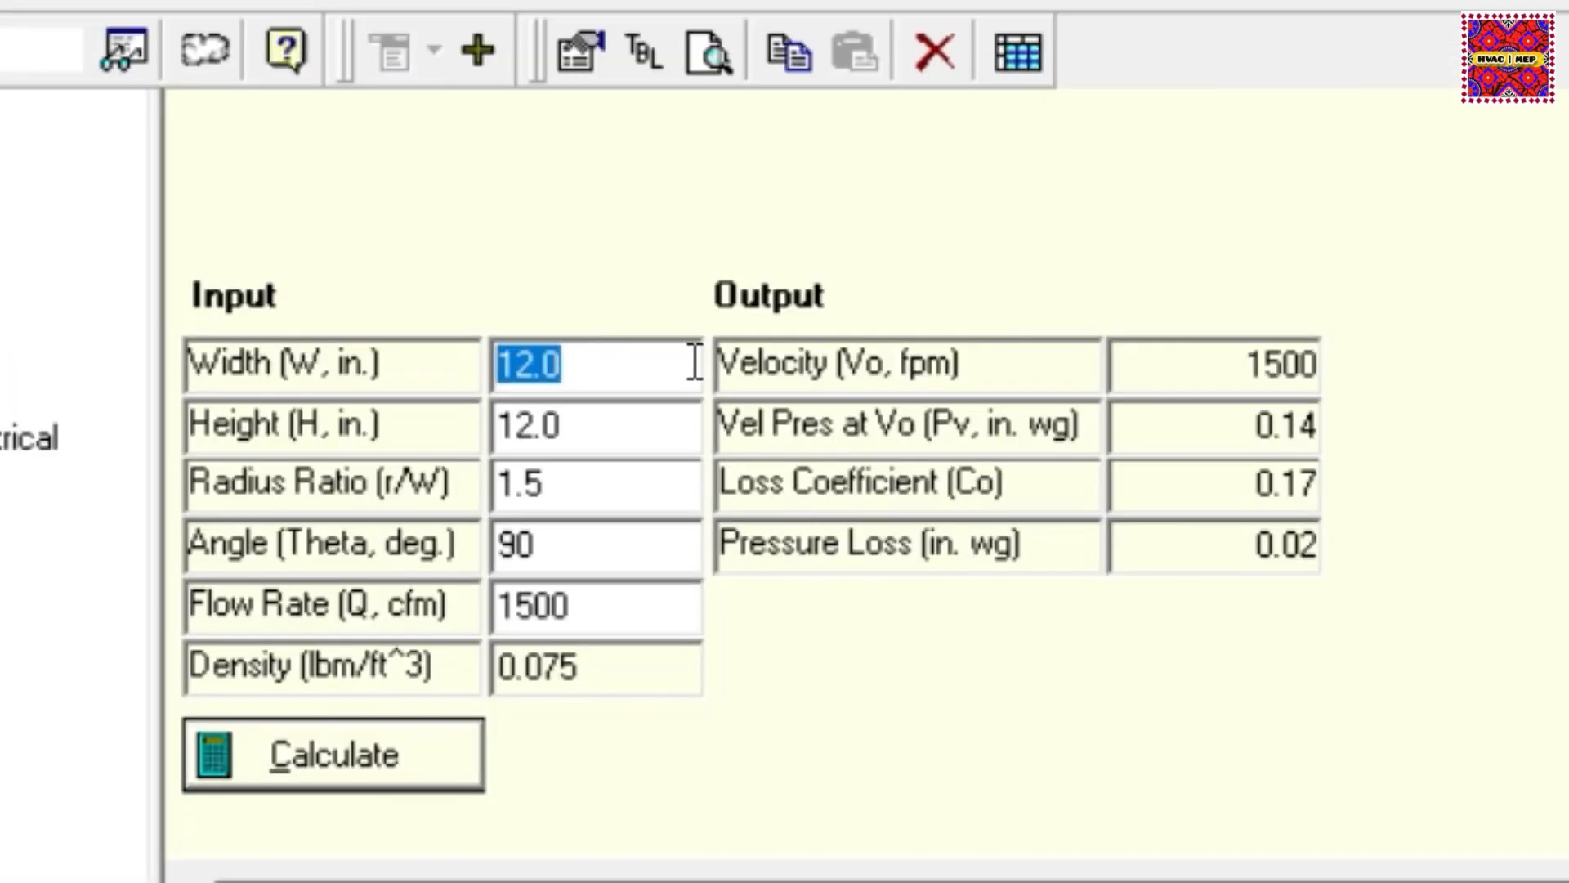
type("10")
double_click(613, 420)
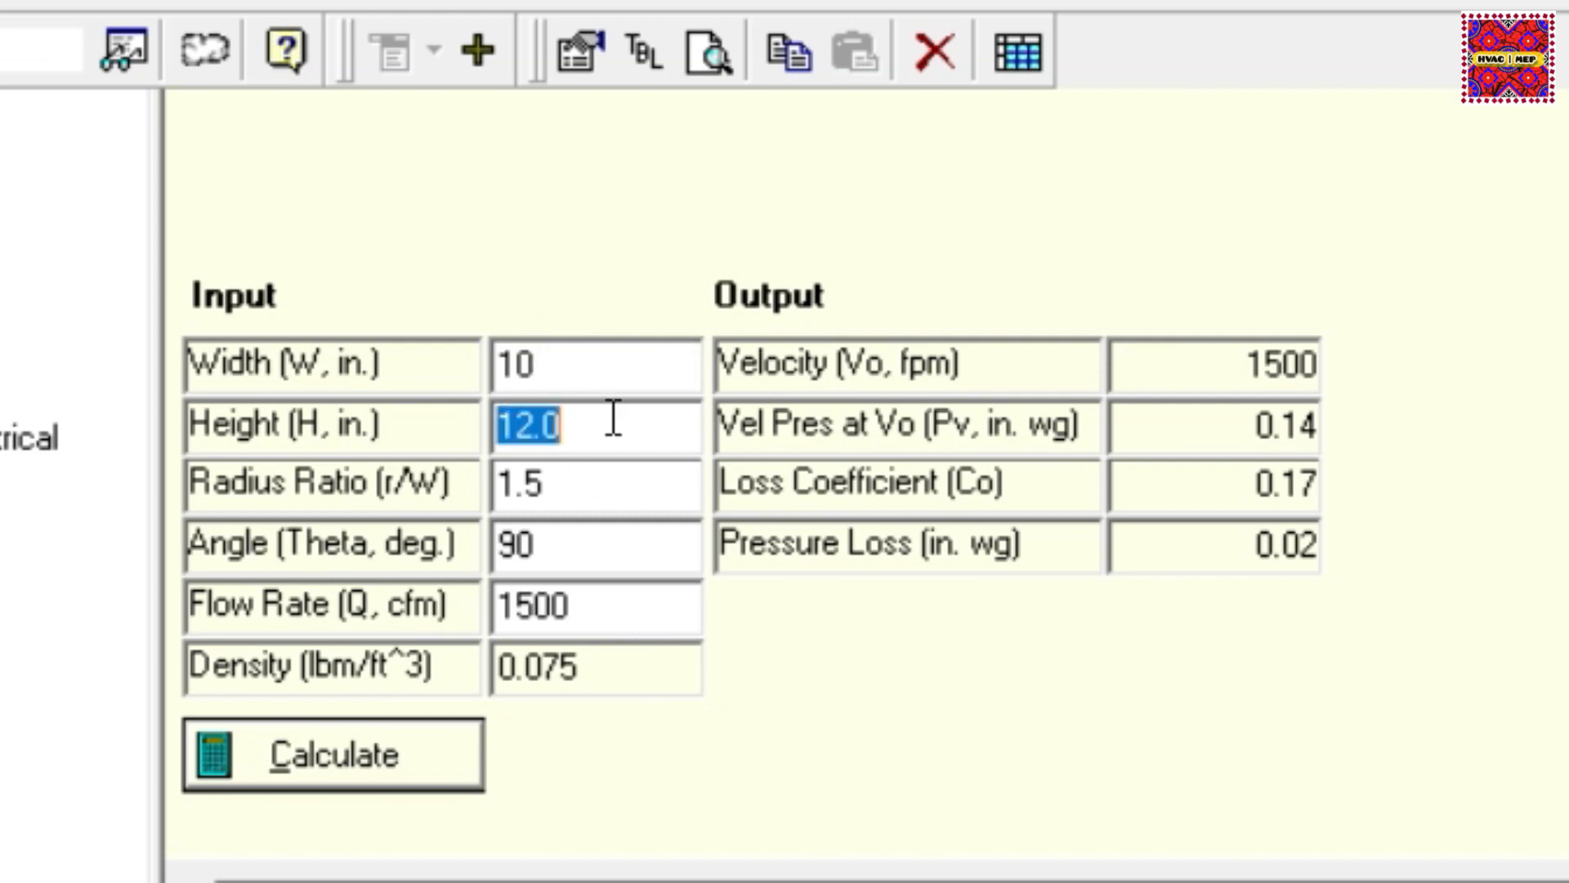
type("12")
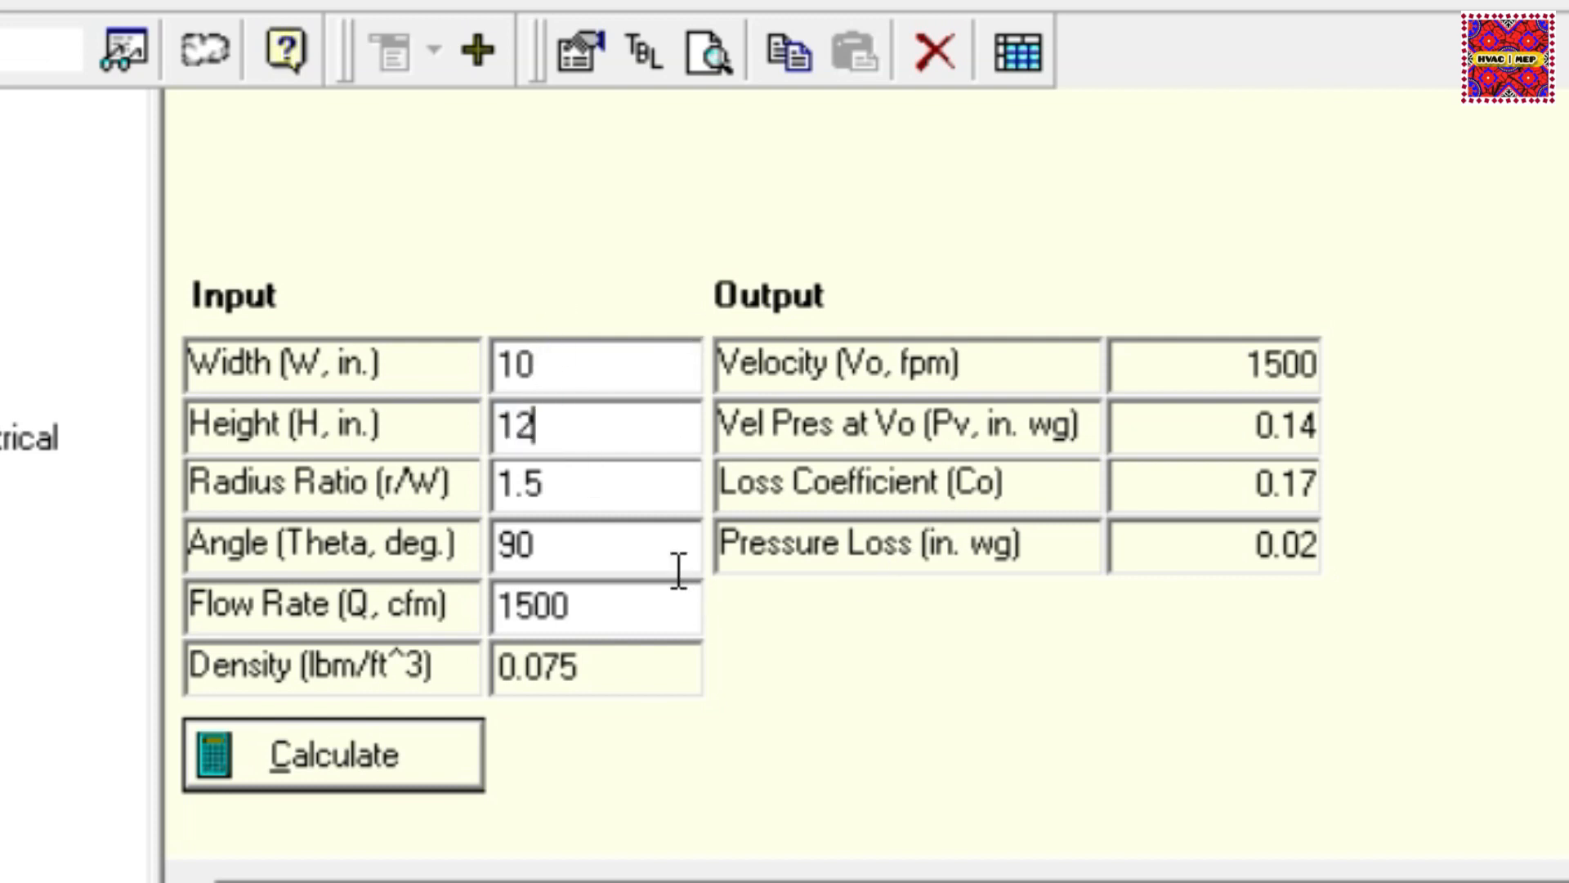
double_click(640, 478)
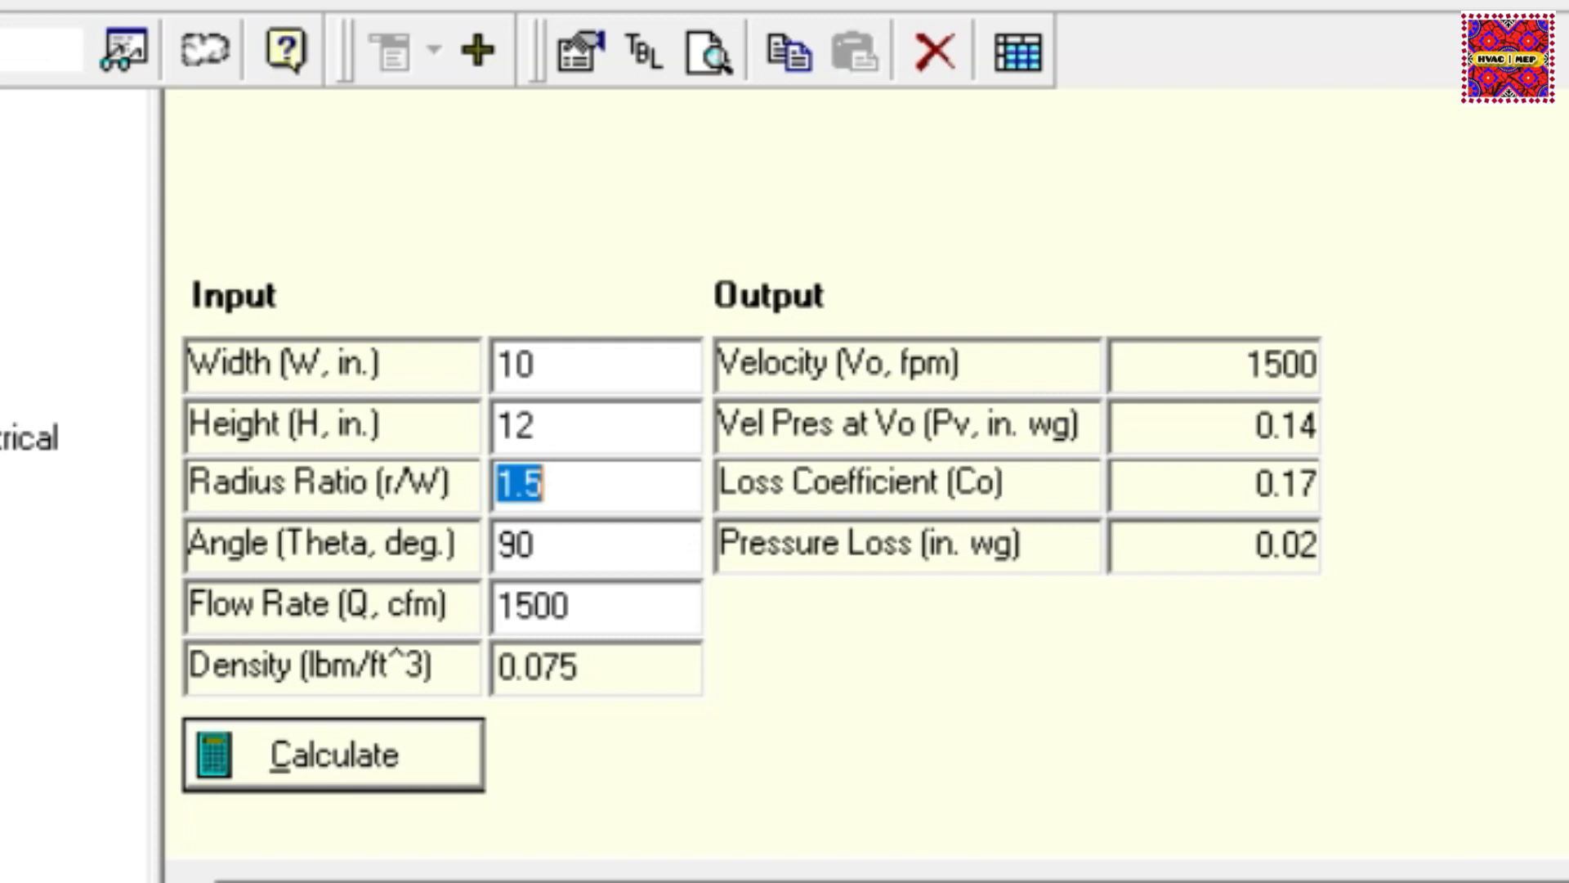
double_click(599, 559)
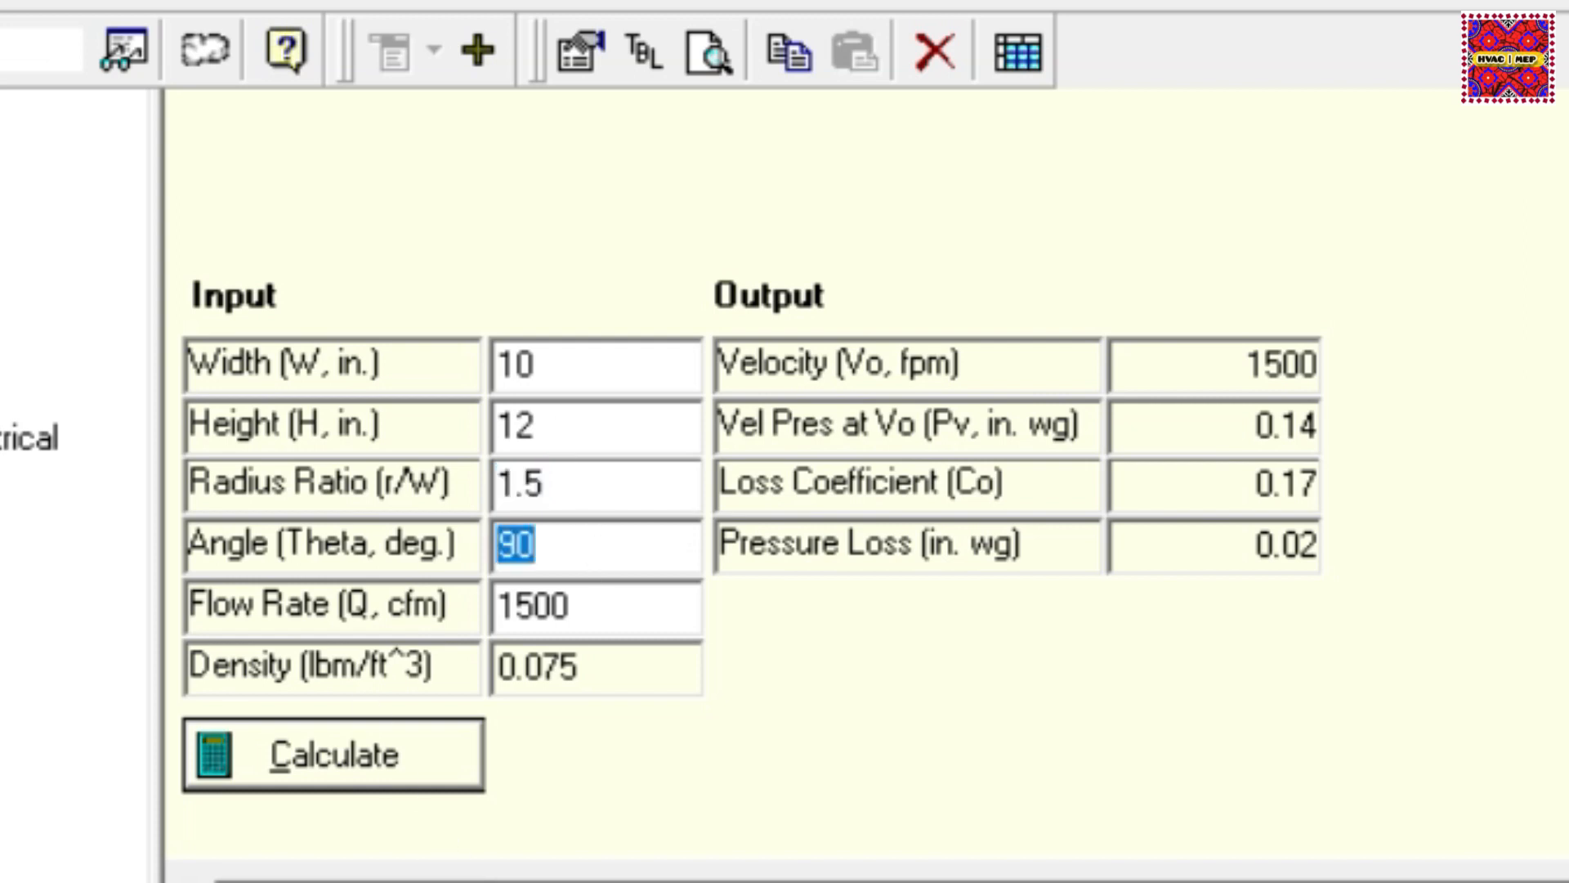
double_click(632, 626)
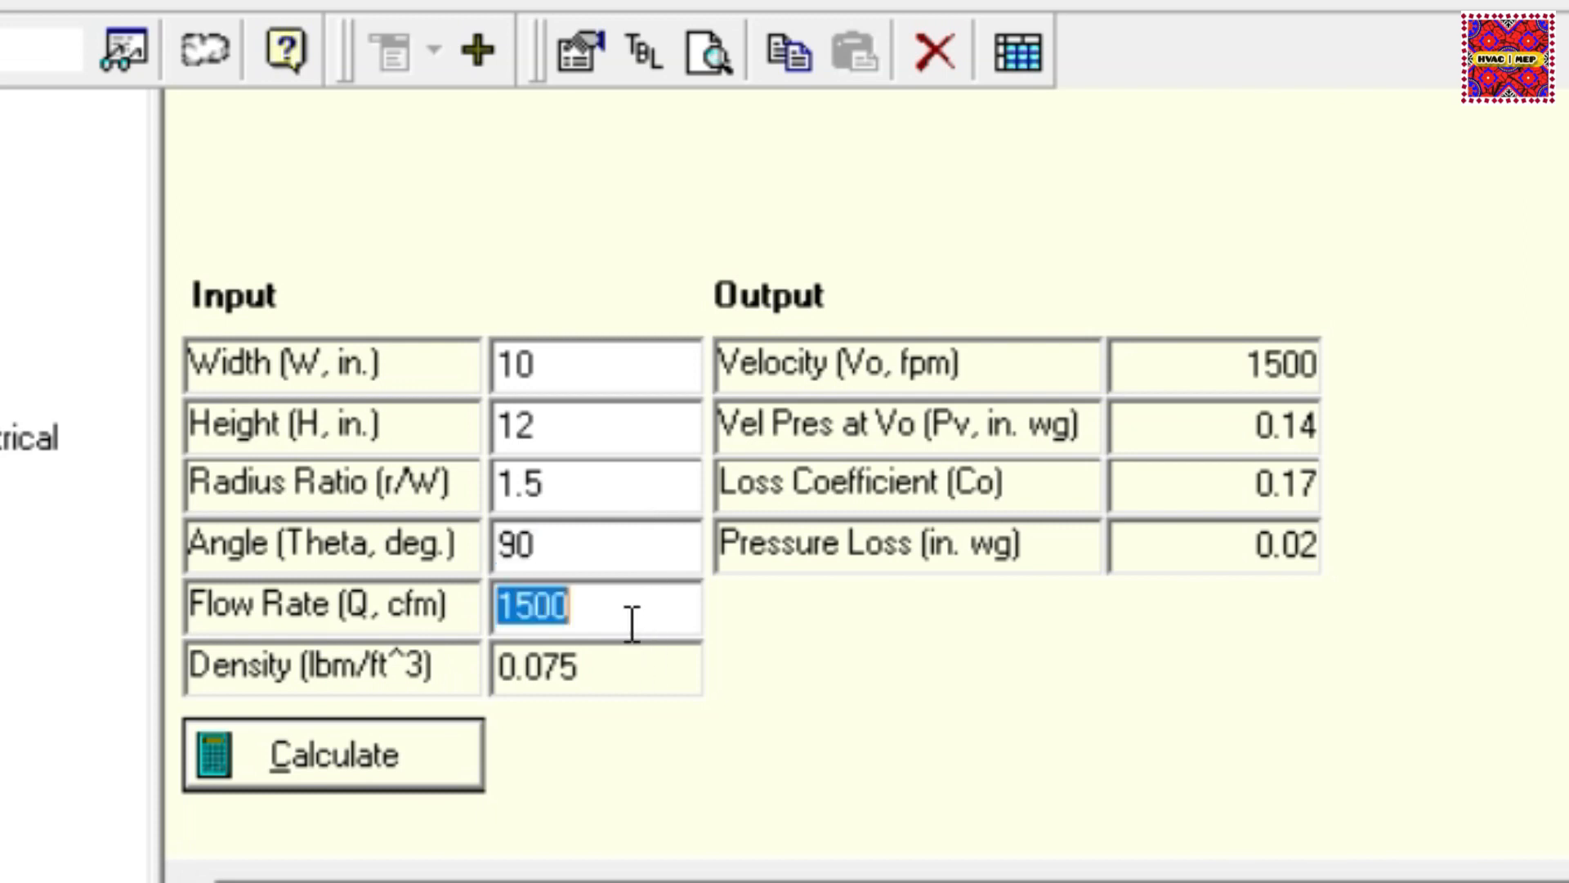
type("1000")
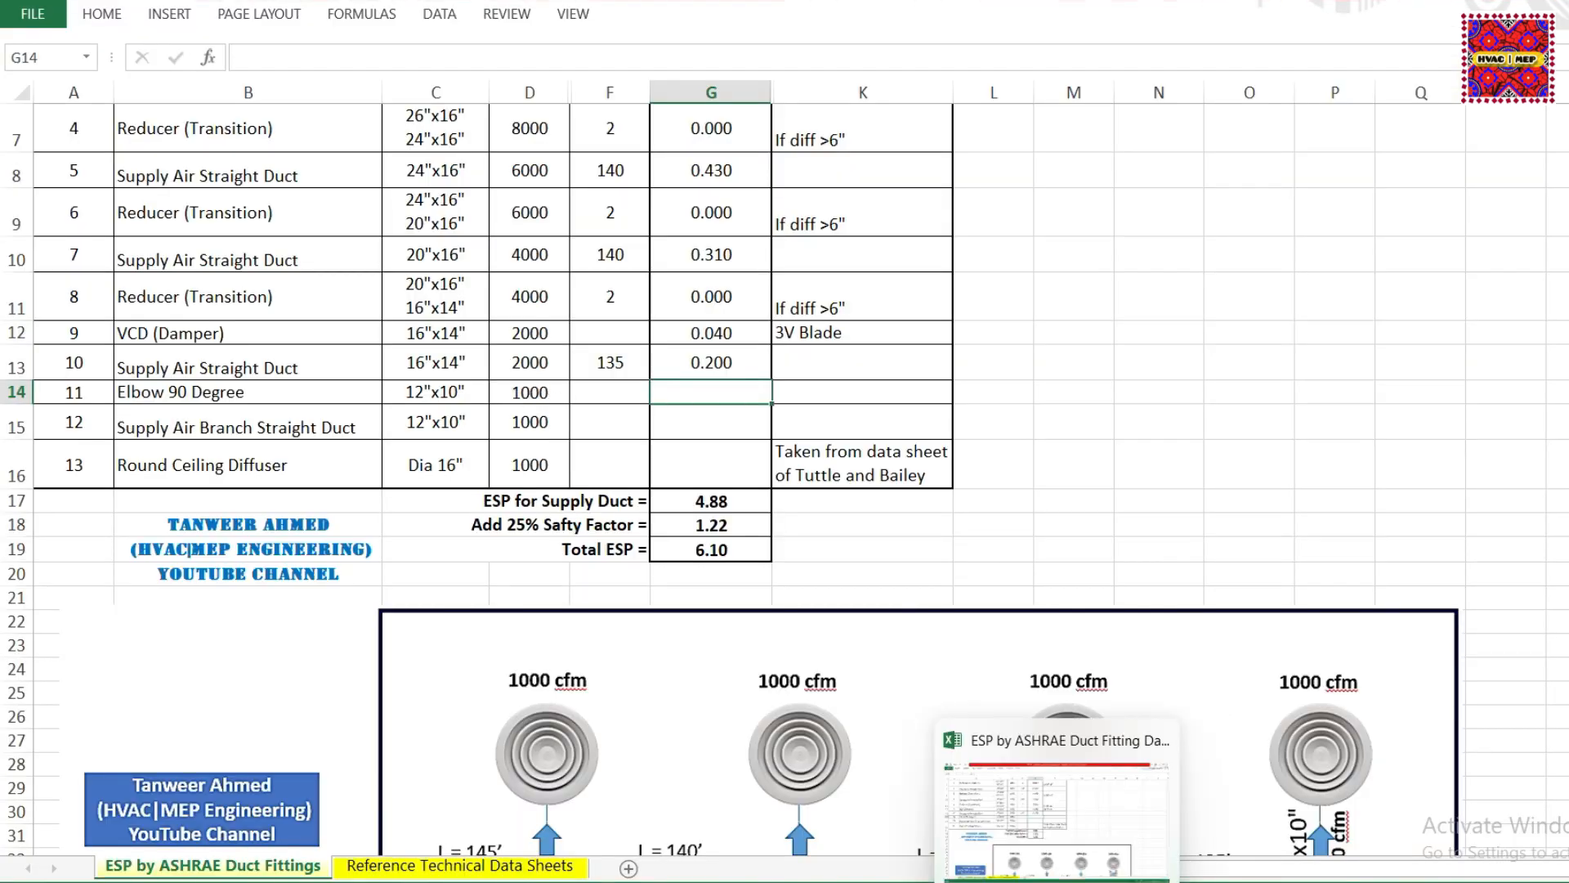
left_click(1059, 881)
left_click(407, 326)
left_click(407, 326)
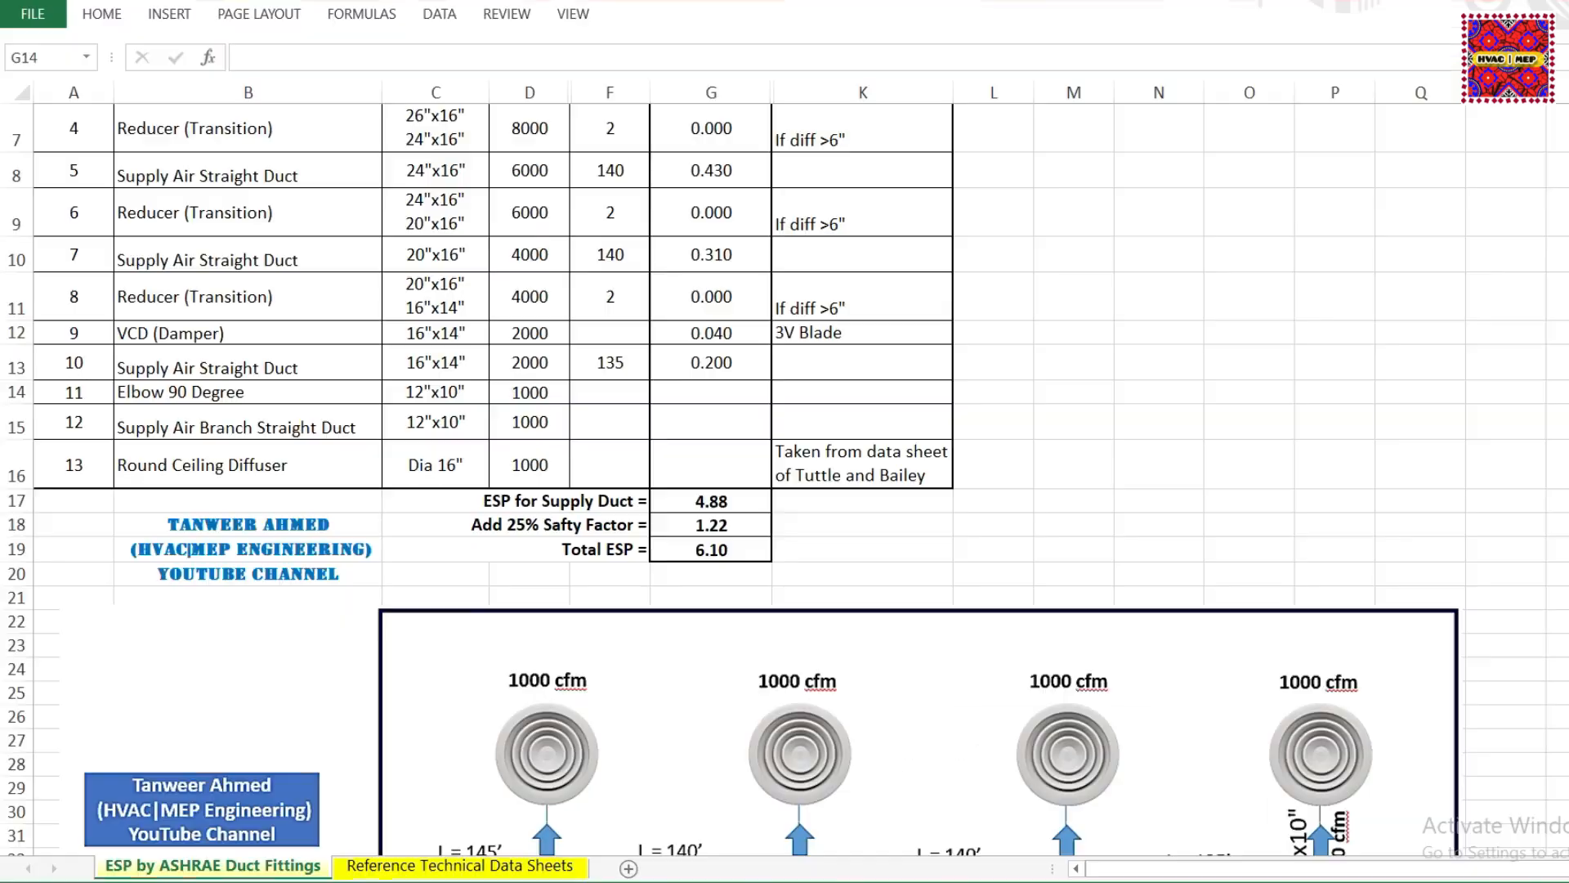
- In the Excel ESP sheet, enter 0.01 as the friction of the 90-degree elbow
left_click(724, 401)
type("0.01")
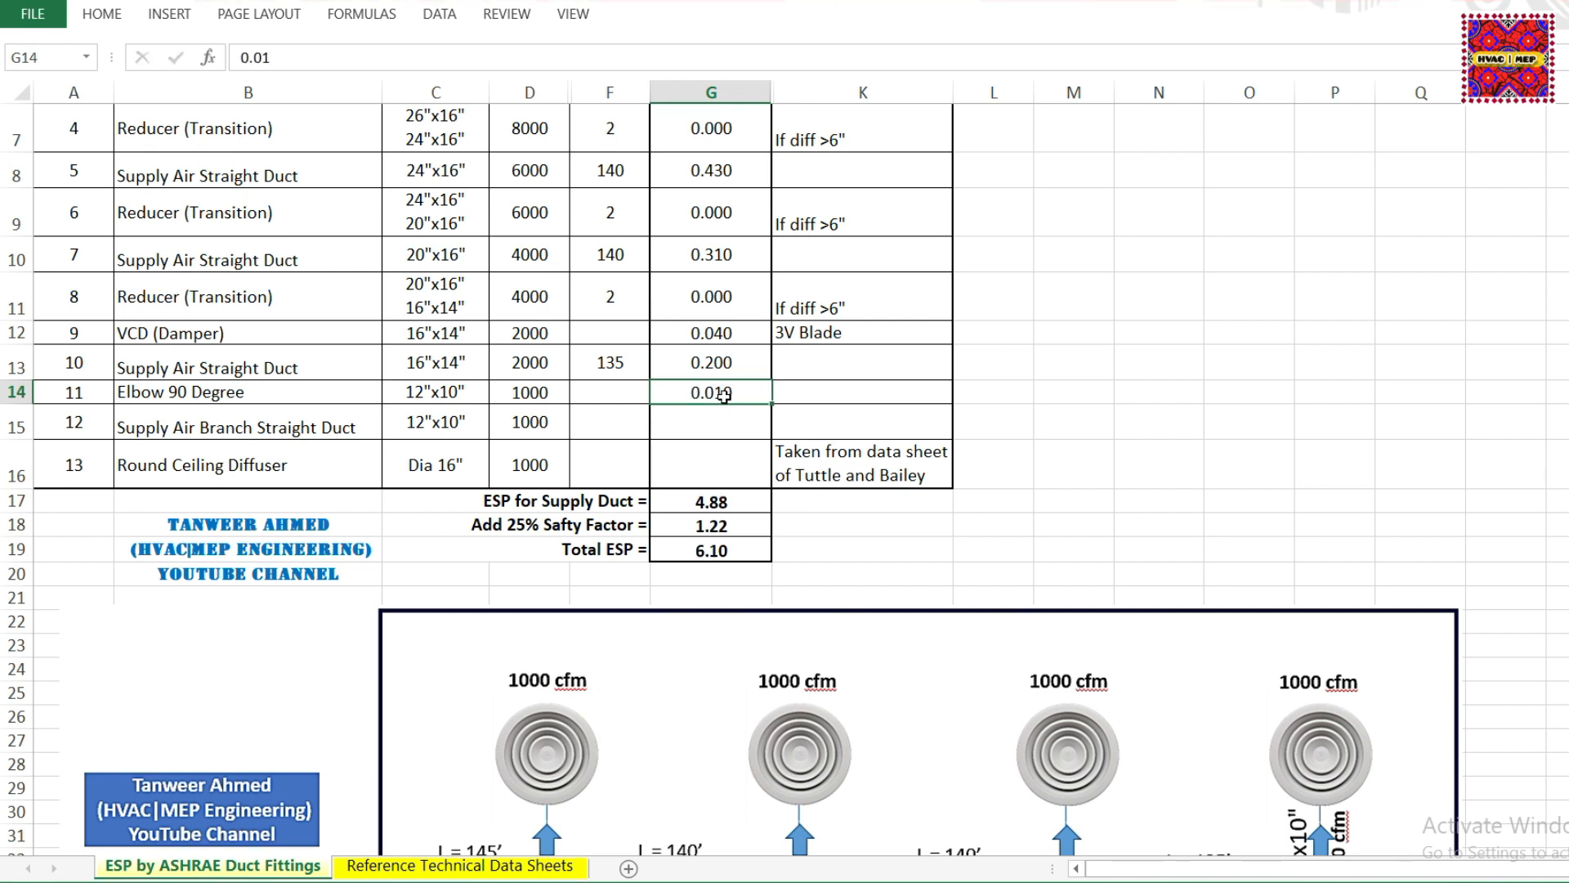
key("Return")
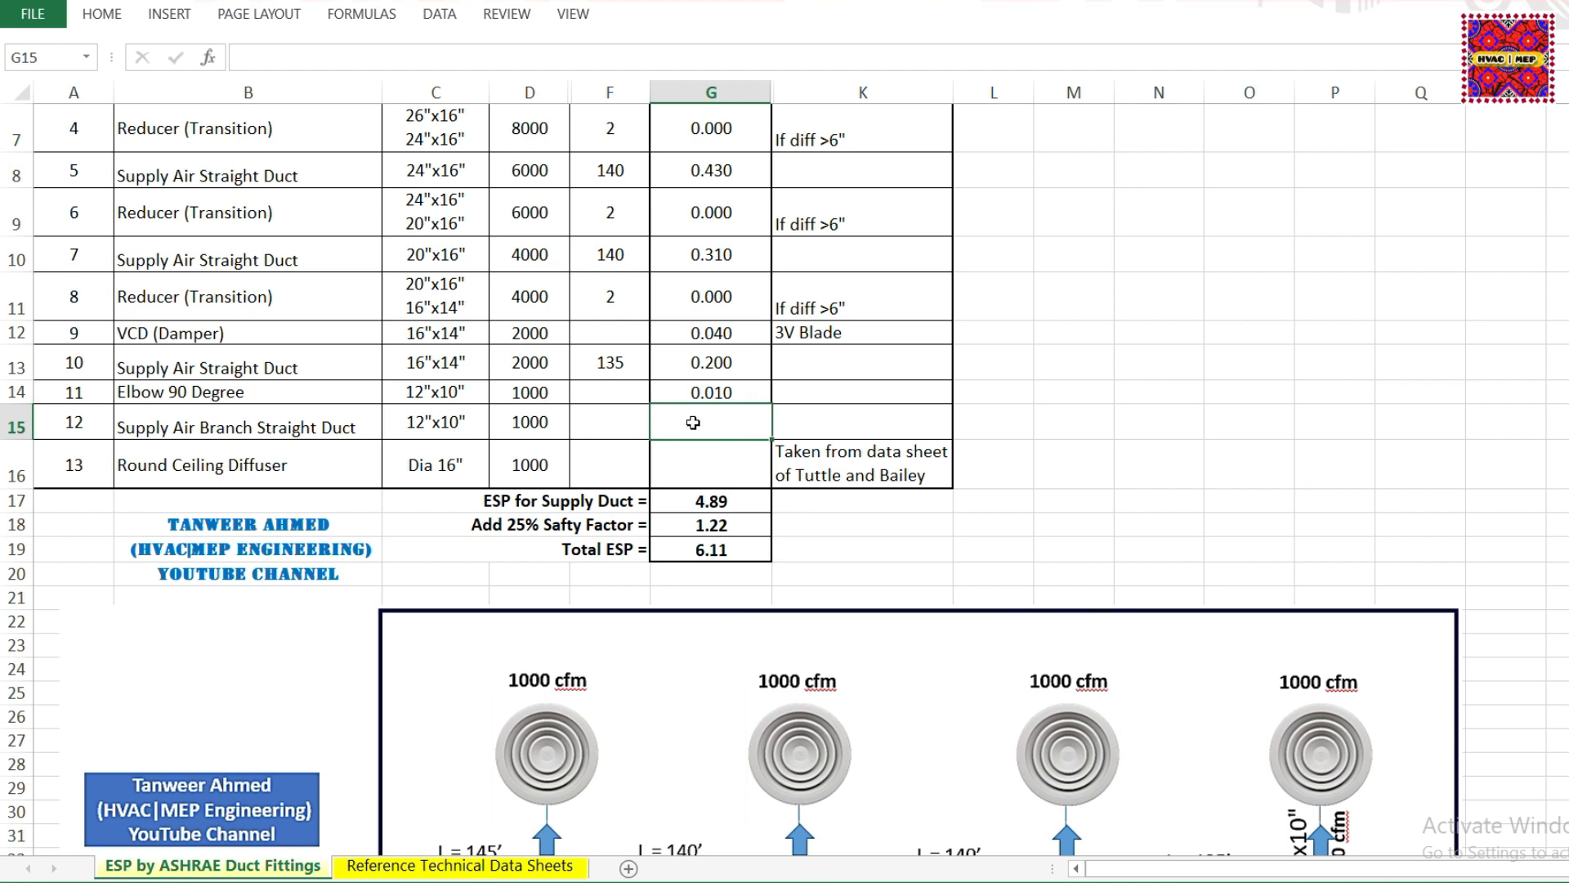
- Look up the branch length in the duct layout and enter 30 ft as the length of the 12"x10" supply air branch straight duct
scroll(979, 560, "down", 3)
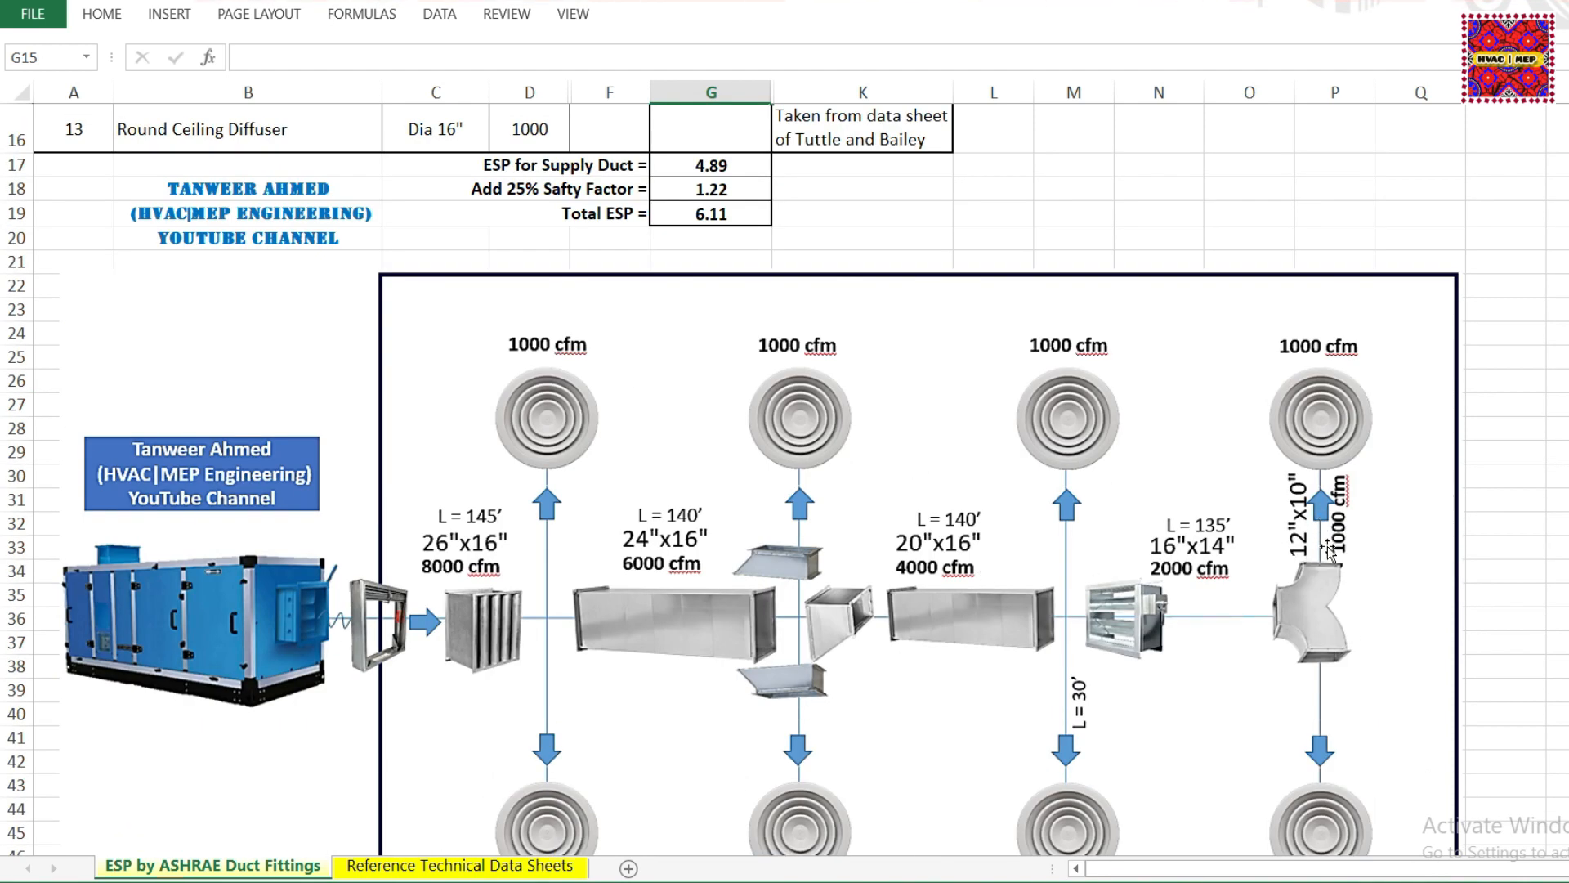
scroll(1328, 553, "up", 3)
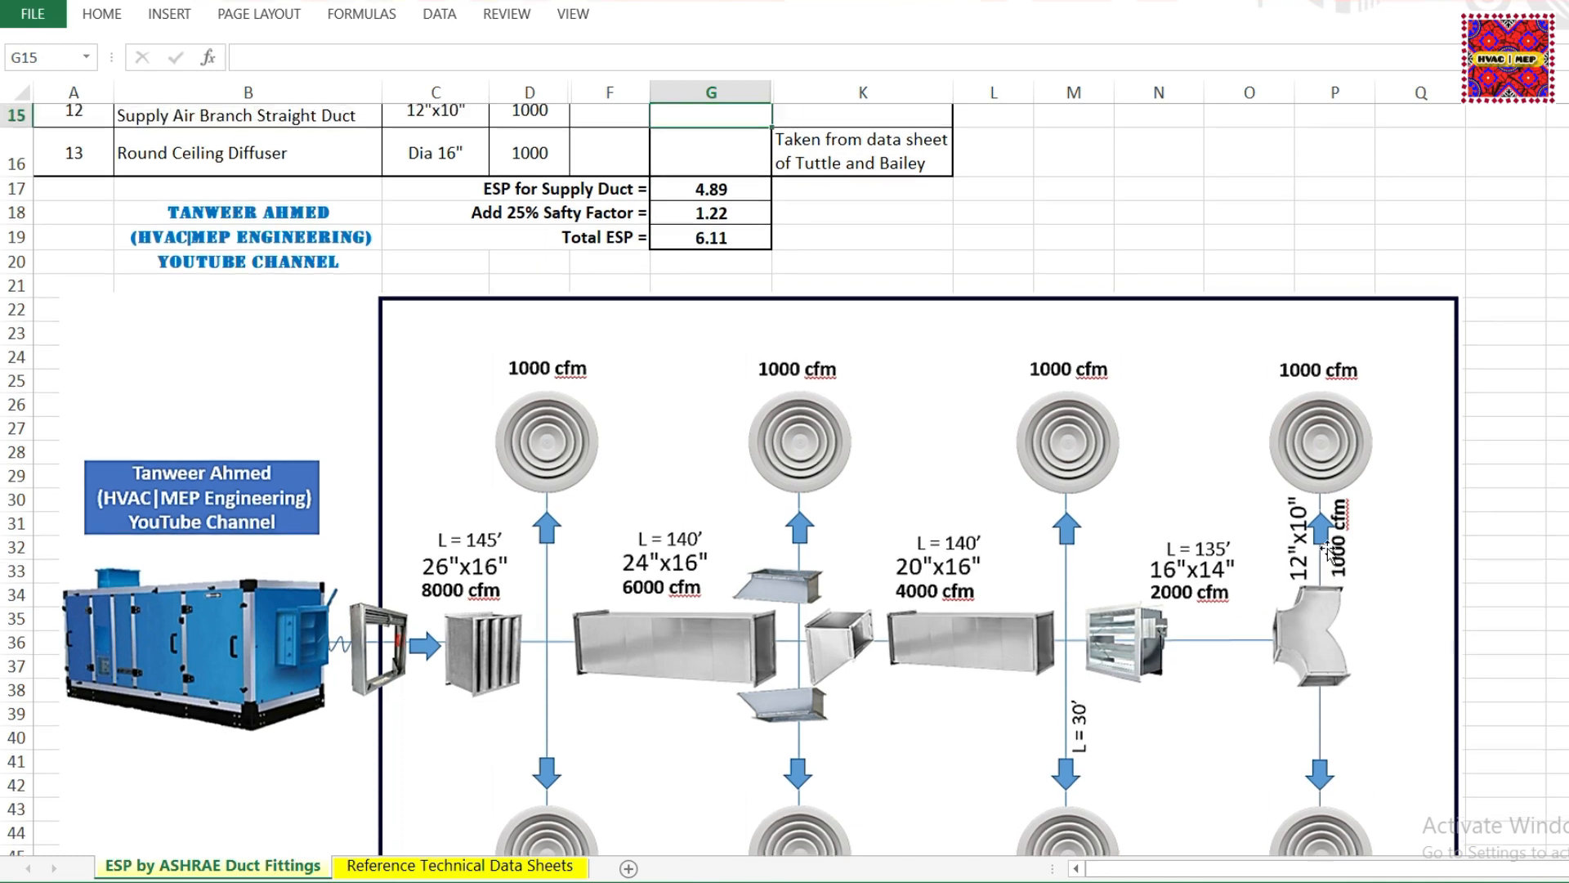
scroll(1327, 548, "up", 2)
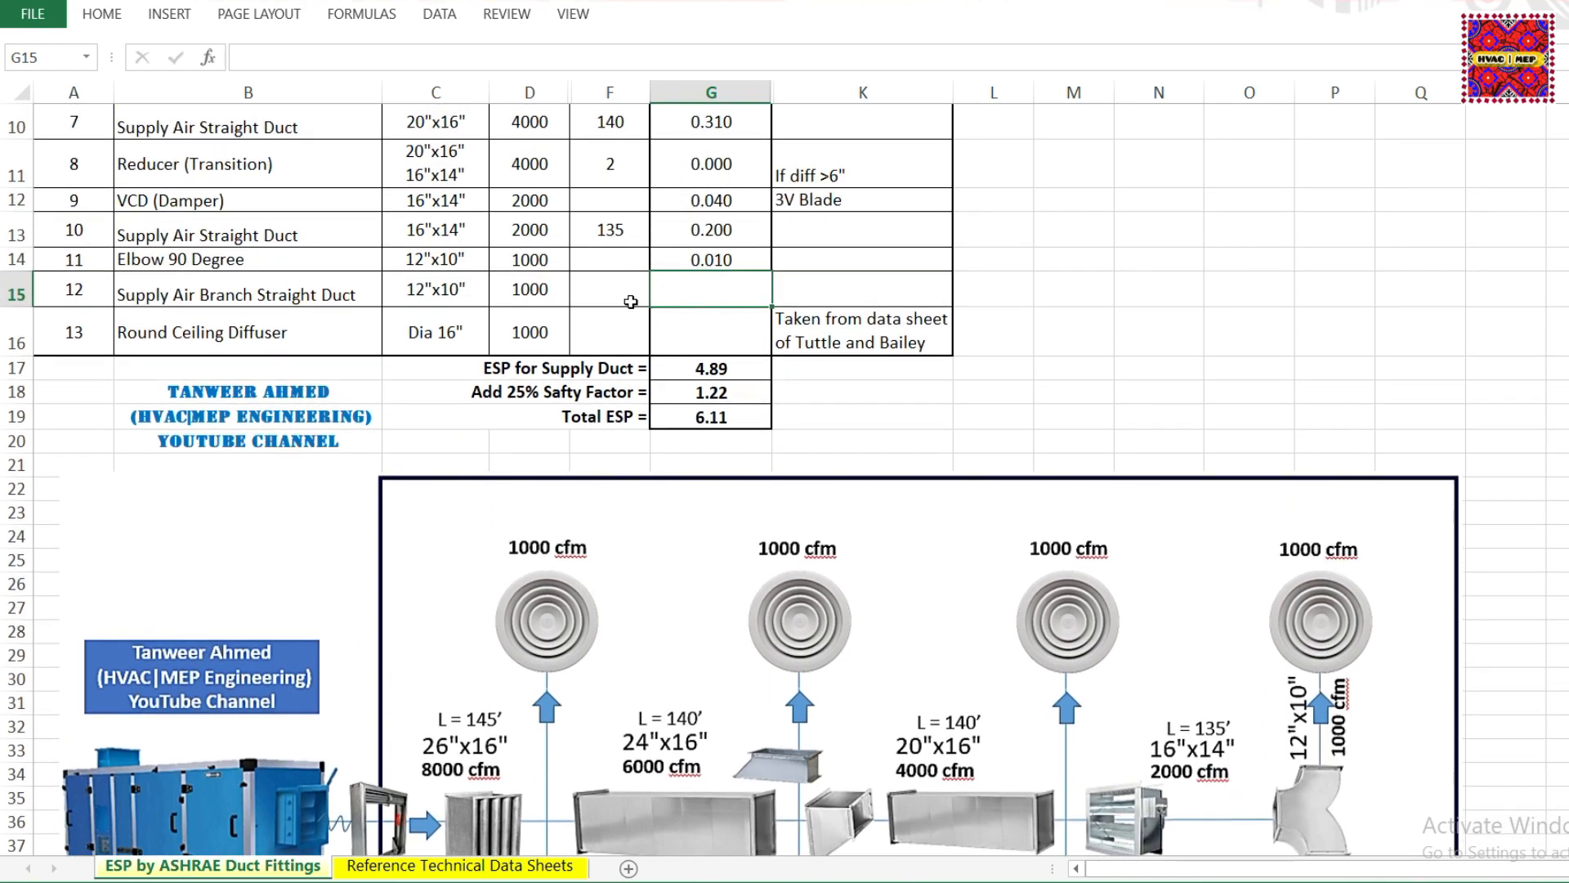
scroll(1325, 711, "down", 2)
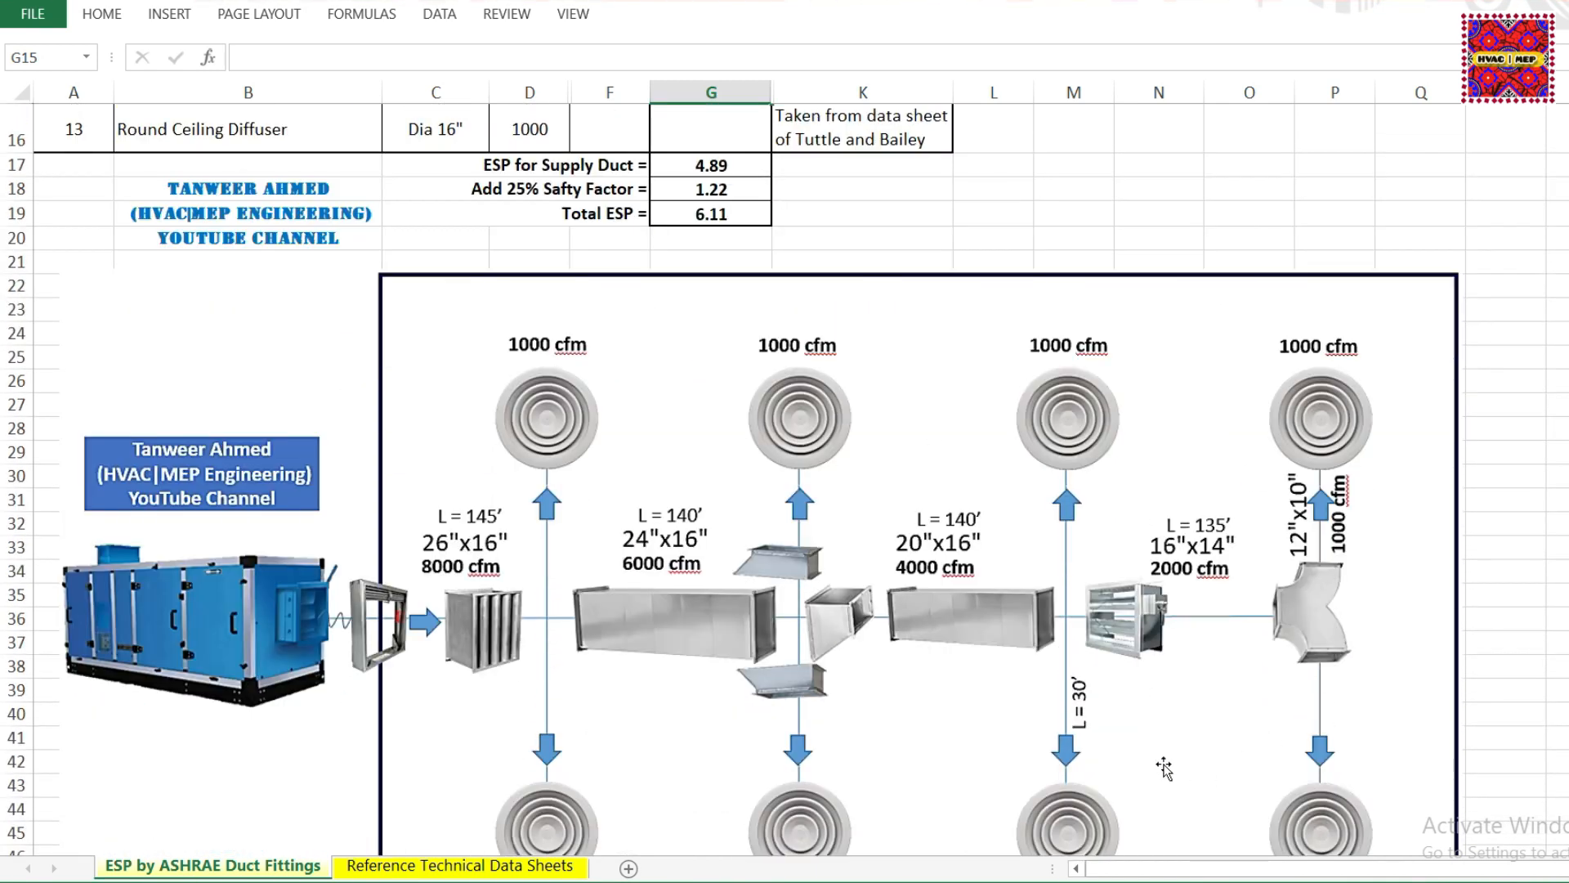
scroll(1079, 711, "up", 3)
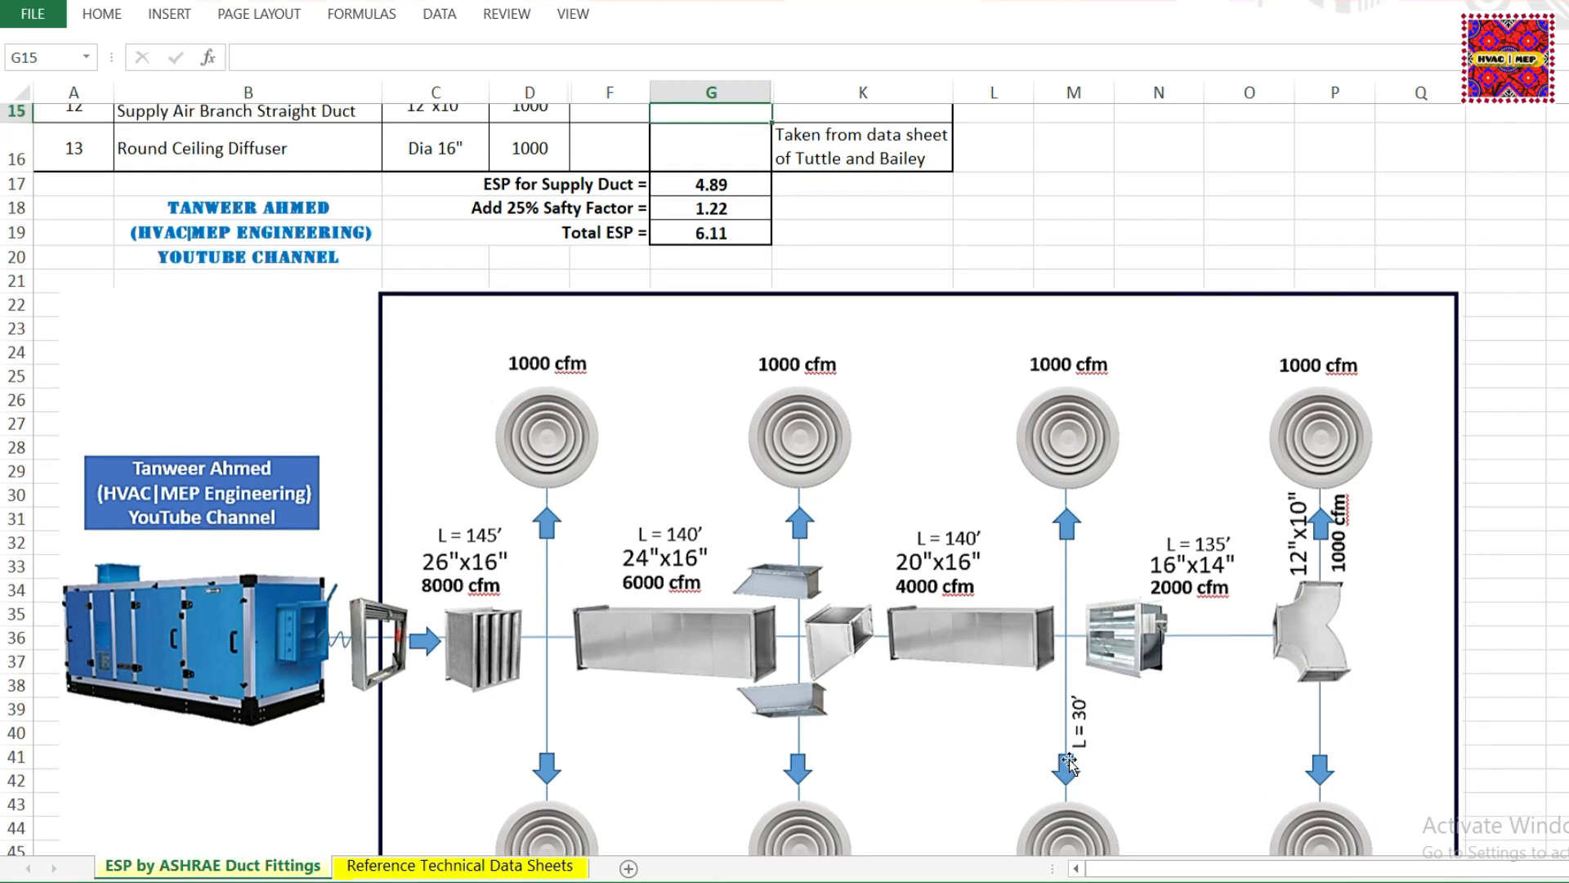
double_click(603, 423)
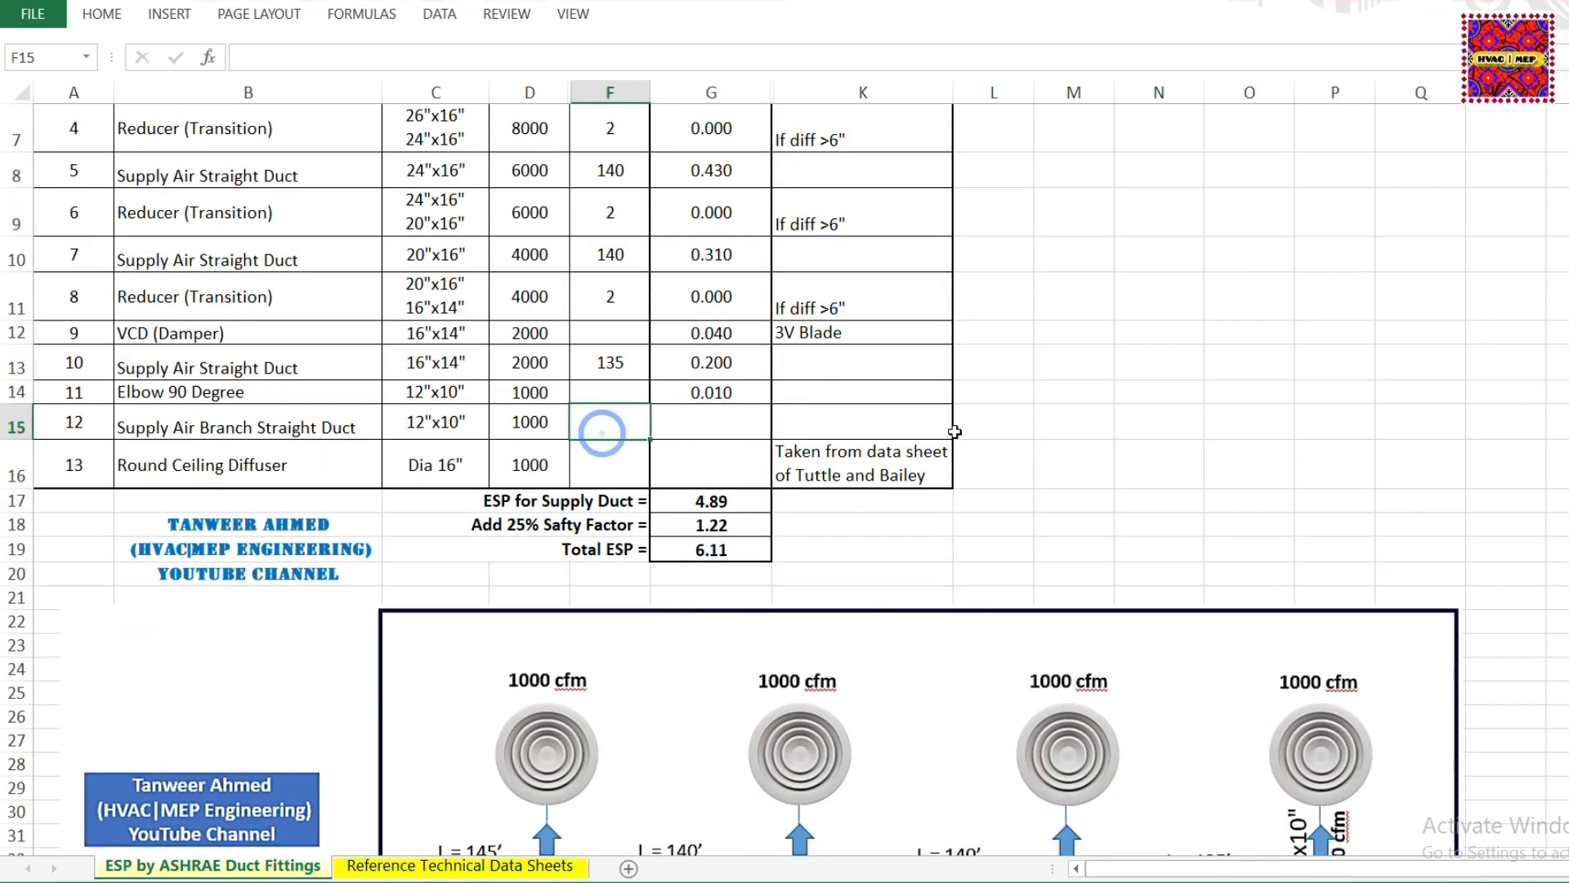
type("30")
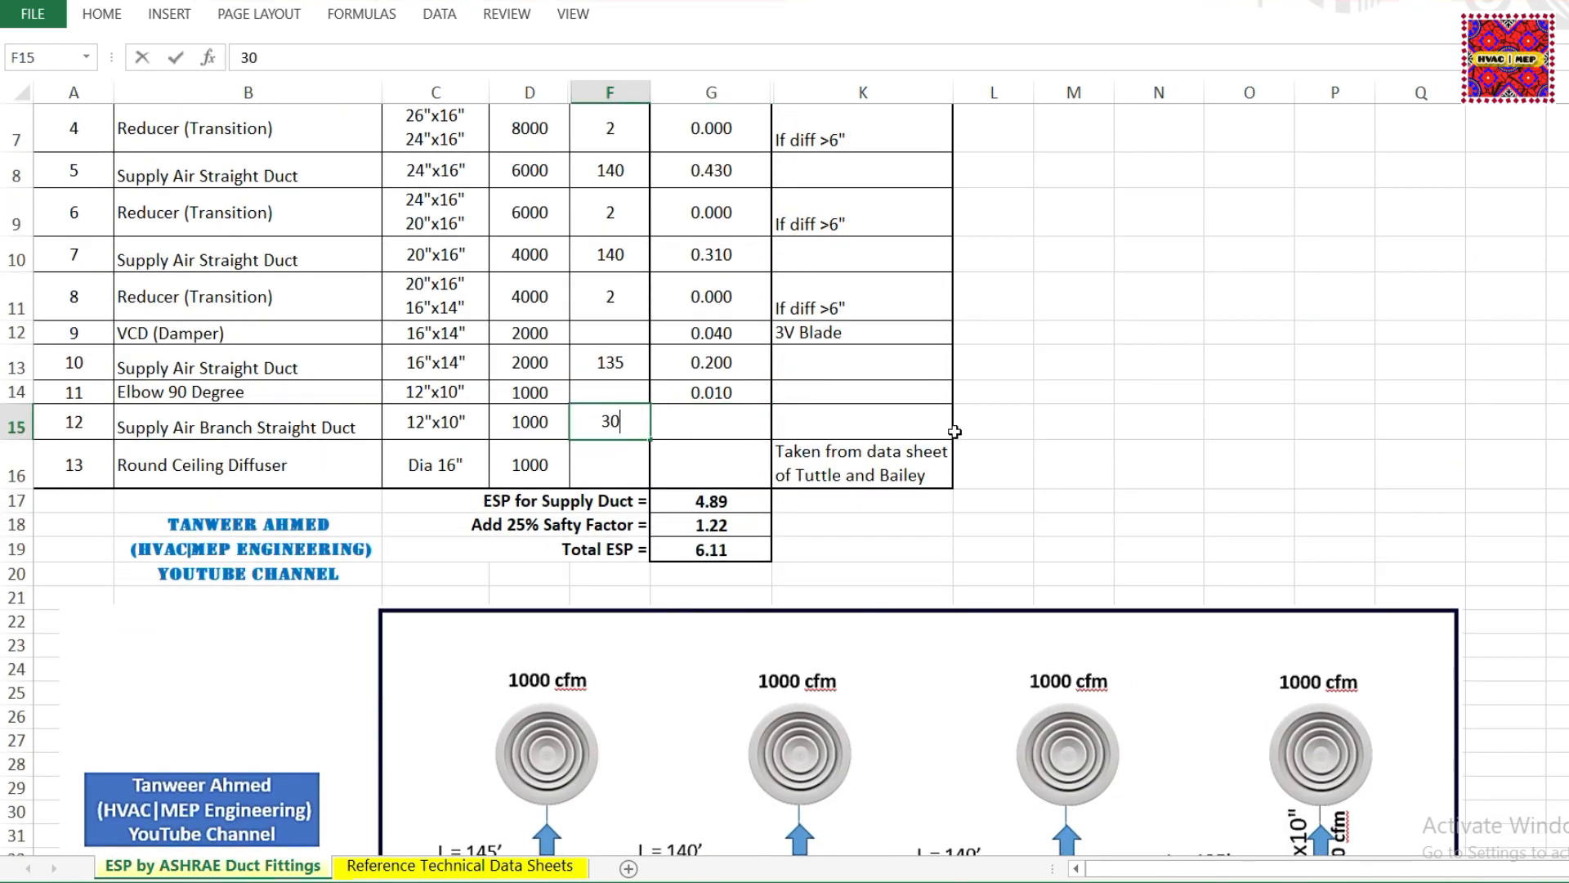
left_click(715, 421)
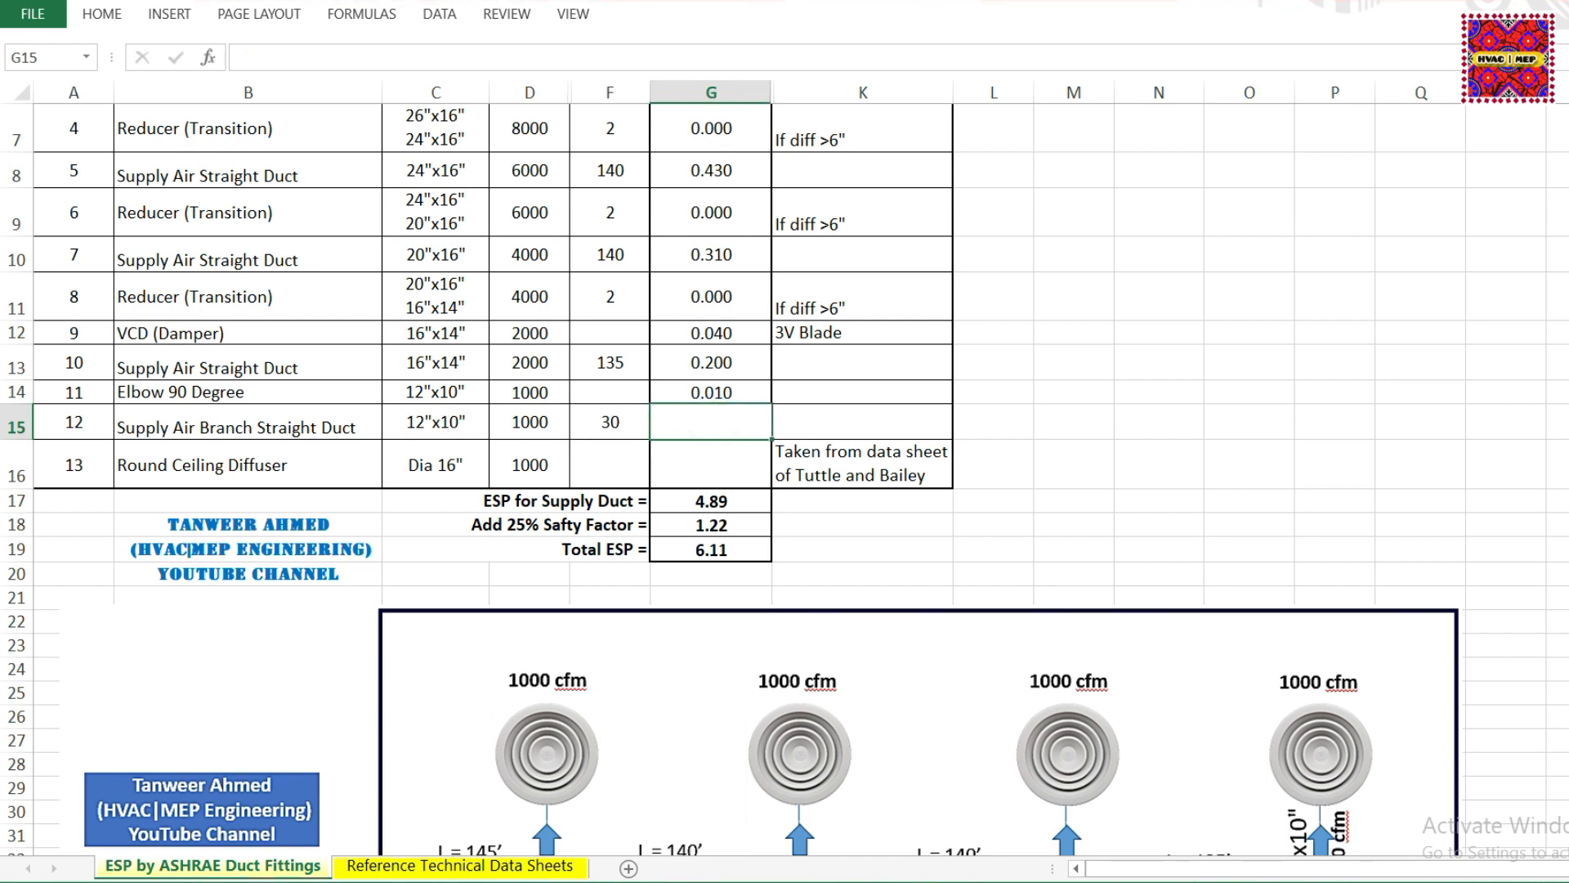
- In the ASHRAE Duct Fitting Database, open the common rectangular straight duct and set its height to 10 in and width to 12 in
left_click(1008, 879)
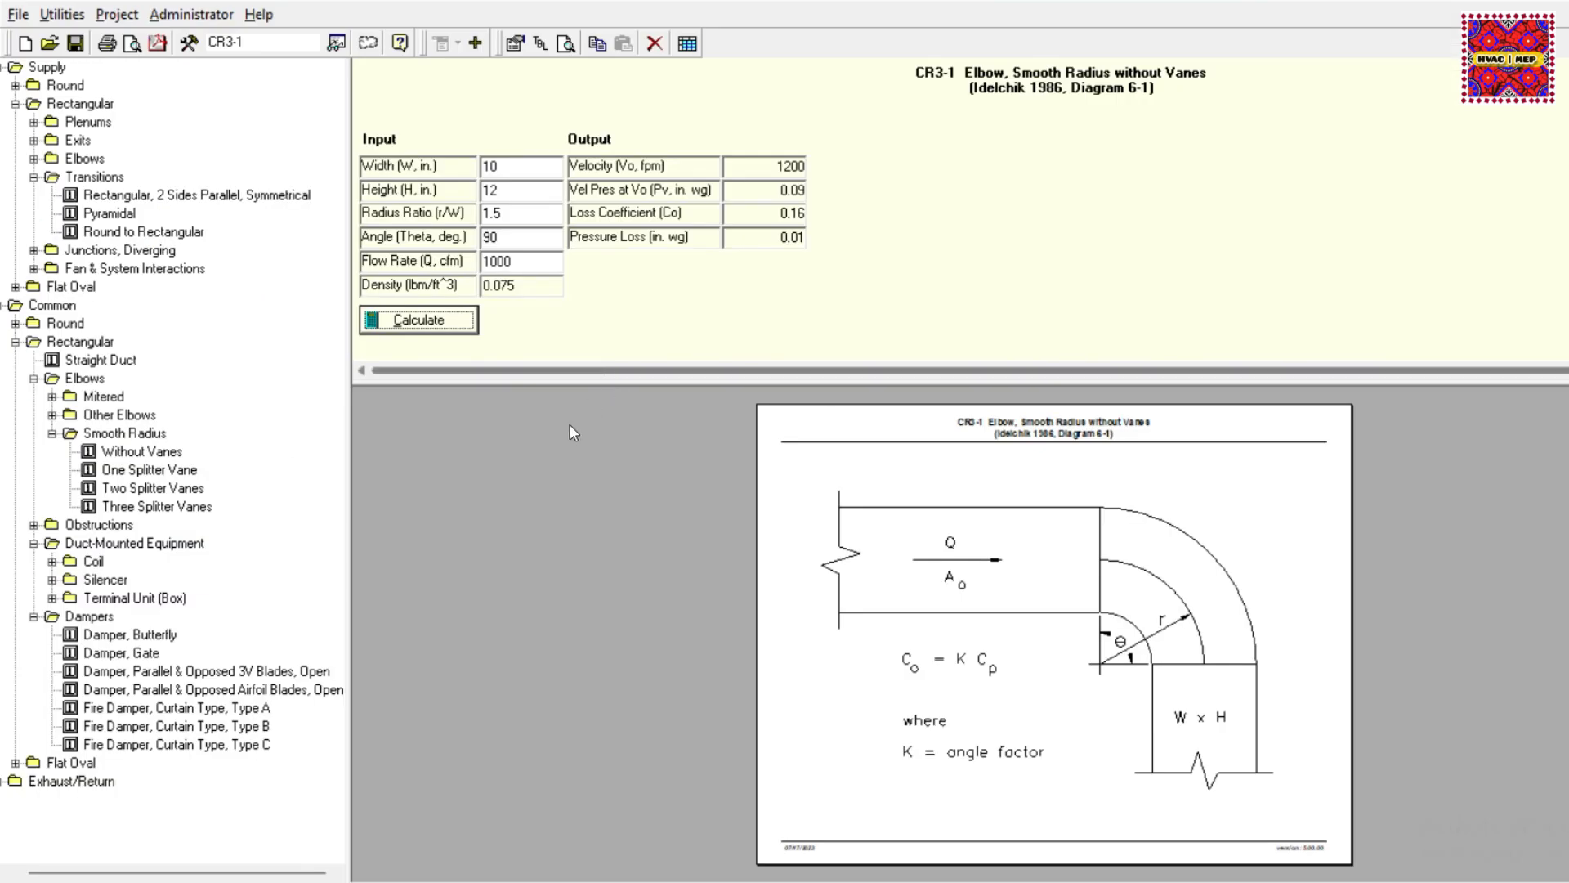
left_click(94, 360)
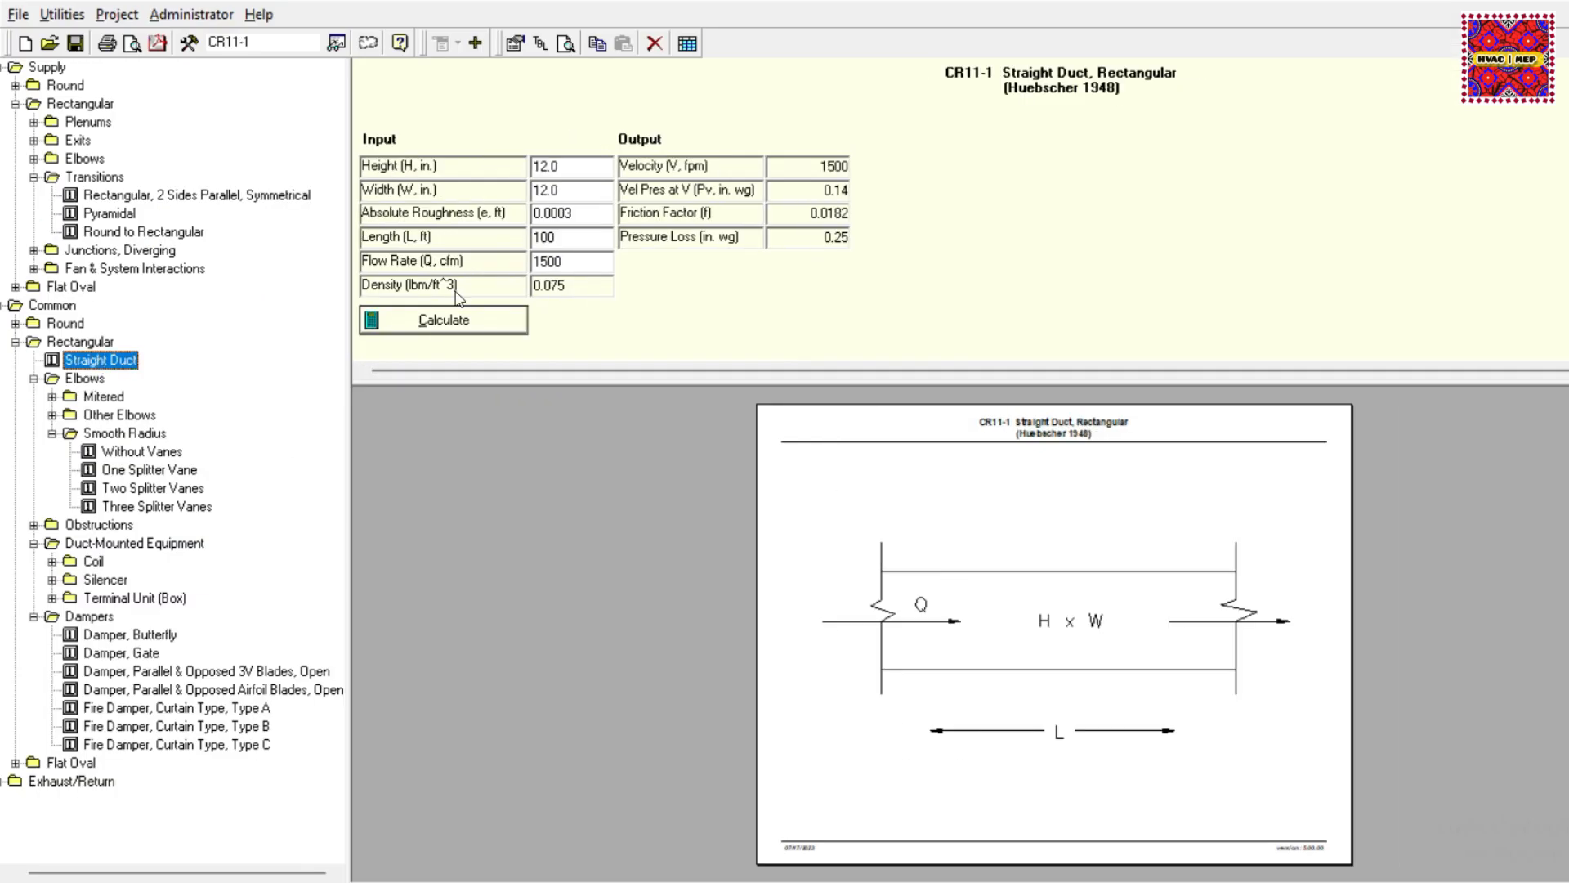
double_click(574, 165)
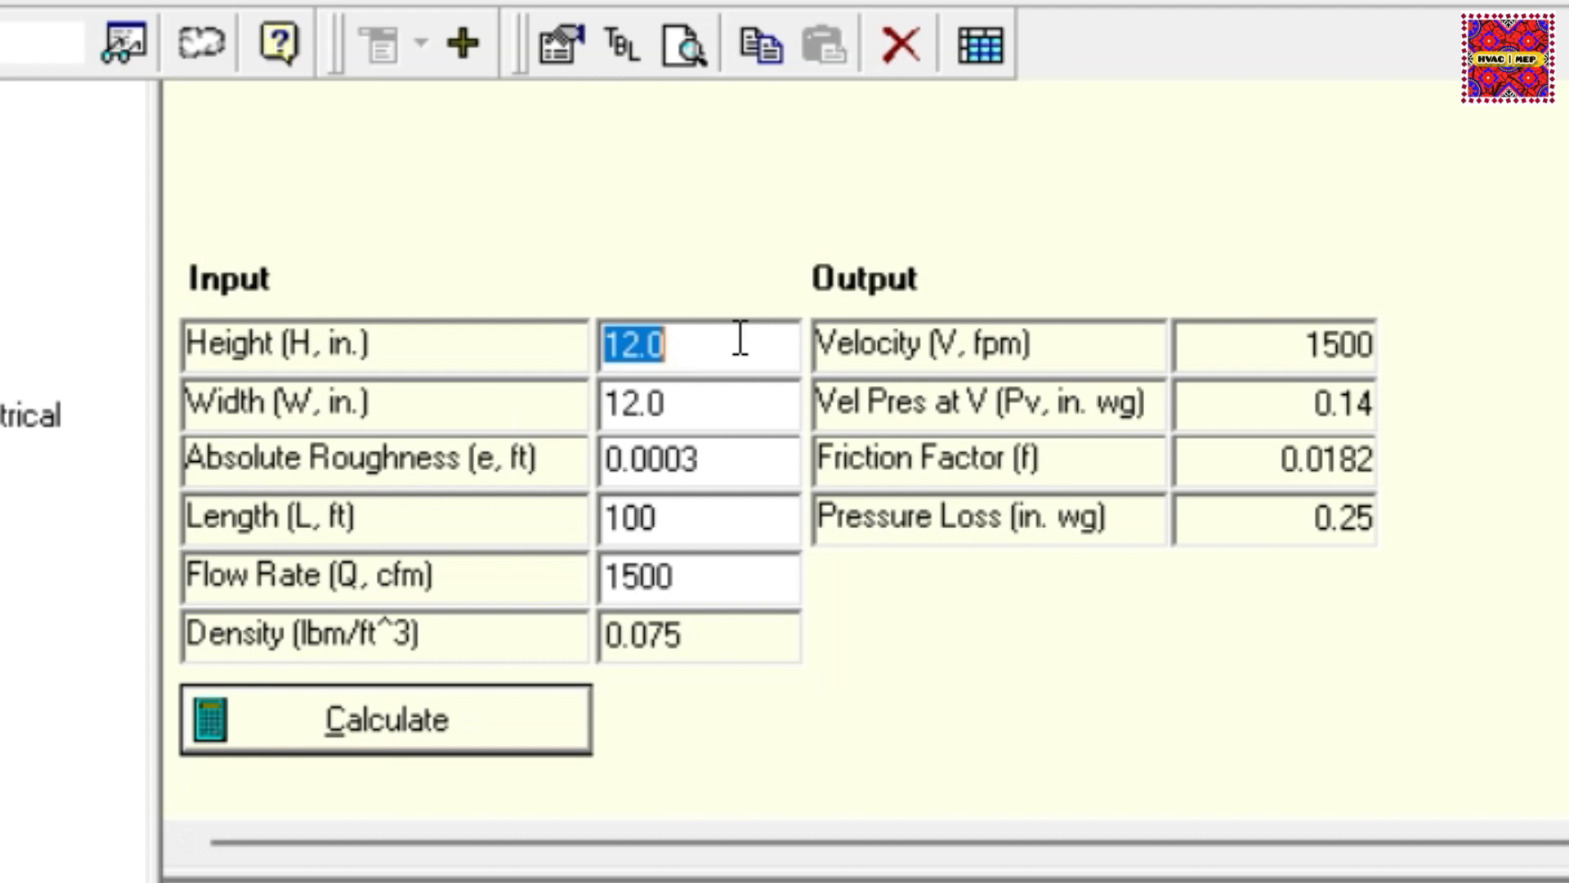
type("10")
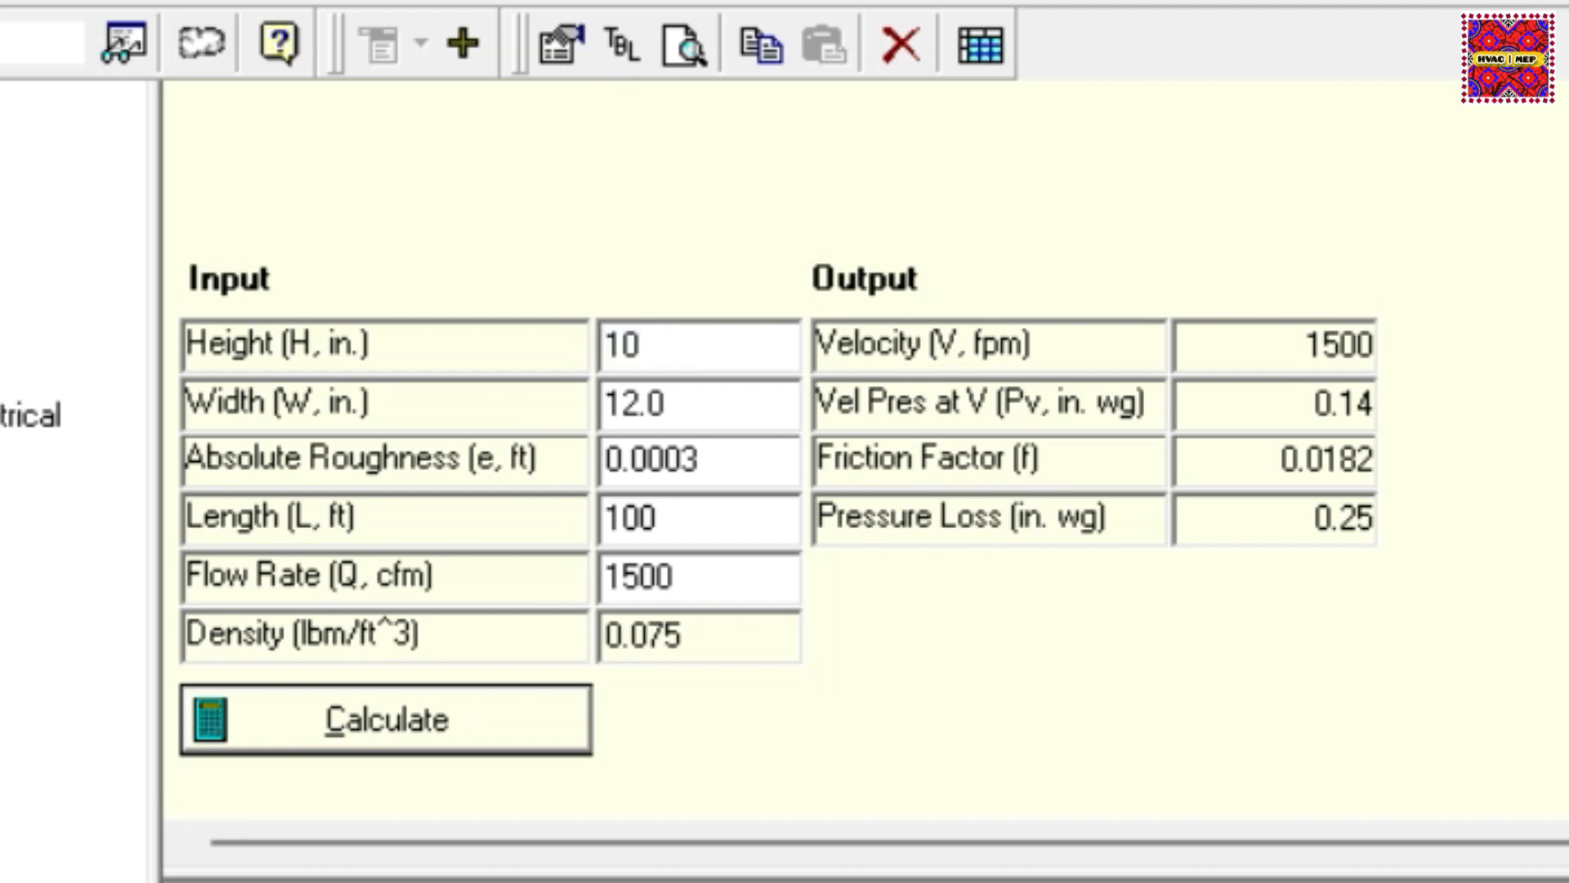
double_click(635, 402)
type("12")
key("Return")
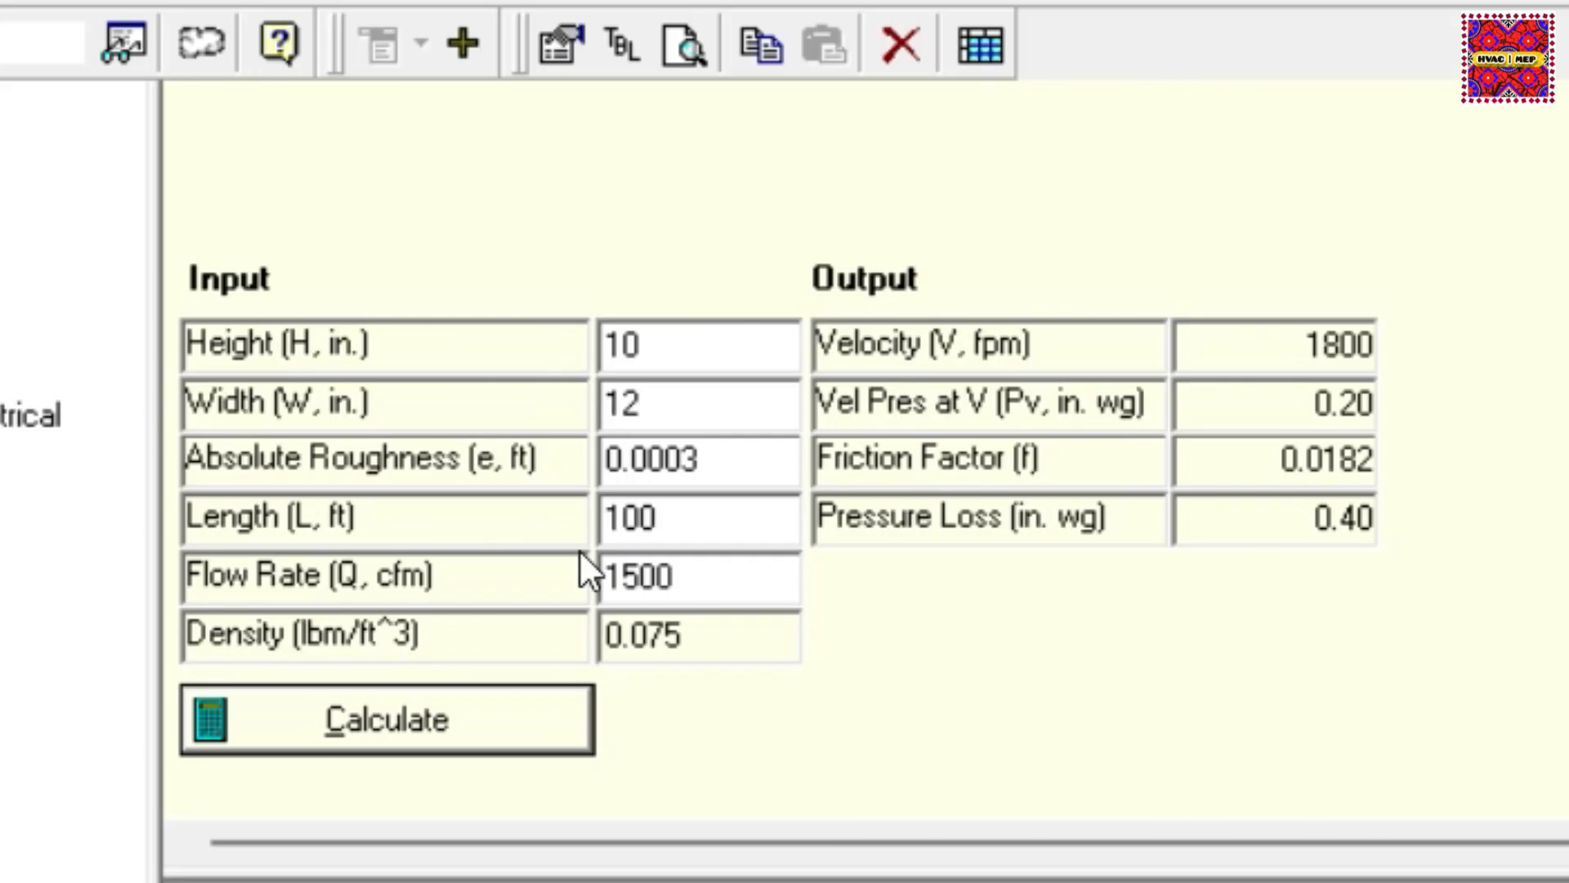
- Set the straight duct's length to 30 ft and flow rate to 1000 cfm, and calculate the pressure loss
left_click(722, 532)
type("100")
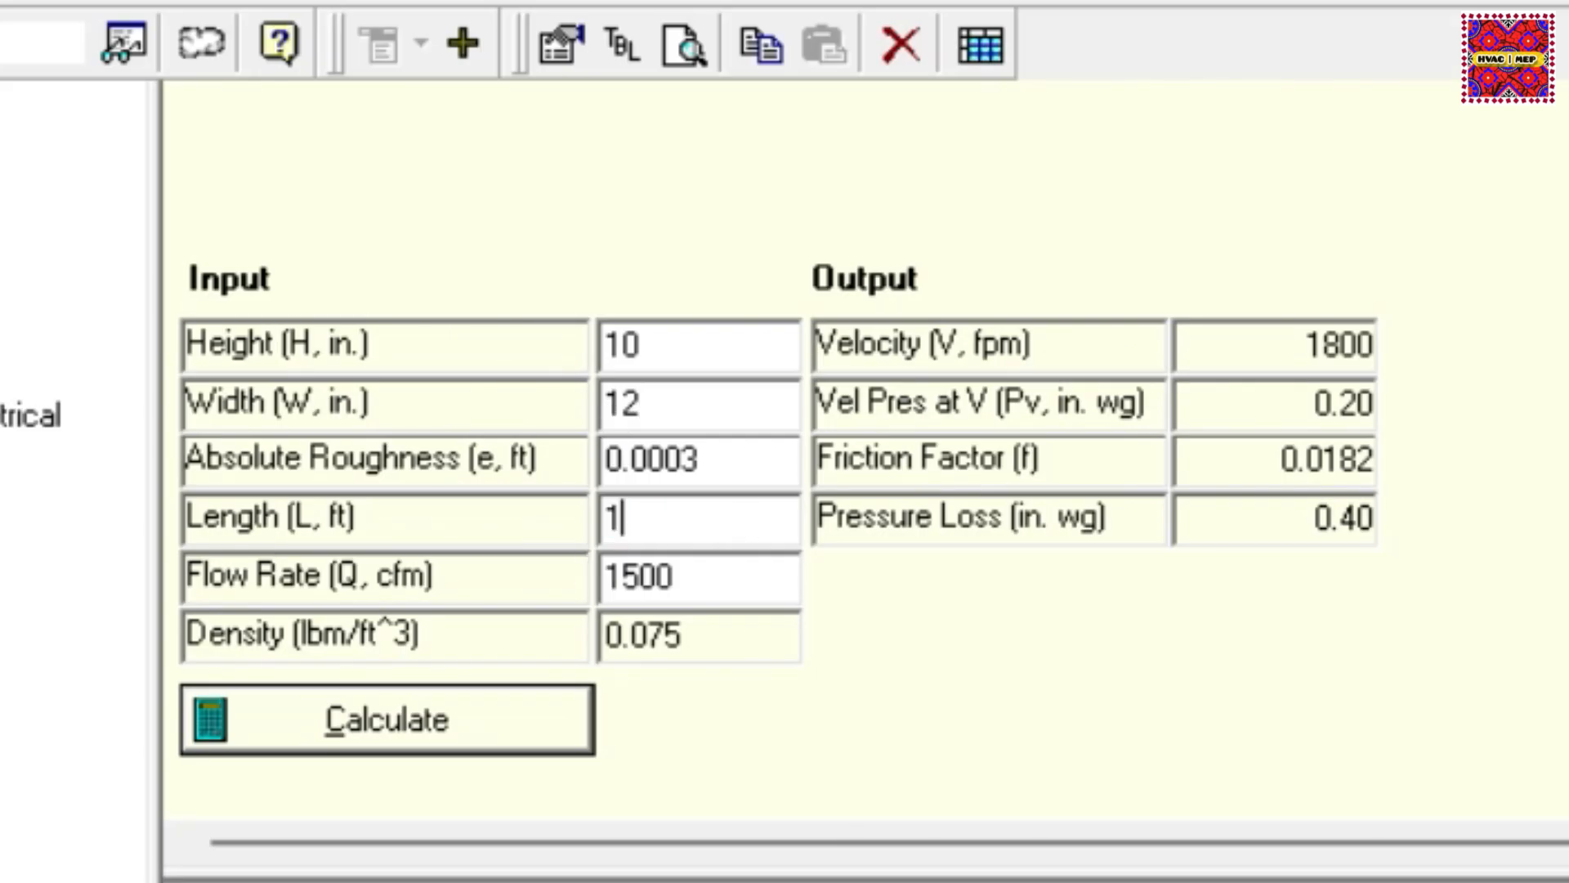
key("BackSpace")
key("BackSpace")
key("BackSpace")
type("30")
double_click(711, 577)
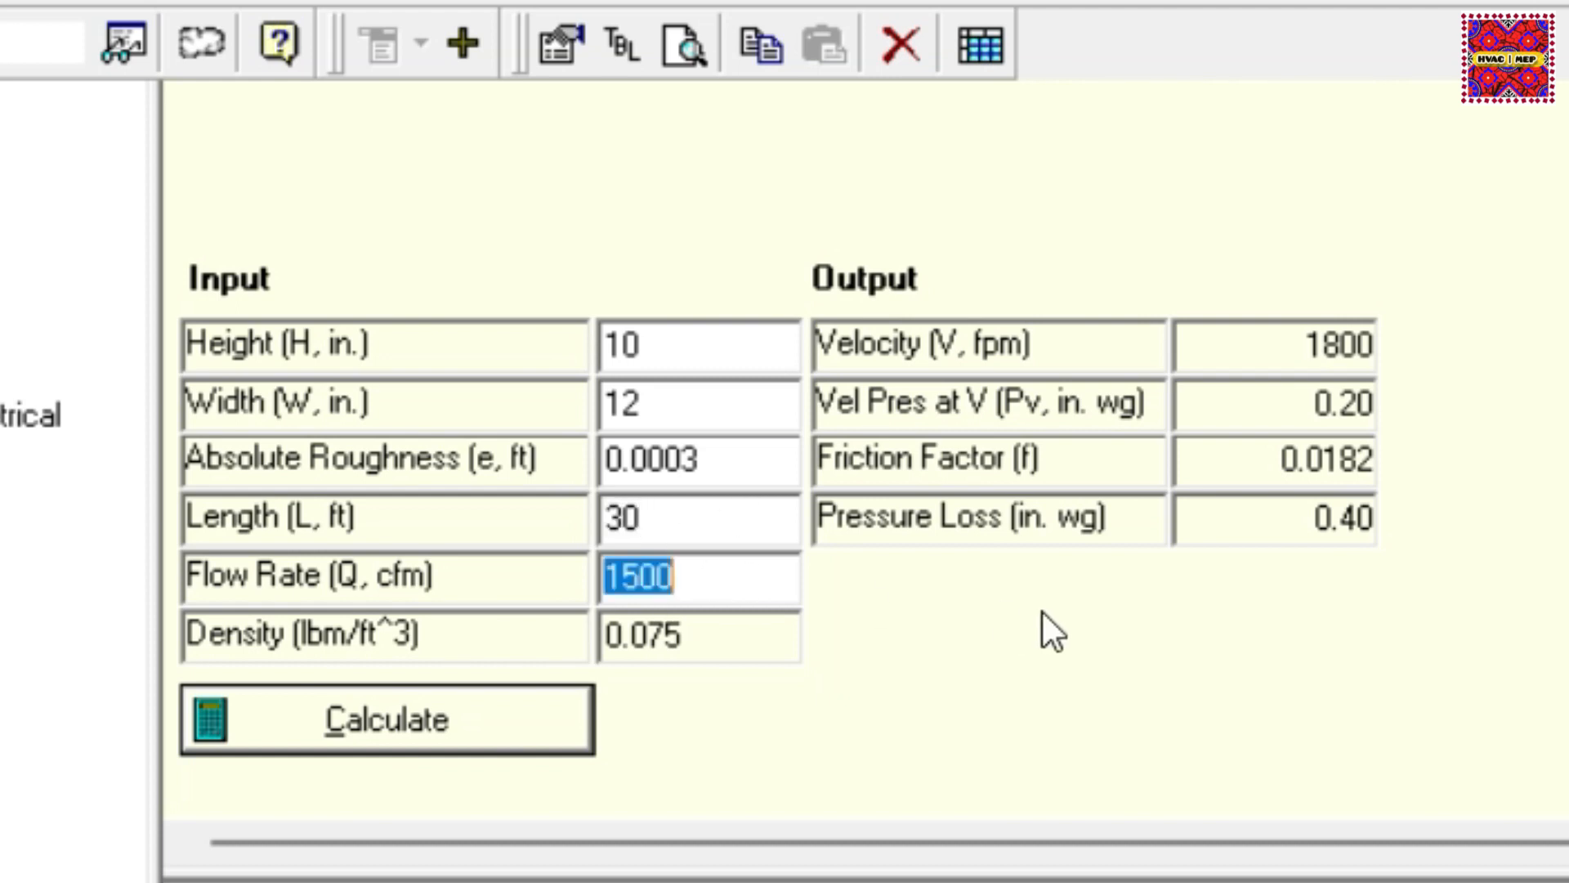
type("1000")
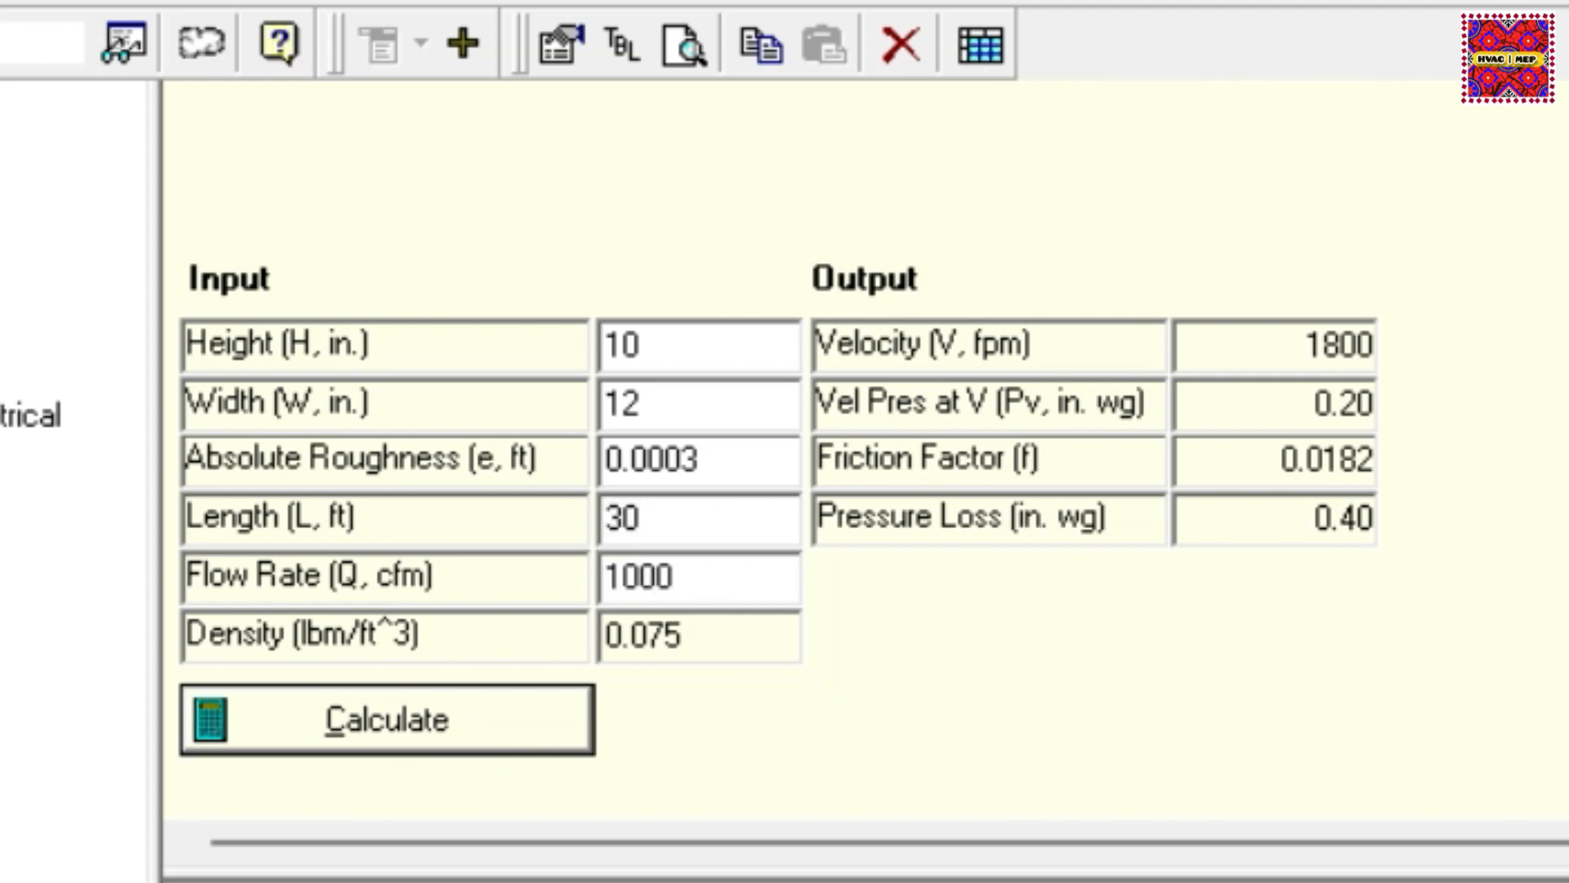
left_click(483, 710)
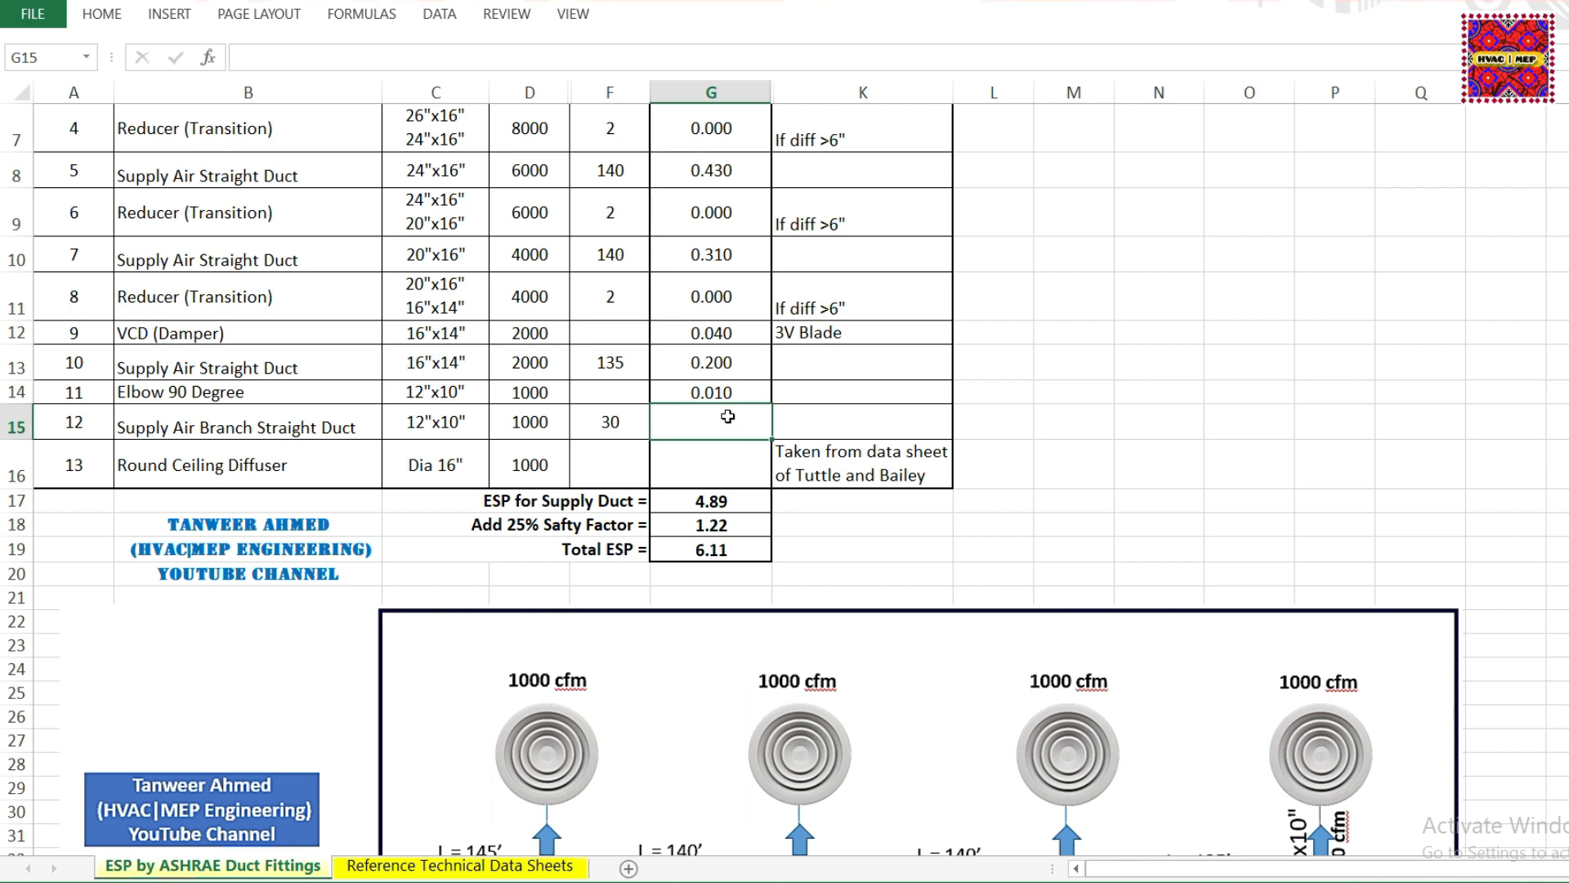
- In the Excel ESP sheet, enter 0.06 as the friction of the 12"x10" supply air branch straight duct
type("0.06")
key("Return")
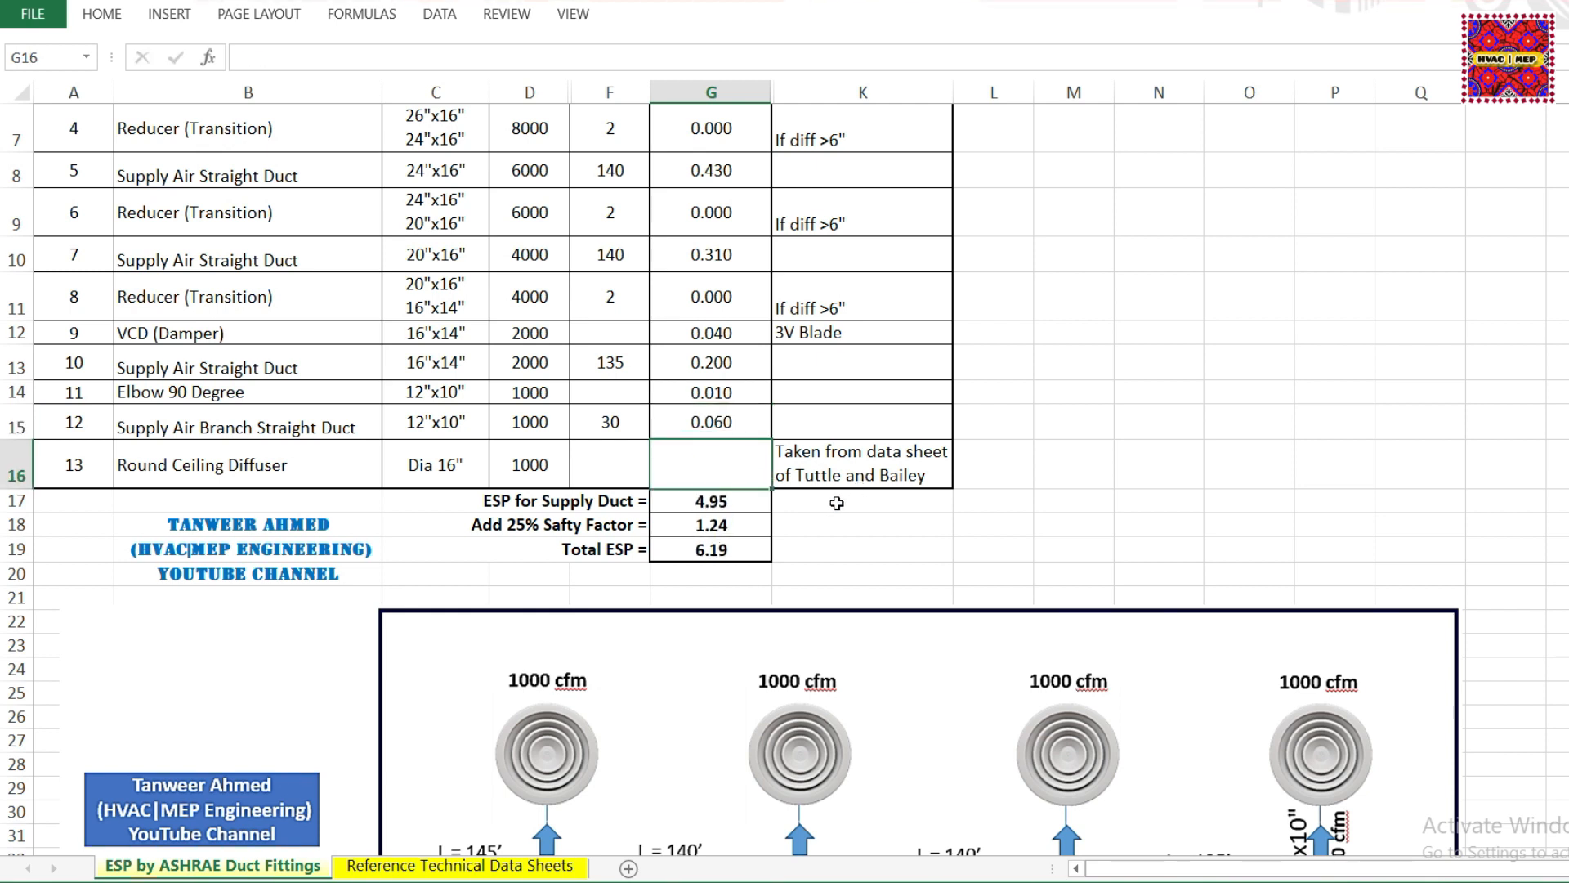
scroll(1253, 700, "down", 2)
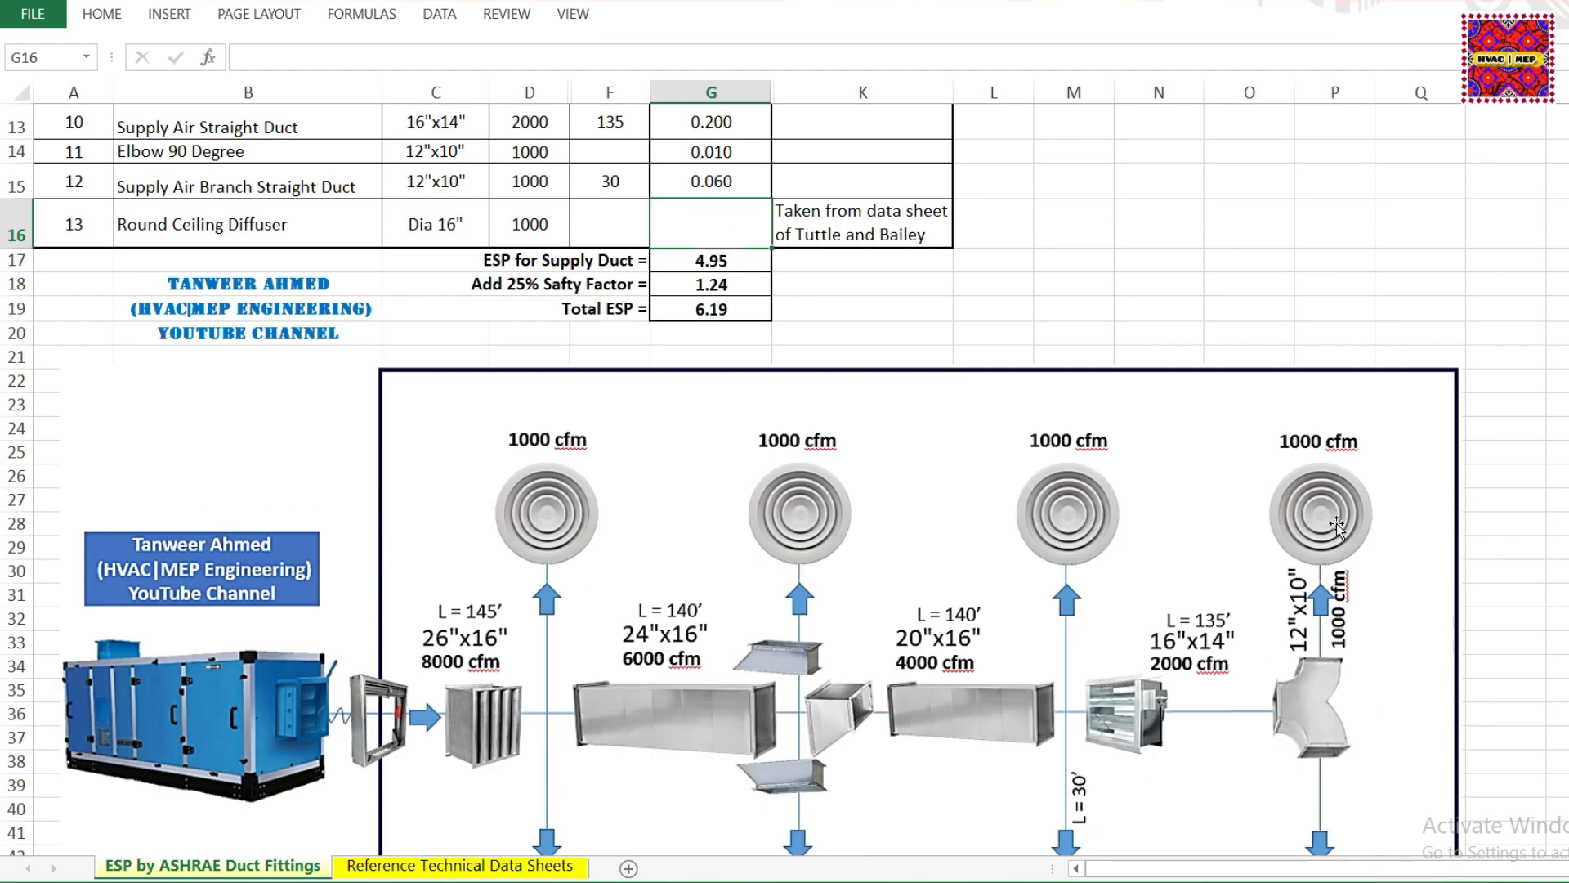
- Check the round ceiling diffuser's size in the ESP sheet and find its engineering data table in the Reference Technical Data Sheets
scroll(1336, 523, "up", 1)
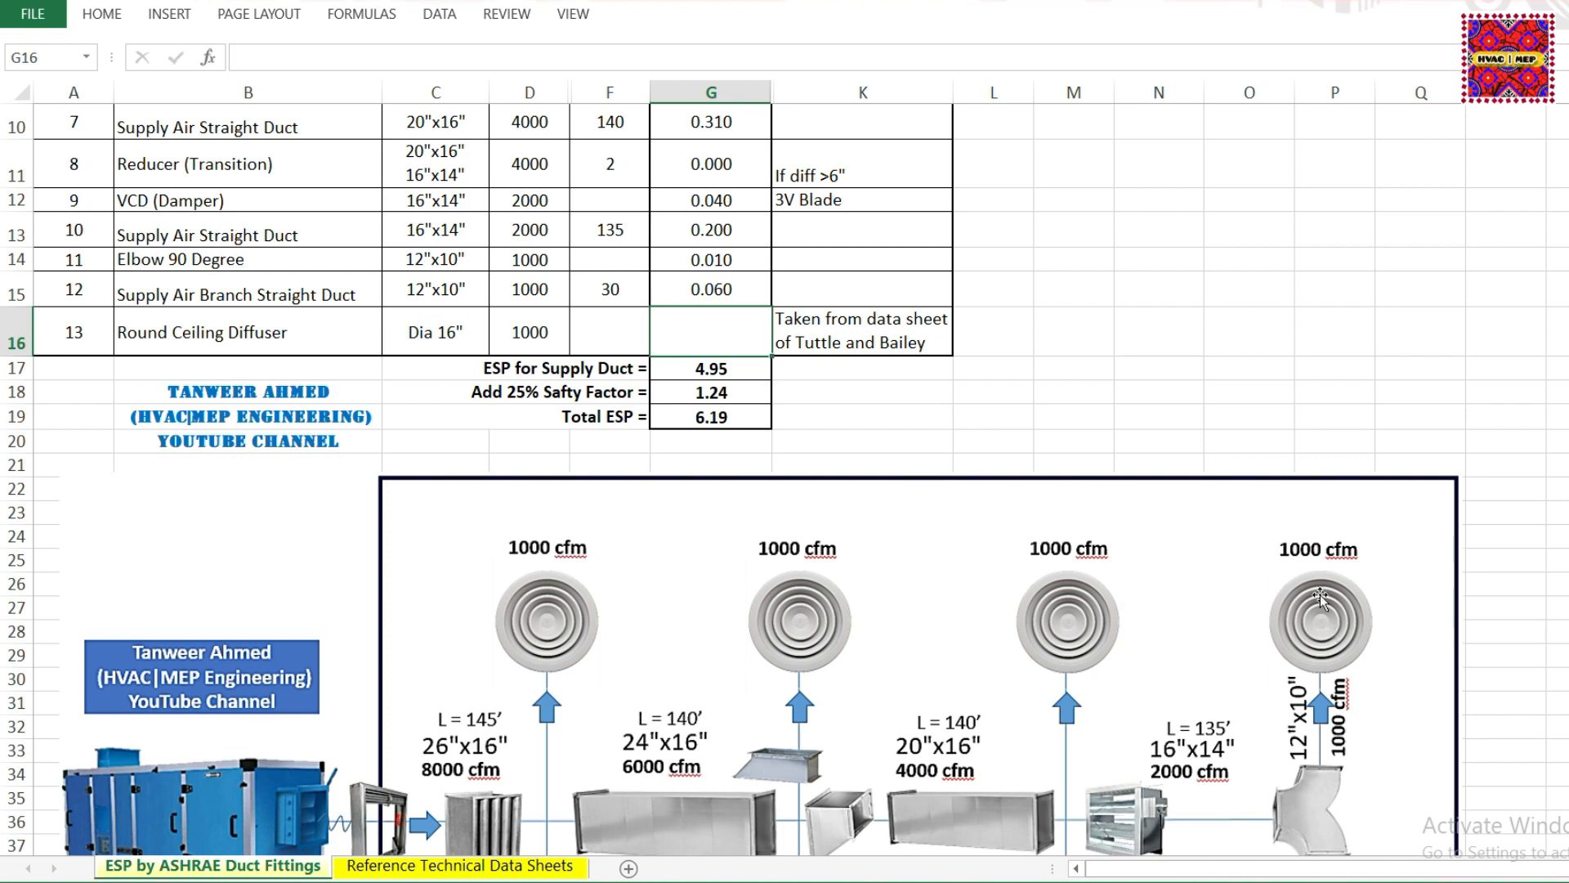
left_click(448, 327)
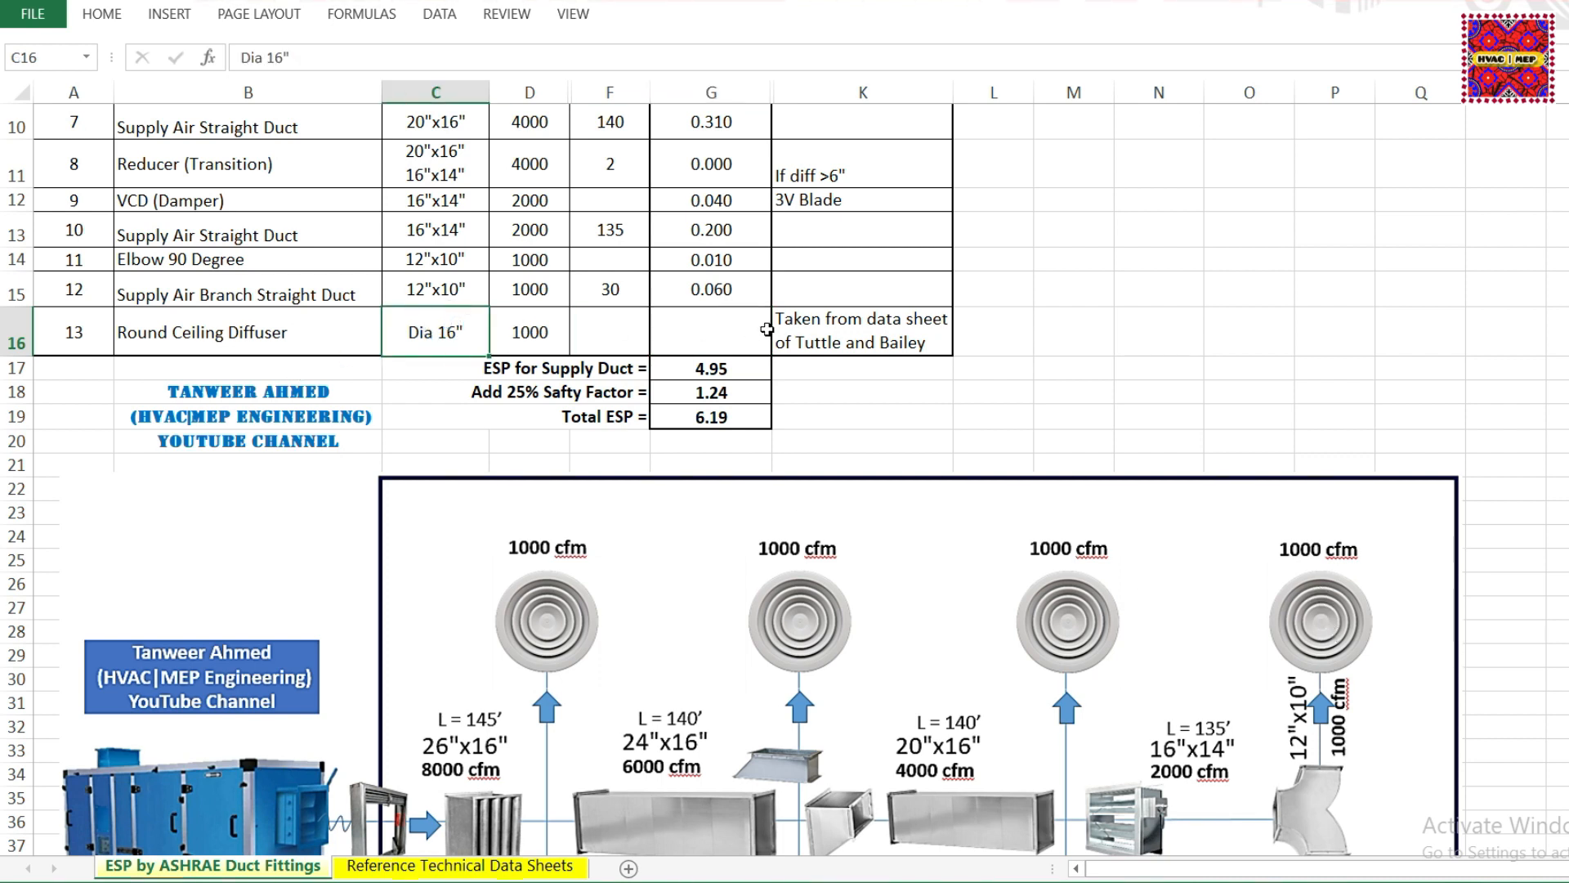
scroll(700, 331, "down", 1)
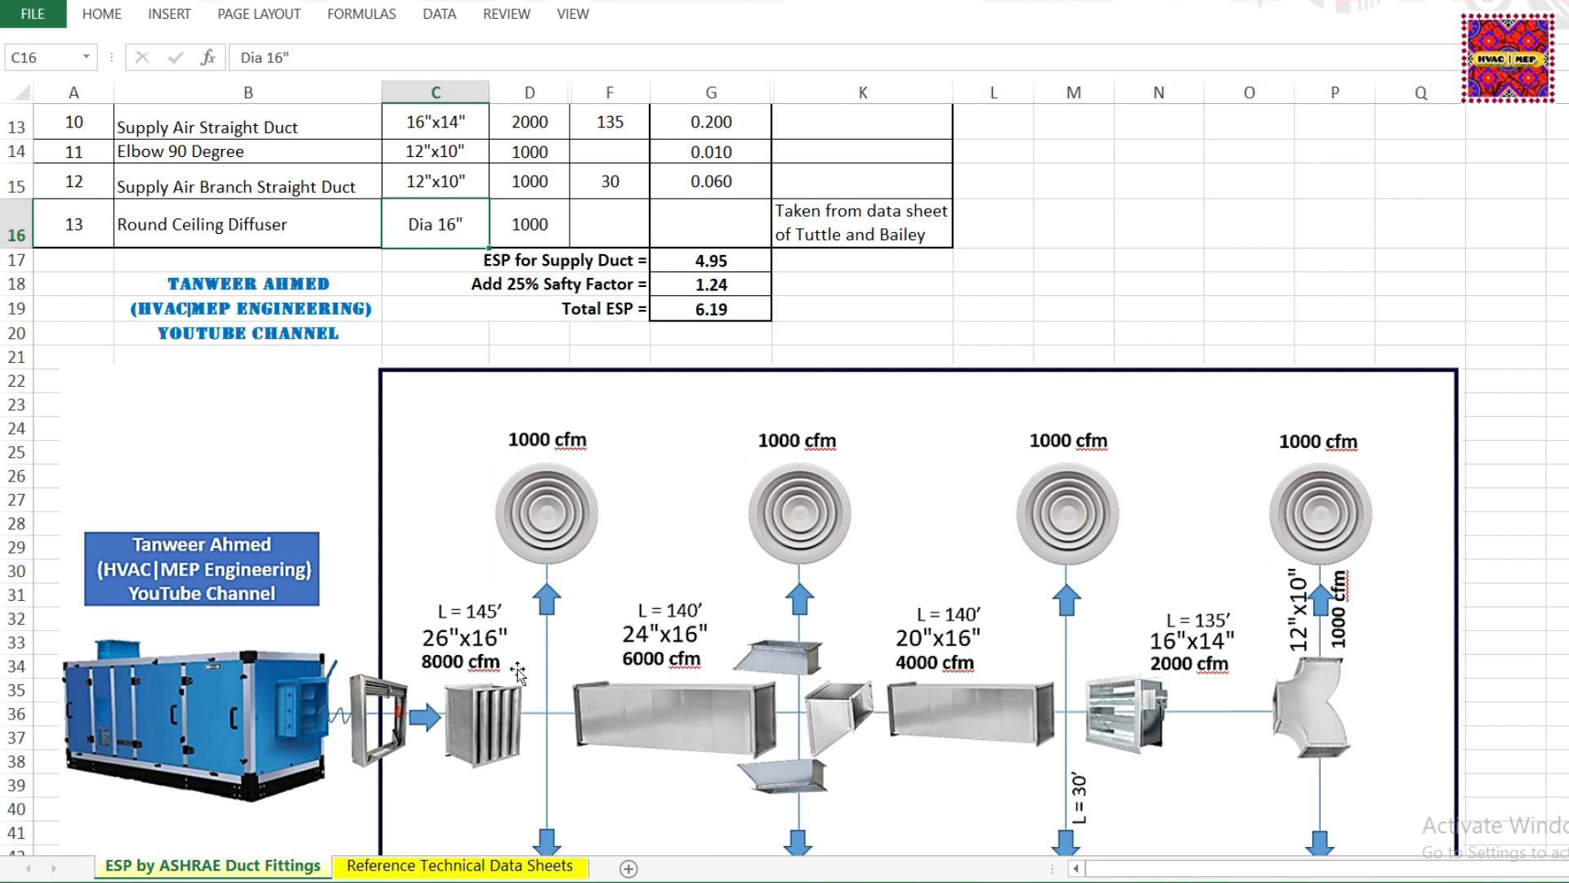
left_click(495, 870)
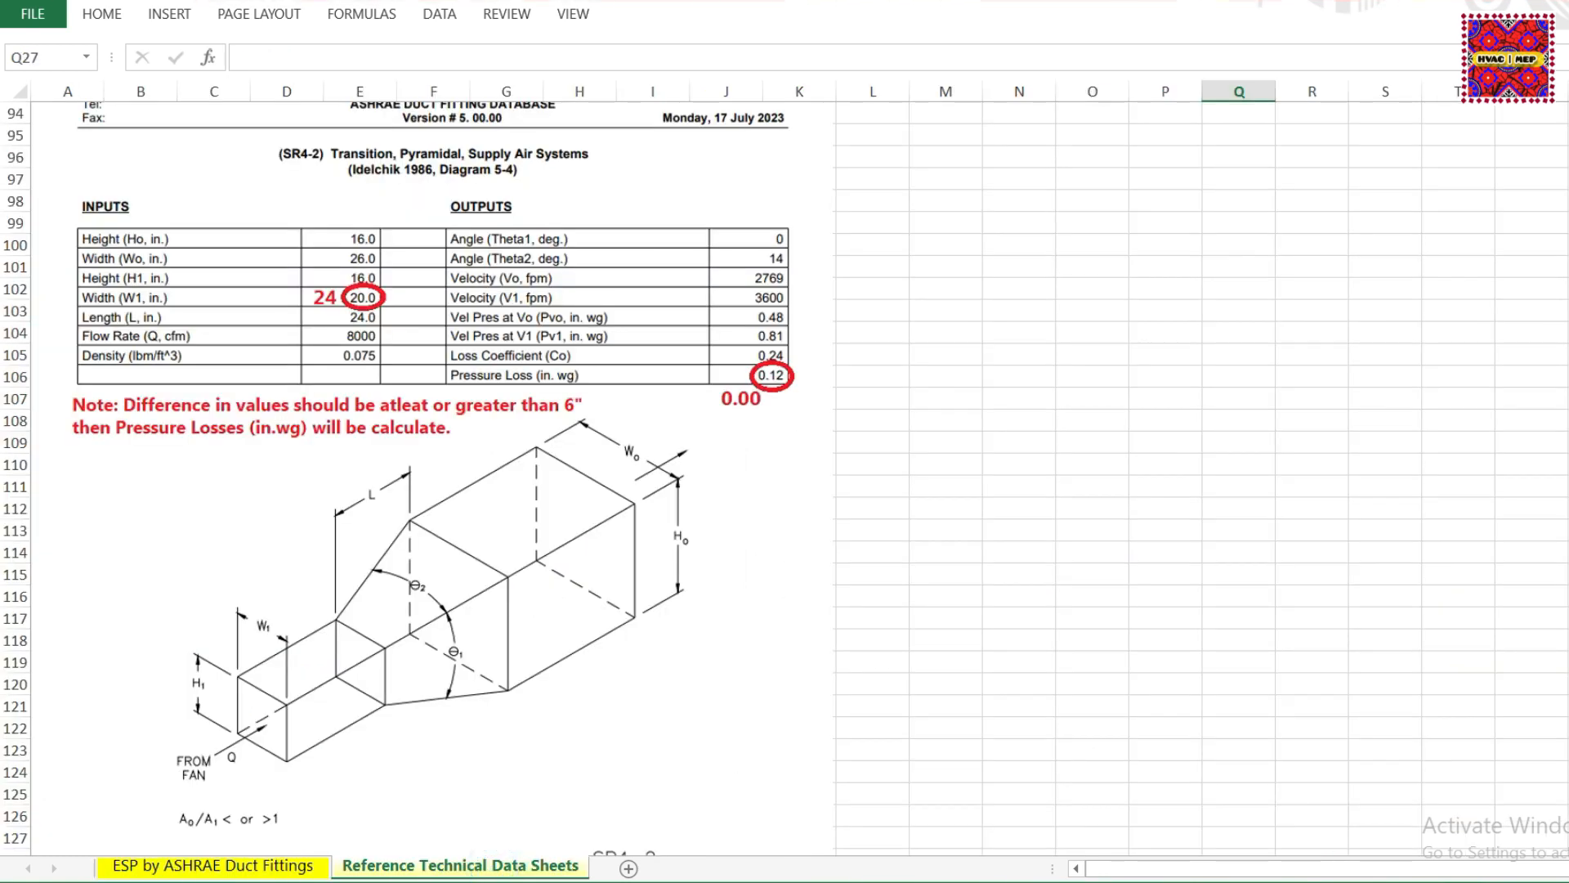
scroll(2, 377, "down", 20)
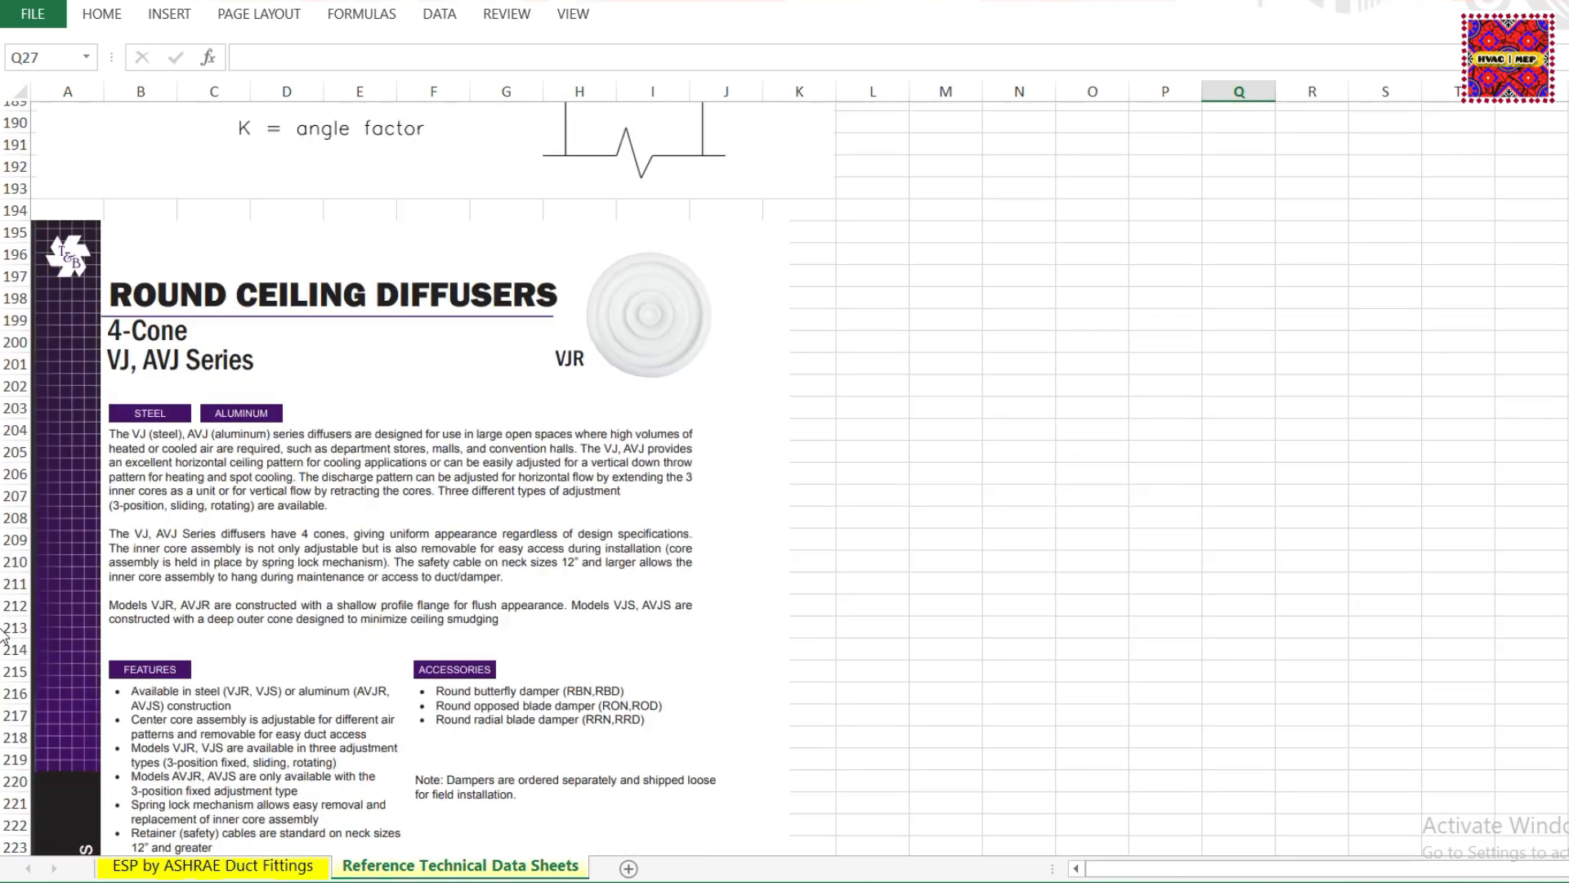
scroll(3, 672, "up", 8)
scroll(666, 327, "down", 1)
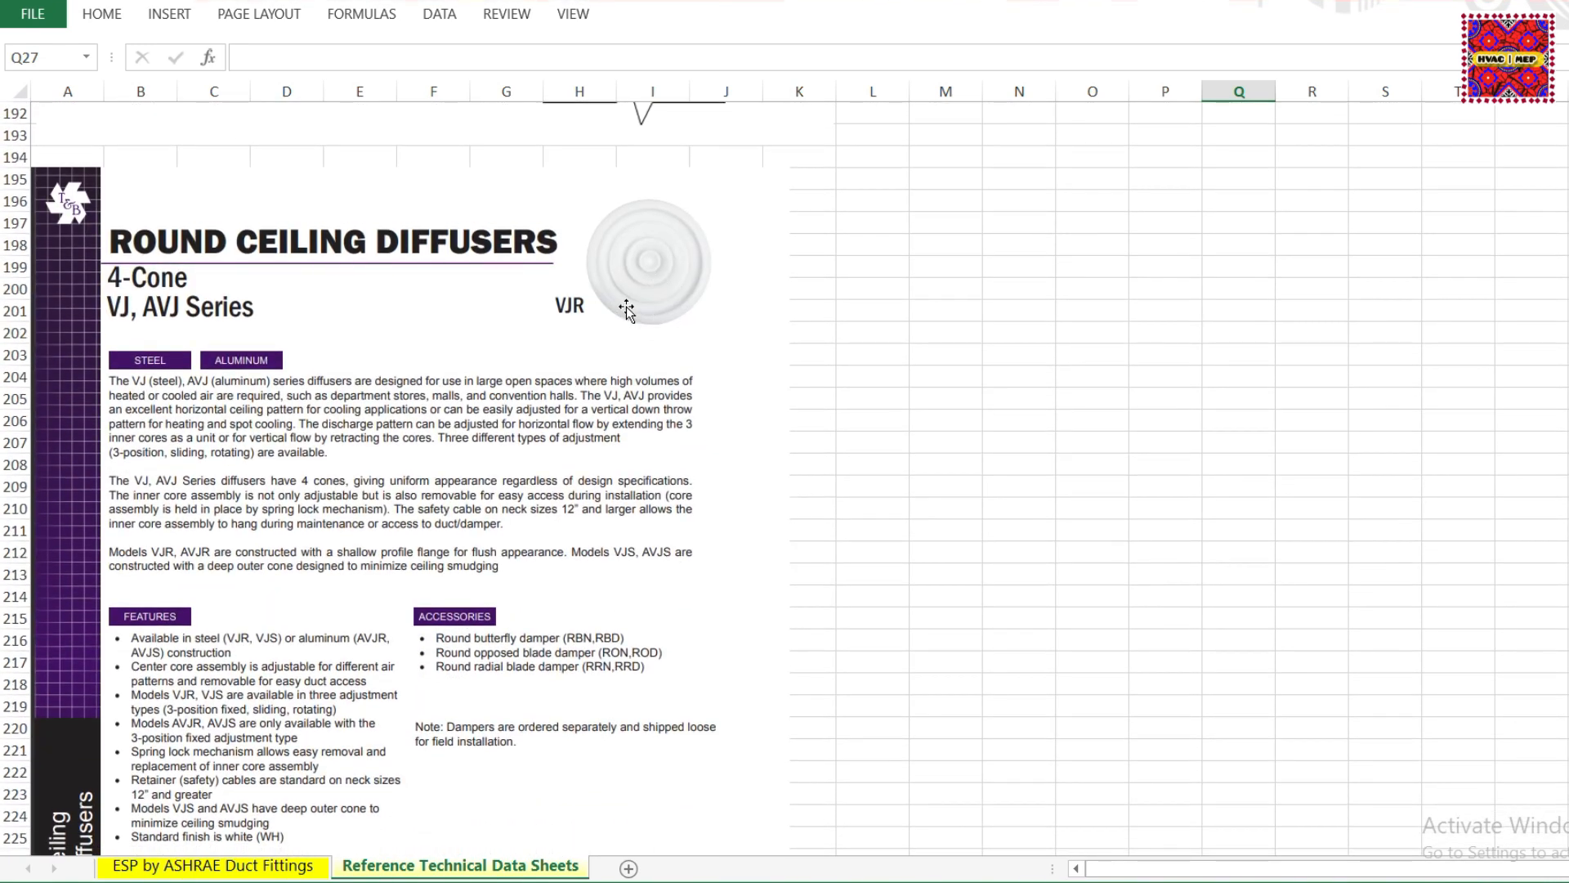
scroll(180, 359, "down", 3)
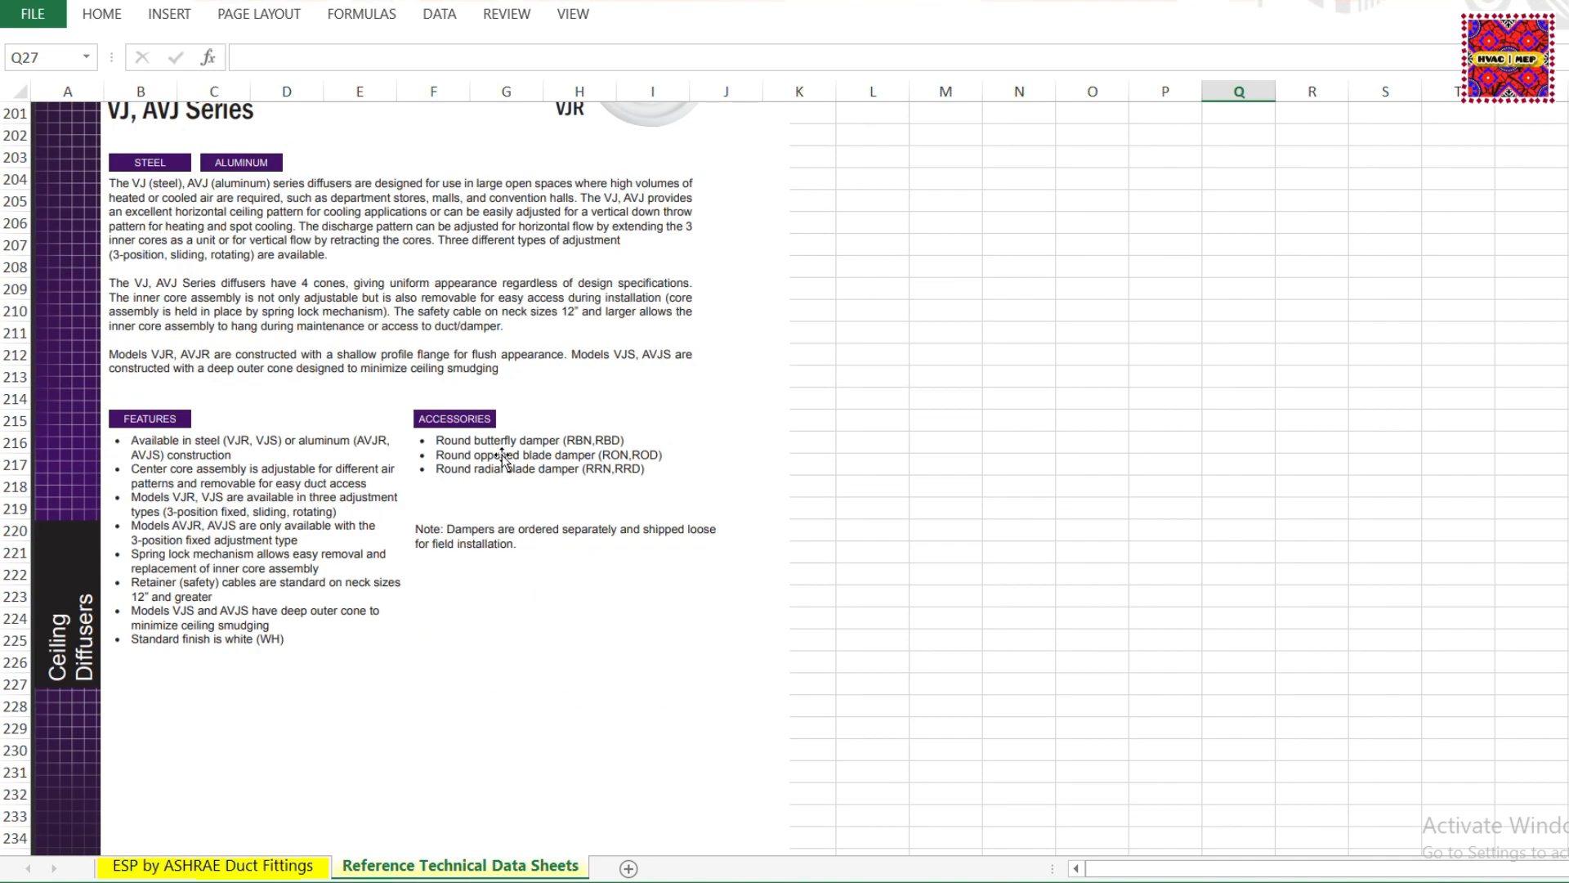
scroll(474, 470, "up", 1)
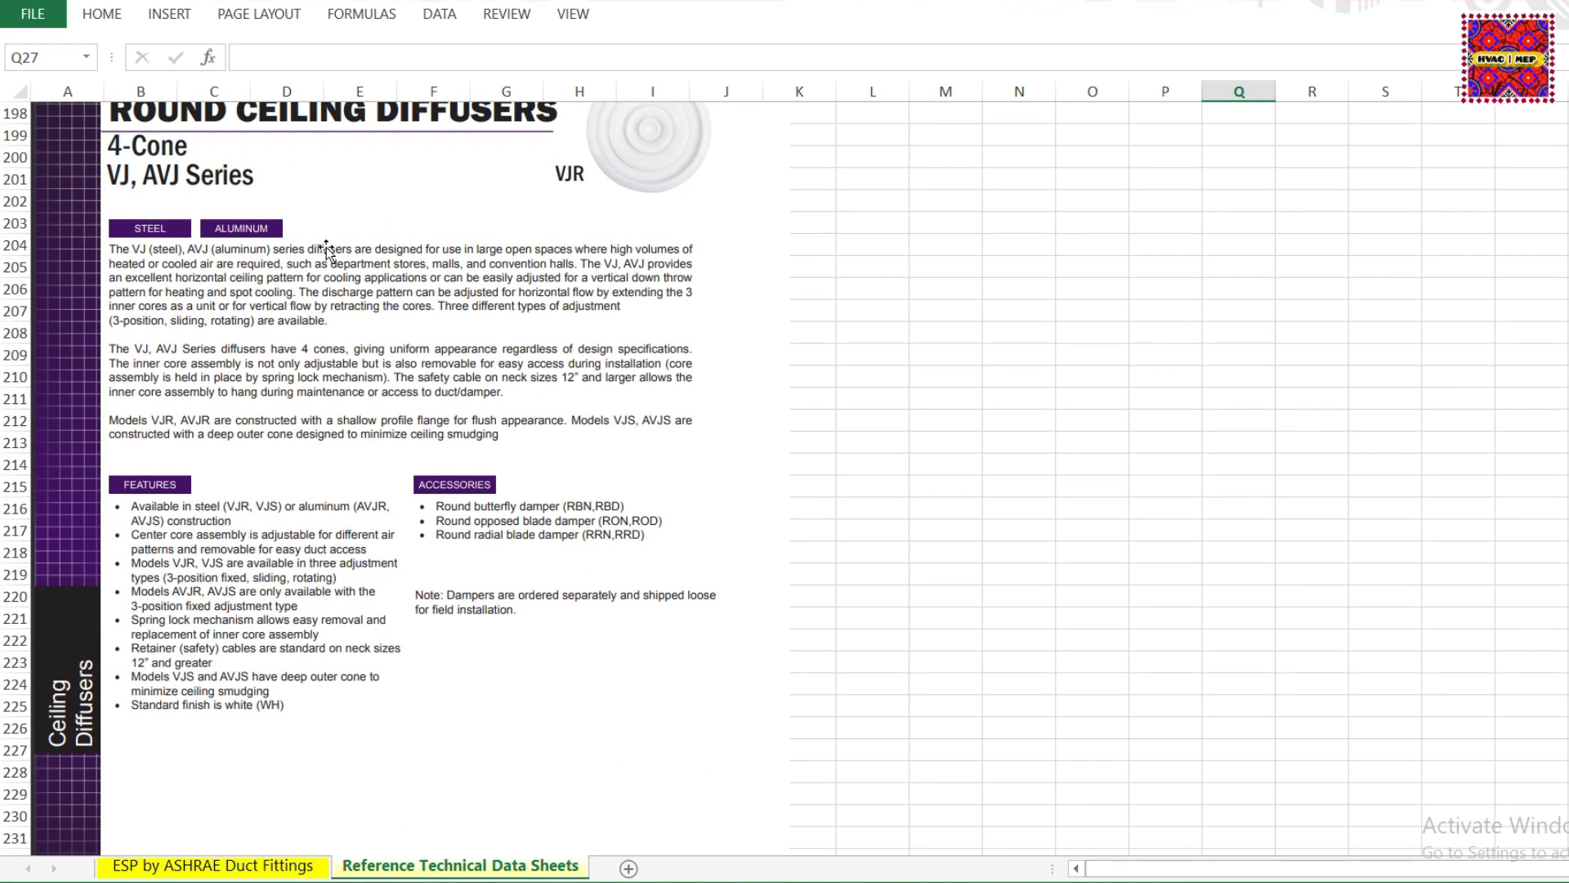
scroll(406, 340, "down", 9)
scroll(579, 578, "down", 4)
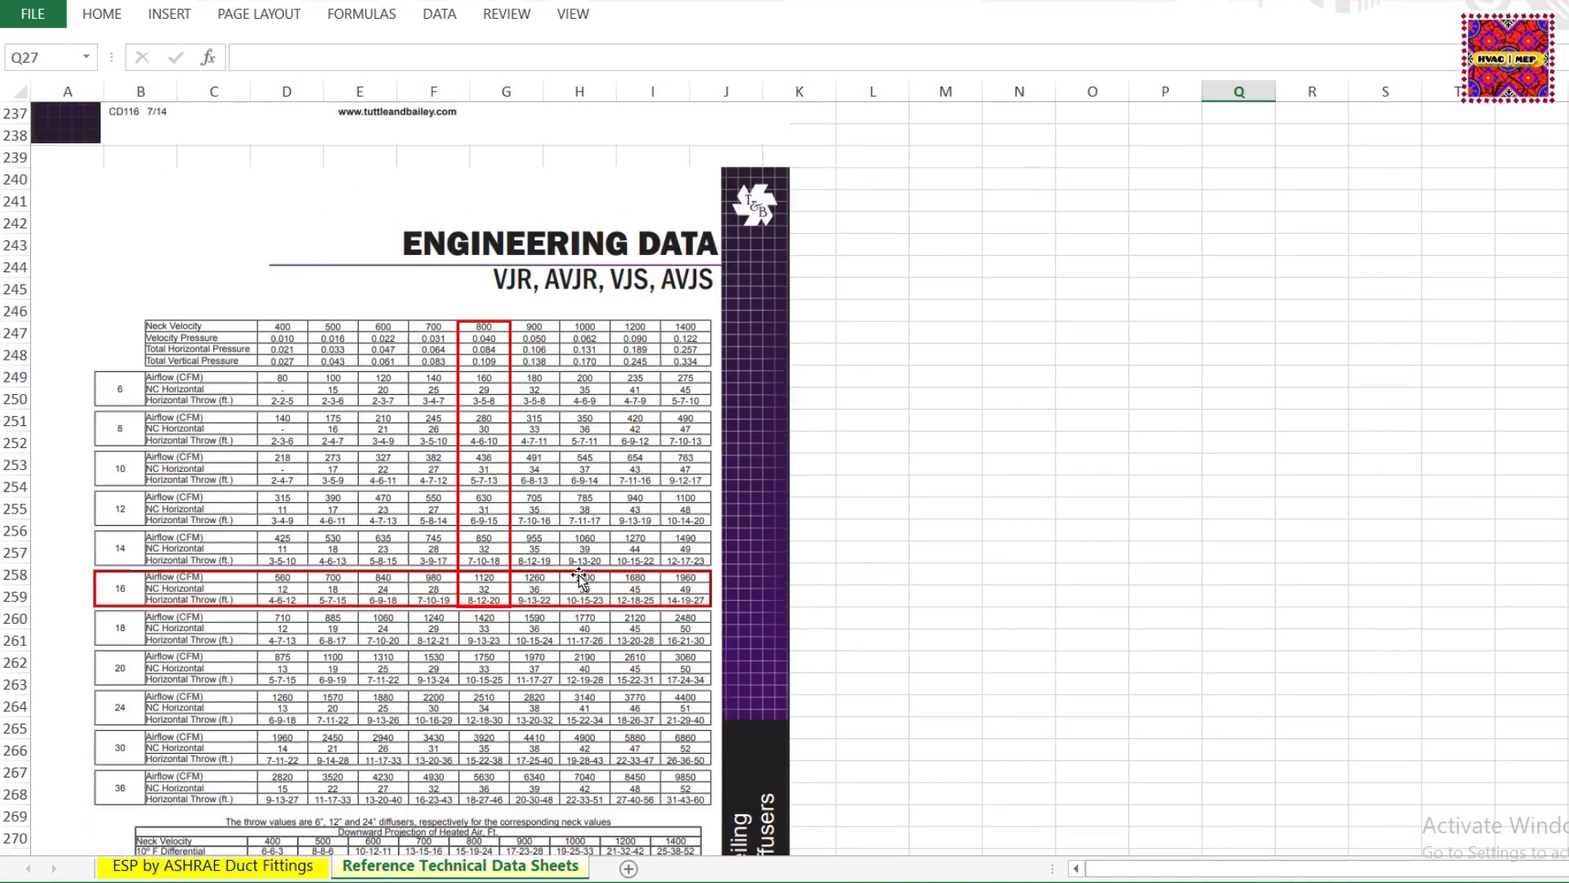